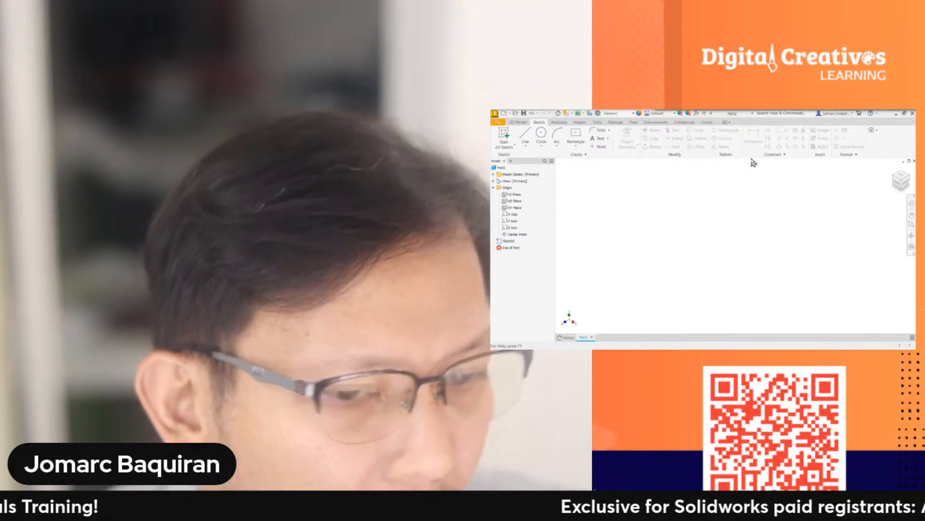
Step: Bring the completion certificate PDF onto the shared screen and maximize its window
drag(492, 133, 743, 115)
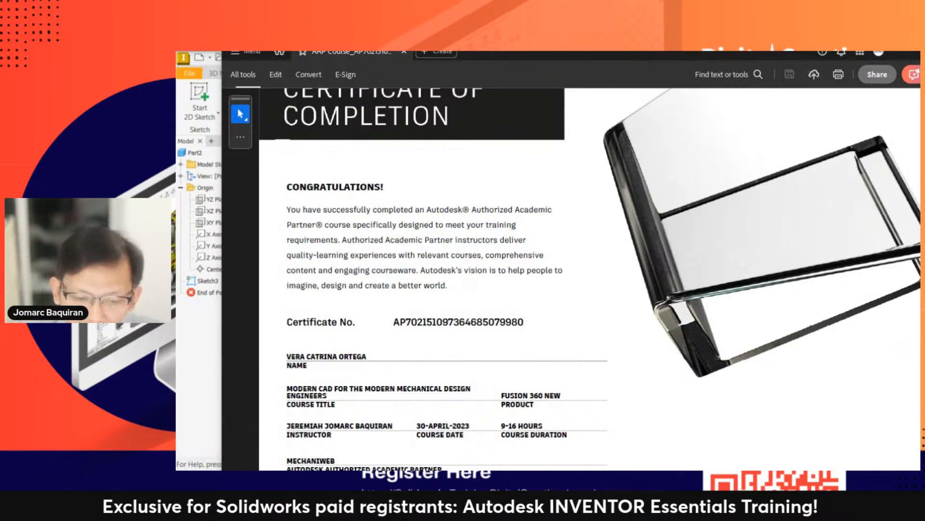
click(495, 178)
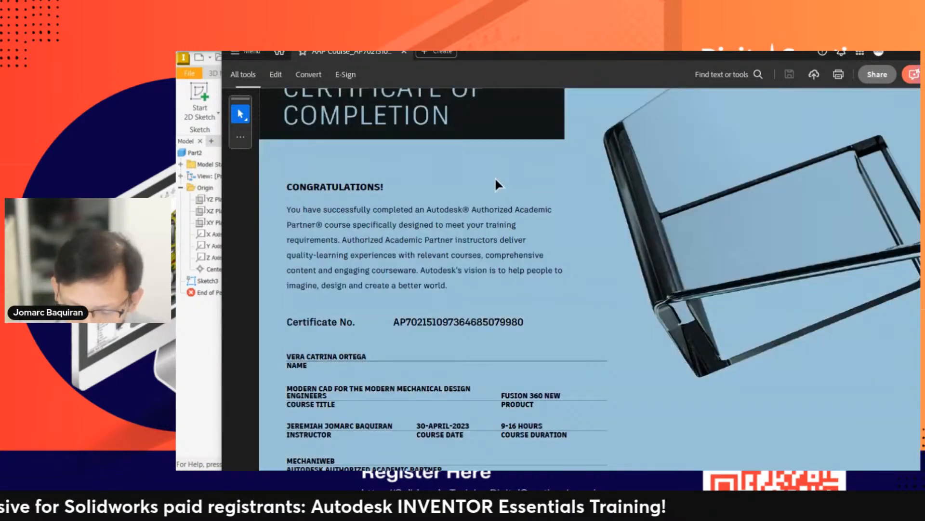
key(super+Up)
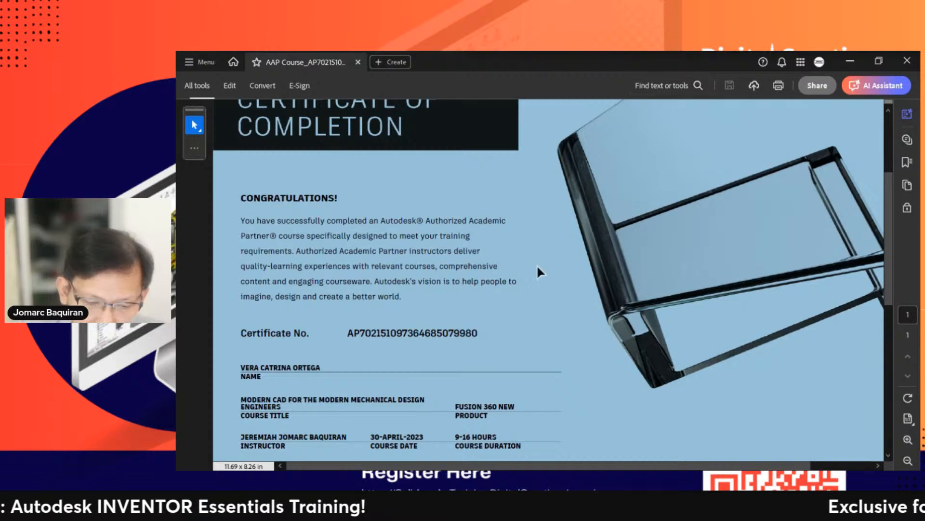
Step: Examine the certificate's number, course title, product, date and duration details, and minimize the PDF window
ctrl+scroll(536, 263, down, 2)
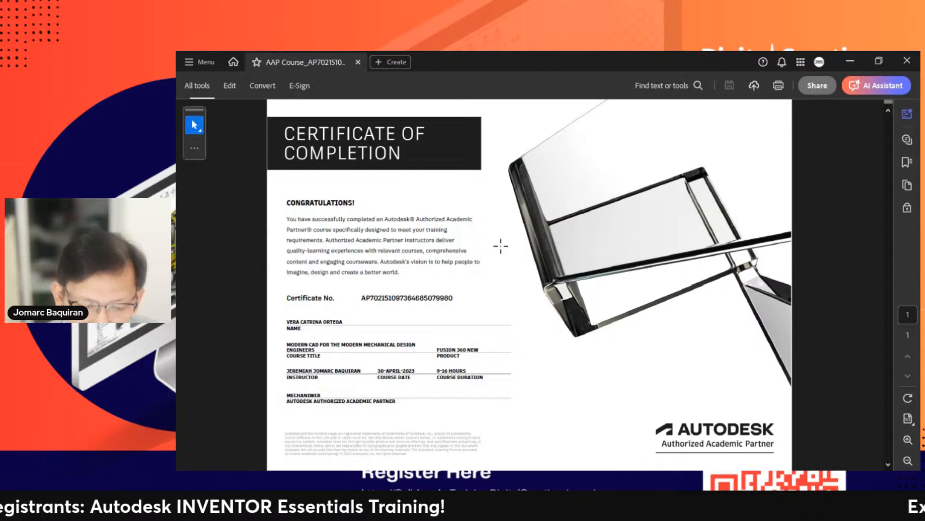
ctrl+scroll(418, 253, up, 3)
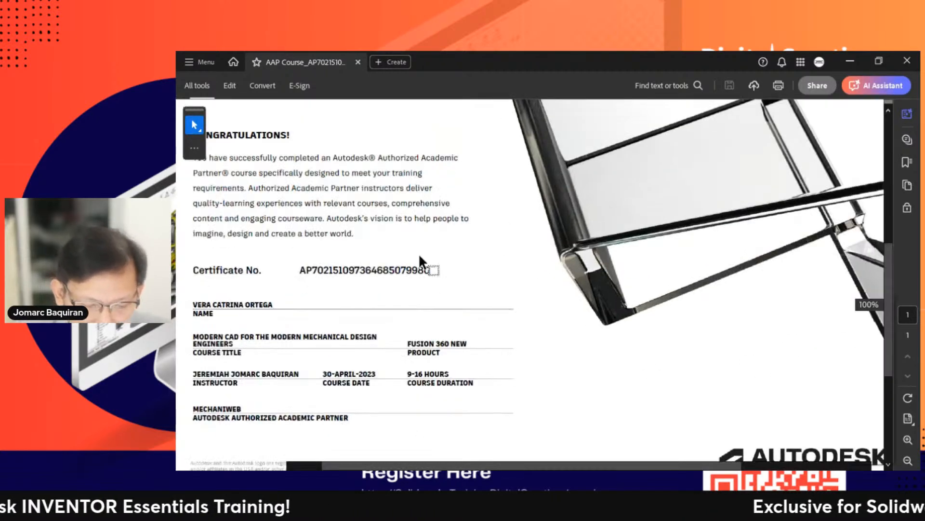
right_click(454, 223)
click(488, 292)
drag(312, 261, 564, 277)
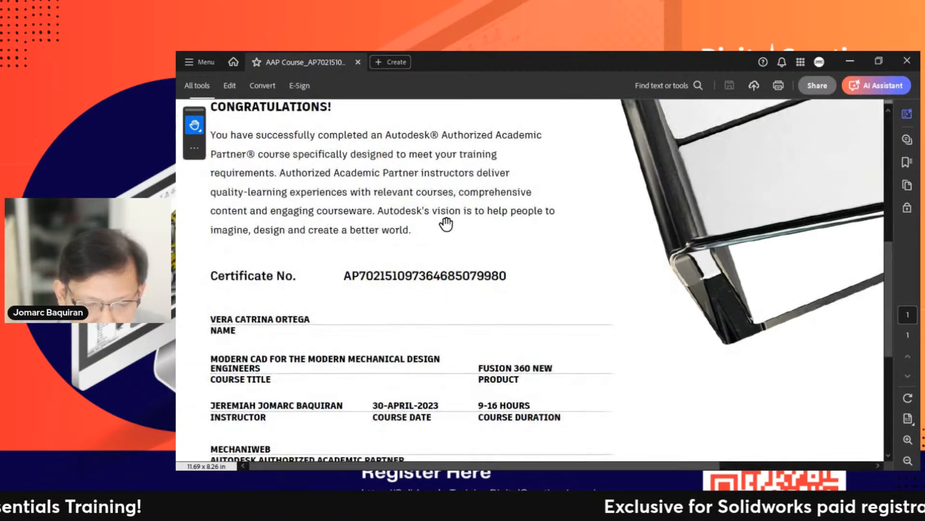
ctrl+scroll(446, 224, up, 2)
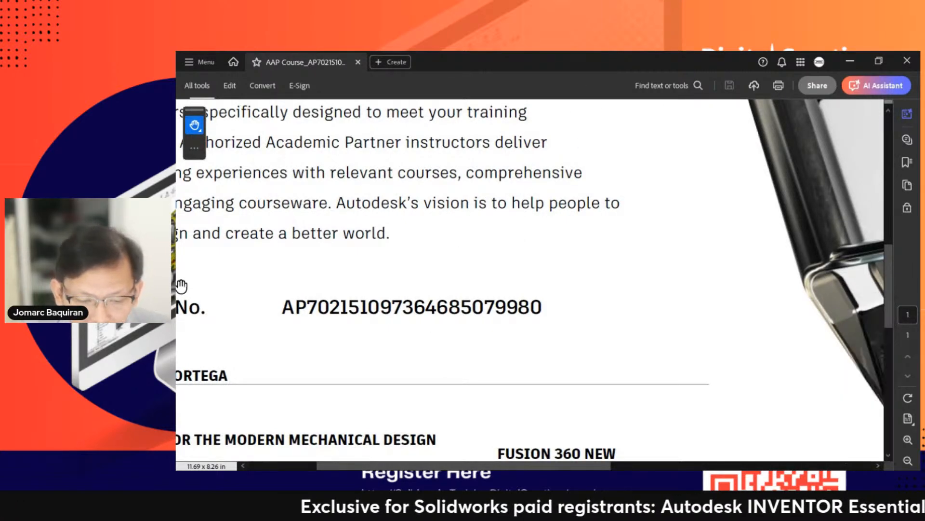
ctrl+scroll(419, 235, down, 2)
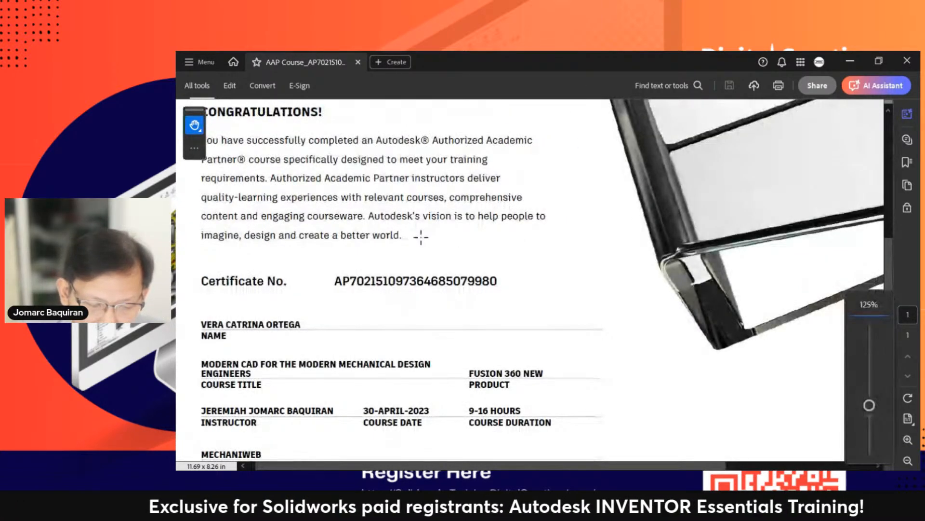
scroll(347, 308, down, 5)
scroll(504, 252, right, 4)
ctrl+scroll(390, 258, up, 4)
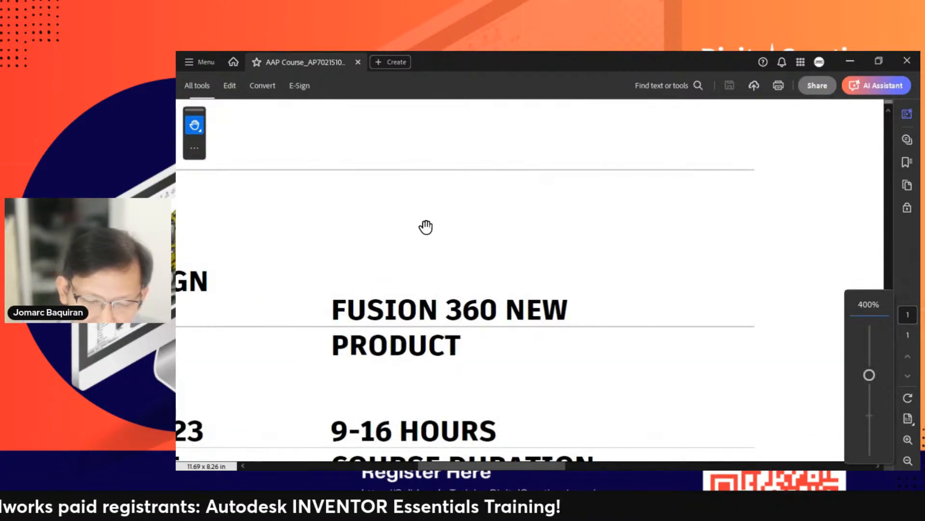
ctrl+scroll(427, 227, down, 1)
ctrl+scroll(430, 229, down, 1)
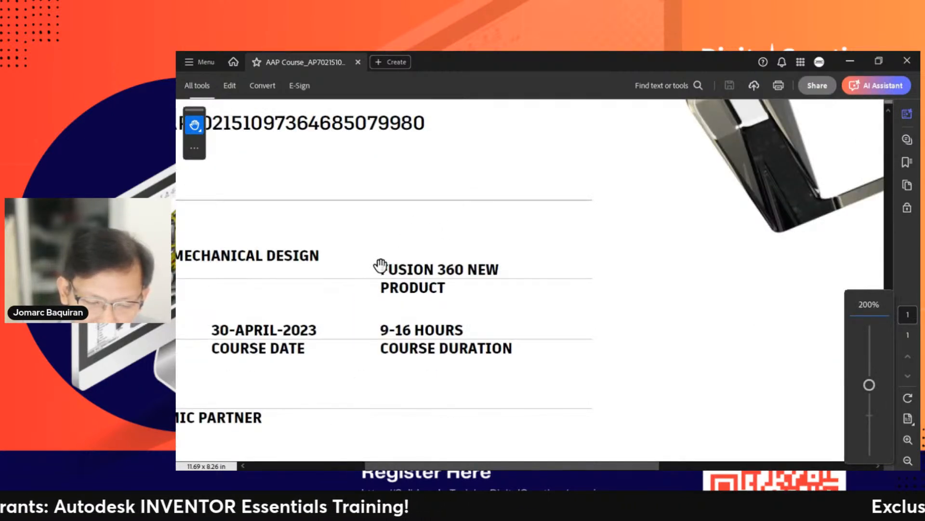
ctrl+scroll(381, 265, down, 3)
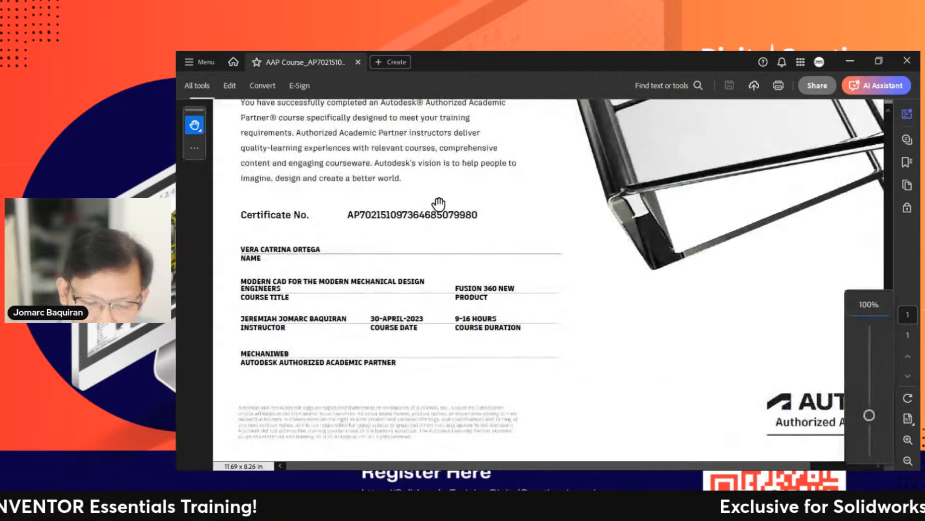
ctrl+scroll(438, 225, down, 1)
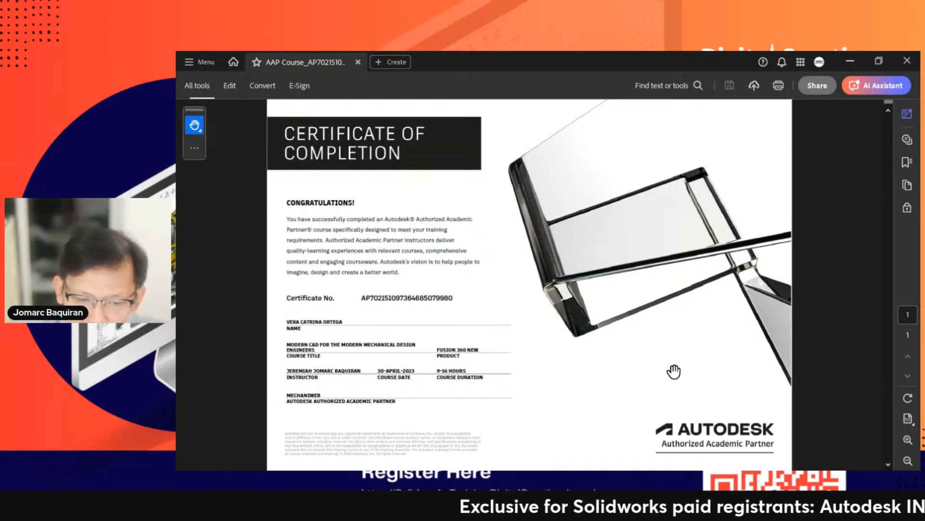
drag(571, 67, 373, 68)
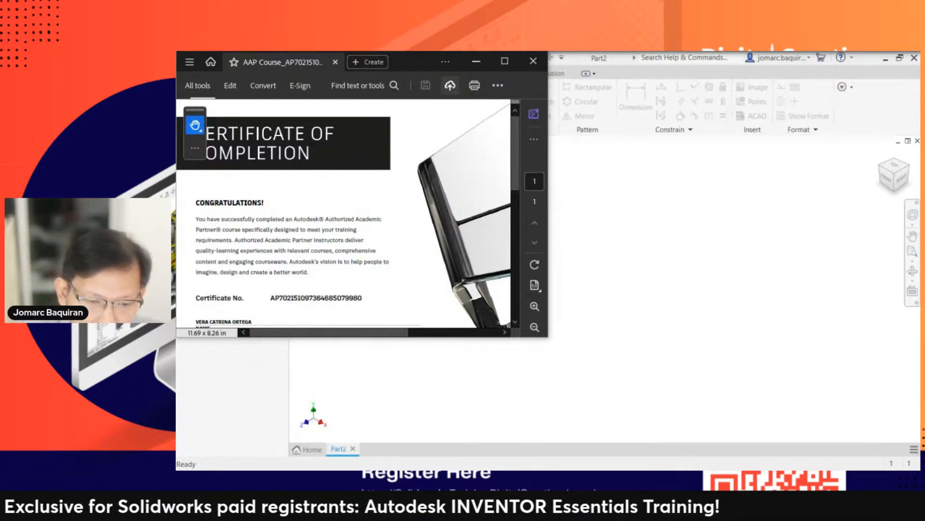
click(476, 62)
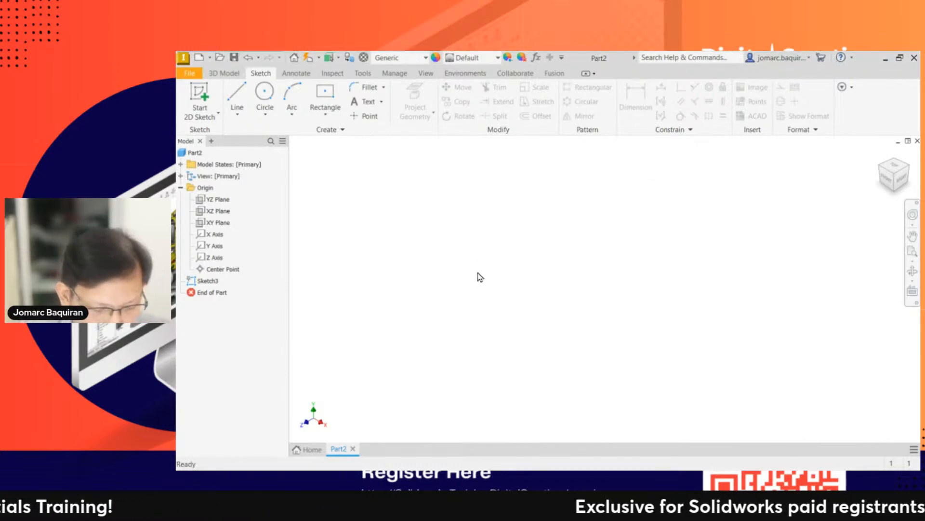
Step: Close Part2 without saving its changes and maximize the Inventor window on the shared screen again
key(alt+F4)
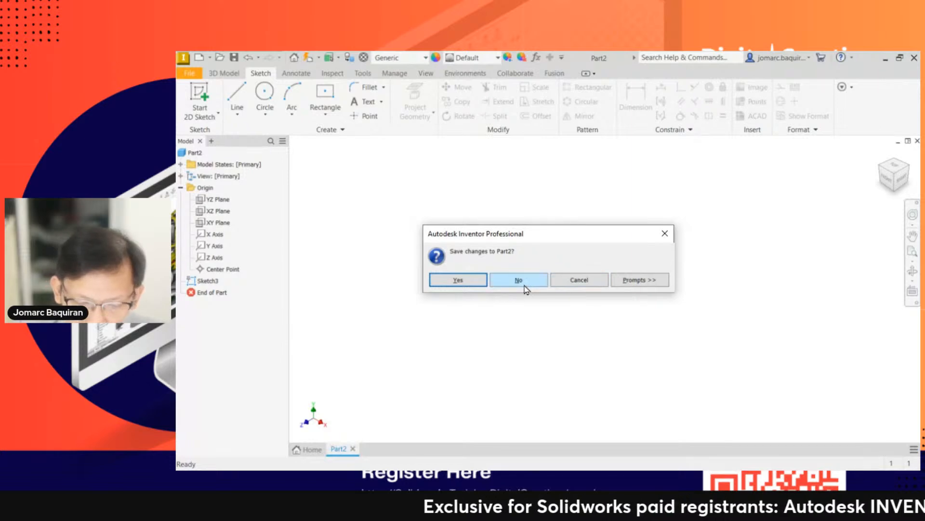
click(526, 286)
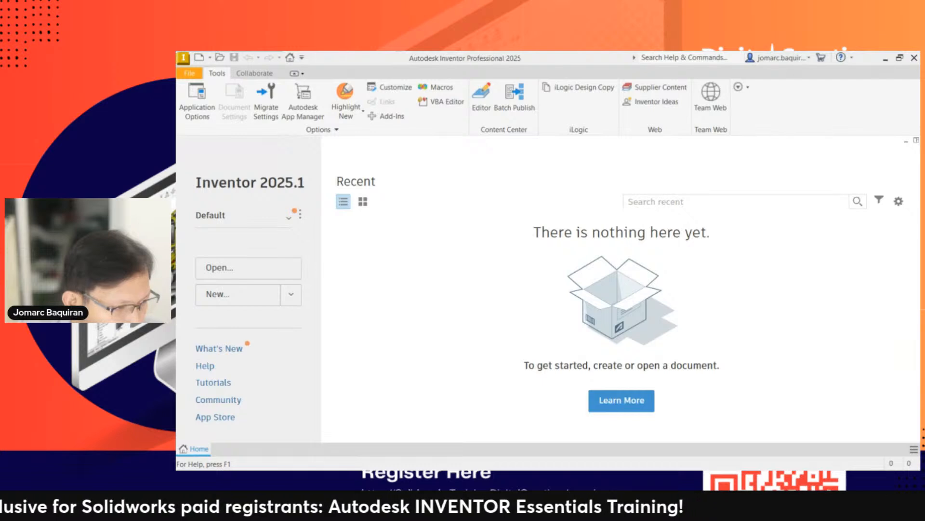
drag(177, 51, 532, 137)
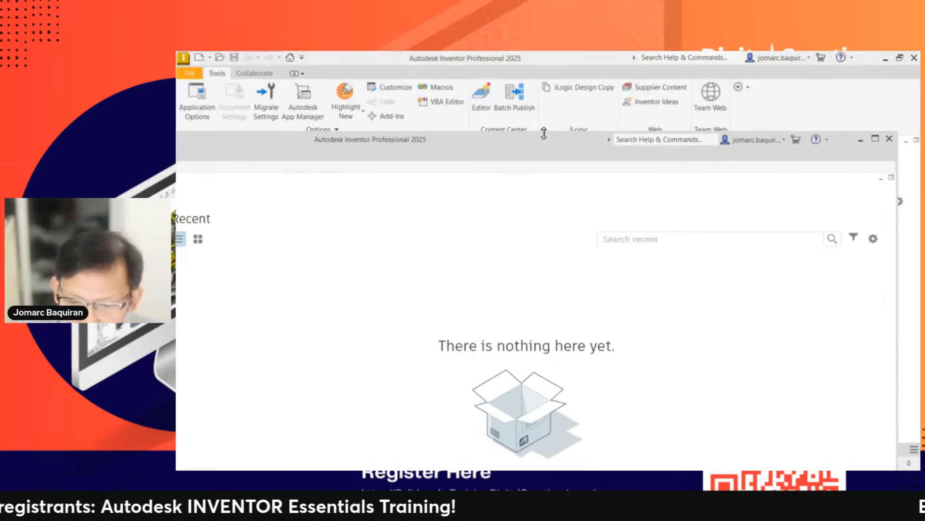
click(876, 140)
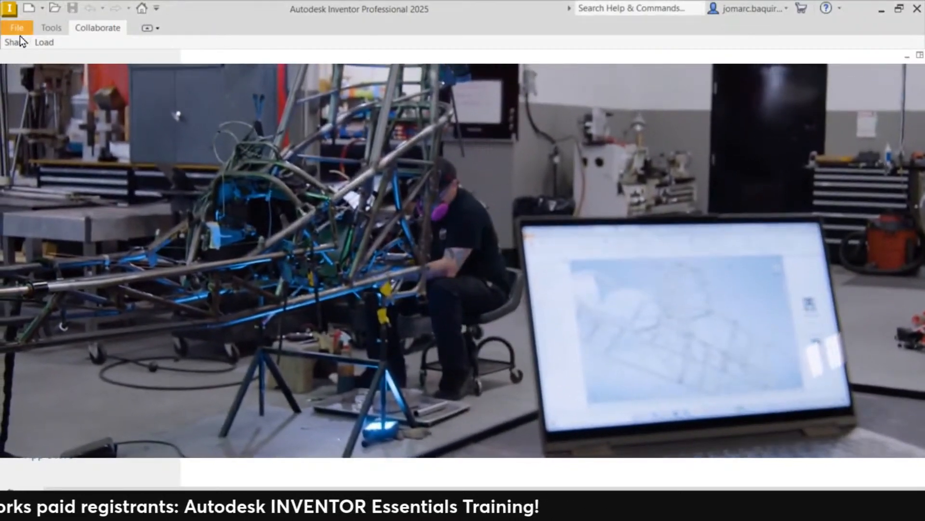
click(20, 33)
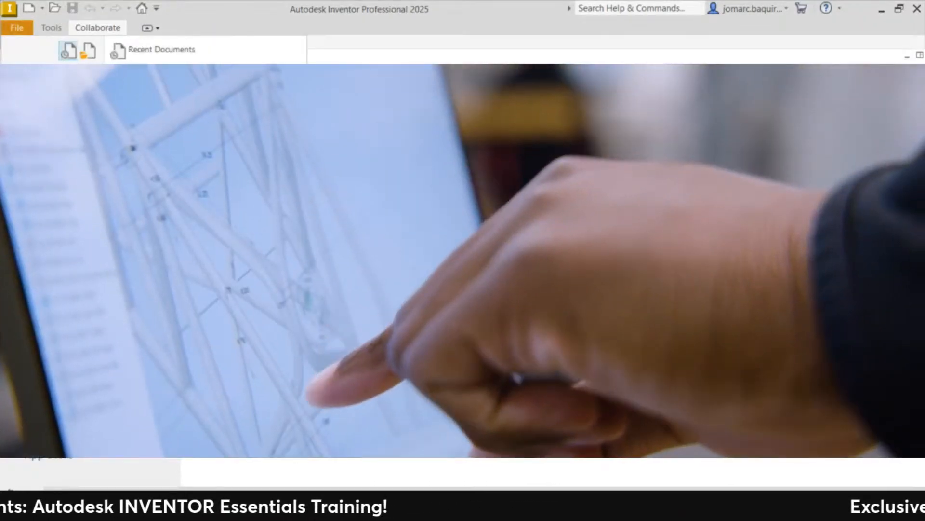
mouse_move(36, 78)
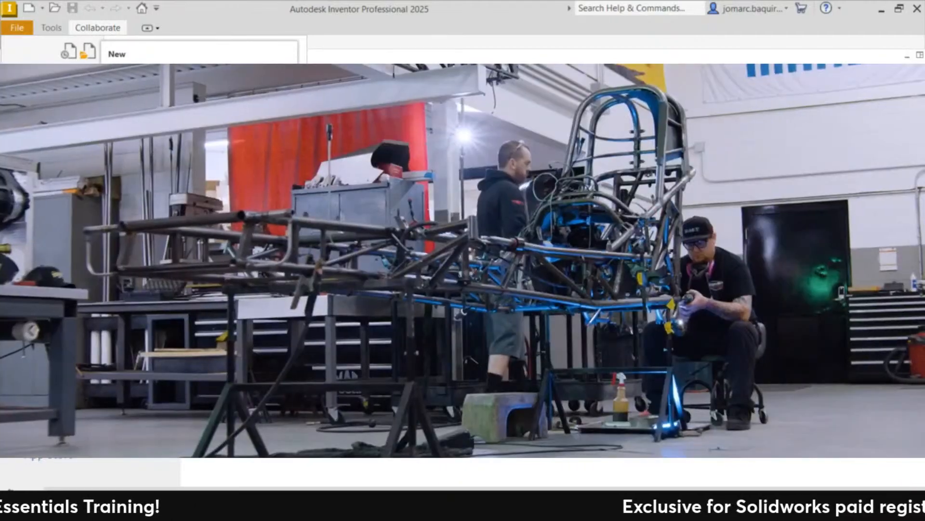
click(52, 27)
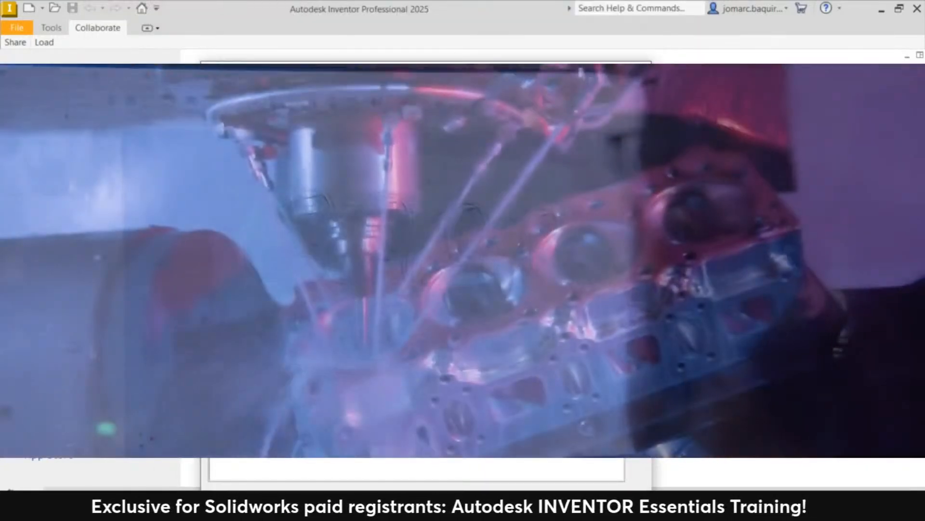
drag(455, 71, 485, 14)
click(670, 13)
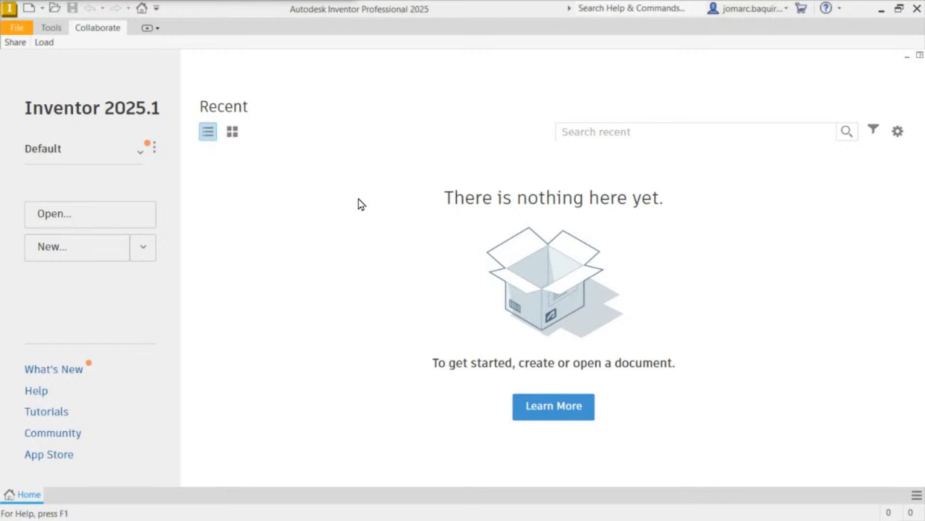
Step: Look over the Metric part, assembly and drawing templates available for a new file, and close the dialog
click(70, 247)
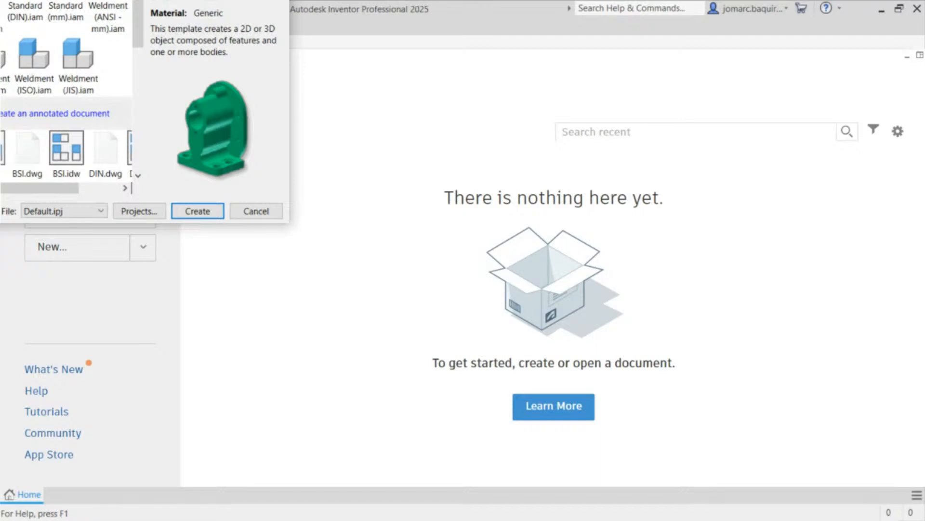
drag(19, 0, 456, 33)
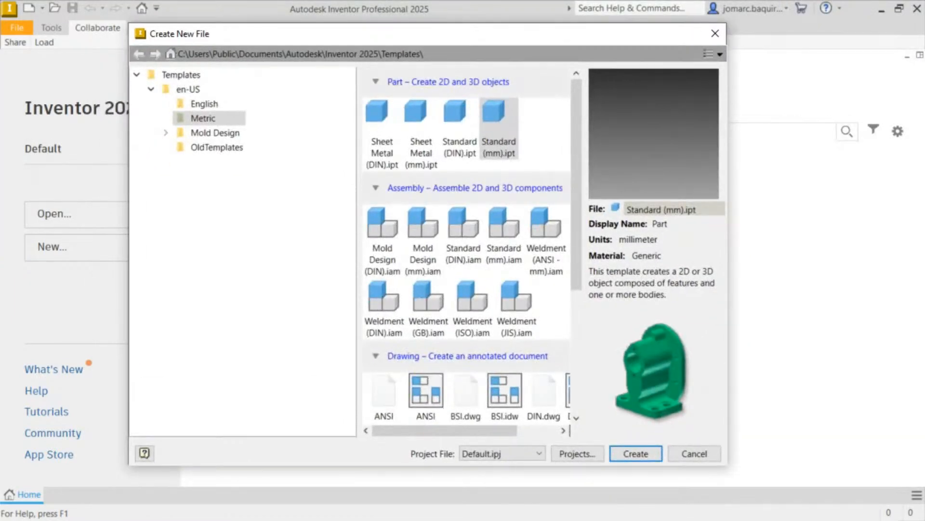
click(716, 43)
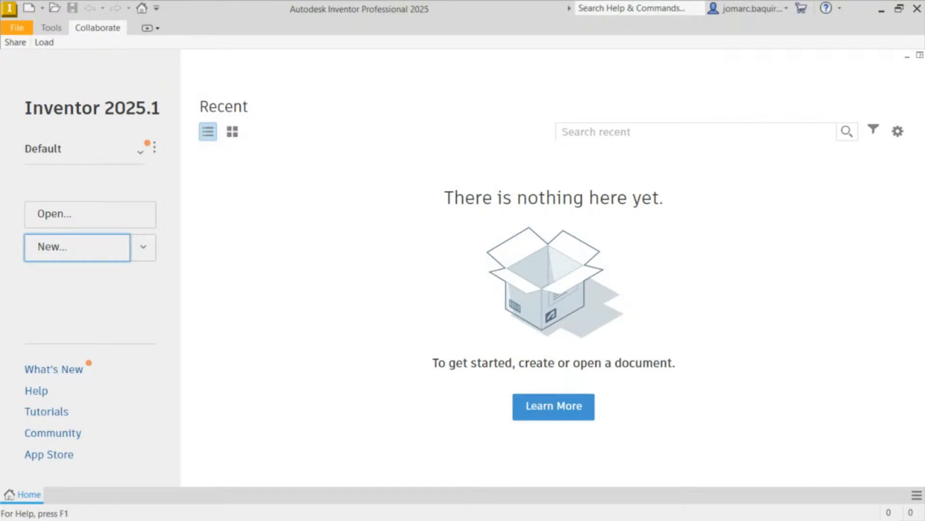
Step: Show the TrainingProper folder over Inventor and copy its full path, E:\Tasks\Marketing\LiveStream\20240922-InventorSW\TrainingProper
drag(723, 0, 481, 0)
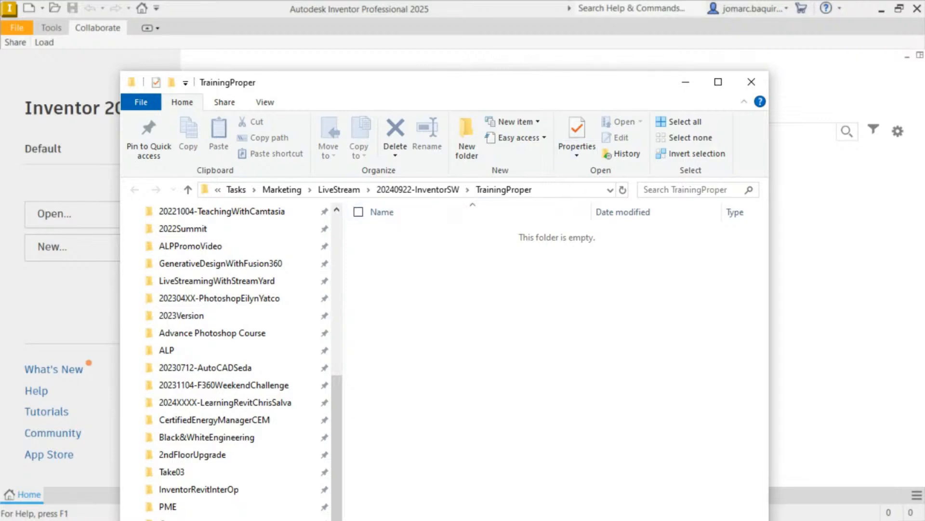
click(561, 188)
key(Escape)
drag(424, 83, 452, 42)
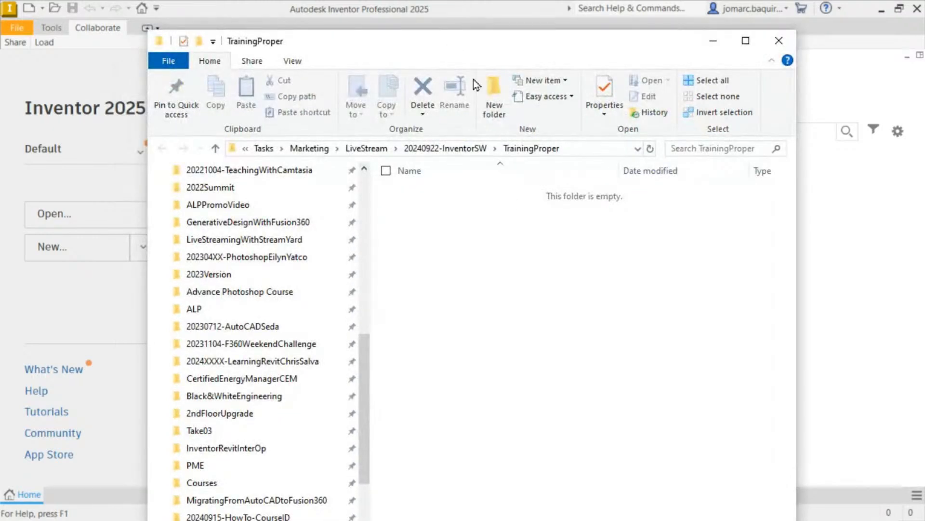
click(581, 149)
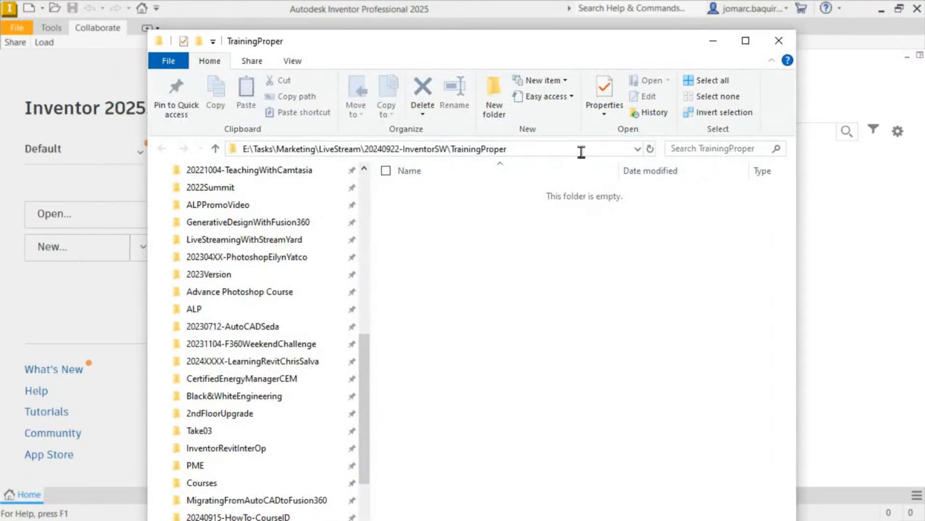
click(485, 290)
click(591, 150)
key(ctrl+c)
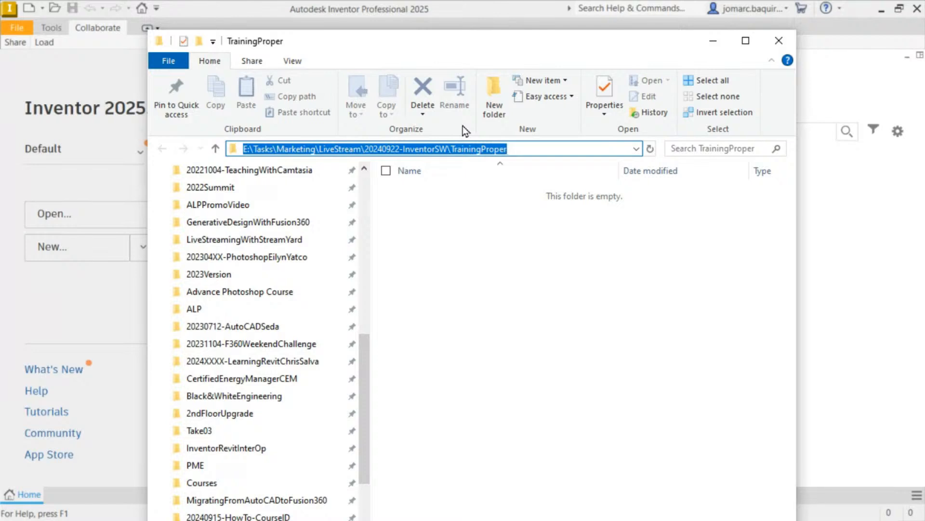
Step: Create a new folder inside TrainingProper with the default name and permanently delete it
click(529, 285)
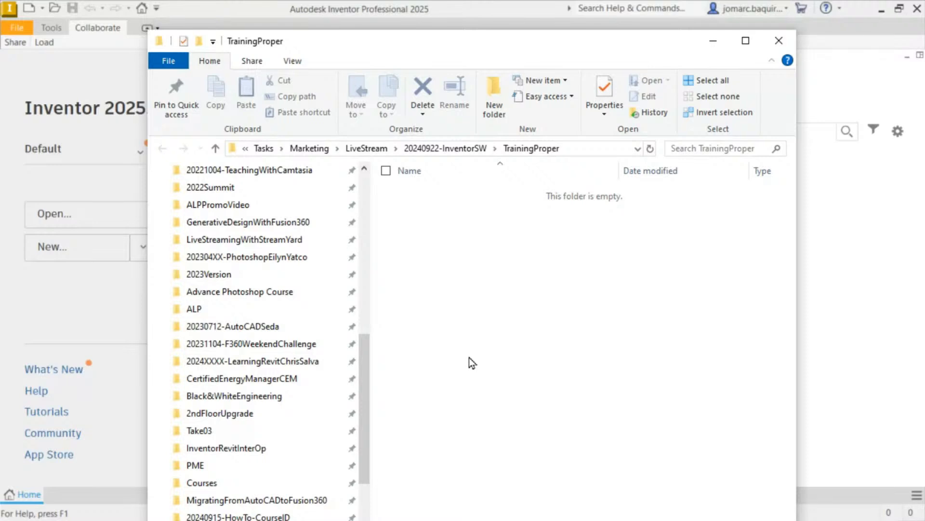
key(ctrl+shift+n)
key(Return)
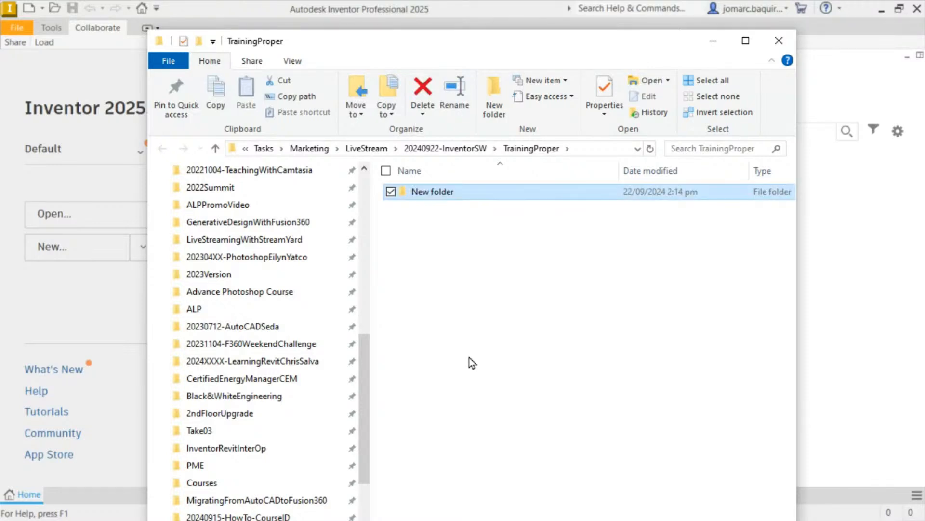
key(shift+Delete)
key(Return)
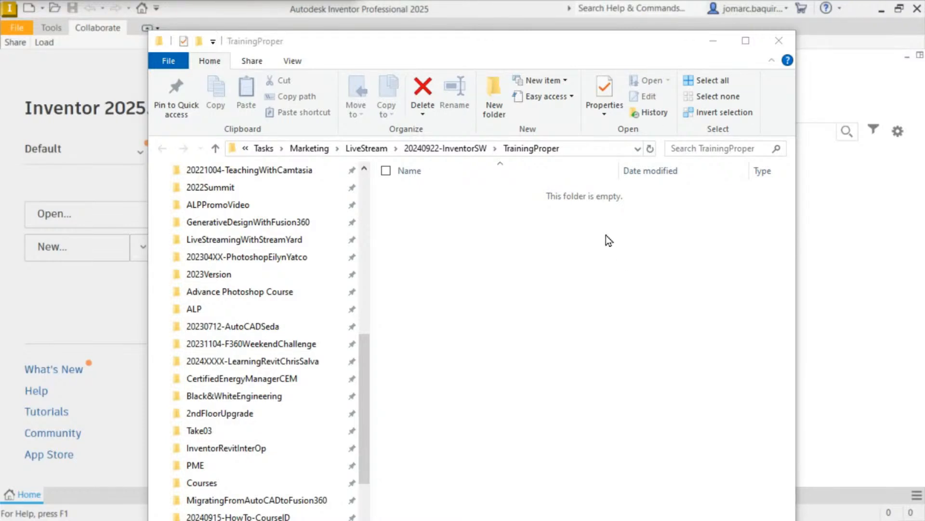
Step: Select the full path of the TrainingProper folder and put its window away to return to Inventor
click(588, 149)
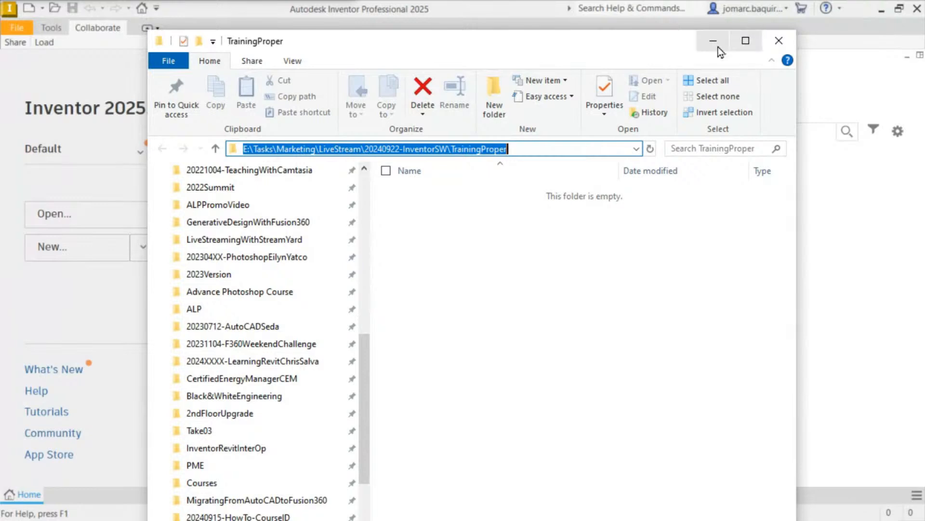
click(779, 41)
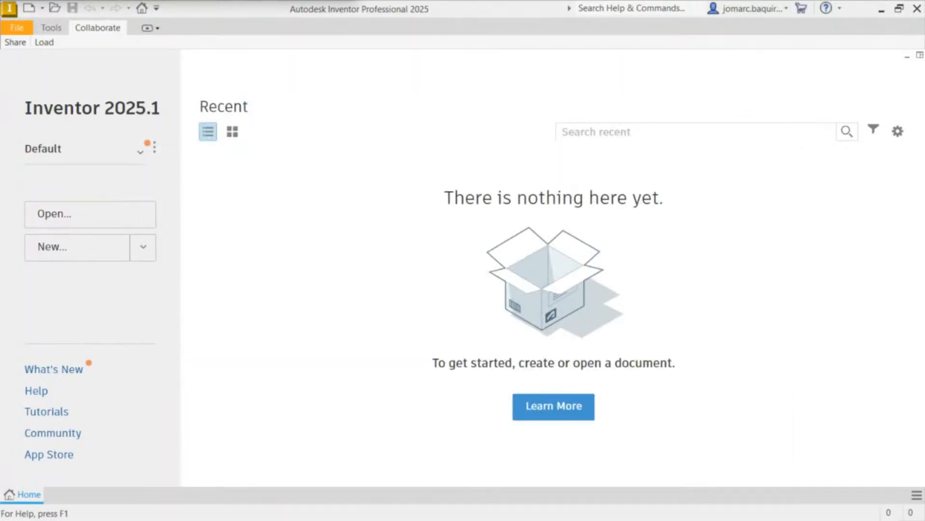
click(155, 154)
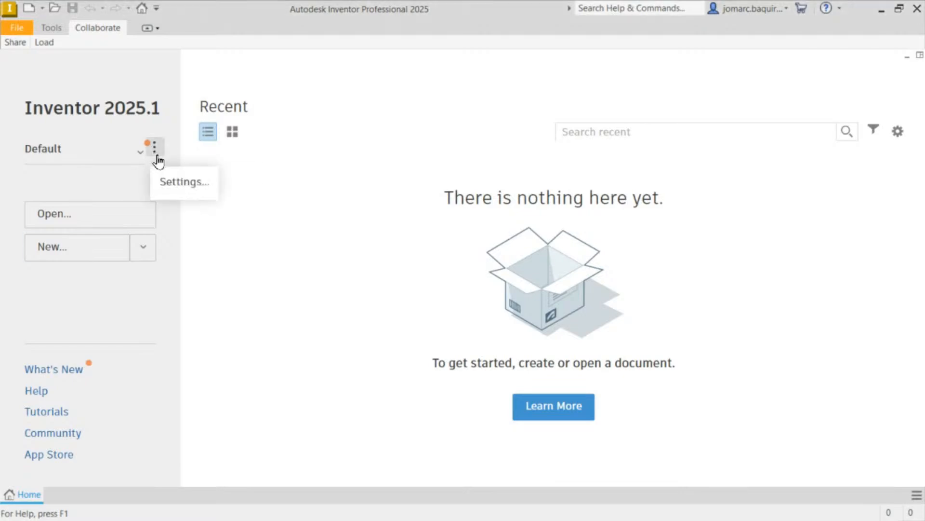
click(193, 189)
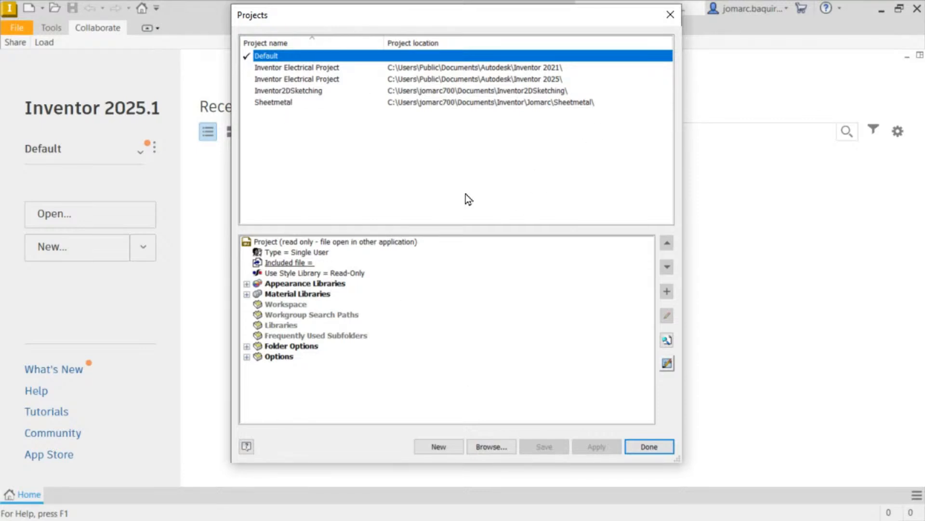
click(437, 447)
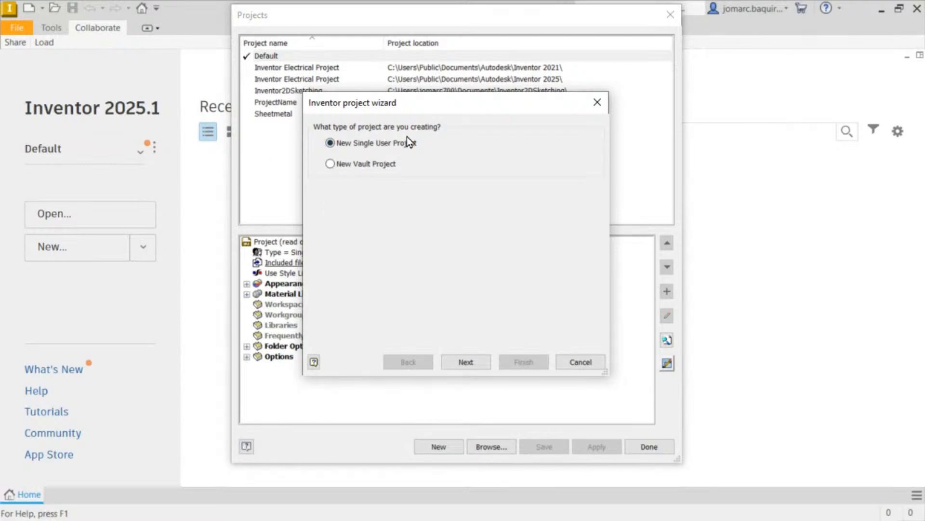
click(586, 366)
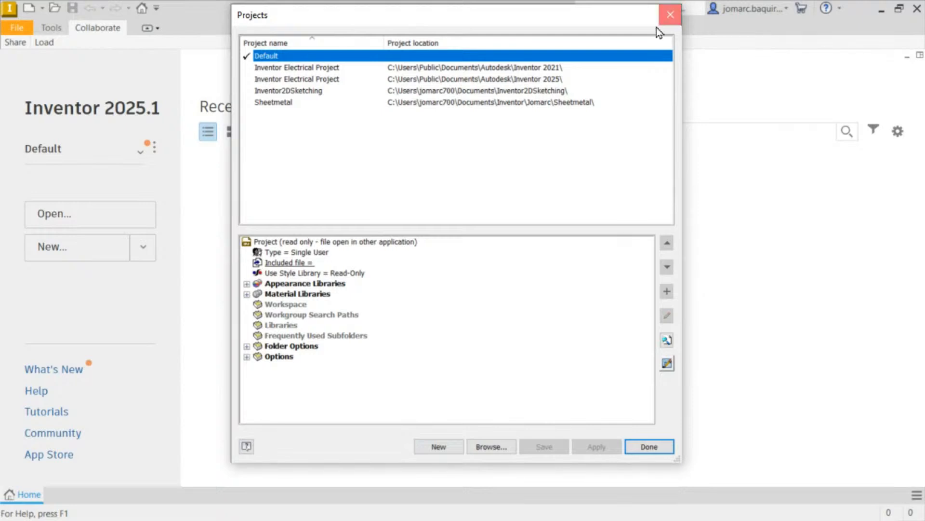
click(670, 15)
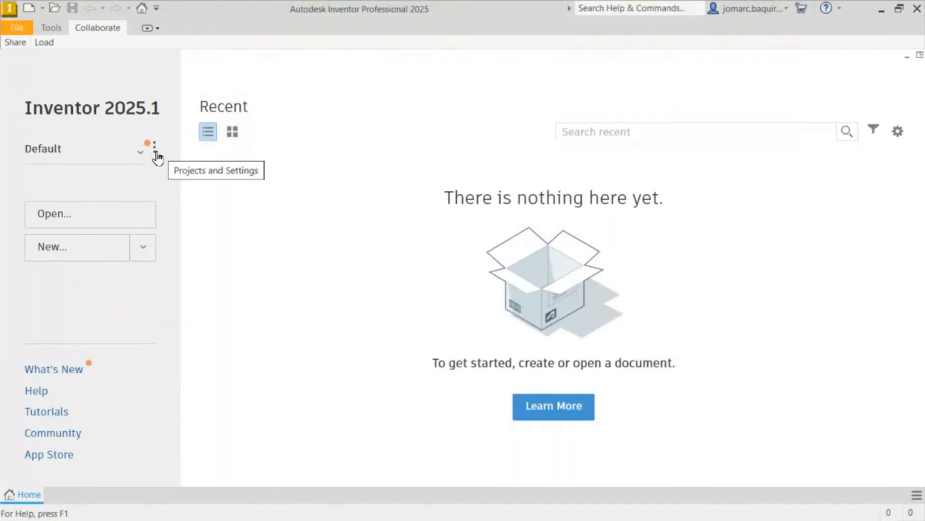
Step: Start a new project of the New Single User Project type and proceed to its project file settings
click(156, 153)
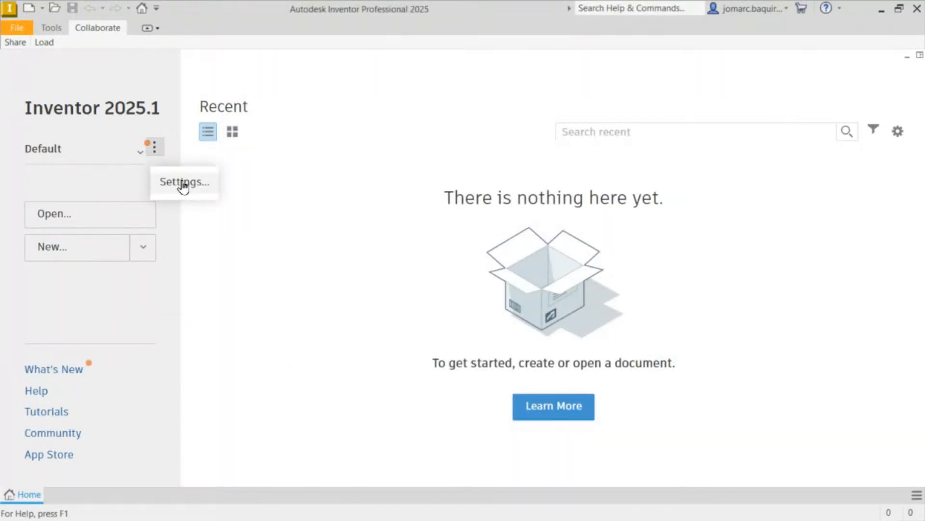
click(183, 186)
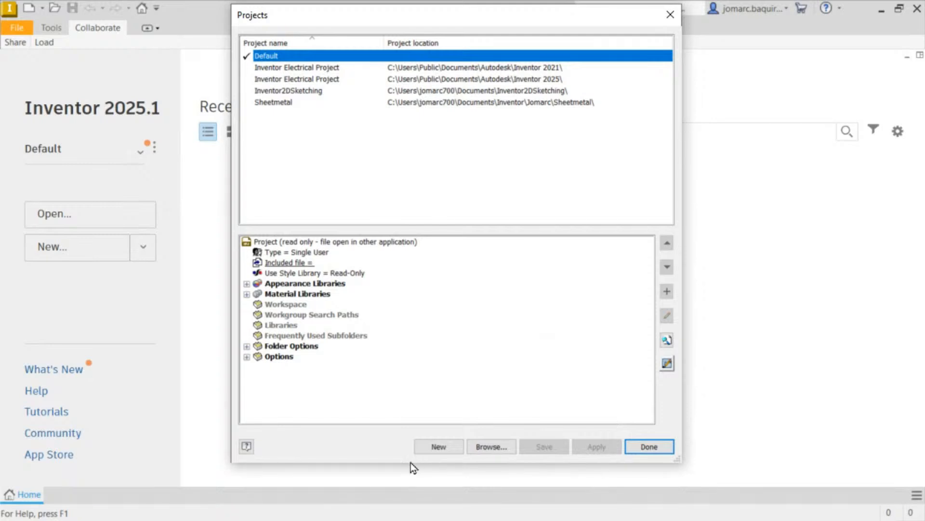
click(433, 447)
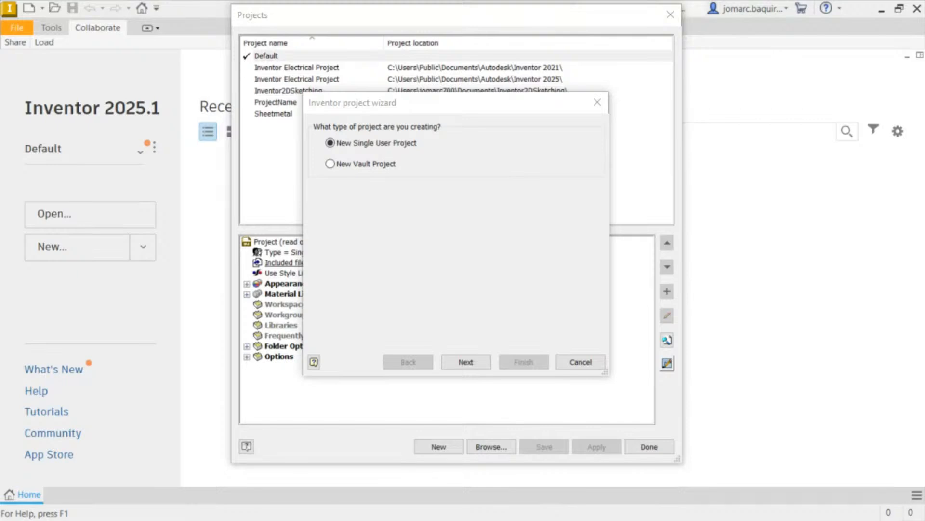
click(472, 364)
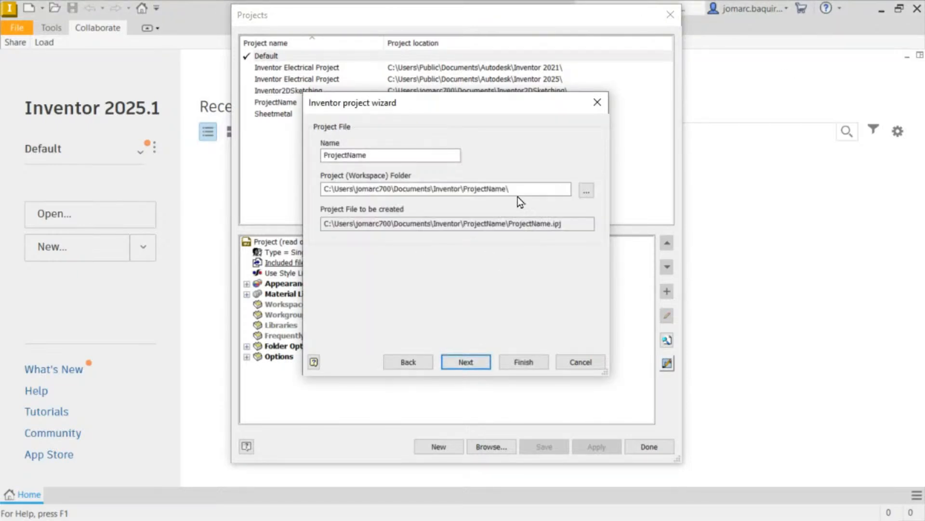
Step: Name the new project Inventor2025
double_click(413, 155)
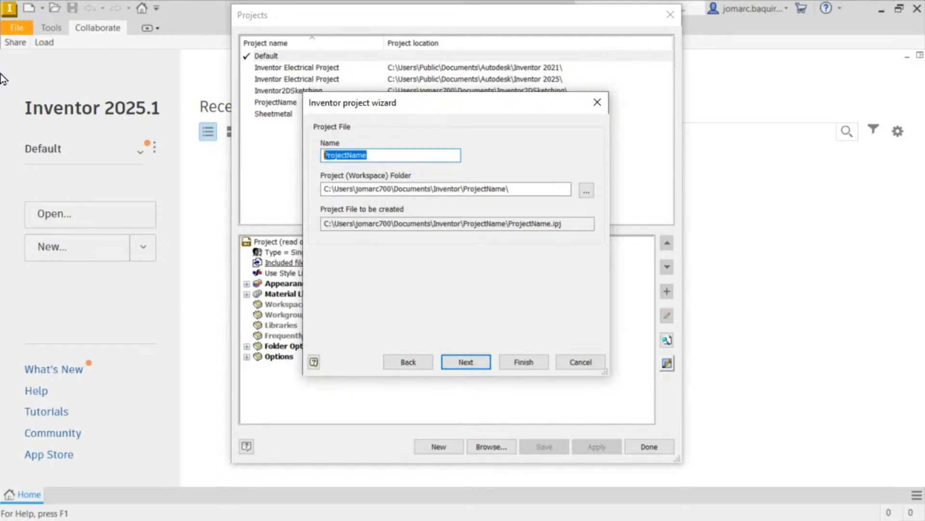
text(Ivne)
key(BackSpace)
key(BackSpace)
text(nen)
key(BackSpace)
key(BackSpace)
key(BackSpace)
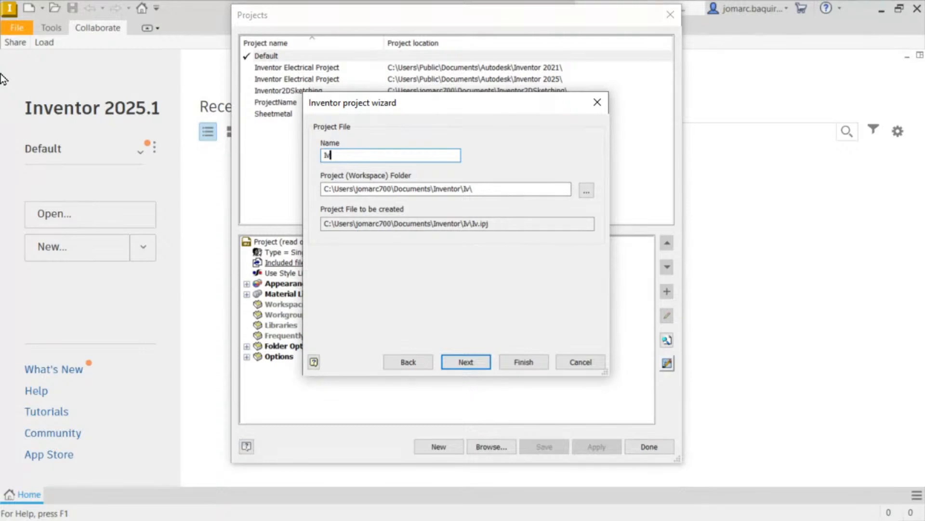
text(ne)
key(BackSpace)
key(BackSpace)
key(BackSpace)
text(vne)
key(BackSpace)
key(BackSpace)
key(BackSpace)
text(nventor2025)
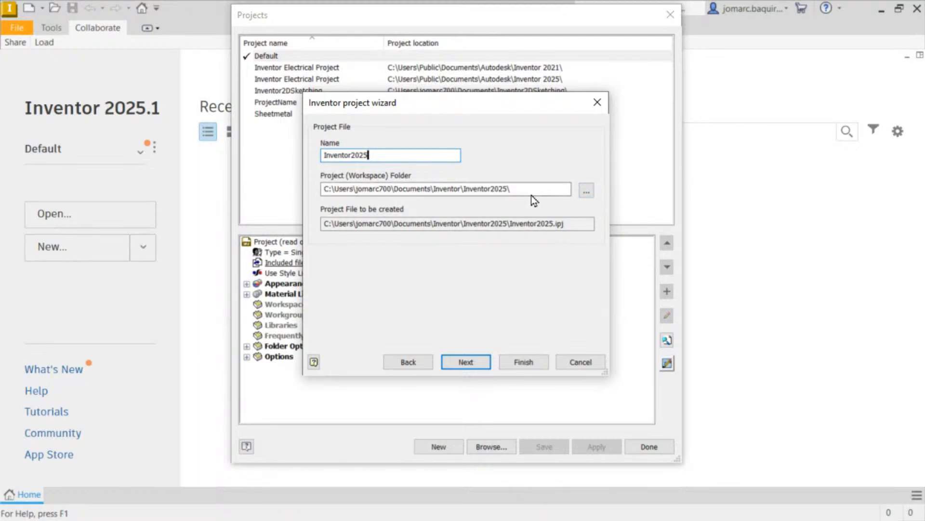
Step: Set the project workspace folder to E:\Tasks\Marketing\LiveStream\20240922-InventorSW\TrainingProper
click(588, 194)
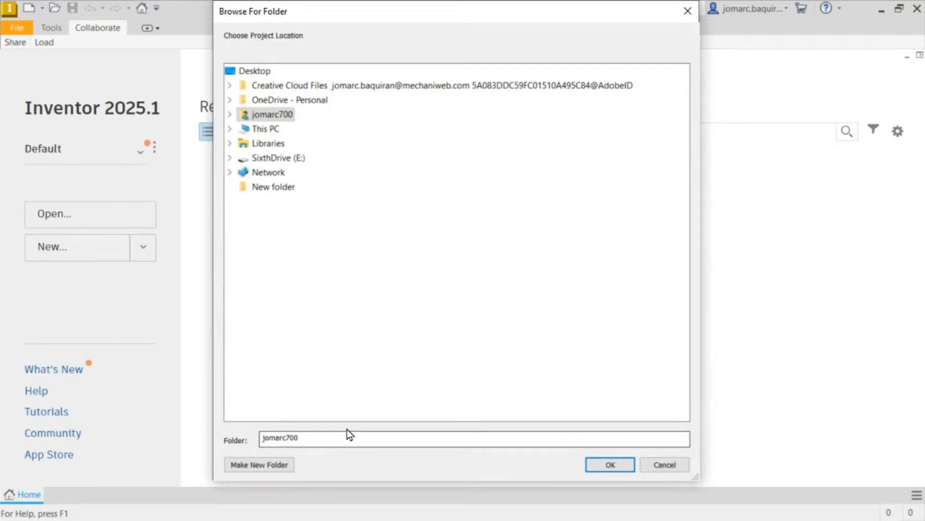
drag(357, 13, 420, 0)
double_click(382, 305)
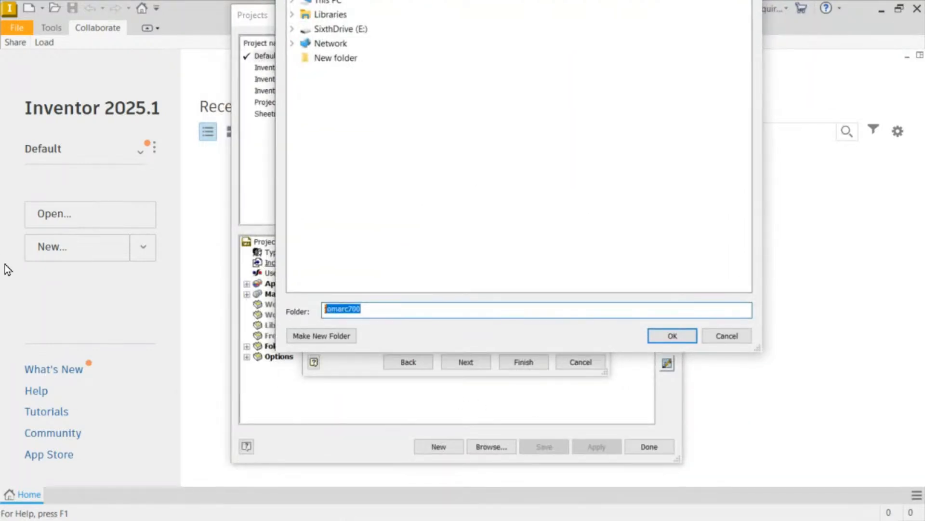
key(ctrl+v)
key(Return)
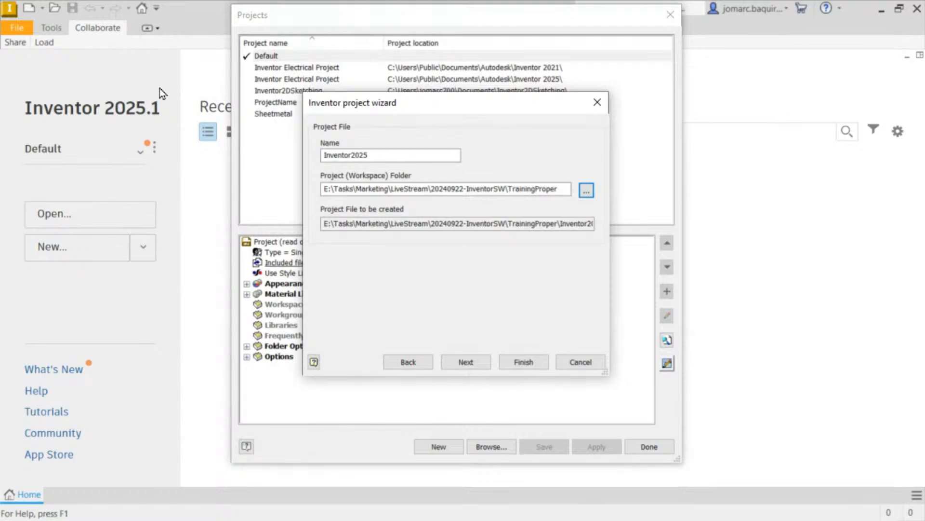
Step: Browse for the project location again and re-enter the same TrainingProper path as the workspace folder
click(587, 192)
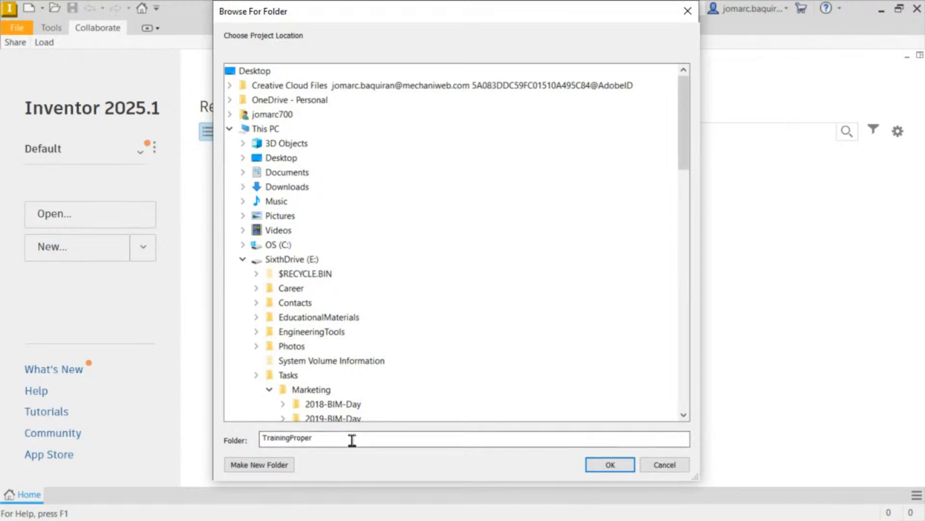
double_click(352, 440)
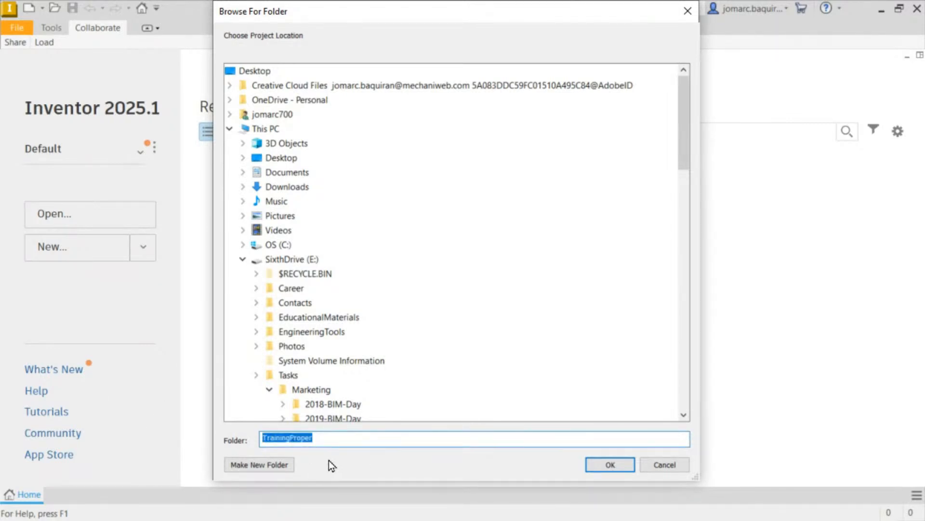
key(ctrl+v)
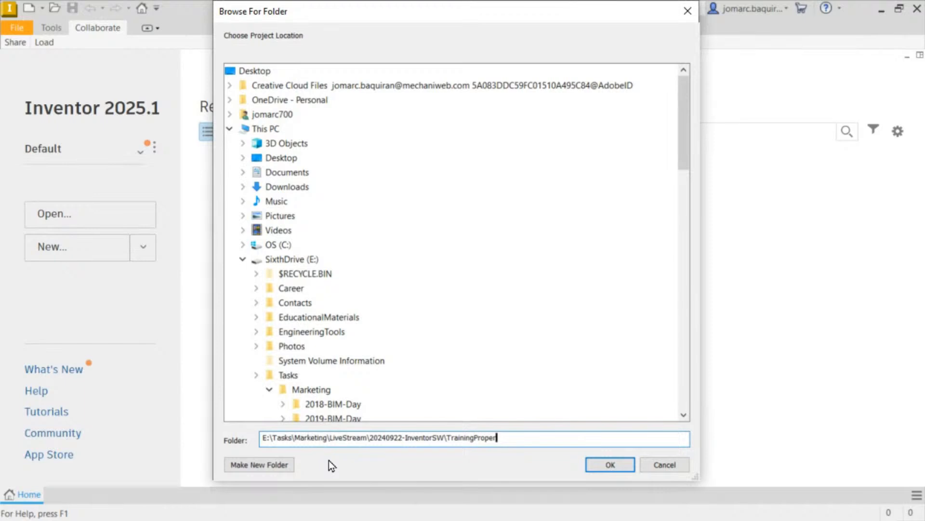
key(Return)
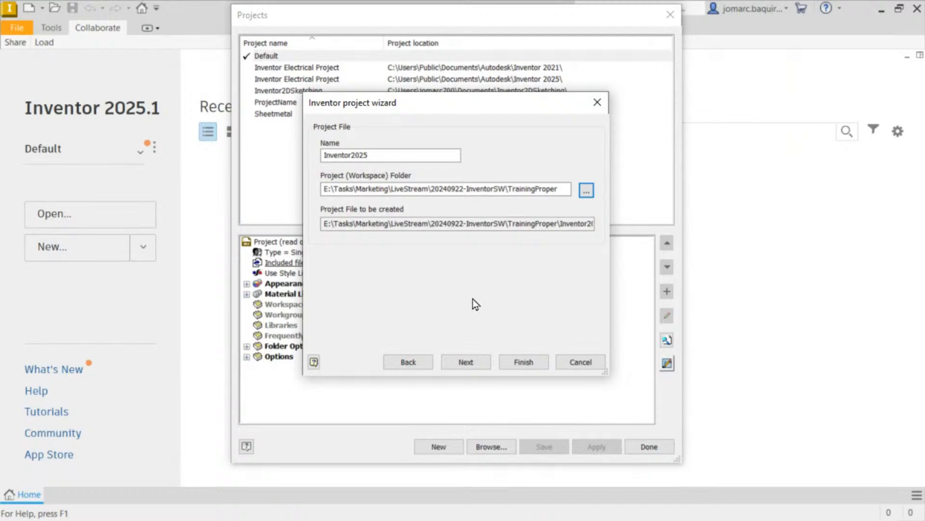
Step: Finish the project wizard to create the Inventor2025 project and close the Projects dialog
click(524, 362)
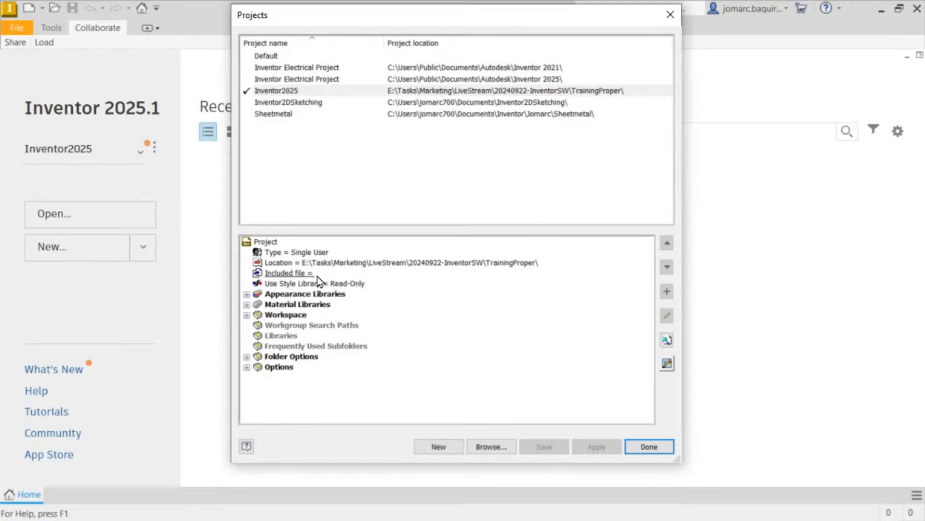
click(655, 444)
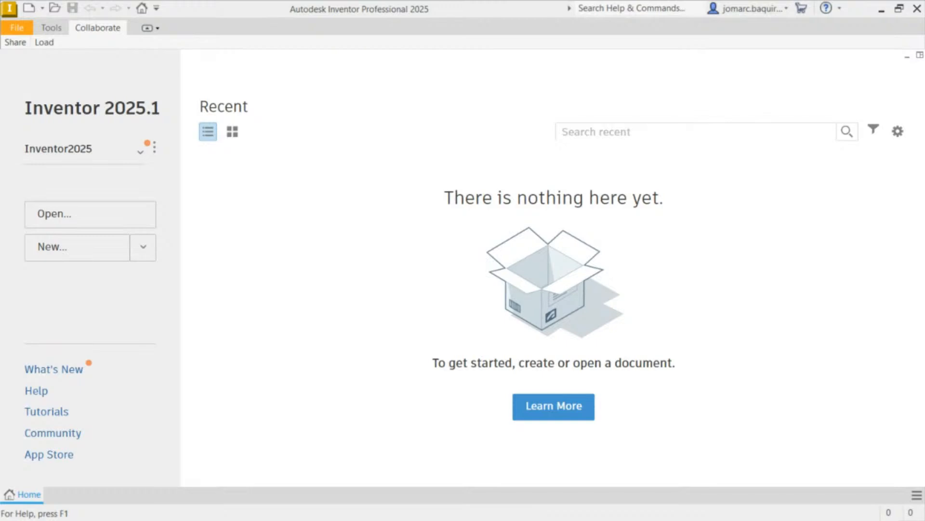
Step: Check the contents of the TrainingProper folder over Inventor and put its window away
key(alt+Tab)
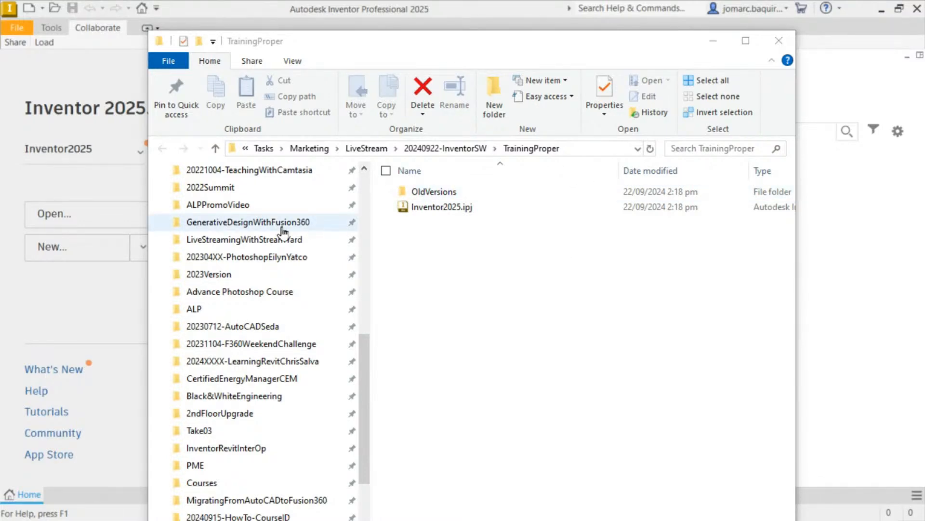
drag(675, 44, 251, 51)
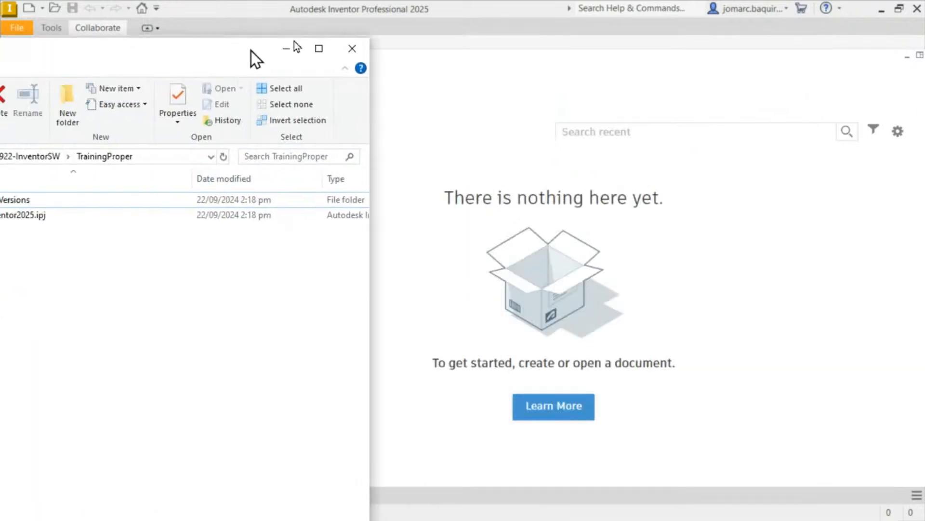
click(287, 48)
drag(924, 4, 663, 153)
click(514, 82)
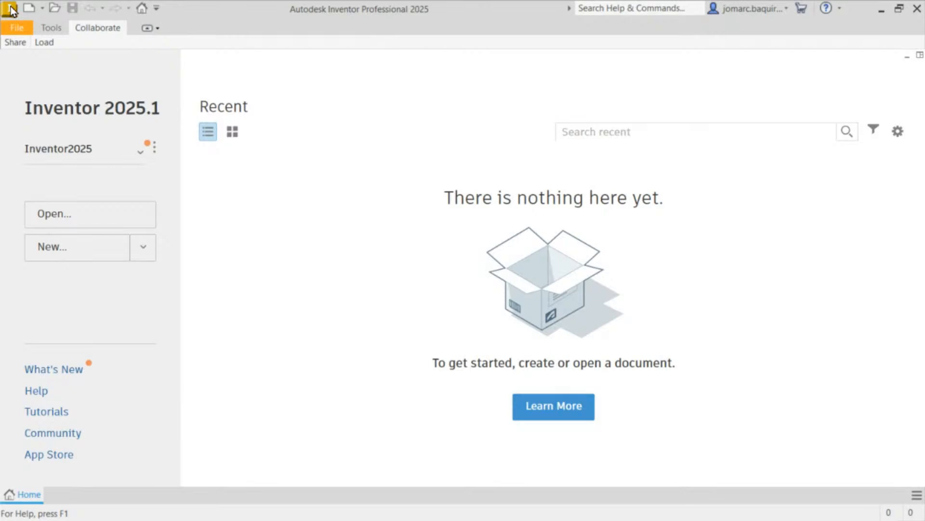
Step: Examine the ways to start a new file, including the file types and the Create New File template list, and cancel without creating one
click(19, 29)
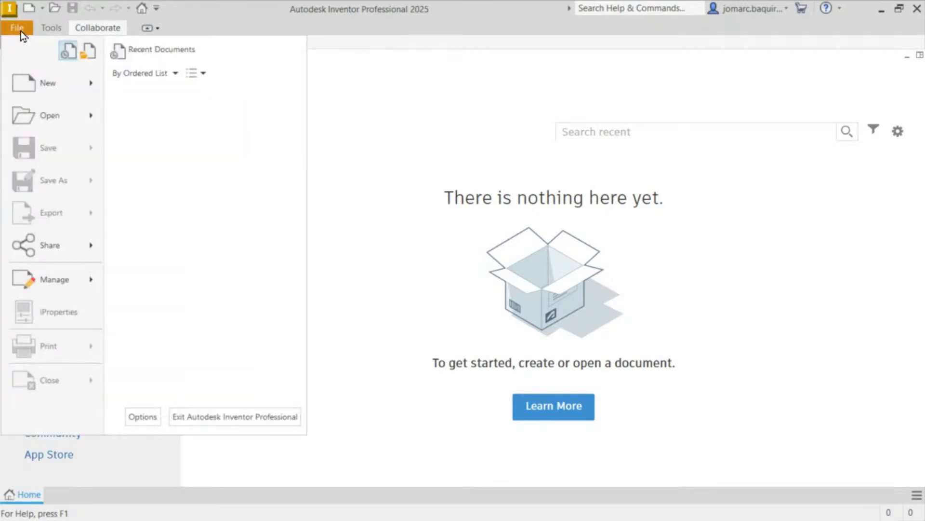
mouse_move(94, 84)
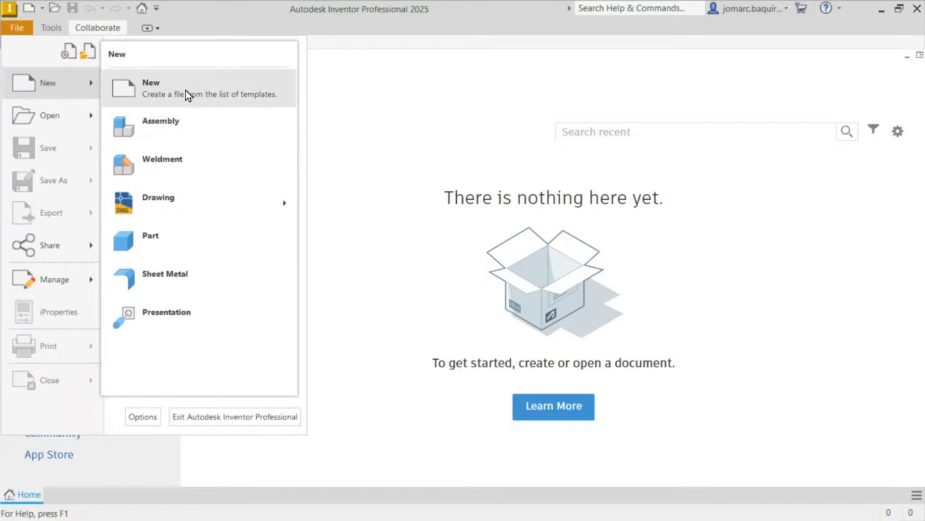
click(174, 243)
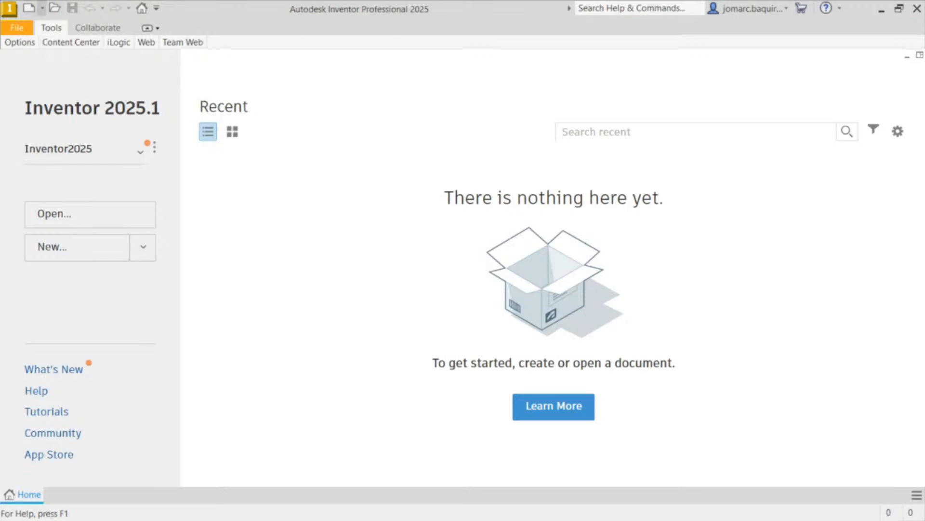
click(43, 9)
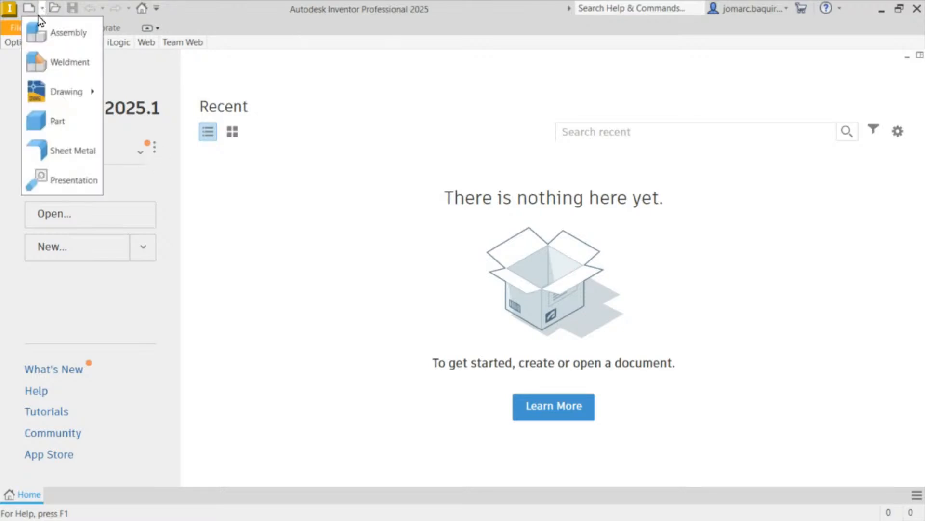
click(29, 10)
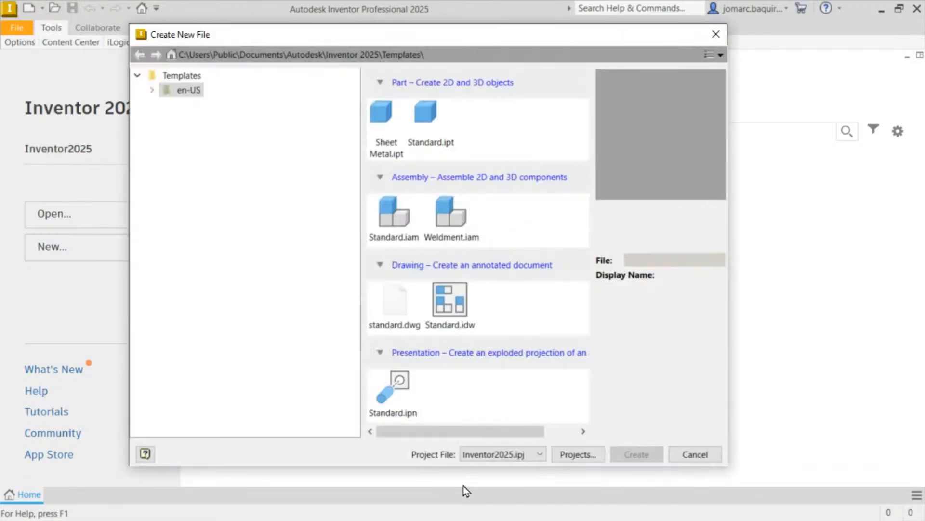
key(Escape)
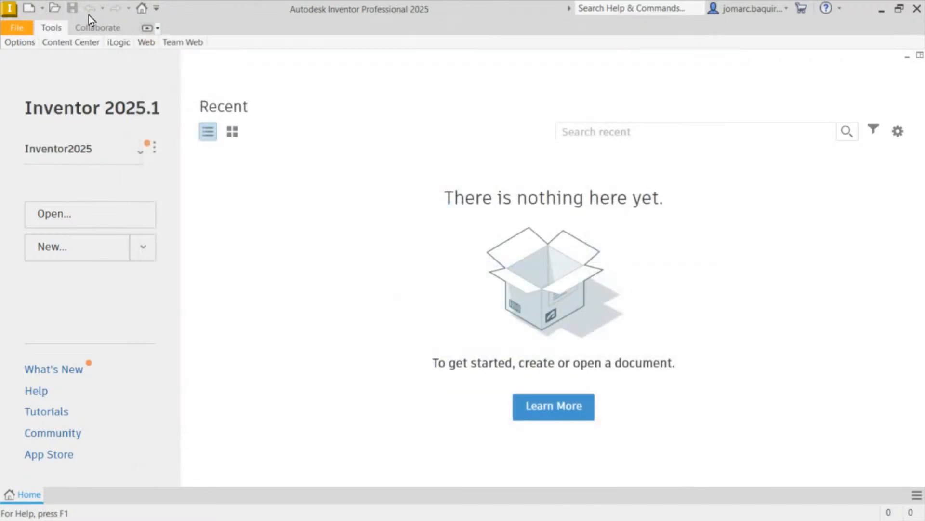
click(14, 31)
mouse_move(74, 91)
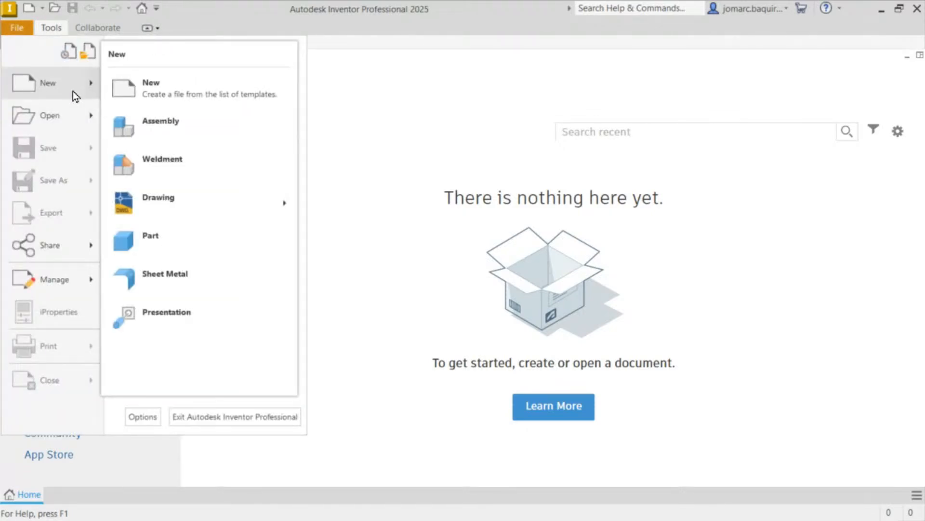
click(207, 92)
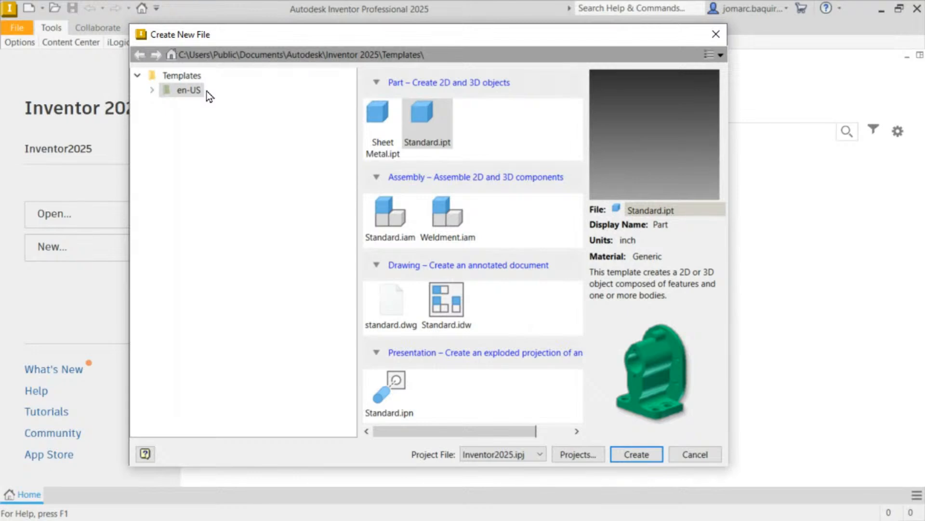
key(Escape)
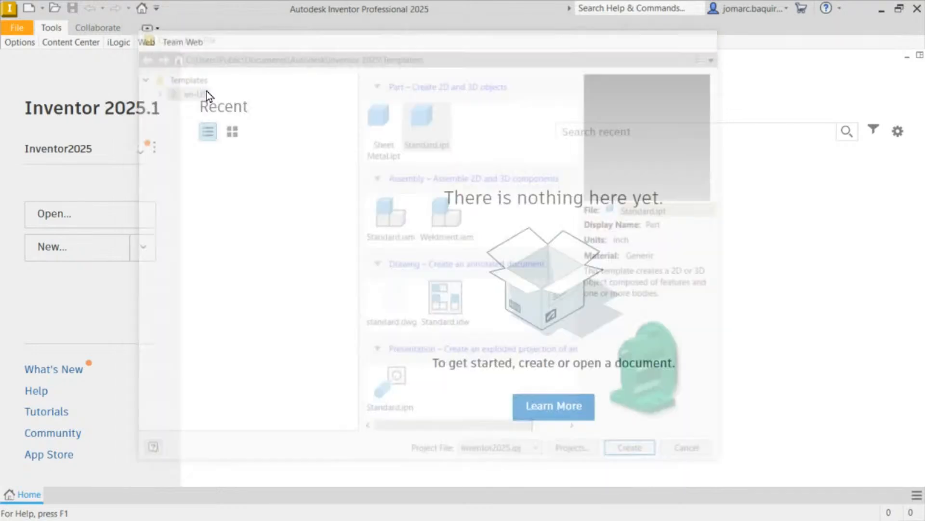
Step: Create a new part from the Standard (mm).ipt template in the Metric folder of the en-US templates
key(ctrl+n)
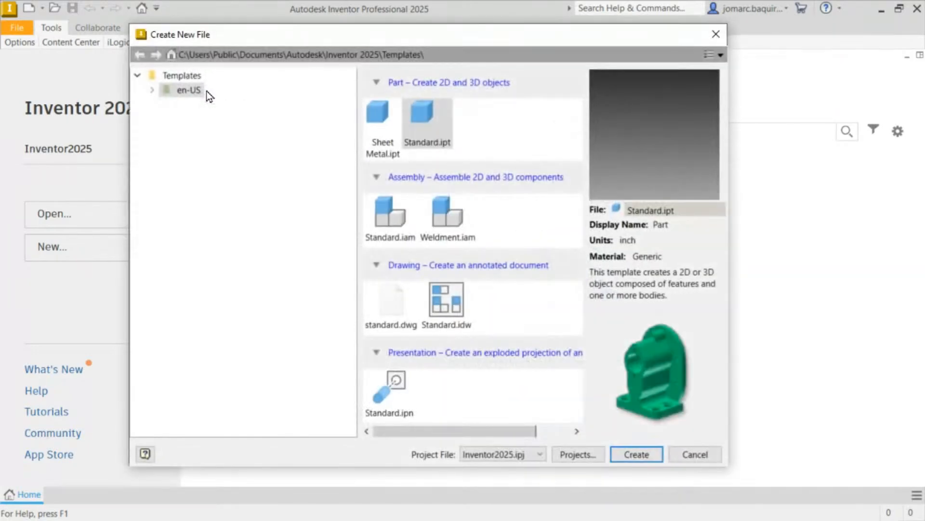
key(Escape)
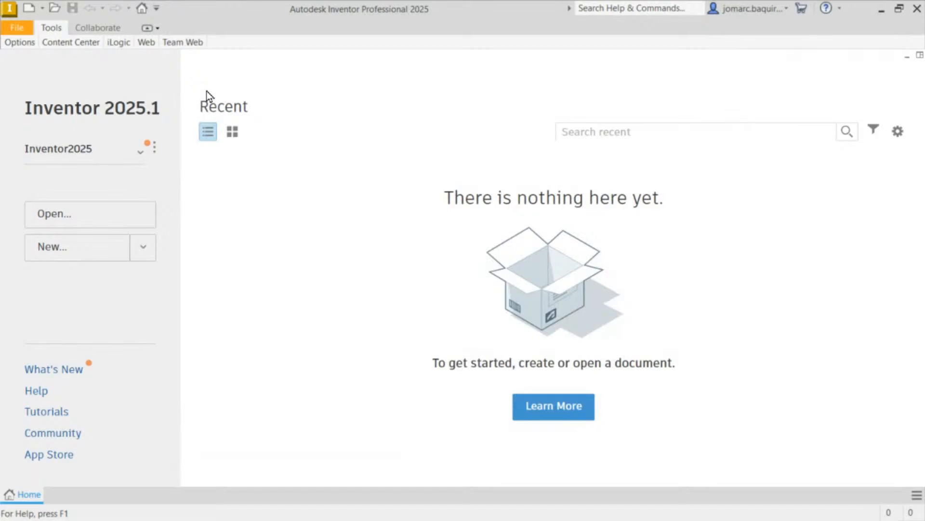
key(ctrl+n)
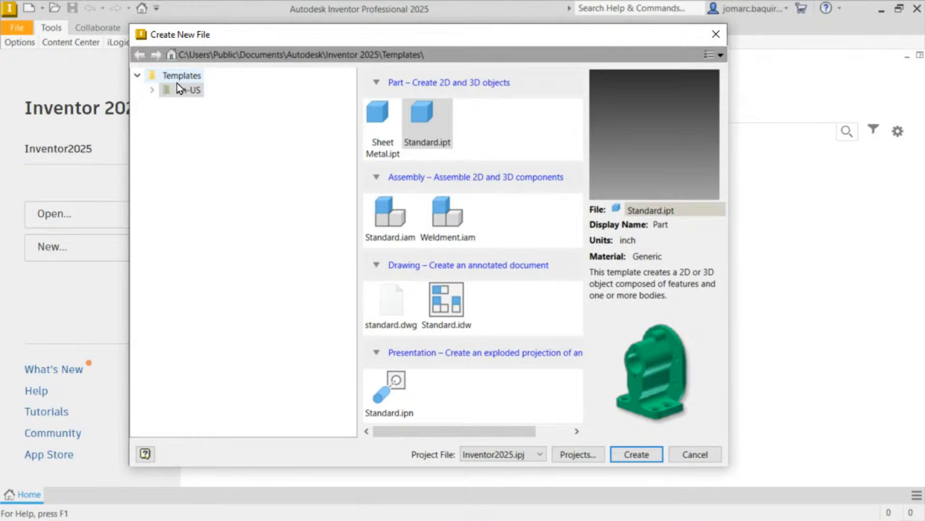
click(151, 94)
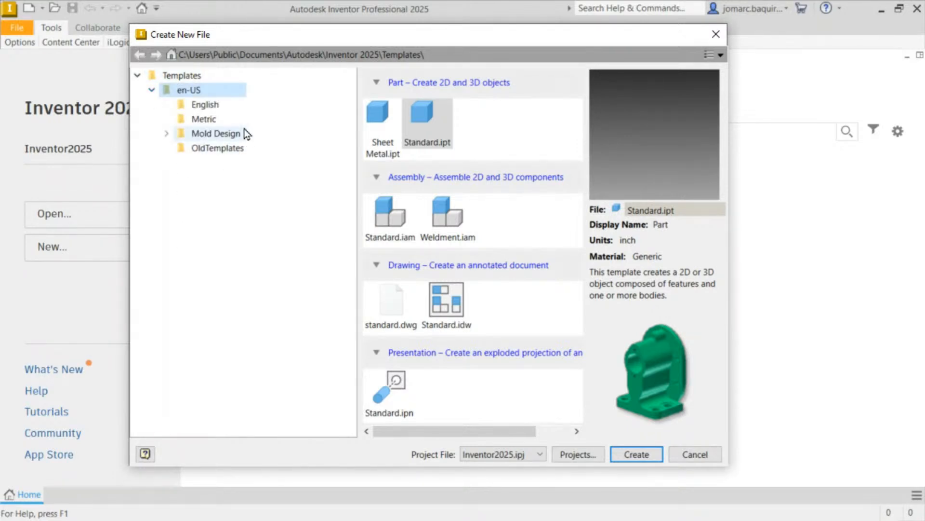
click(219, 108)
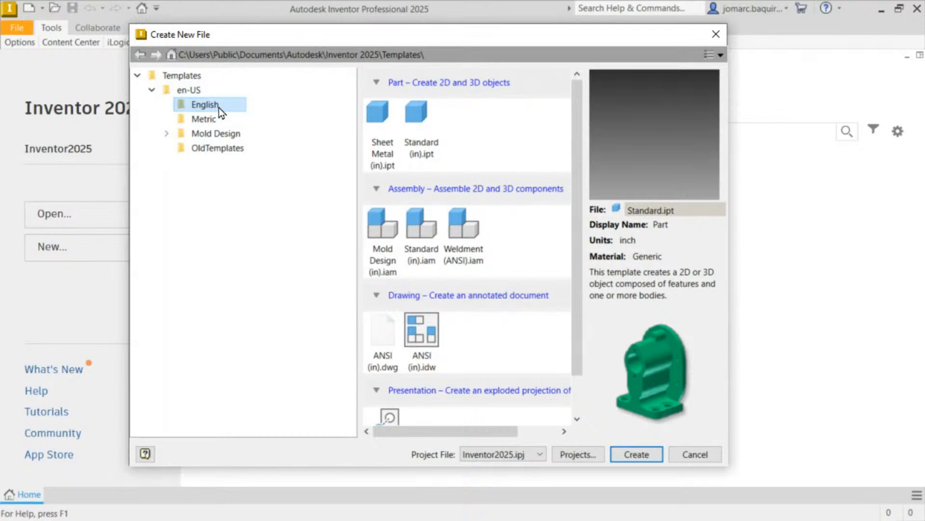
click(213, 120)
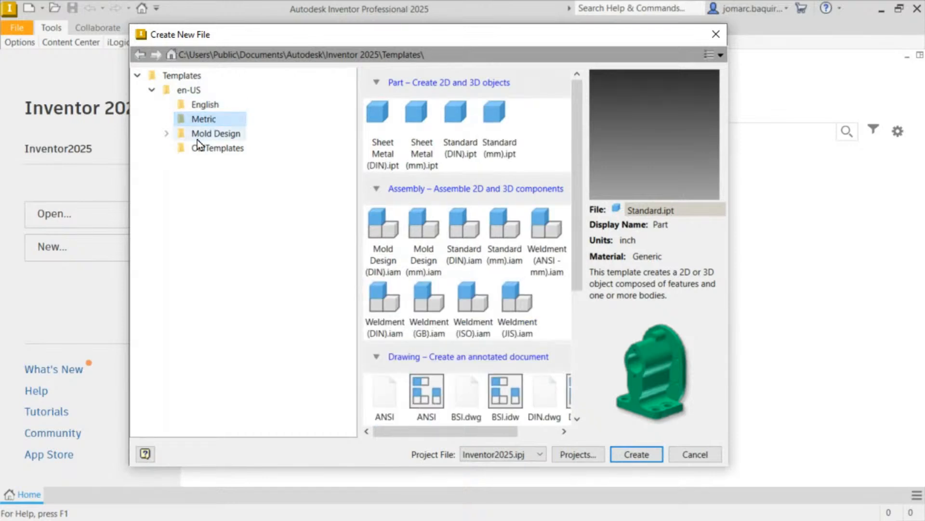
click(208, 150)
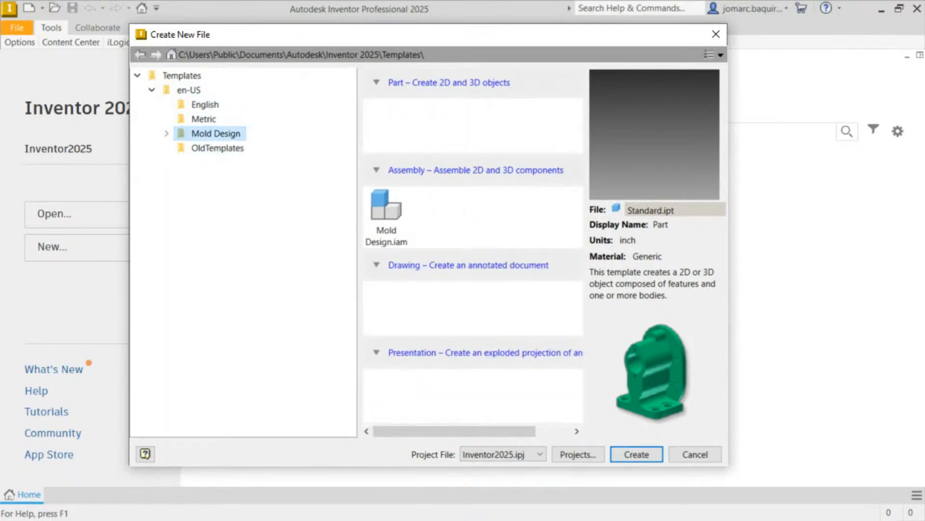
click(218, 119)
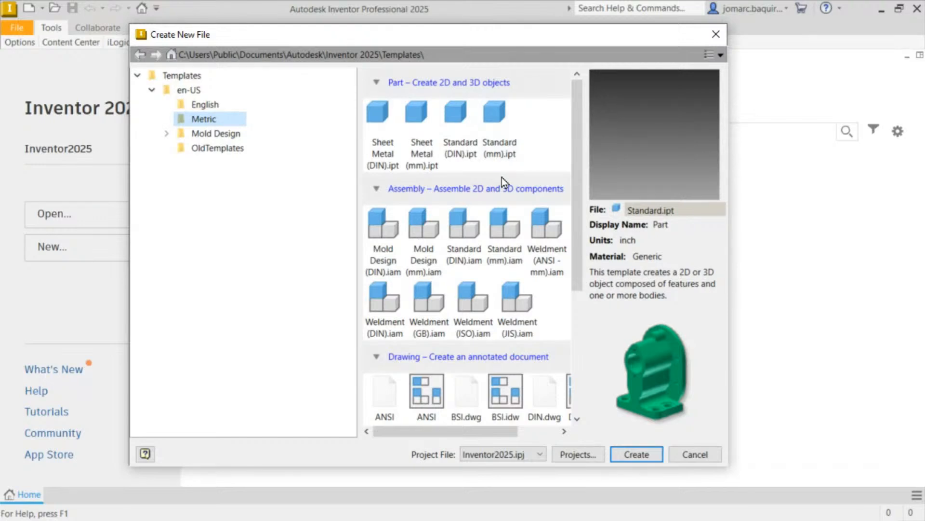
double_click(502, 124)
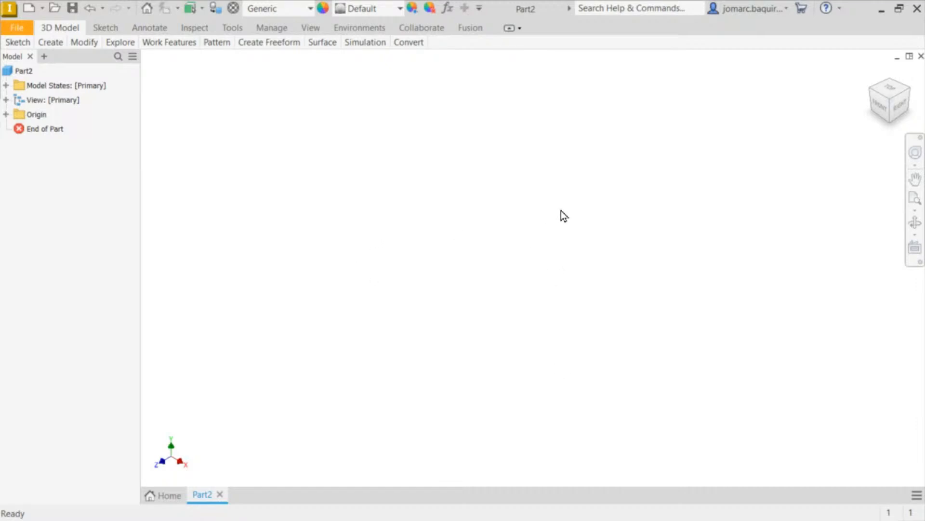
Step: Examine the YZ, XZ and XY origin planes together in the home view and clear the selection
click(6, 114)
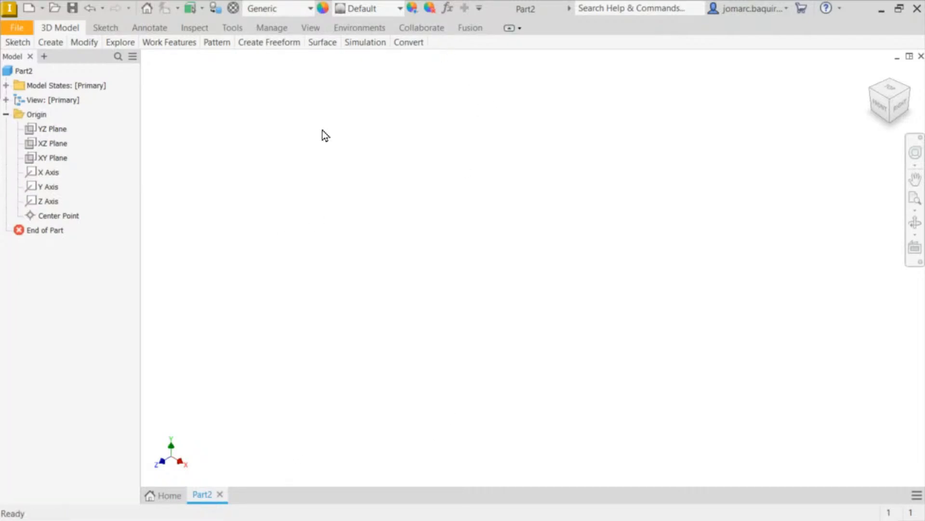
click(54, 135)
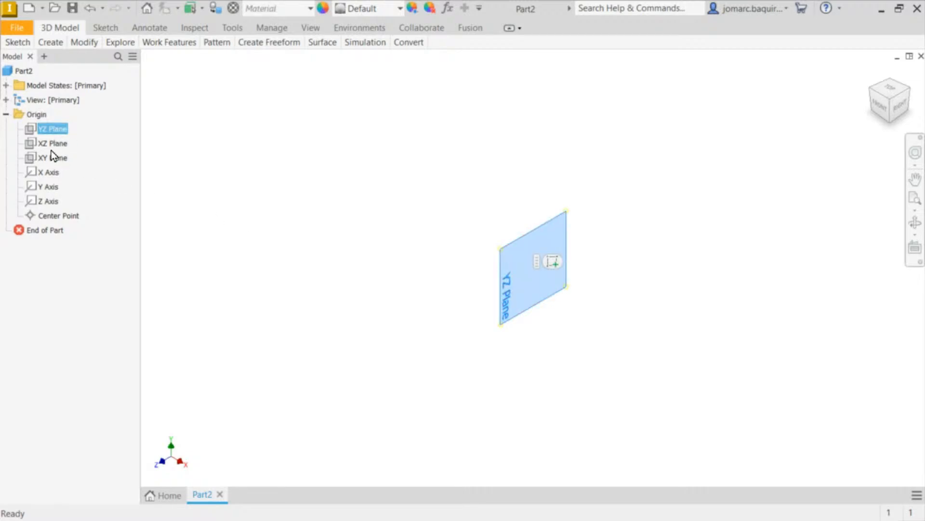
ctrl+click(53, 144)
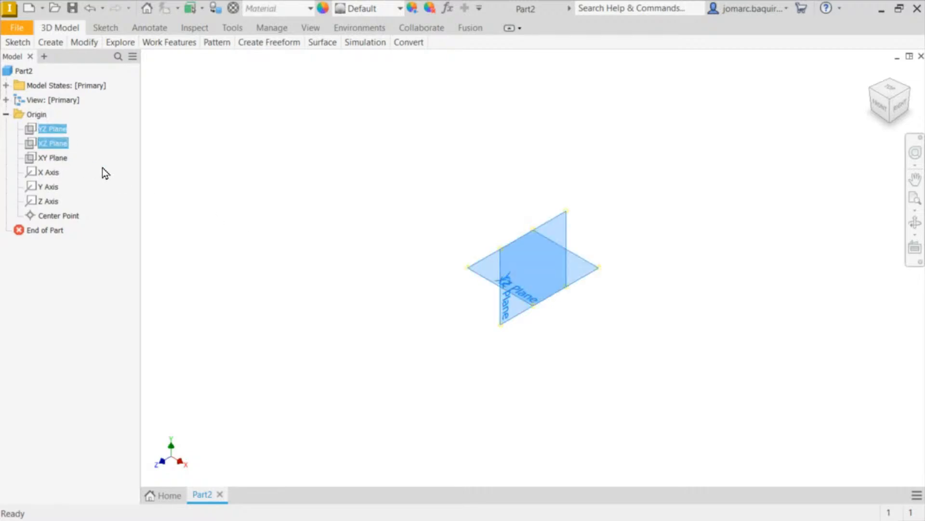
ctrl+click(54, 160)
scroll(456, 247, down, 5)
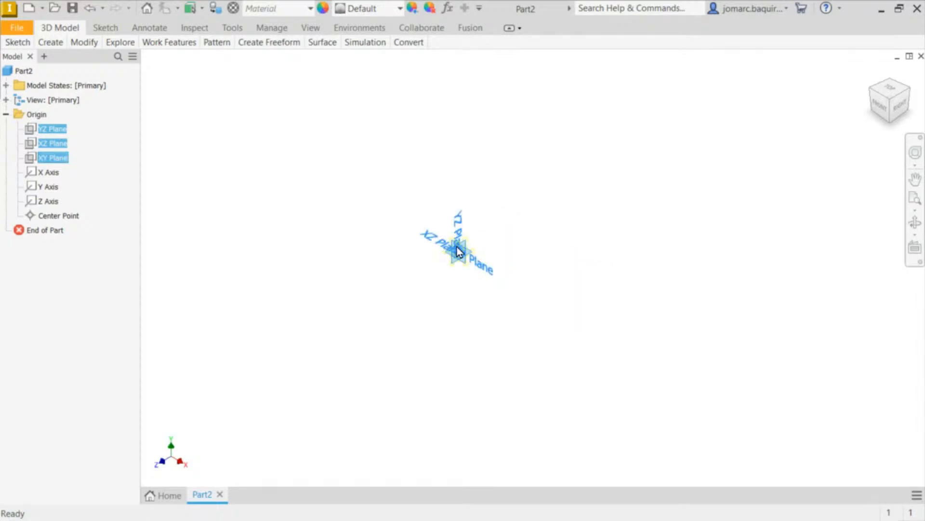
key(Home)
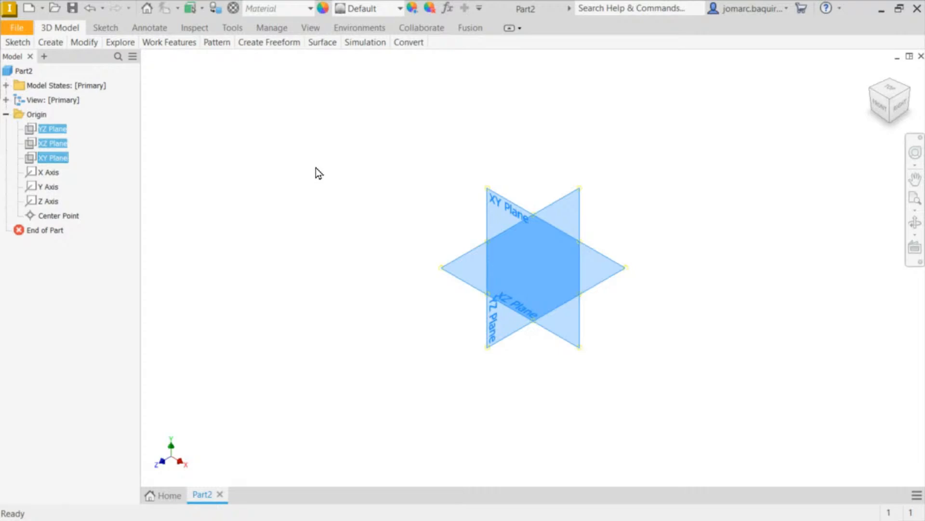
click(380, 216)
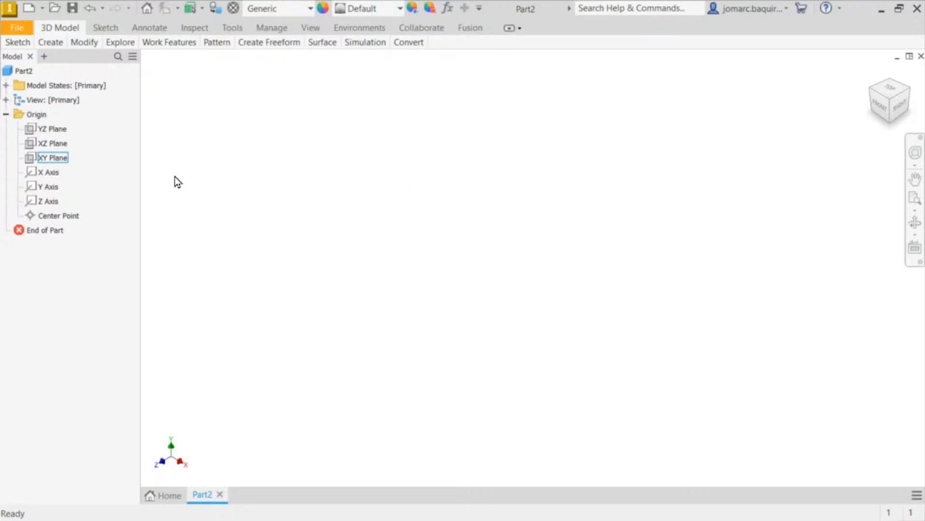
Step: Start a new 2D sketch on the XY origin plane
click(56, 158)
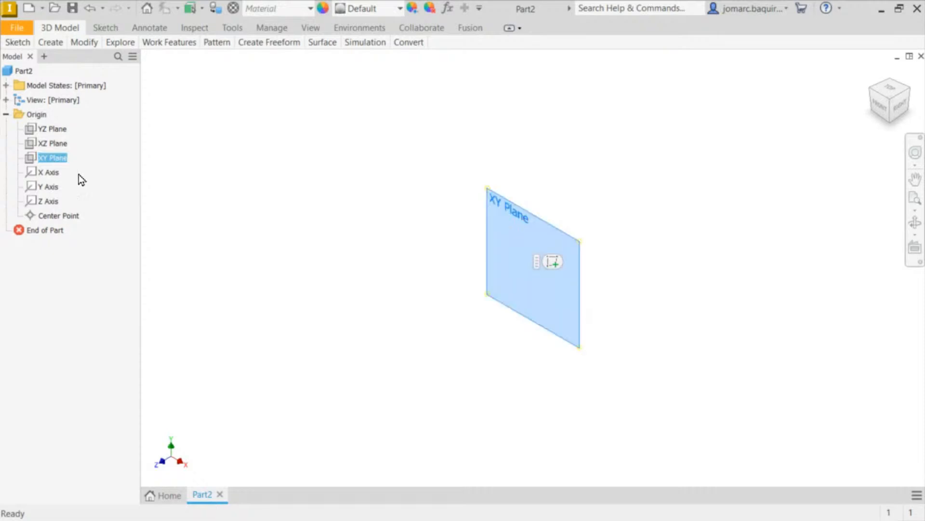
right_click(48, 161)
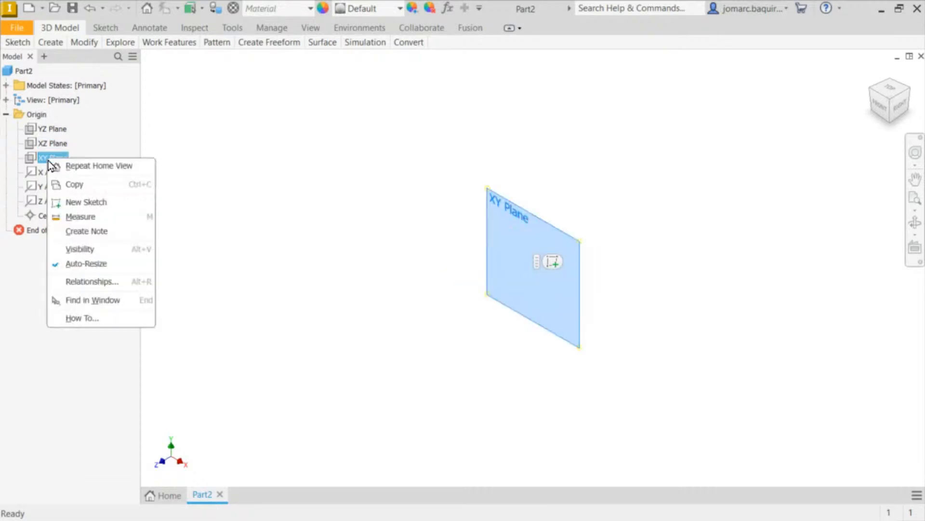
click(91, 207)
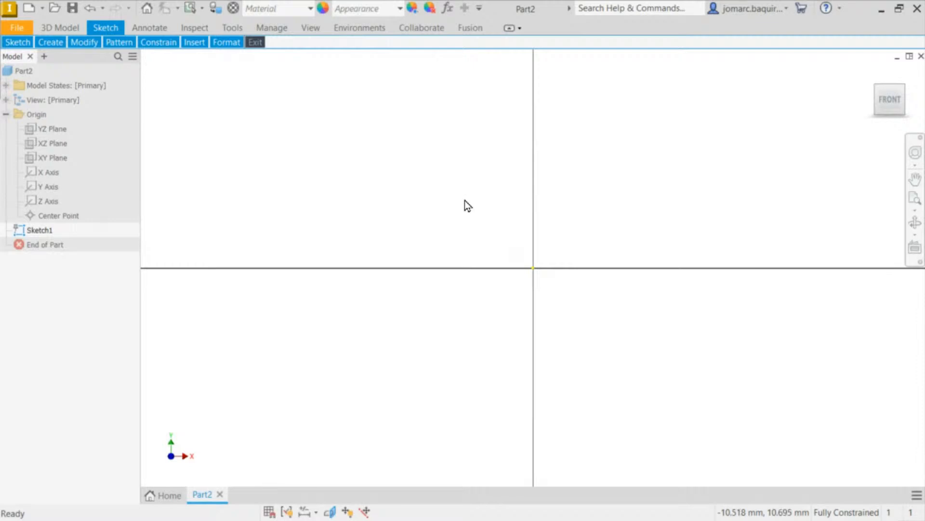
scroll(466, 201, up, 5)
scroll(466, 201, down, 10)
middle_drag(475, 153, 475, 206)
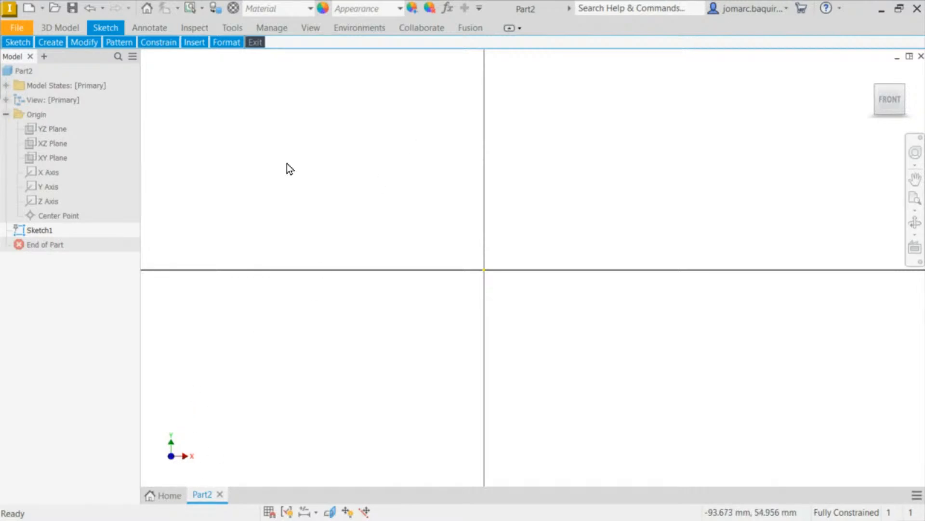
Step: Restore the full display of the sketch commands and draw a two-point rectangle enclosing the sketch origin
click(510, 29)
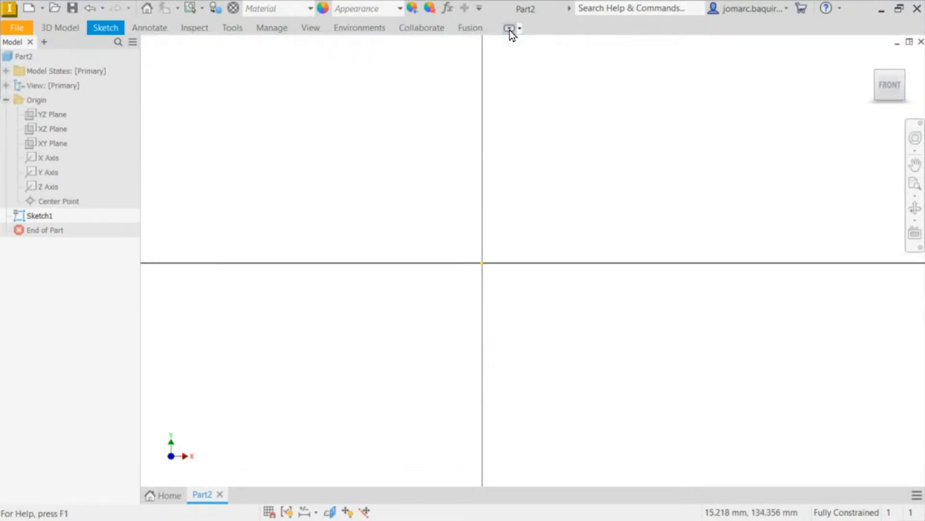
click(510, 29)
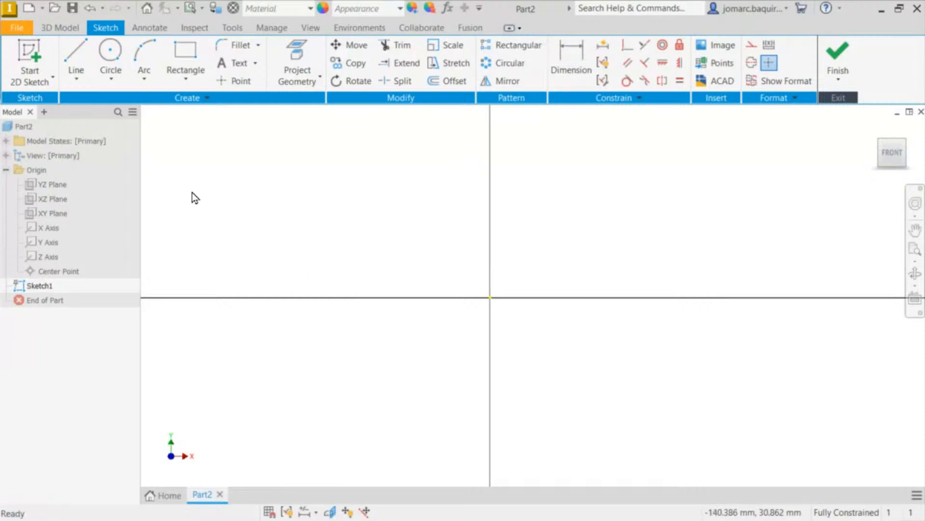
click(189, 58)
click(191, 80)
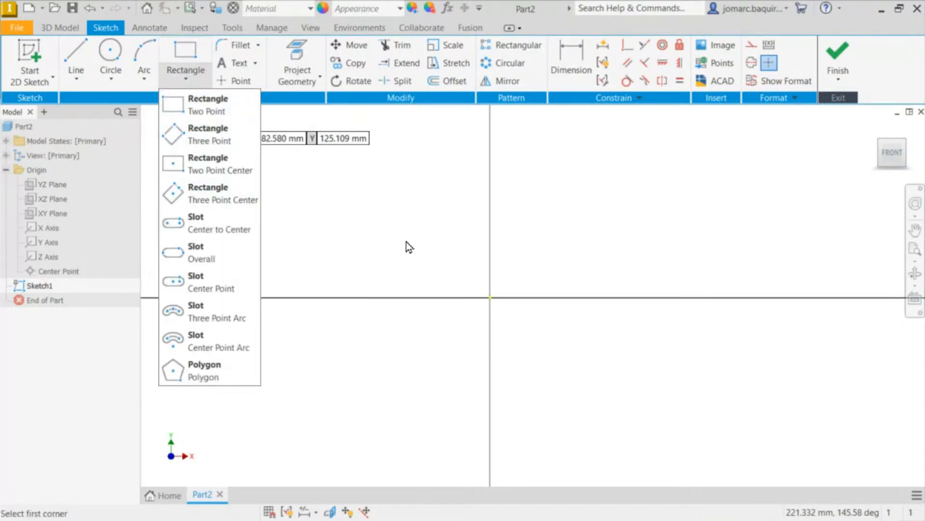
click(375, 190)
click(353, 213)
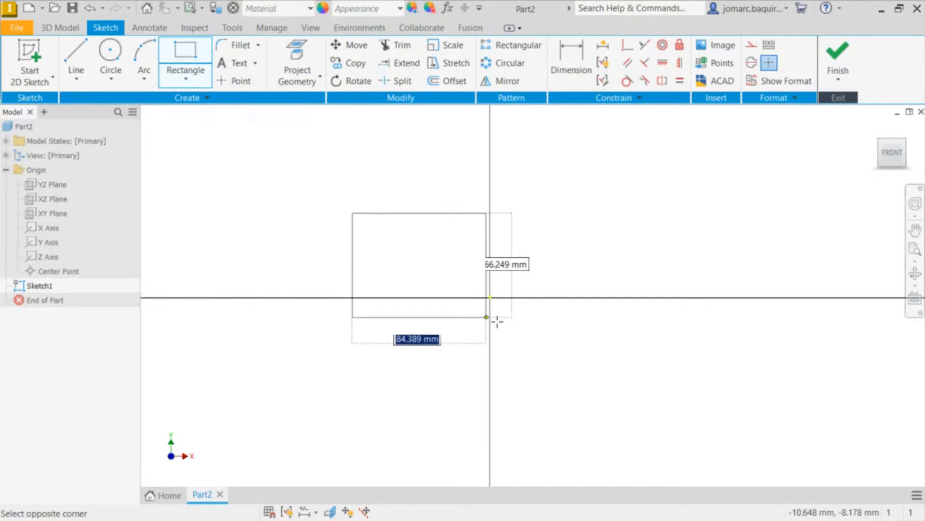
click(657, 382)
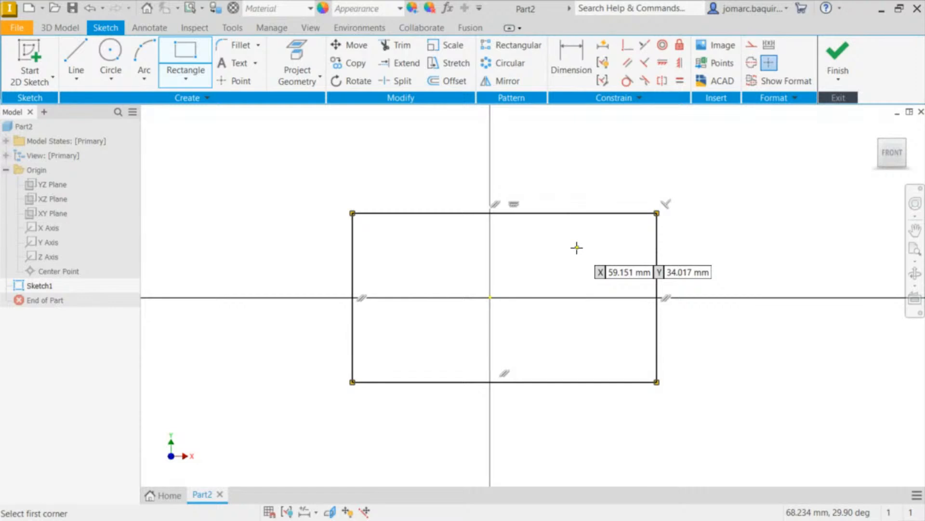
key(Escape)
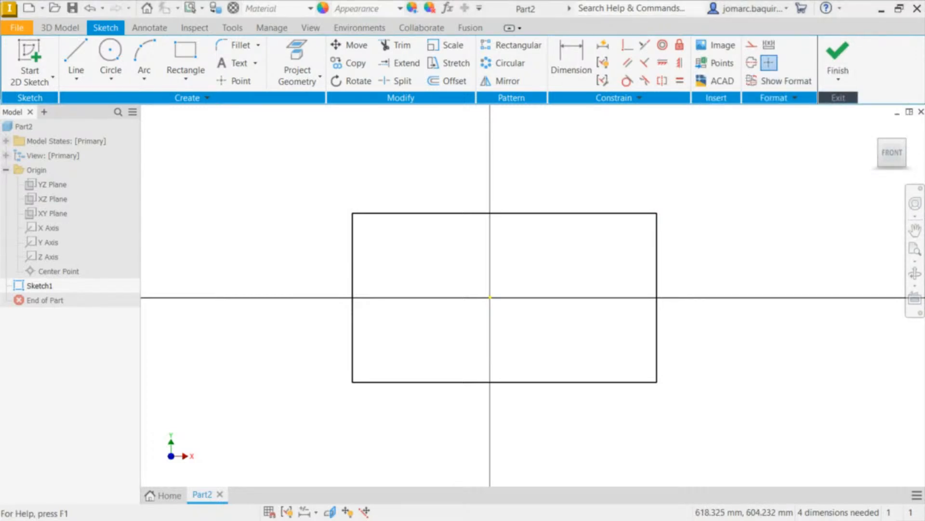
key(alt+Tab)
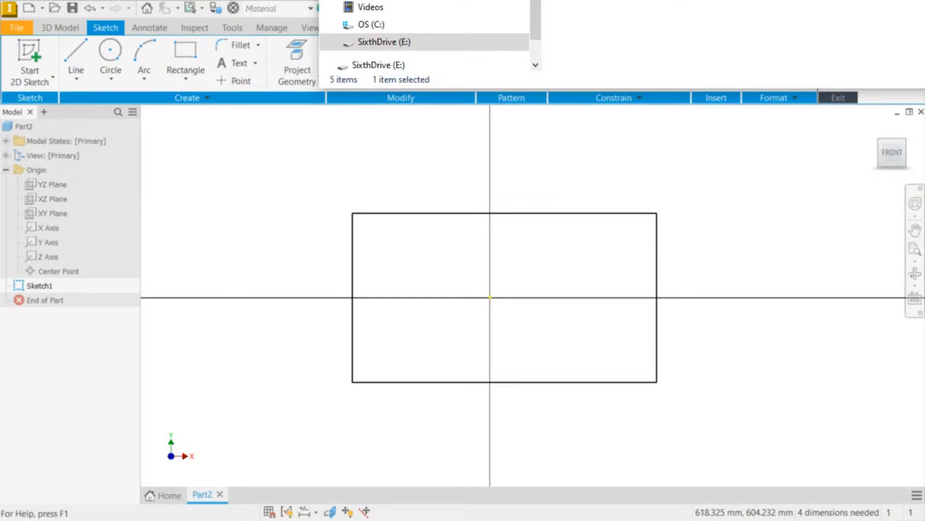
key(alt+Tab)
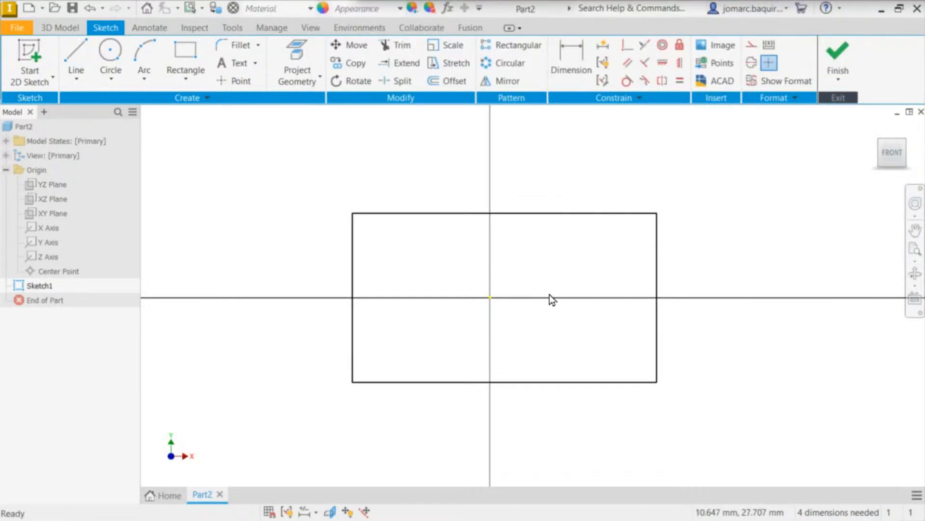
Step: Finish the sketch and extrude the rectangle 106 mm forward from the sketch plane into a solid block
click(842, 56)
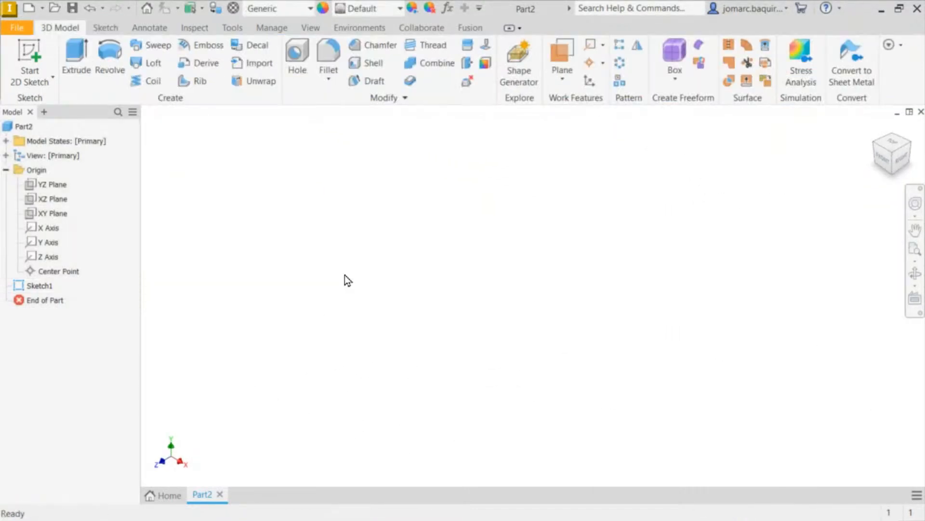
middle_click(361, 260)
middle_click(360, 261)
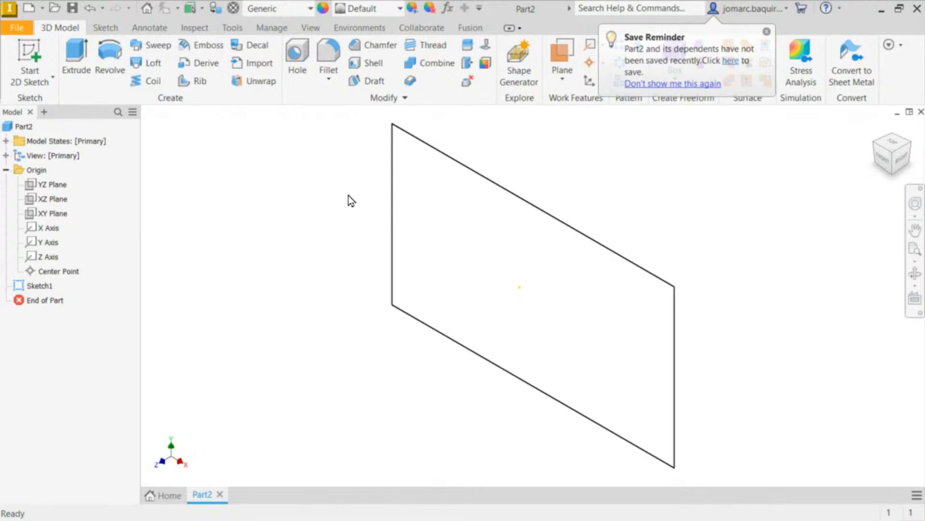
click(74, 59)
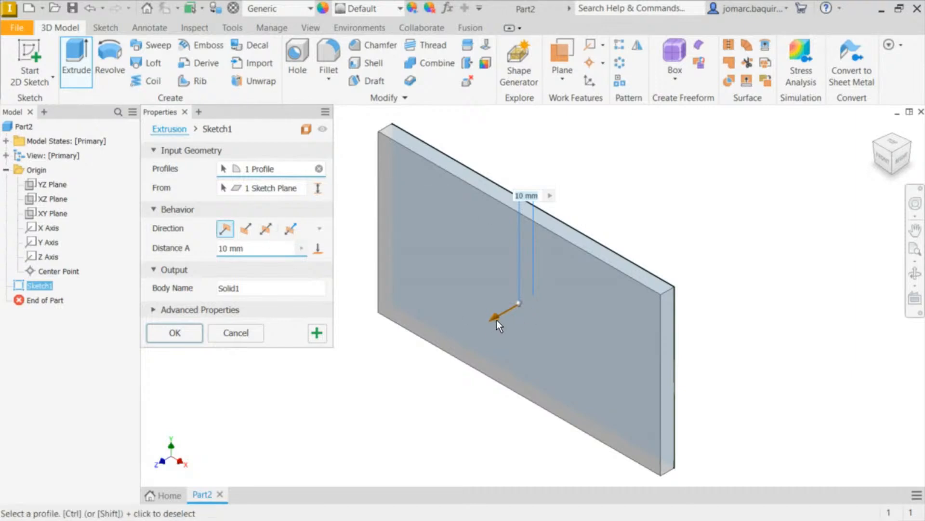
drag(497, 320, 341, 378)
scroll(693, 217, down, 6)
scroll(594, 226, up, 5)
middle_drag(728, 228, 476, 242)
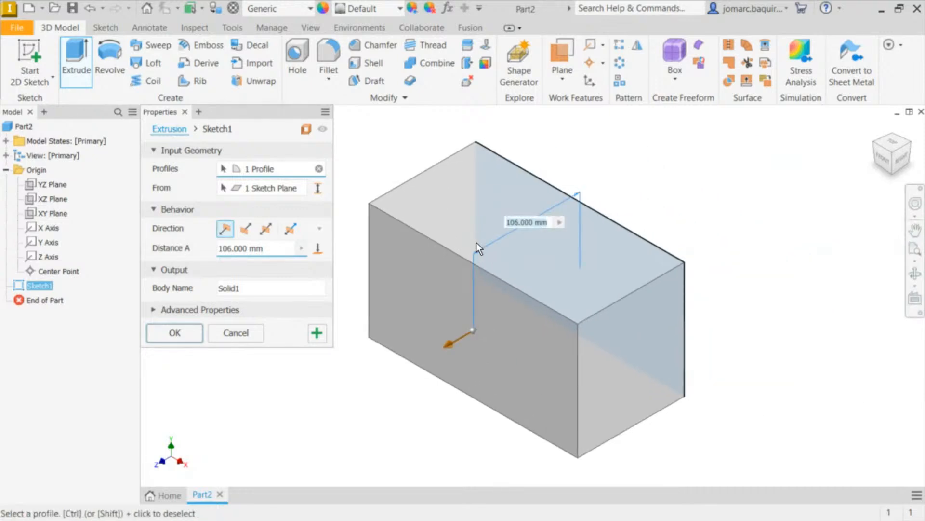
click(174, 332)
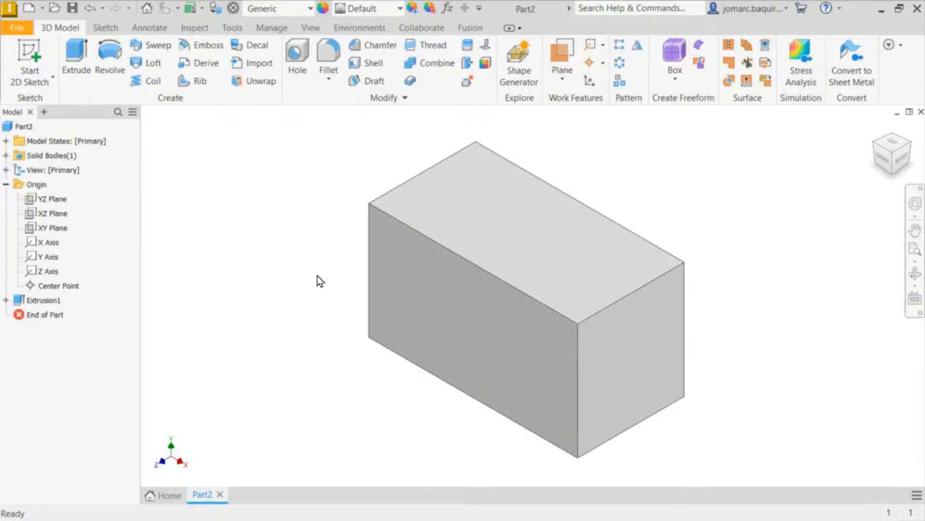
scroll(317, 276, down, 15)
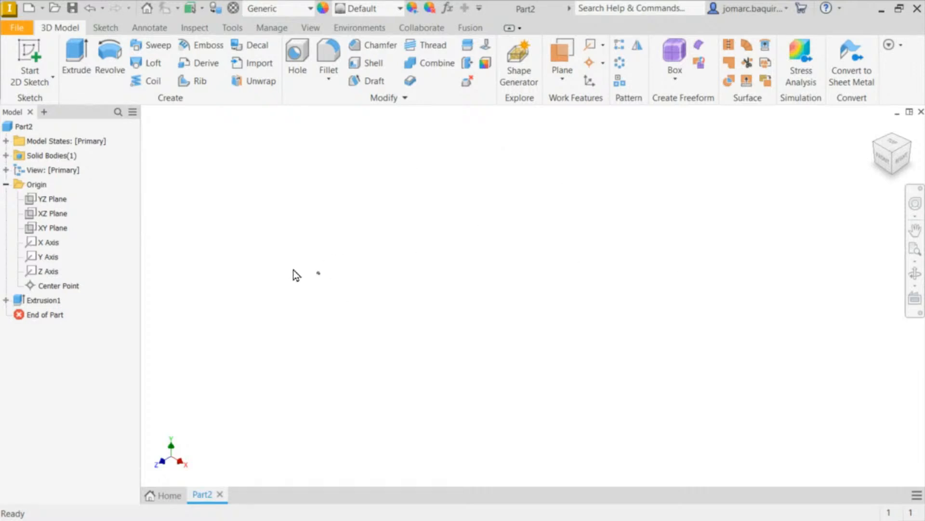
middle_drag(318, 273, 482, 266)
key(Home)
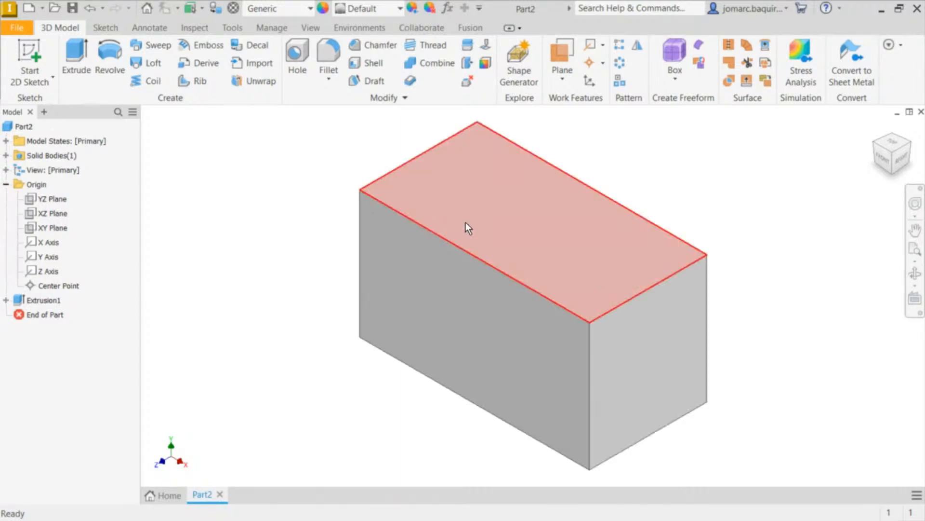
scroll(465, 221, down, 10)
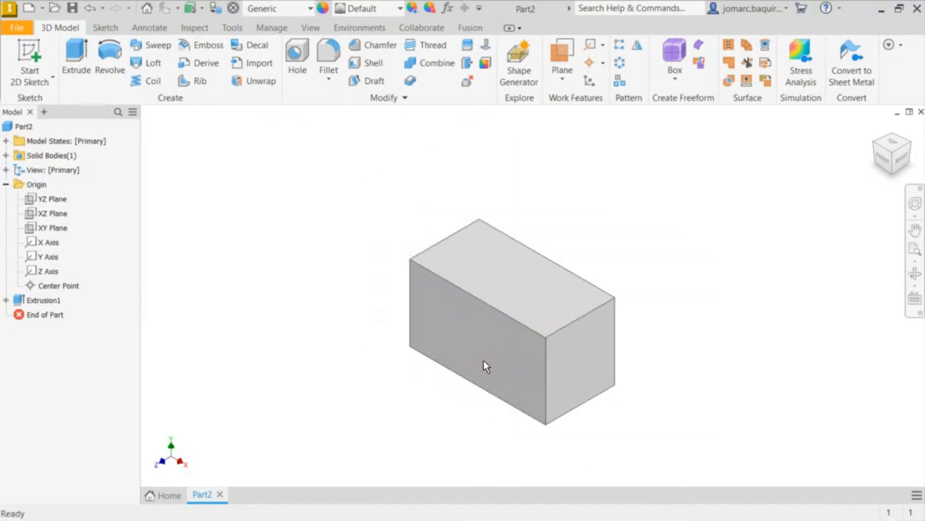
Step: Examine the extruded block from several directions by zooming, panning and orbiting, and restore the home view
middle_drag(510, 161, 548, 251)
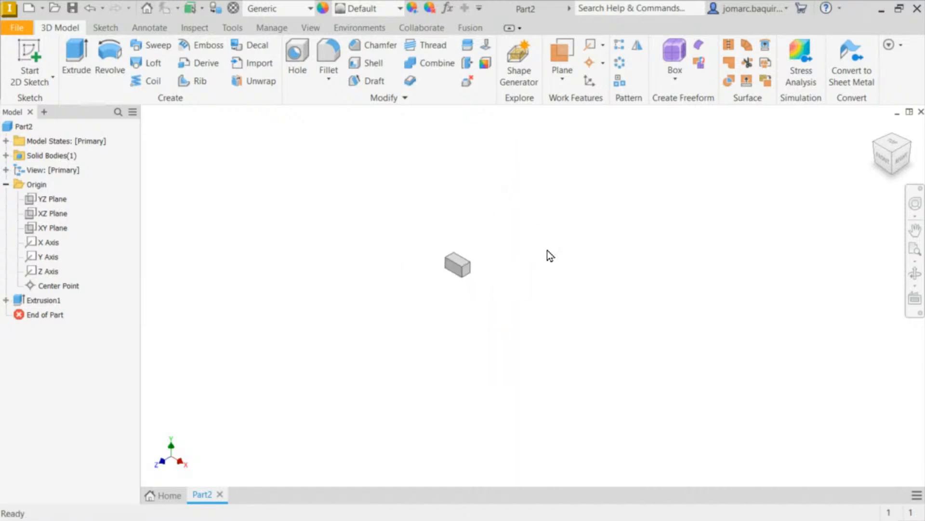
key(Home)
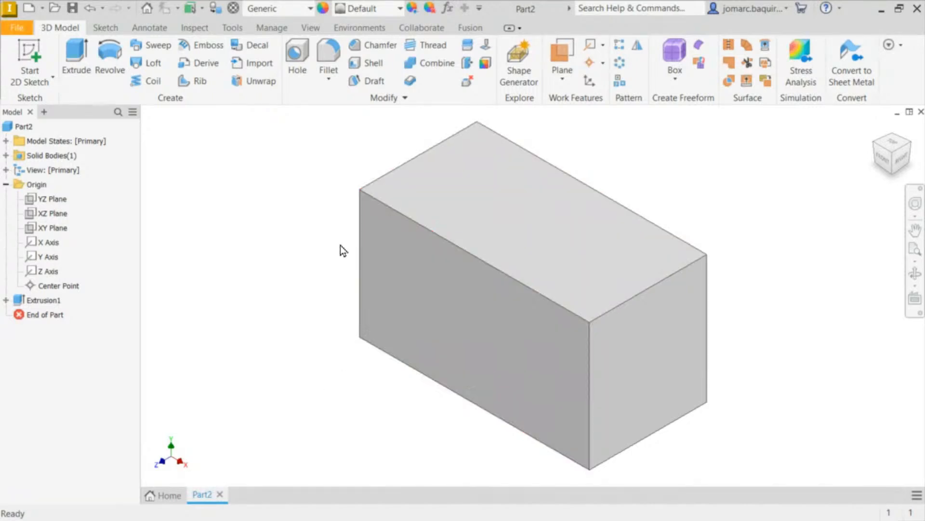
shift+middle_drag(341, 245, 496, 304)
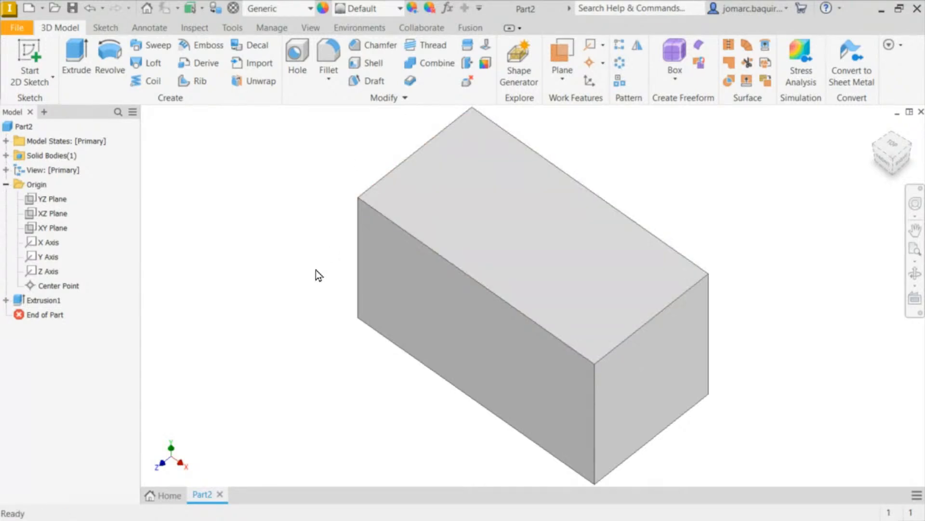
key(F6)
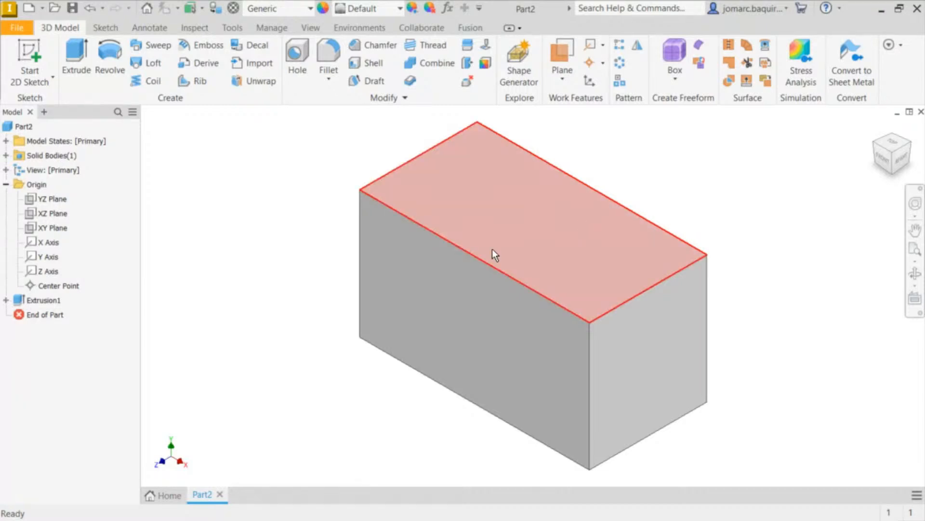
middle_drag(554, 211, 501, 194)
middle_drag(392, 214, 373, 219)
shift+middle_drag(570, 290, 604, 328)
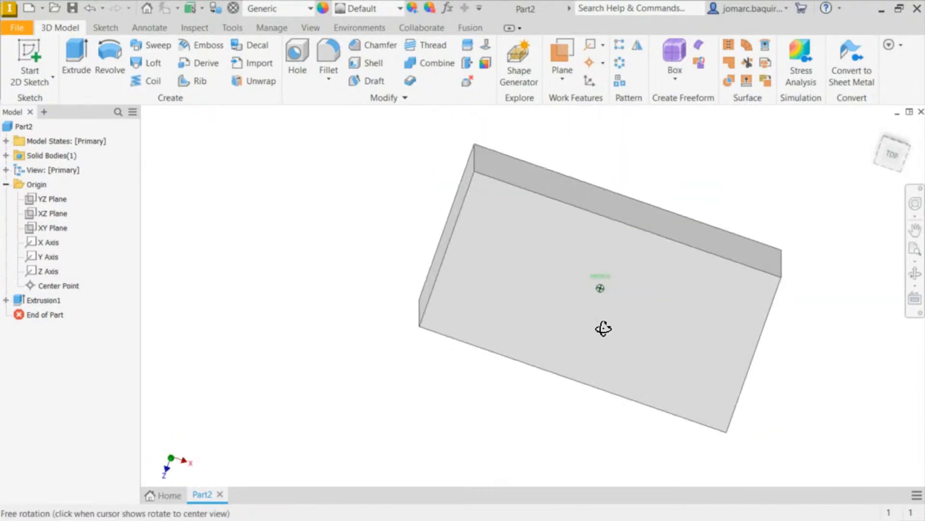
shift+middle_drag(634, 266, 557, 199)
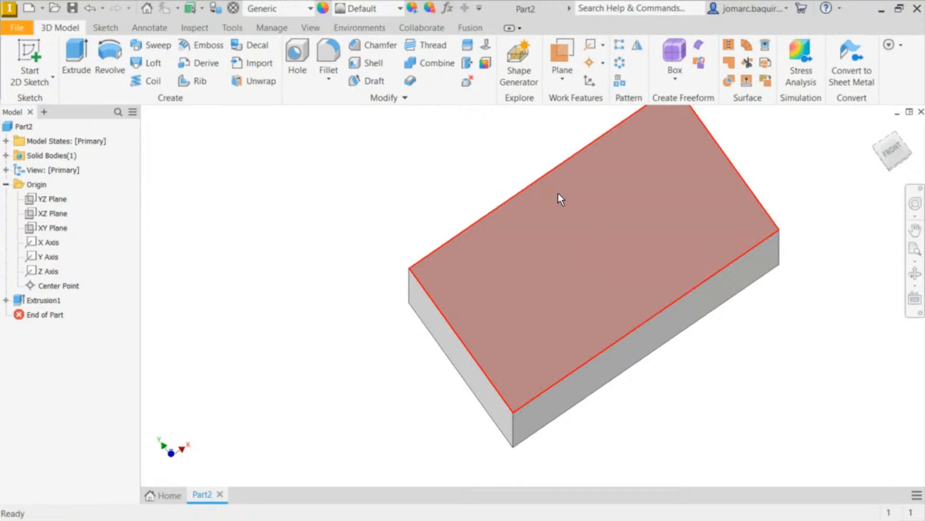
key(F6)
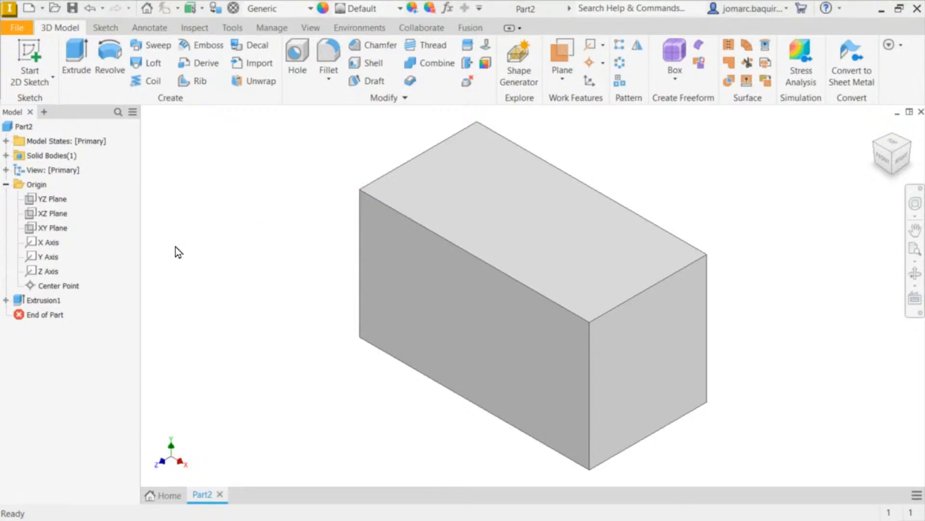
Step: Expand the extrusion feature in the model tree, compare the highlighted geometry of its sketch and the extrusion, and clear the selection
click(5, 300)
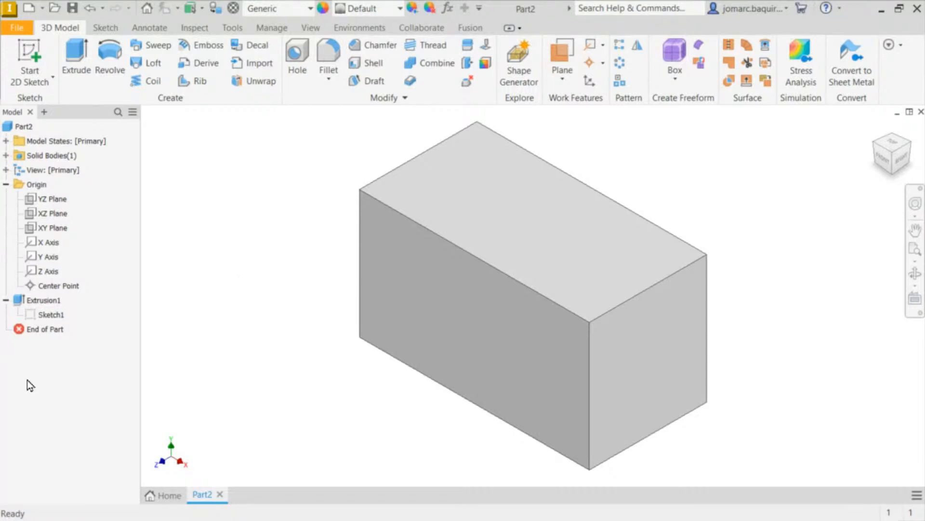
click(51, 316)
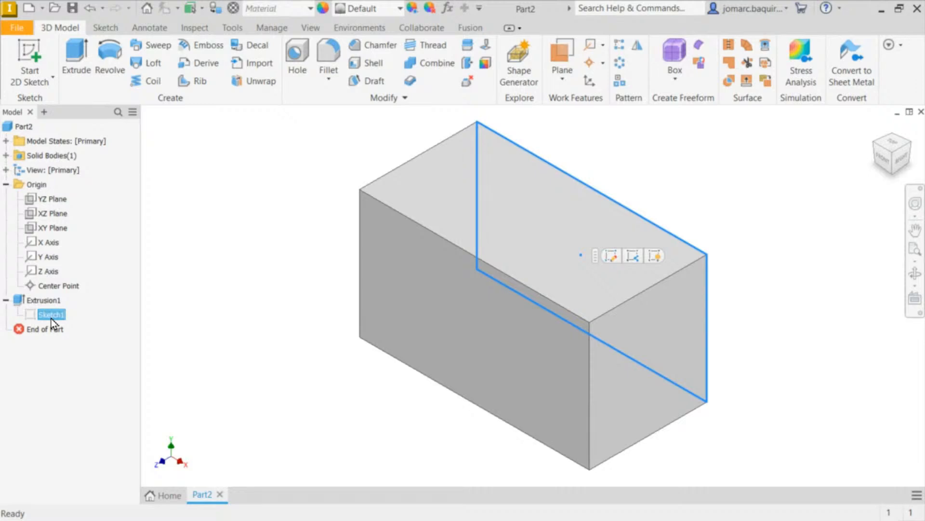
click(56, 409)
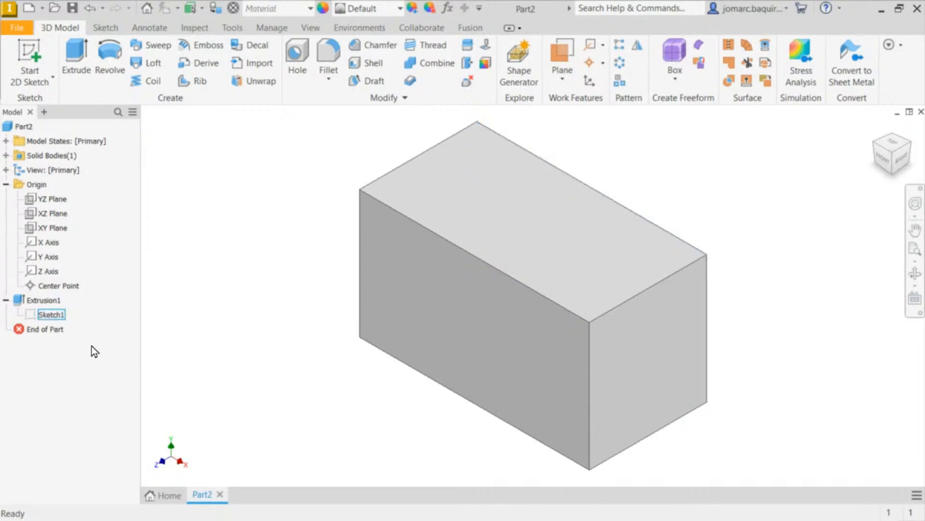
click(39, 313)
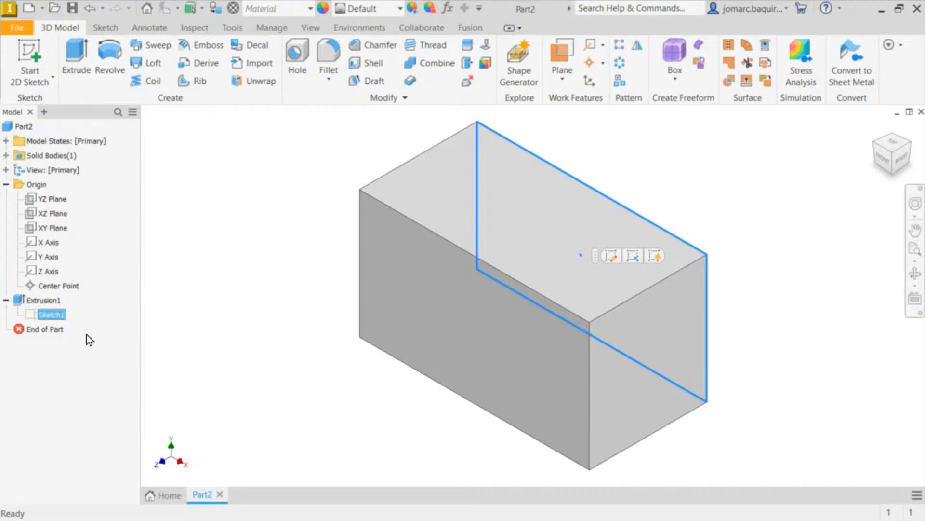
click(43, 300)
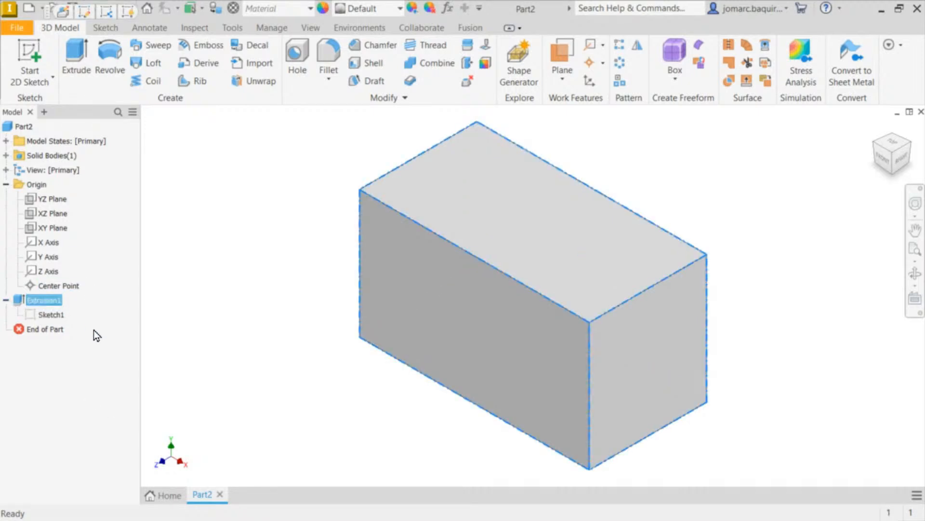
click(51, 318)
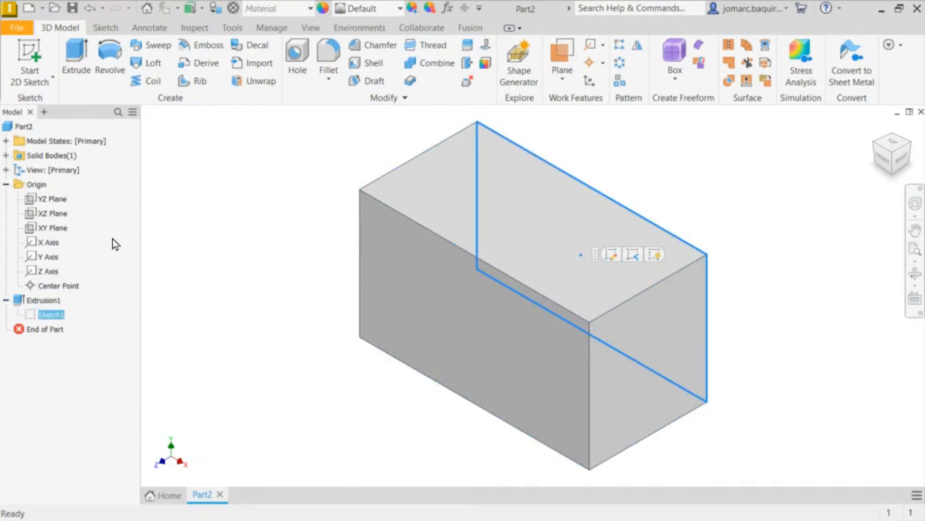
click(37, 301)
click(304, 299)
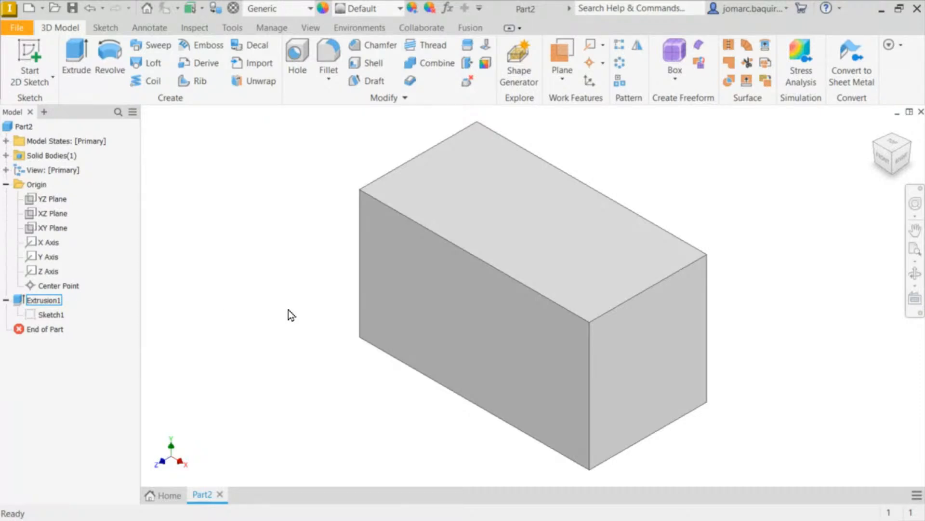
Step: Open the sketch under the block's extrusion for editing, with the whole rectangle in view
click(50, 315)
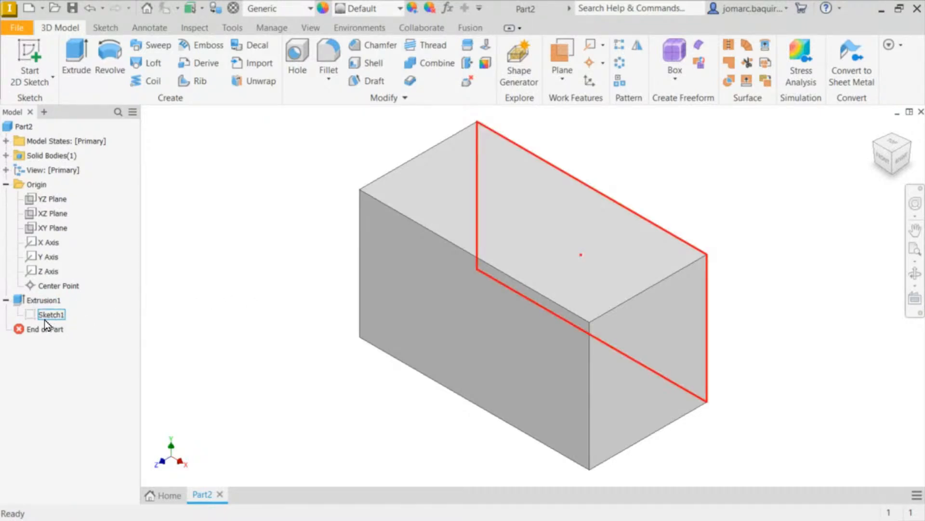
click(51, 314)
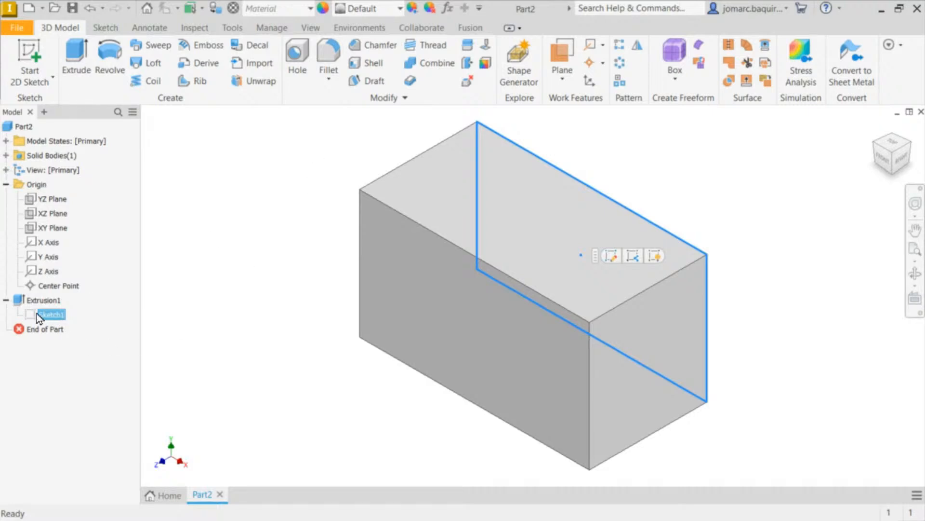
right_click(57, 316)
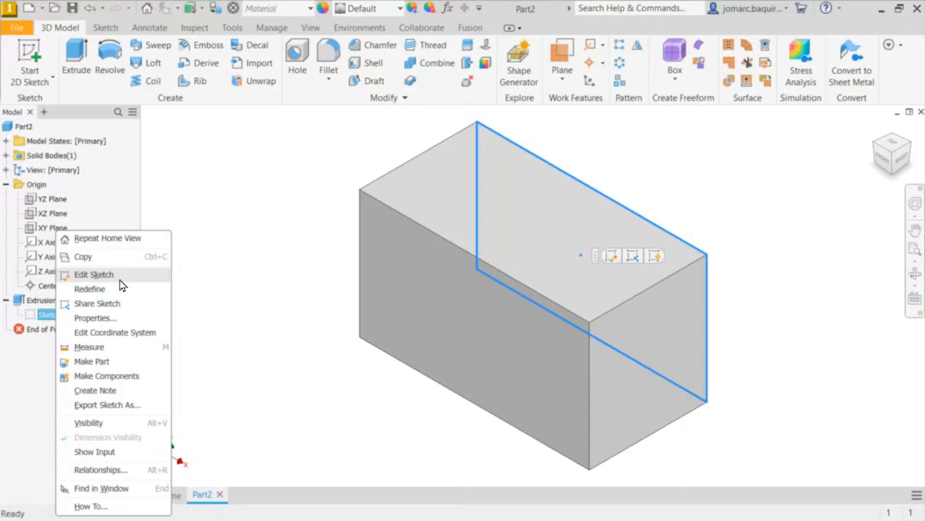
click(16, 384)
right_click(52, 318)
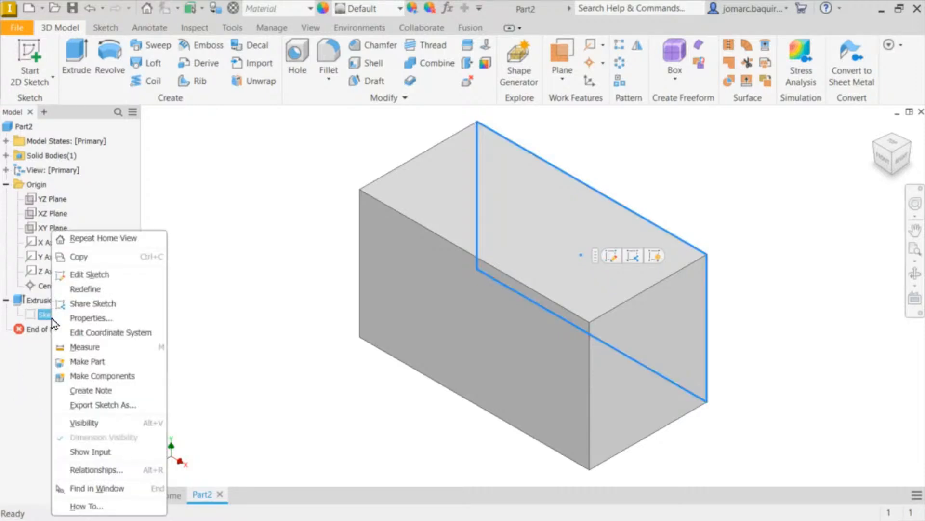
click(103, 278)
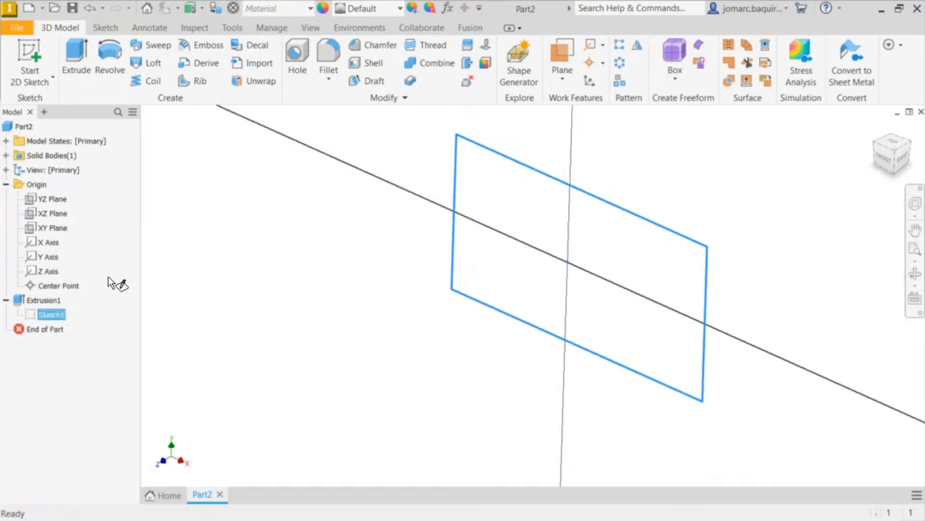
scroll(361, 212, down, 3)
scroll(481, 206, up, 5)
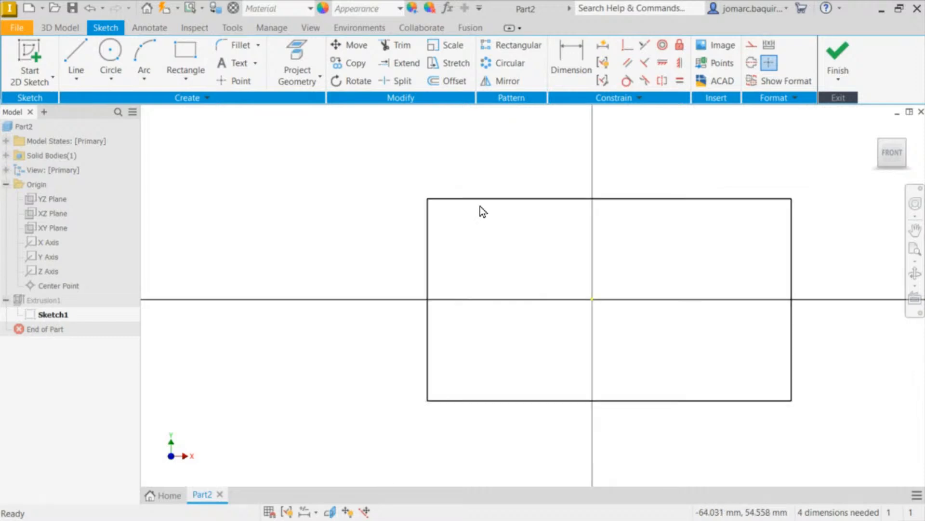
middle_drag(482, 205, 315, 173)
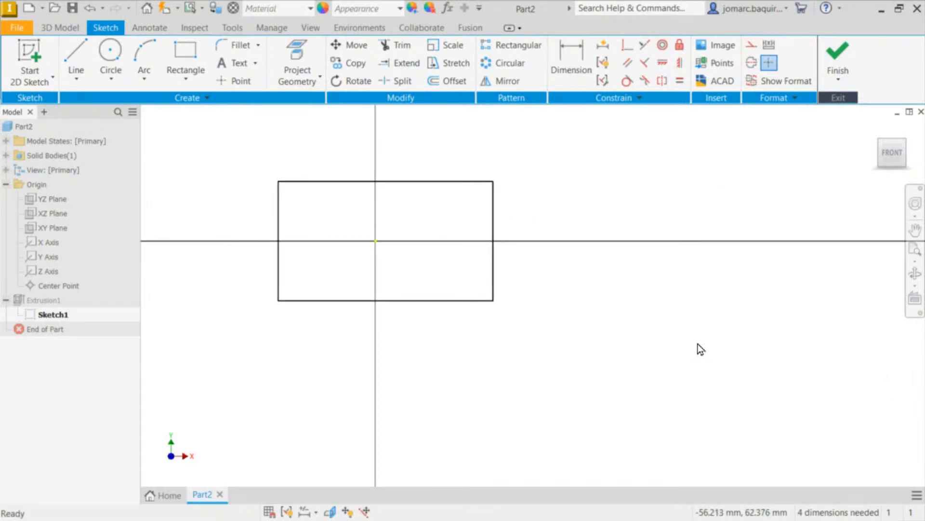
middle_drag(529, 210, 610, 224)
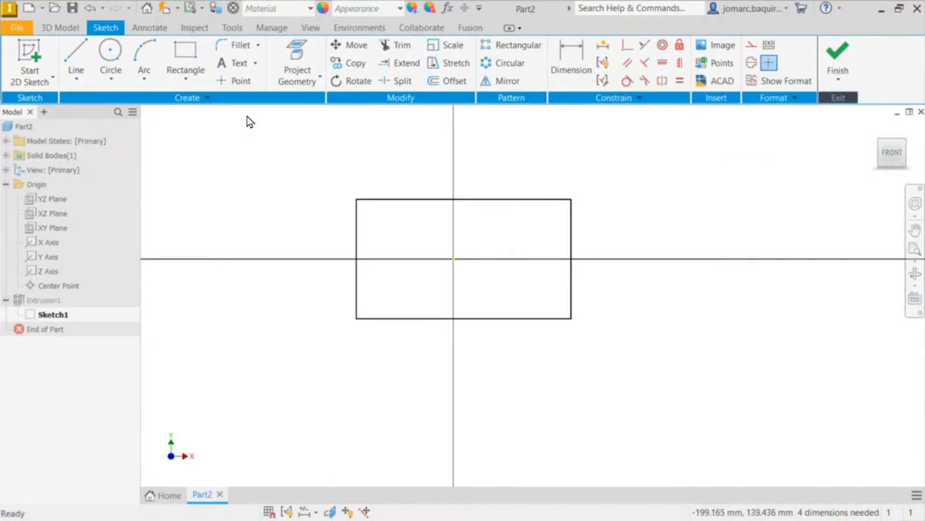
Step: Compare window and crossing selections on the sketched rectangle, clearing the selection after each one
drag(248, 122, 614, 378)
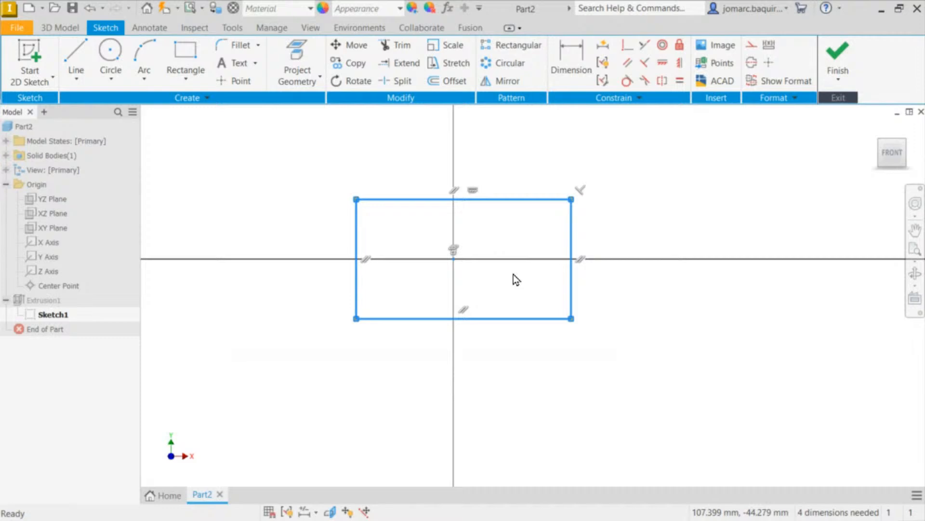
click(268, 139)
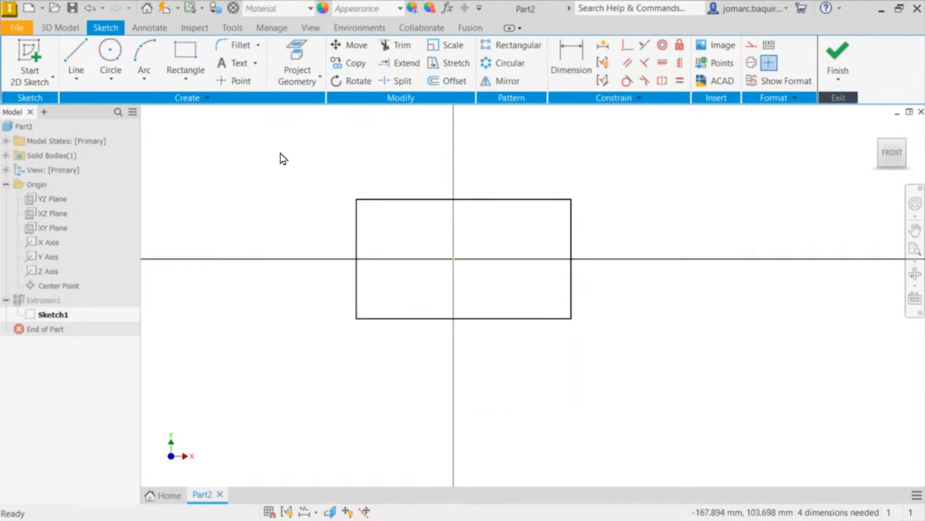
drag(245, 130, 627, 405)
click(696, 153)
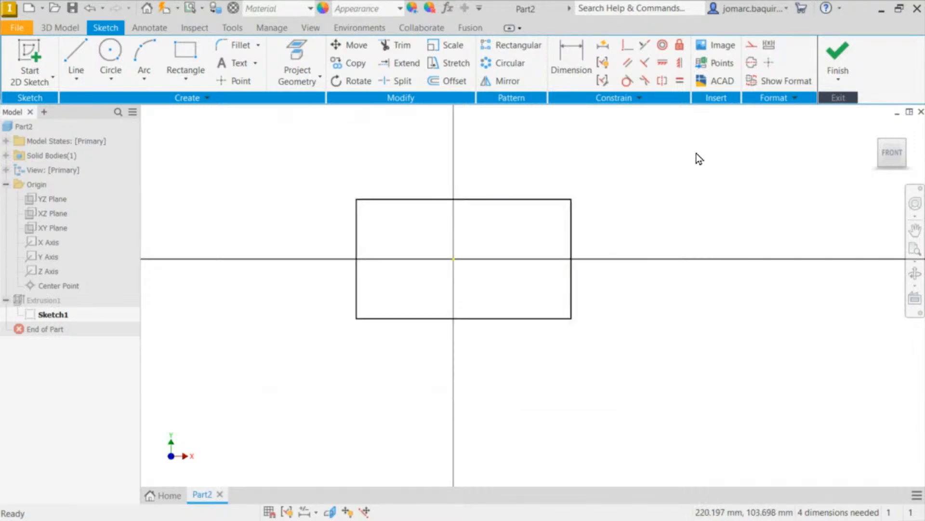
drag(696, 151, 435, 348)
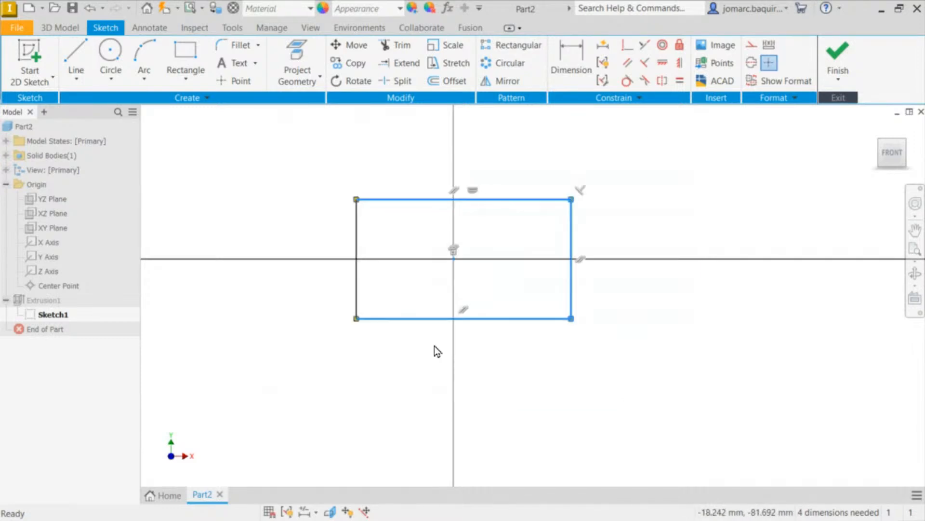
click(253, 153)
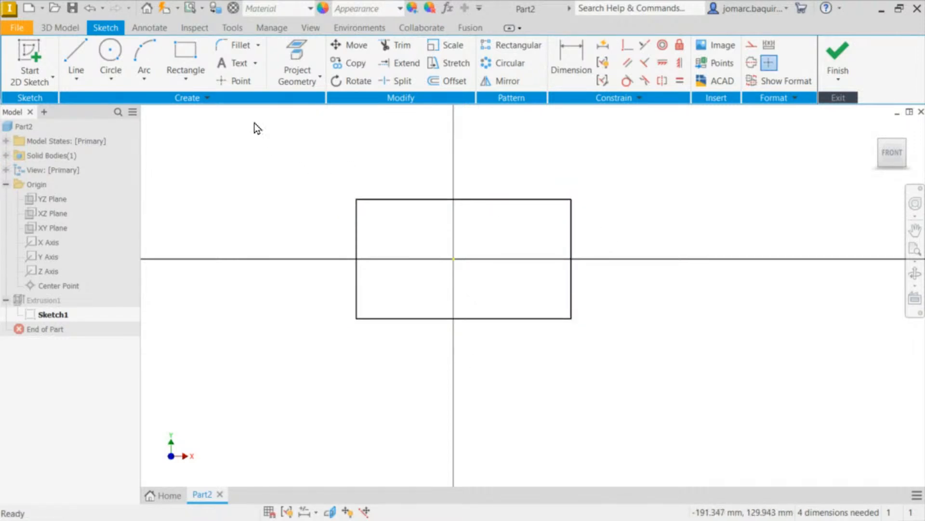
mouse_move(249, 113)
mouse_down()
mouse_move(438, 263)
mouse_move(632, 371)
mouse_move(413, 369)
mouse_move(590, 360)
mouse_move(653, 409)
mouse_move(686, 405)
mouse_move(561, 374)
mouse_move(588, 360)
mouse_move(626, 384)
mouse_move(683, 392)
mouse_move(652, 399)
mouse_move(658, 363)
mouse_move(534, 357)
mouse_move(464, 387)
mouse_move(704, 394)
mouse_move(649, 410)
mouse_move(528, 387)
mouse_move(513, 394)
mouse_move(594, 412)
mouse_move(606, 400)
mouse_move(580, 400)
mouse_move(679, 388)
mouse_move(635, 398)
mouse_move(622, 413)
mouse_move(553, 411)
mouse_move(764, 429)
mouse_move(335, 148)
mouse_move(466, 216)
mouse_move(534, 291)
mouse_move(669, 397)
mouse_move(658, 392)
mouse_up()
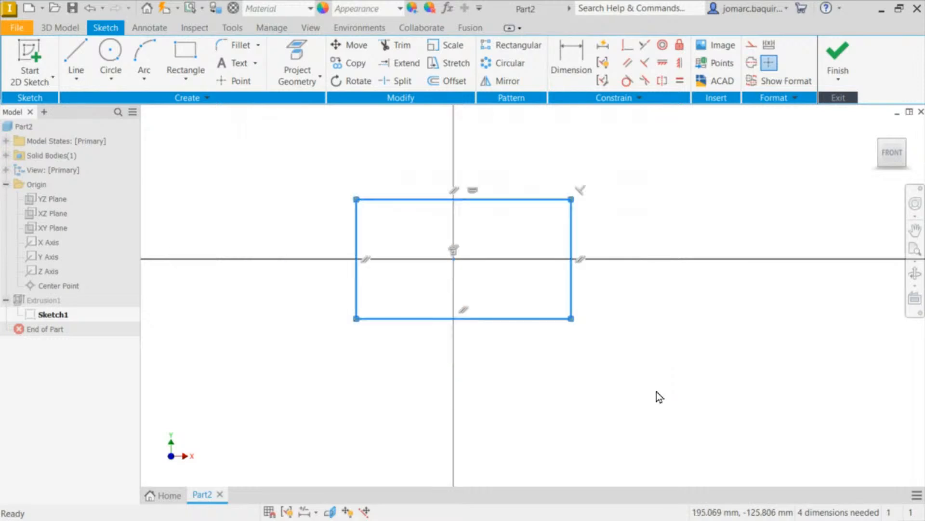
click(653, 170)
drag(722, 137, 492, 385)
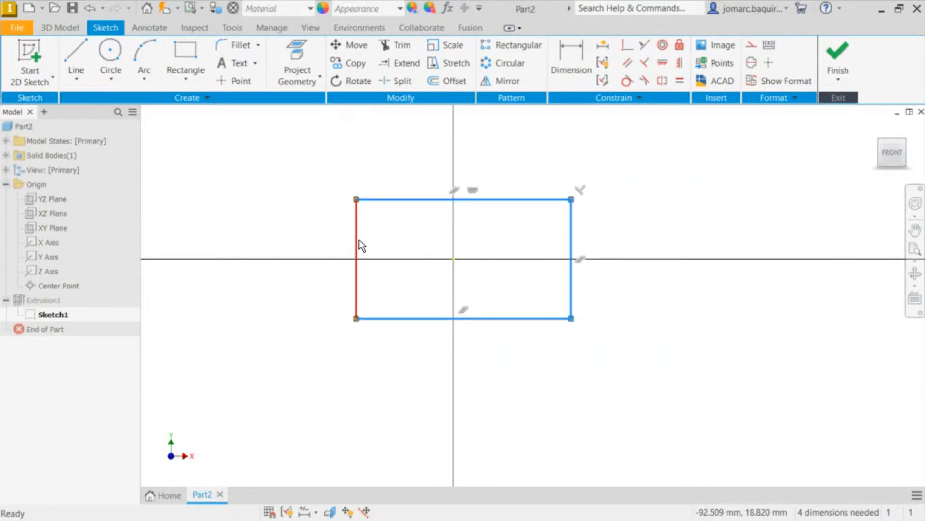
click(305, 156)
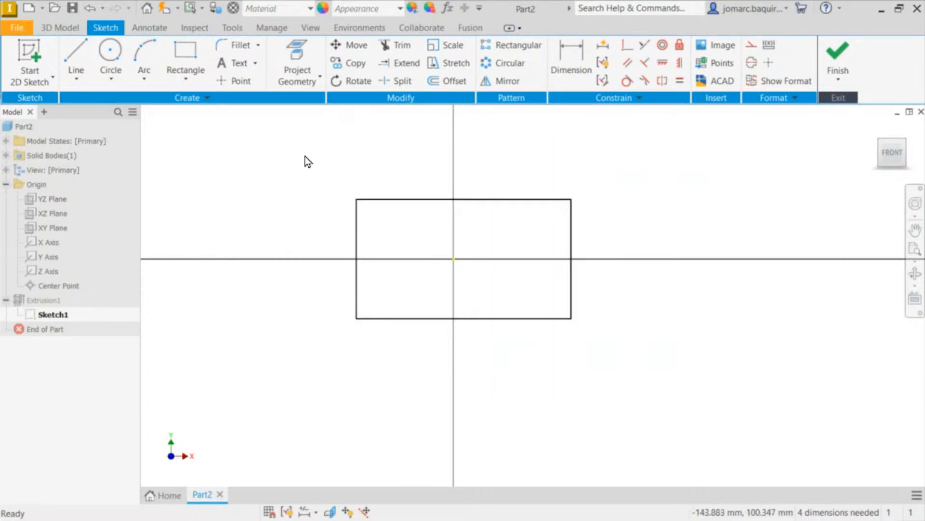
Step: Select all four sides of the rectangle with a window selection and delete them from the sketch
drag(256, 123, 677, 467)
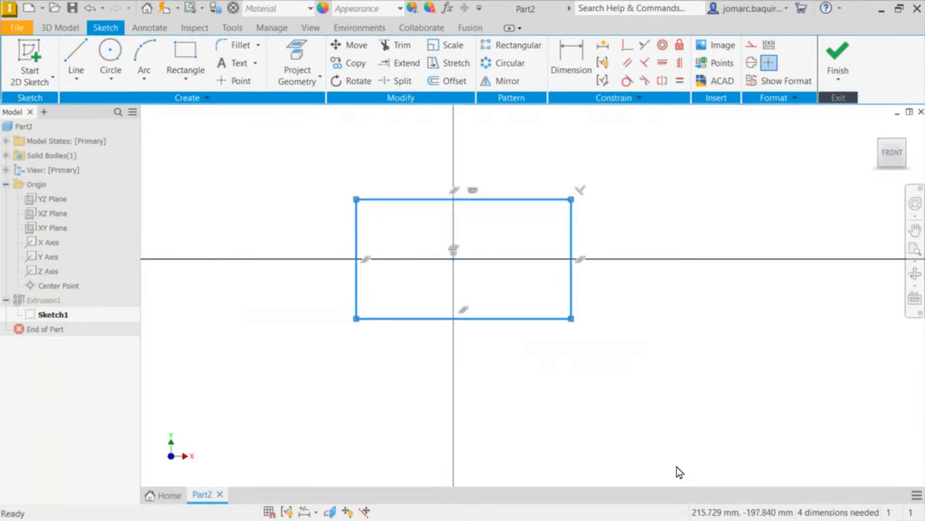
right_click(629, 161)
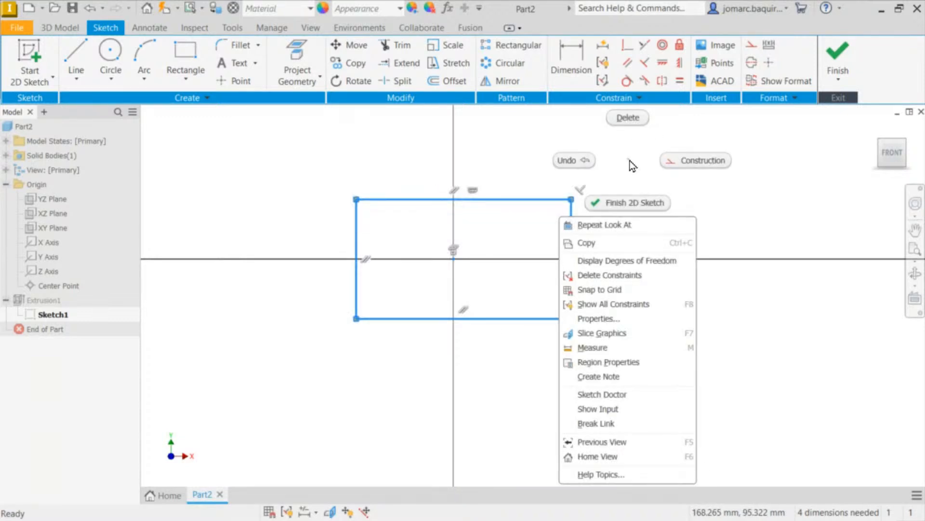
click(623, 117)
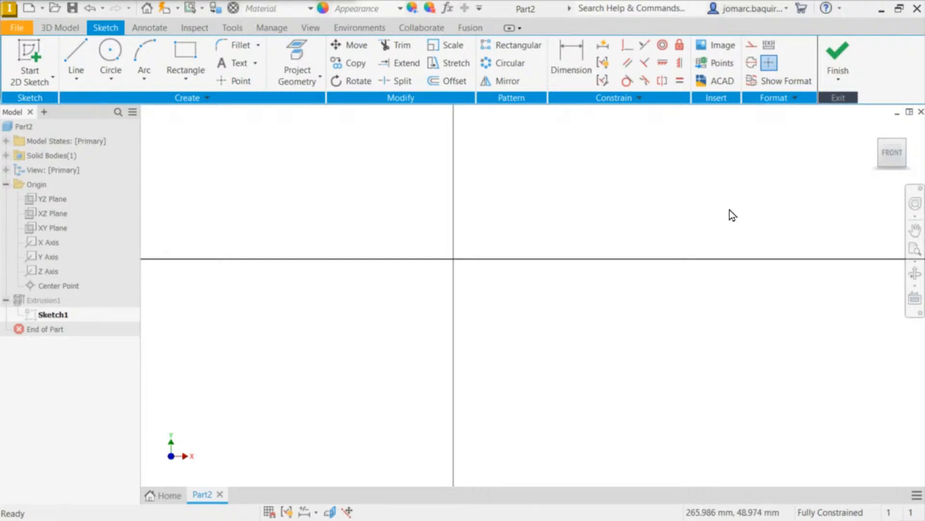
shift+drag(566, 254, 535, 198)
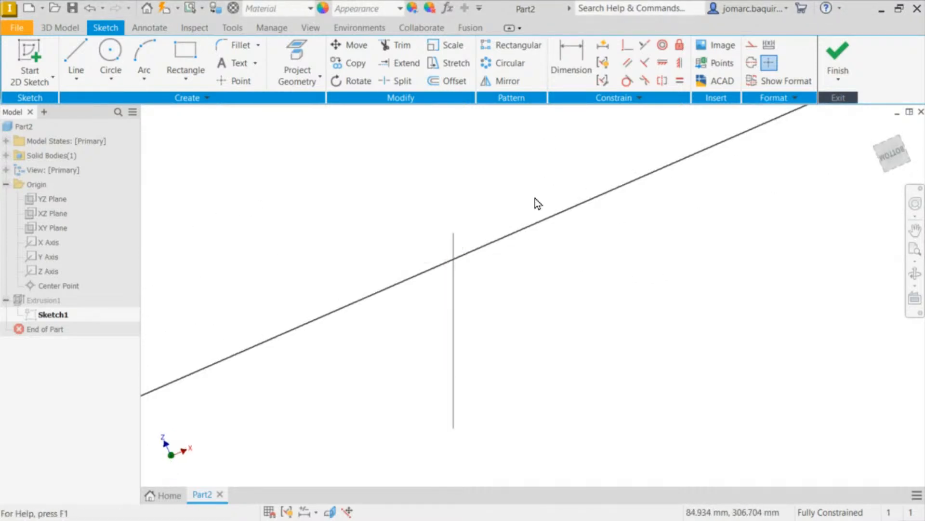
mouse_move(535, 199)
shift+middle_down()
mouse_move(518, 138)
mouse_move(537, 221)
shift+middle_up()
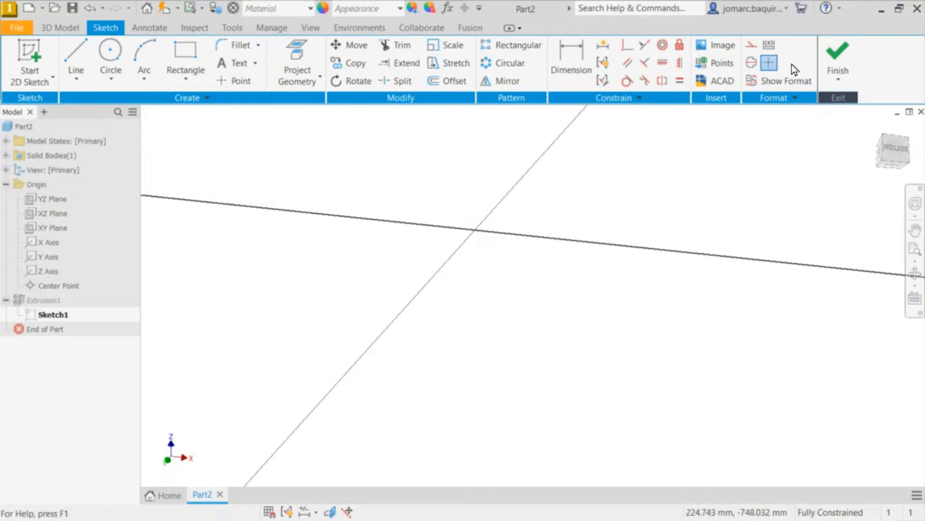
Step: Orient the view squarely to the front so the sketch plane faces the screen
shift+middle_drag(572, 254, 622, 292)
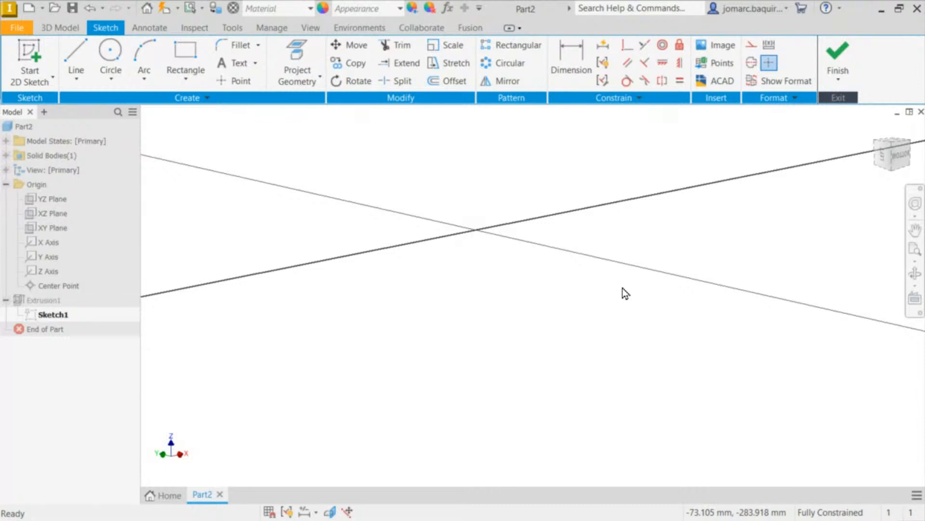
key(F6)
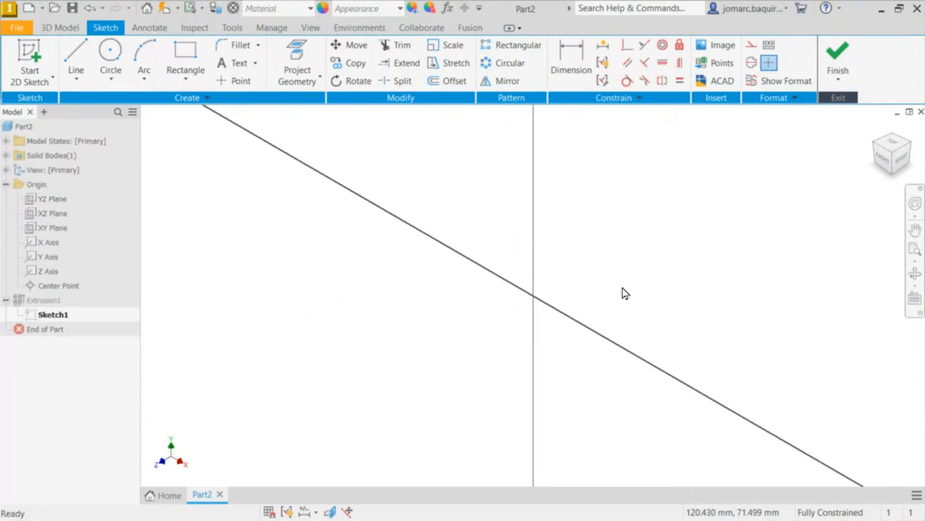
key(Page_Up)
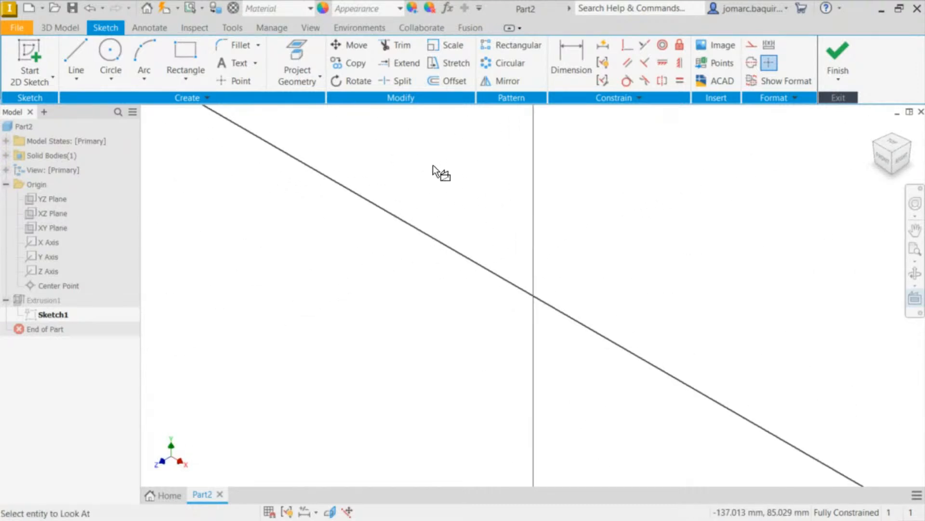
key(Escape)
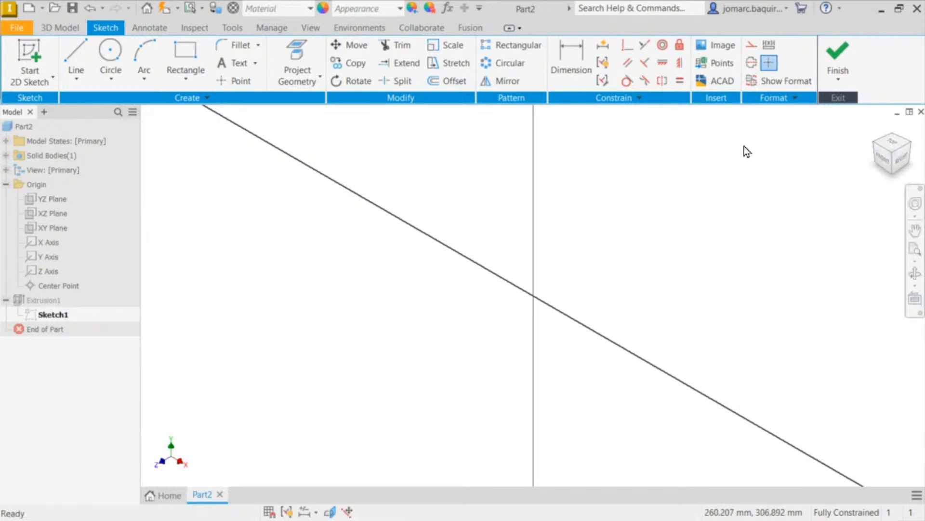
key(Page_Up)
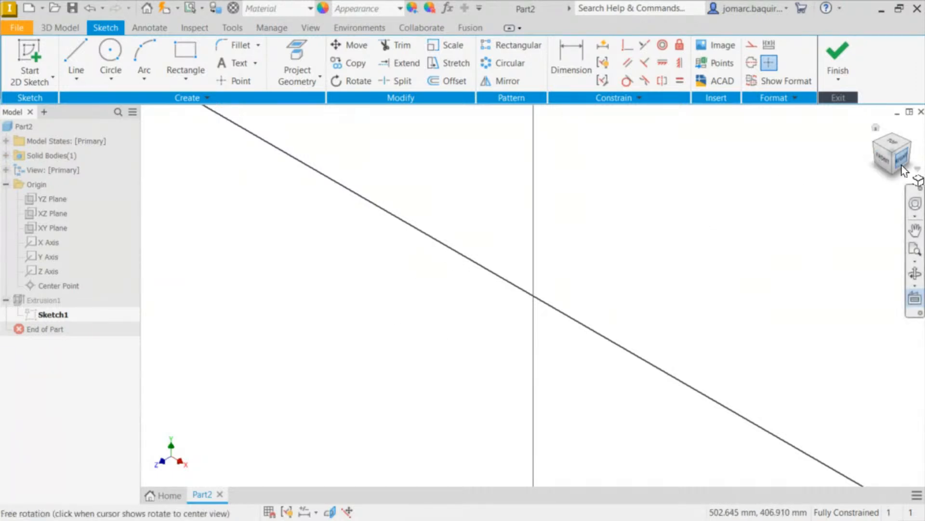
click(884, 163)
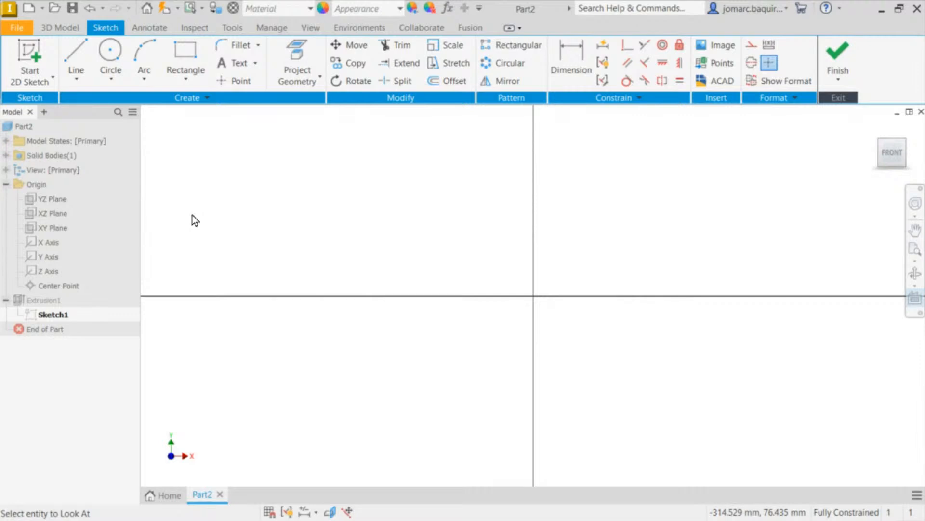
middle_drag(415, 199, 396, 195)
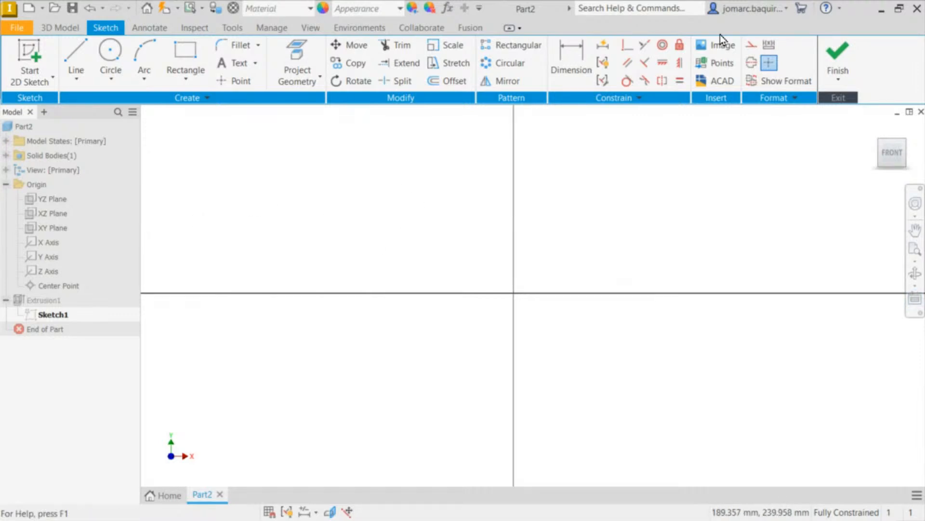
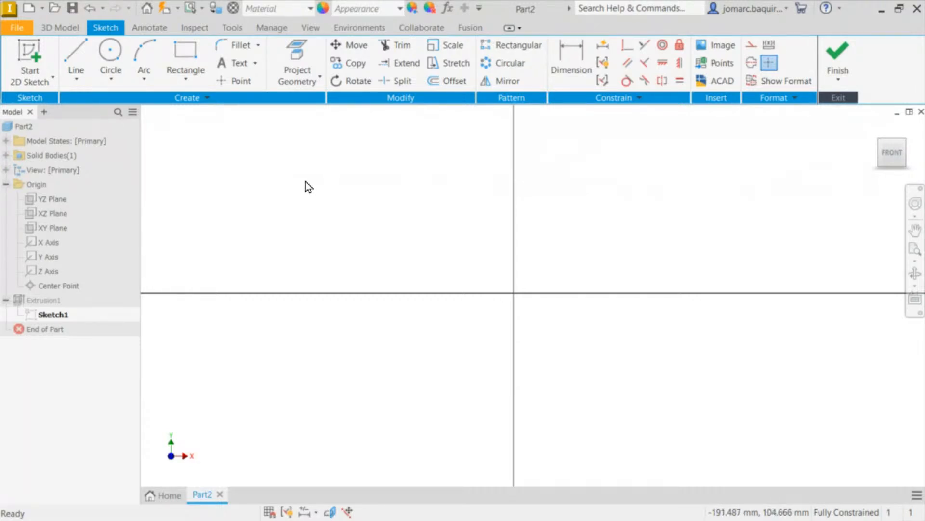
Step: Draw a single sloped line above the horizontal axis, rising to the right across the vertical axis
key(l)
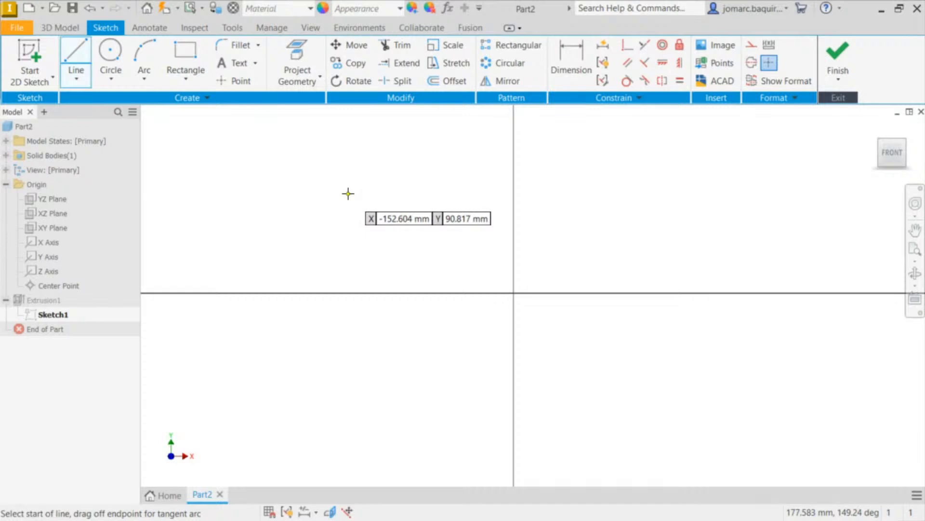
key(Escape)
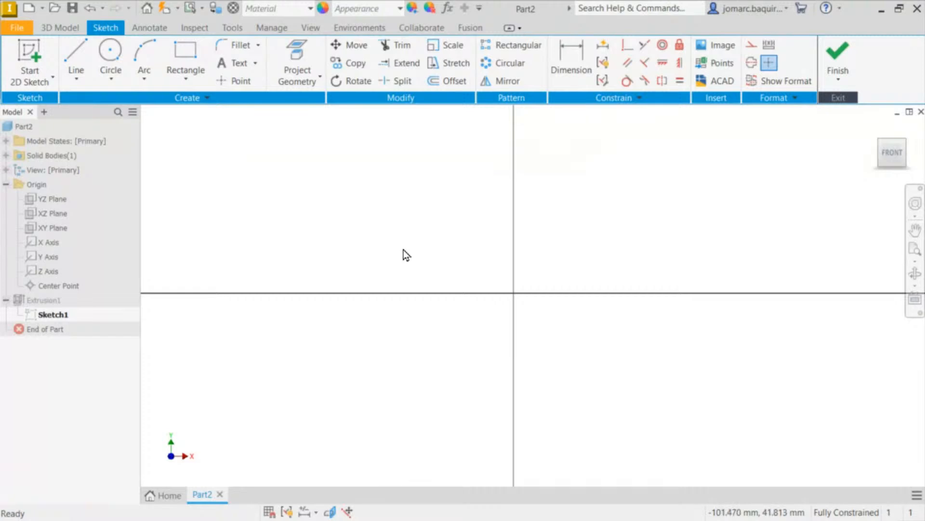
key(l)
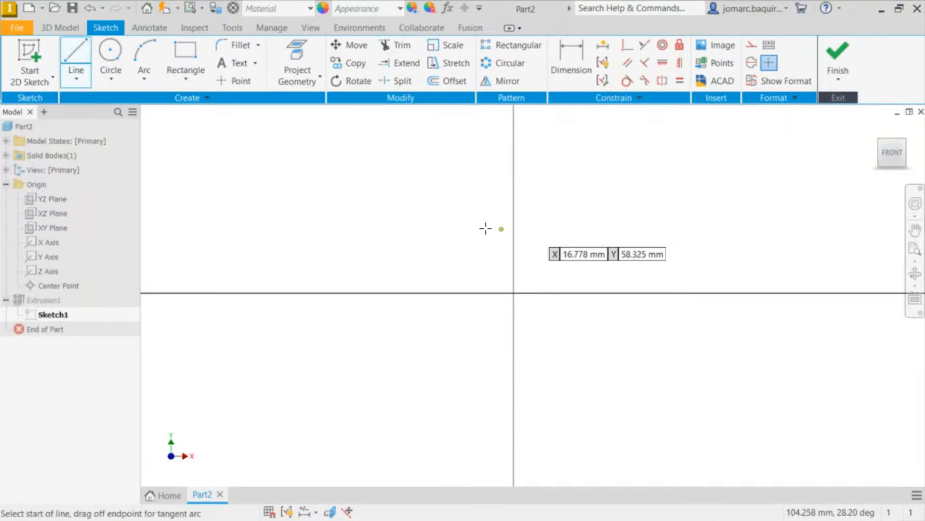
click(352, 218)
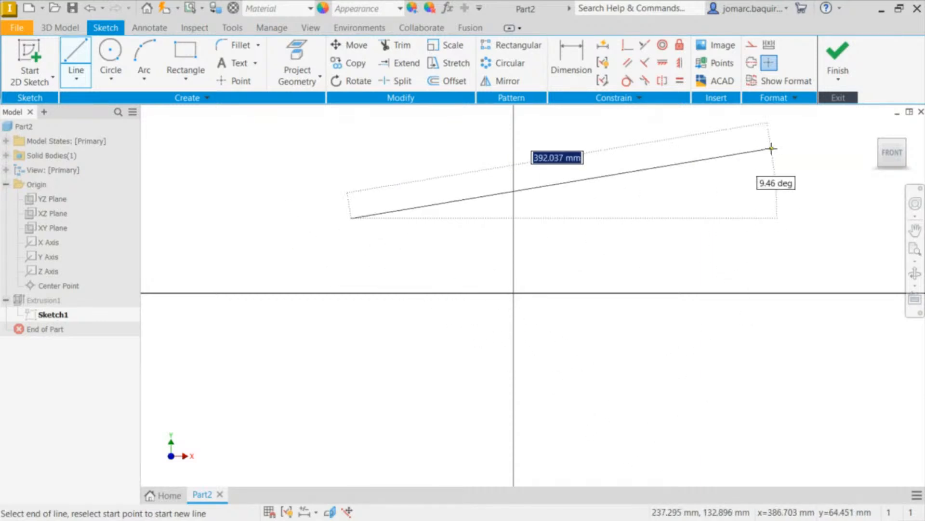
double_click(701, 158)
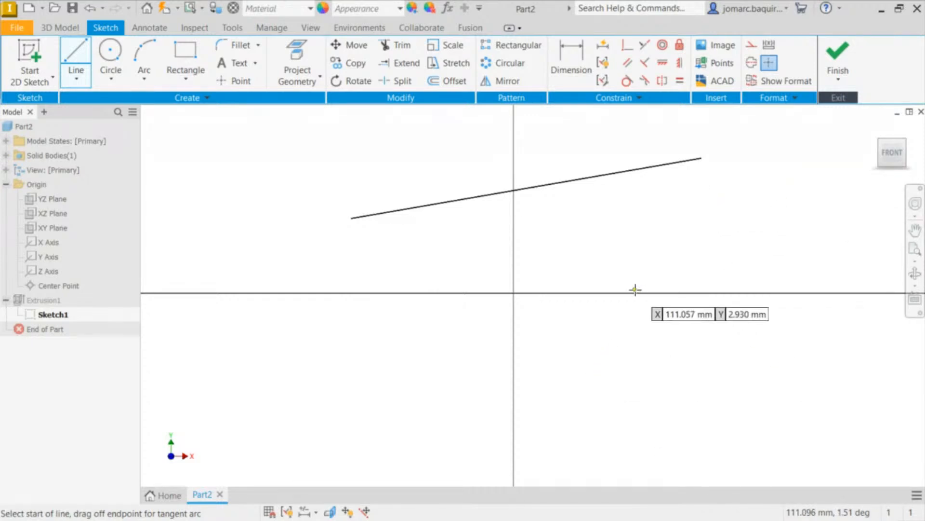
Step: Draw an open chain of three lines: vertical from just below the sloped line's right end, across the bottom, and up the left side
click(702, 159)
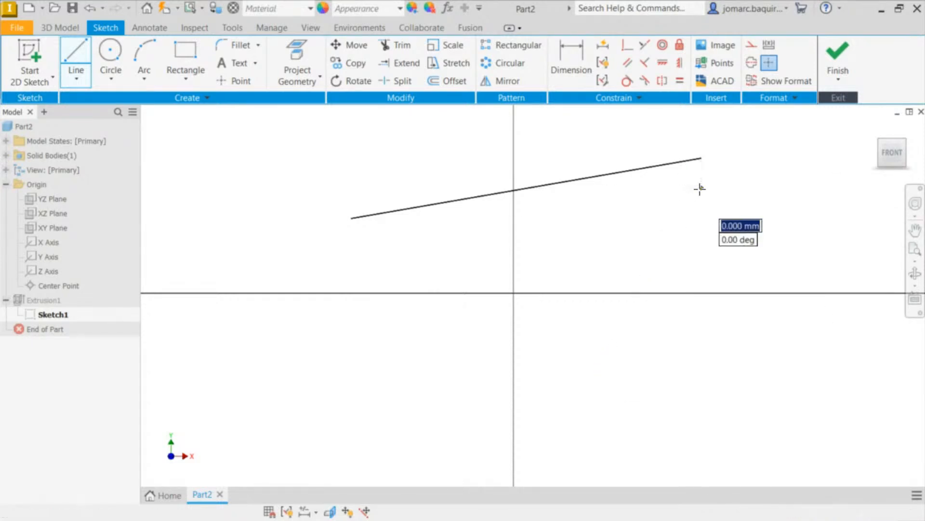
click(701, 427)
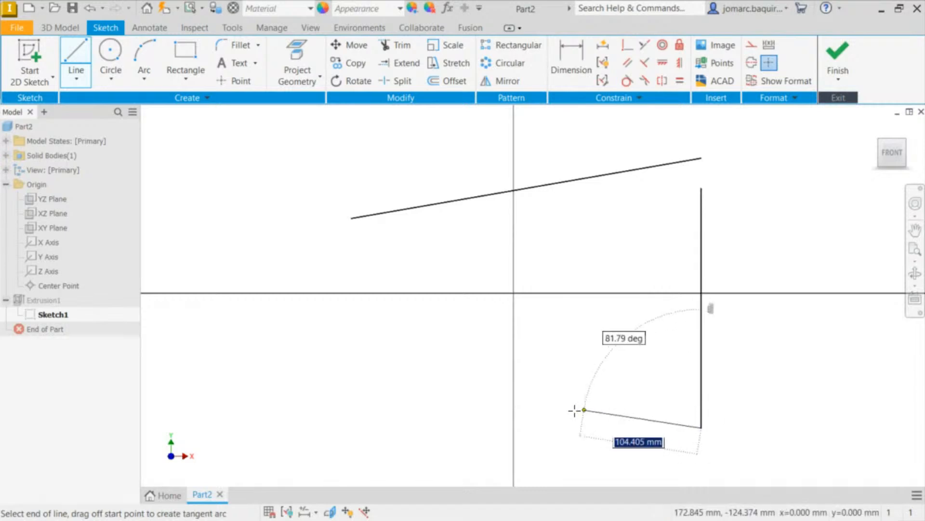
click(328, 394)
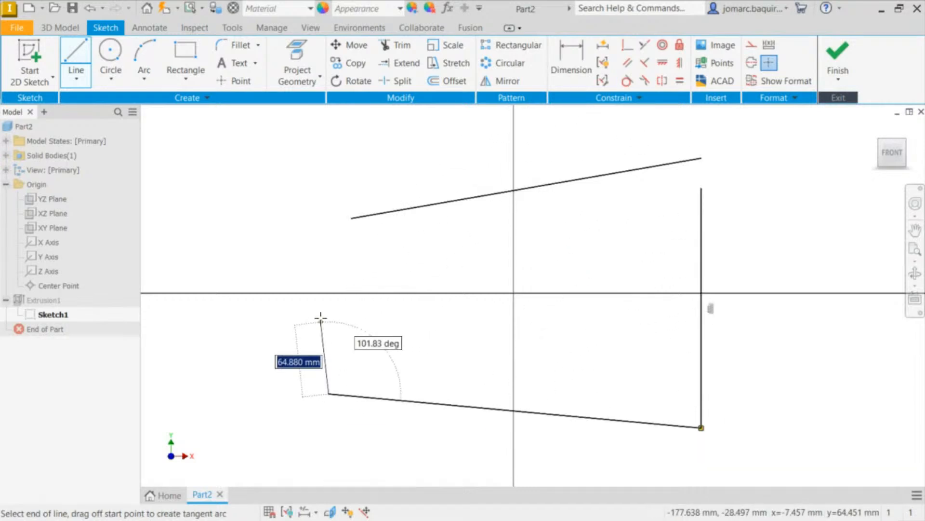
double_click(314, 229)
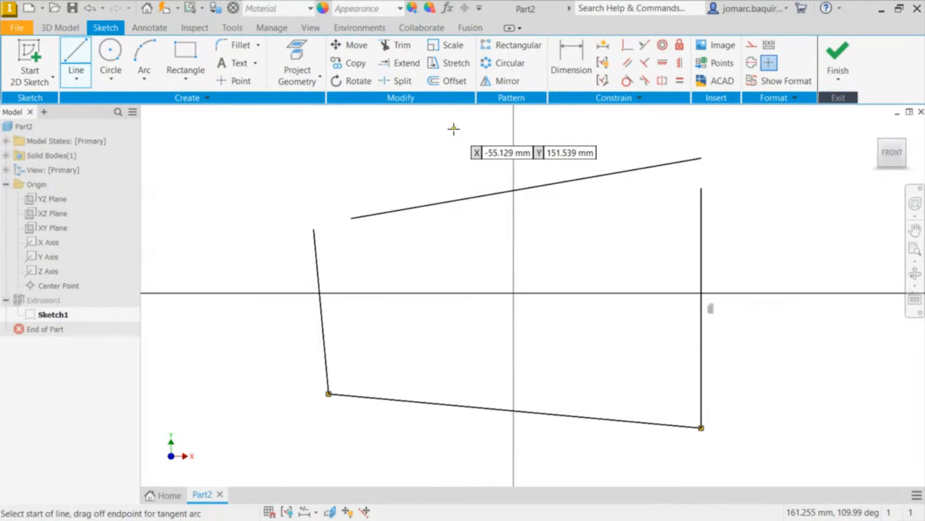
Step: Draw a second open chain of six connected lines above and to the right of the four-sided outline
scroll(471, 146, up, 1)
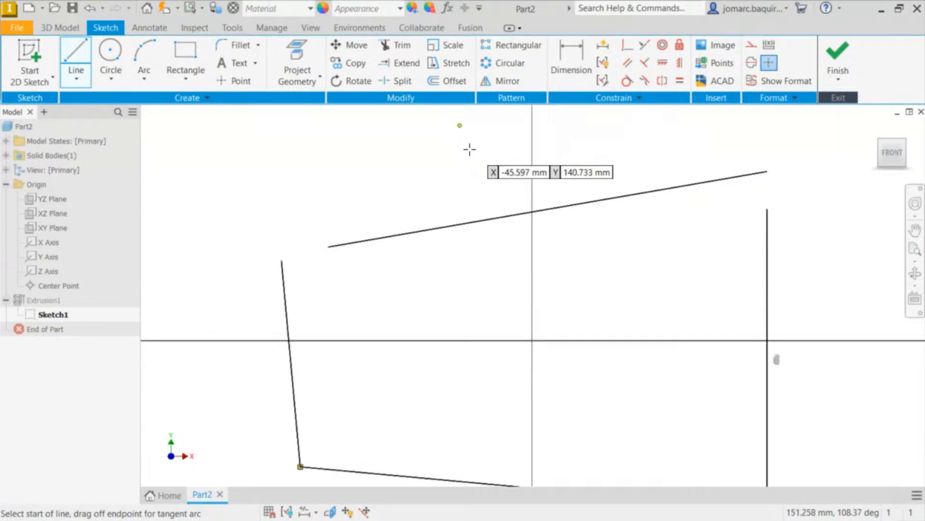
scroll(477, 151, down, 4)
middle_drag(478, 151, 283, 233)
click(399, 157)
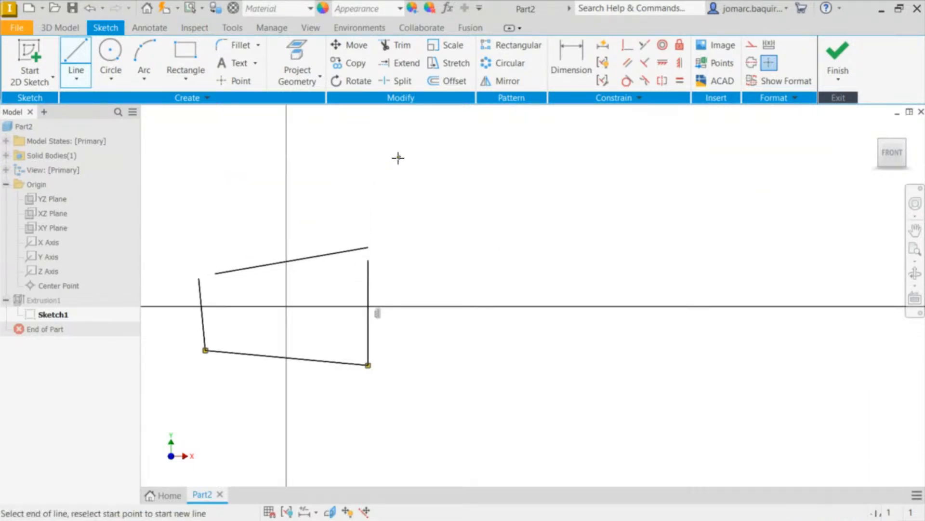
click(594, 140)
click(492, 226)
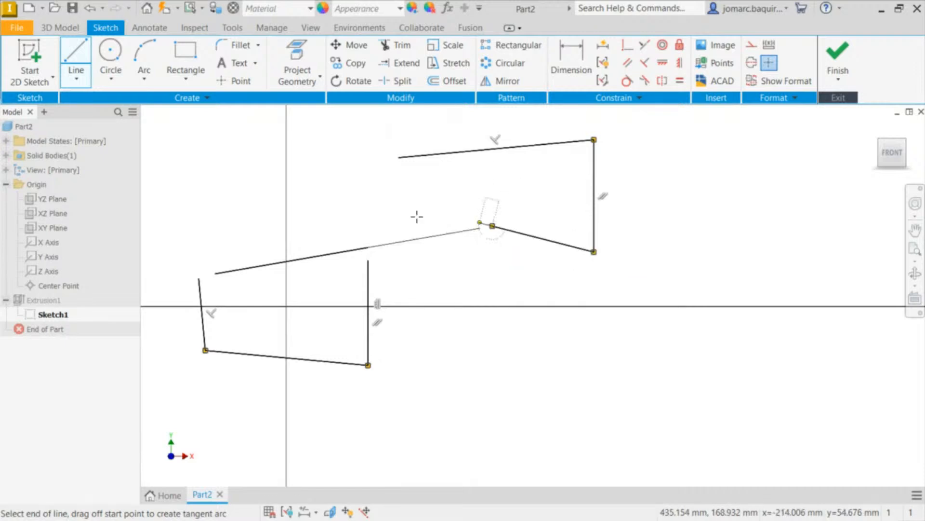
click(362, 204)
click(319, 174)
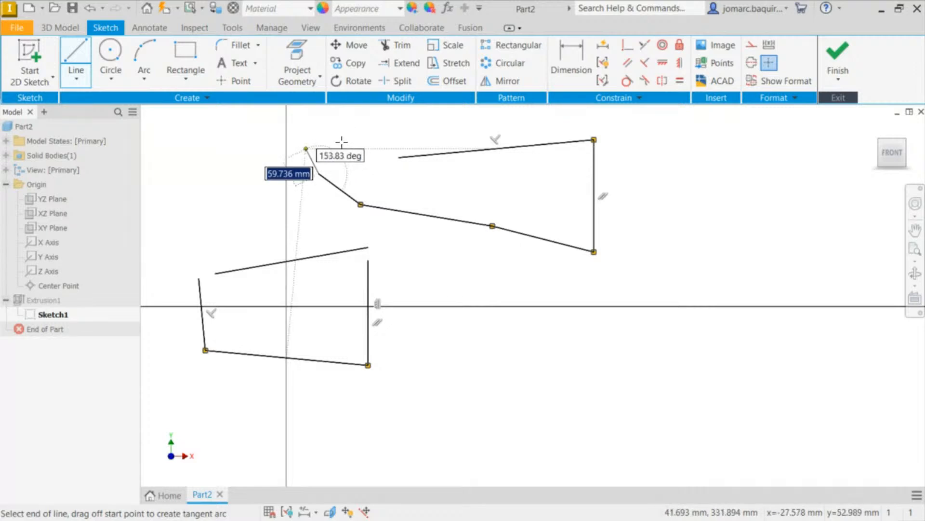
double_click(362, 135)
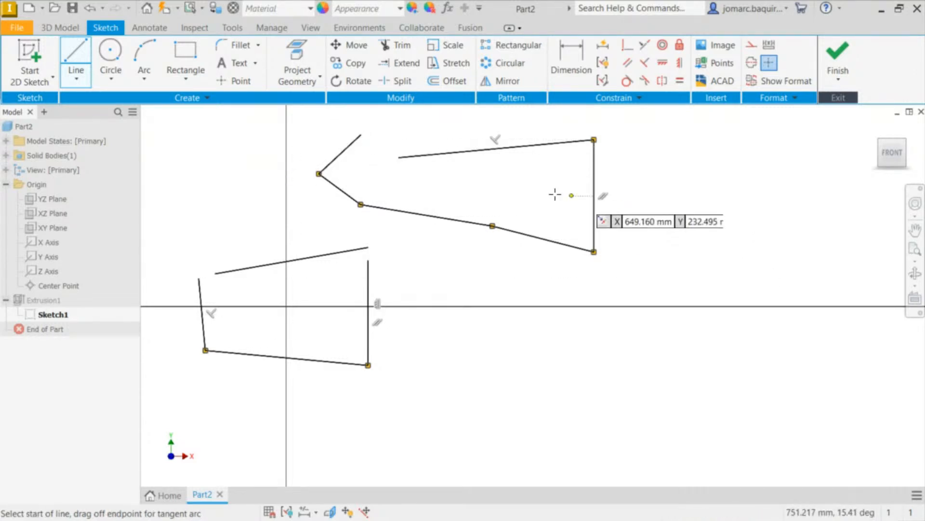
Step: Trim away all lines of the second chain with one Trim stroke, keeping the first outline
key(Escape)
key(t)
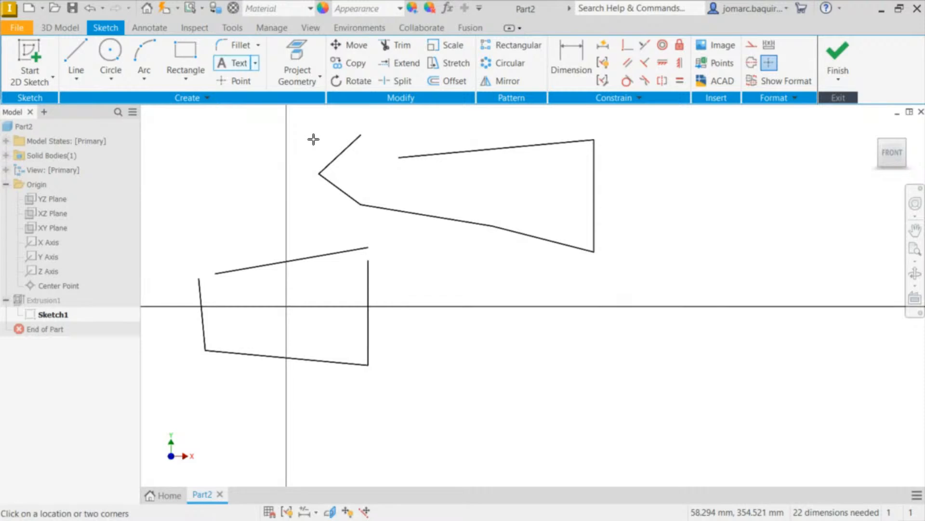
key(x)
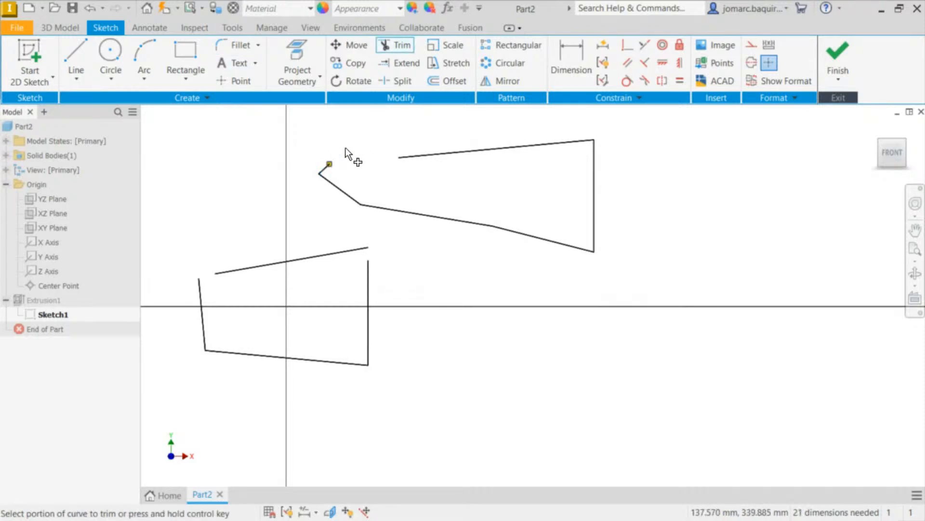
mouse_move(291, 144)
mouse_down()
mouse_move(472, 169)
mouse_move(648, 209)
mouse_move(411, 217)
mouse_move(324, 201)
mouse_move(471, 238)
mouse_move(572, 226)
mouse_move(559, 222)
mouse_up()
middle_drag(385, 199, 647, 173)
scroll(647, 173, up, 1)
scroll(626, 227, down, 2)
scroll(626, 226, down, 2)
scroll(552, 205, up, 4)
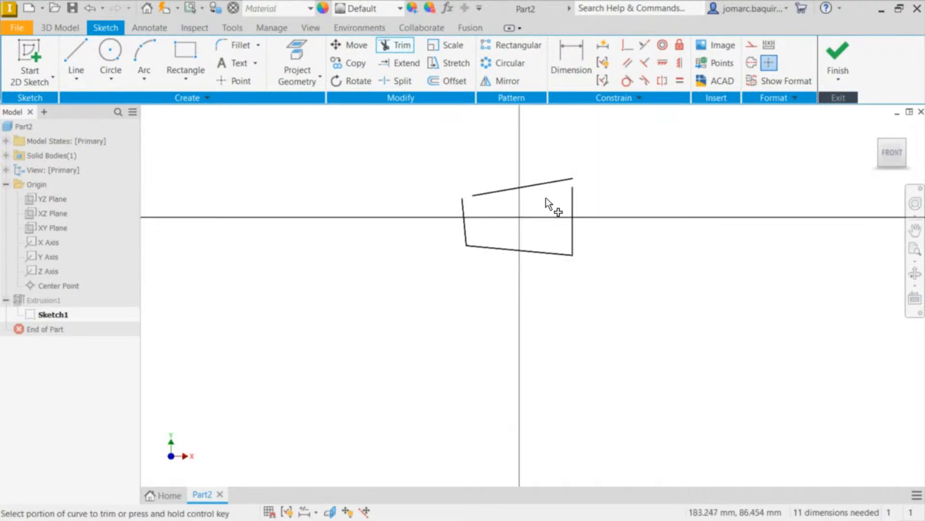
scroll(531, 188, down, 3)
middle_drag(531, 188, 415, 184)
key(Escape)
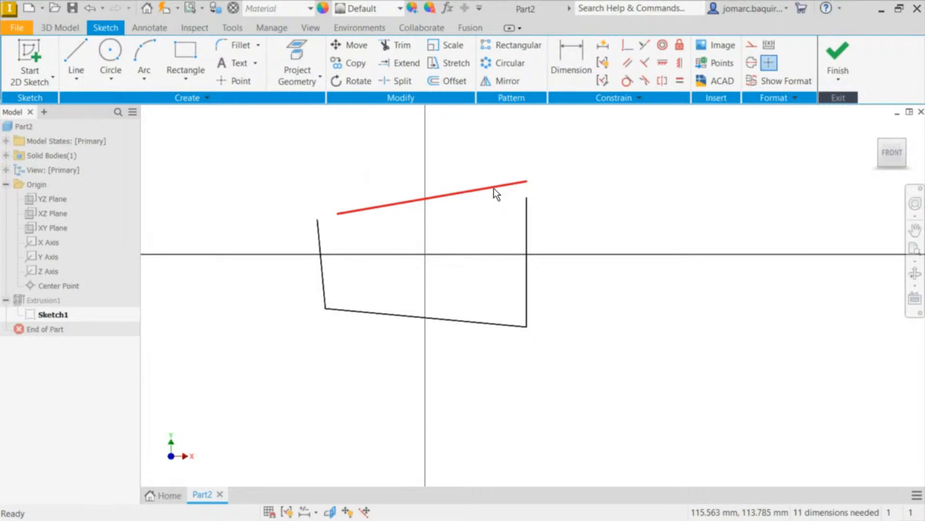
Step: Delete the sloped top line of the outline and undo the deletion
click(493, 188)
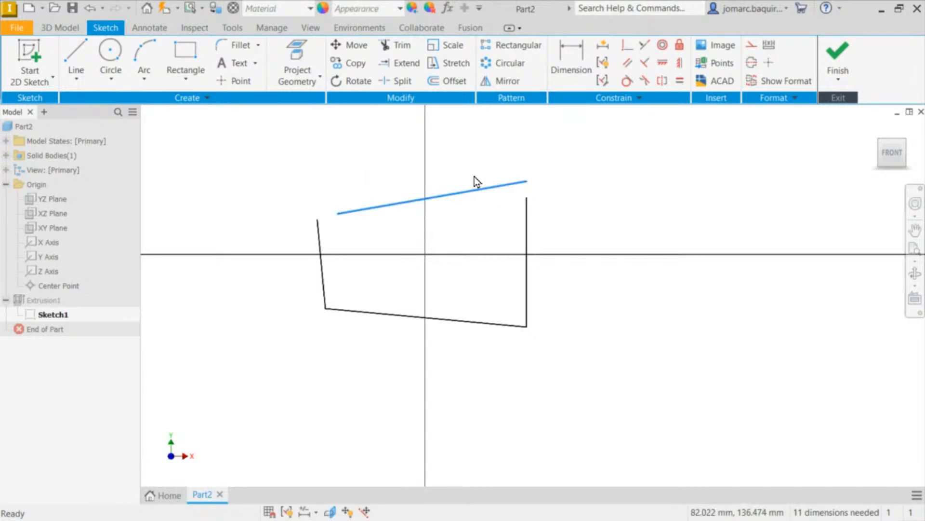
key(Delete)
key(ctrl+z)
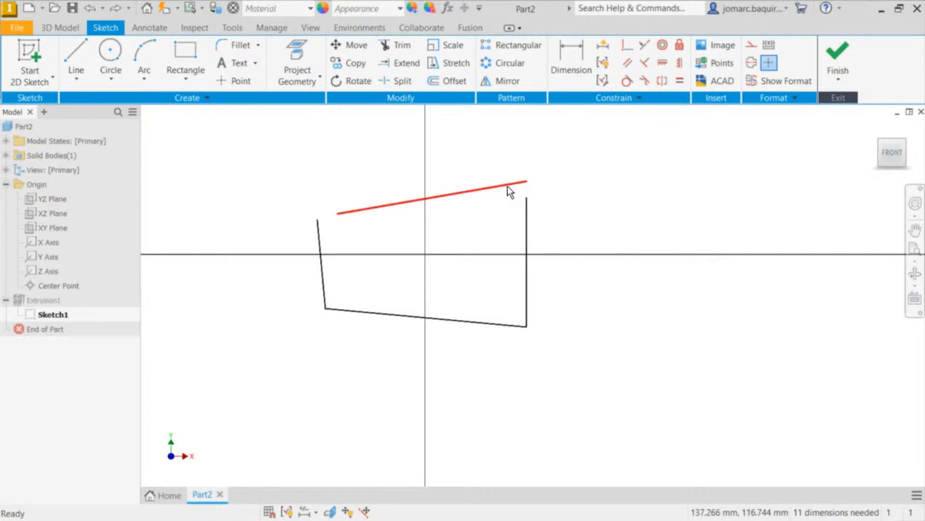
Step: Toggle the display of all sketch constraints on and off several times, leaving them shown
key(F8)
key(F9)
key(F8)
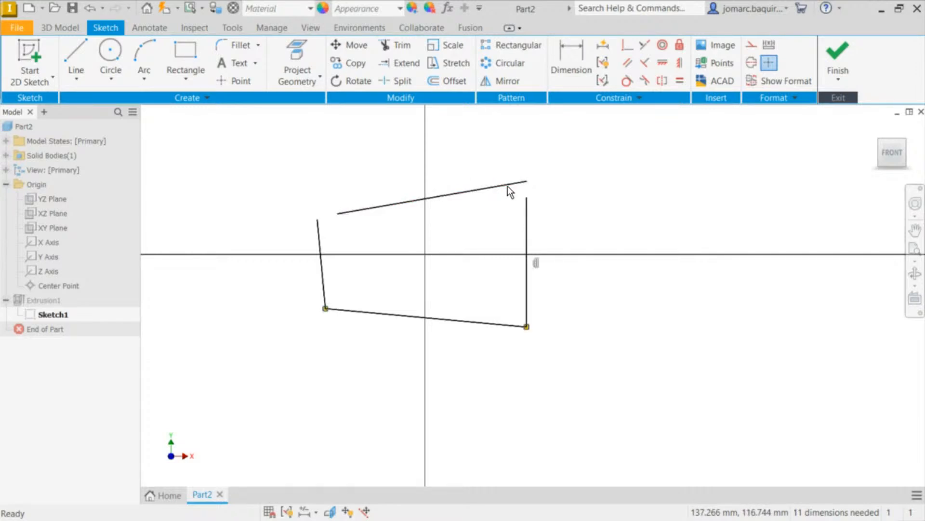
key(F9)
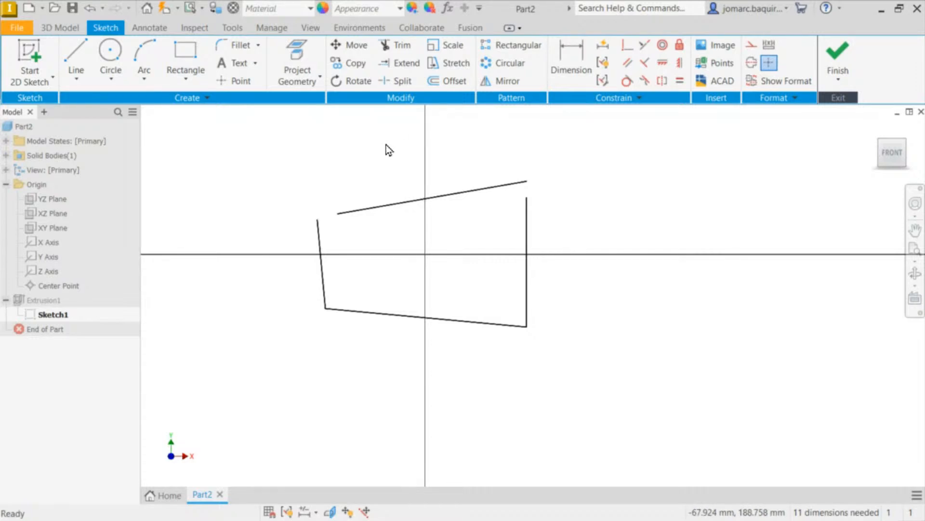
key(F8)
key(F9)
key(F8)
key(F9)
key(F8)
key(F9)
key(F8)
key(F9)
key(F8)
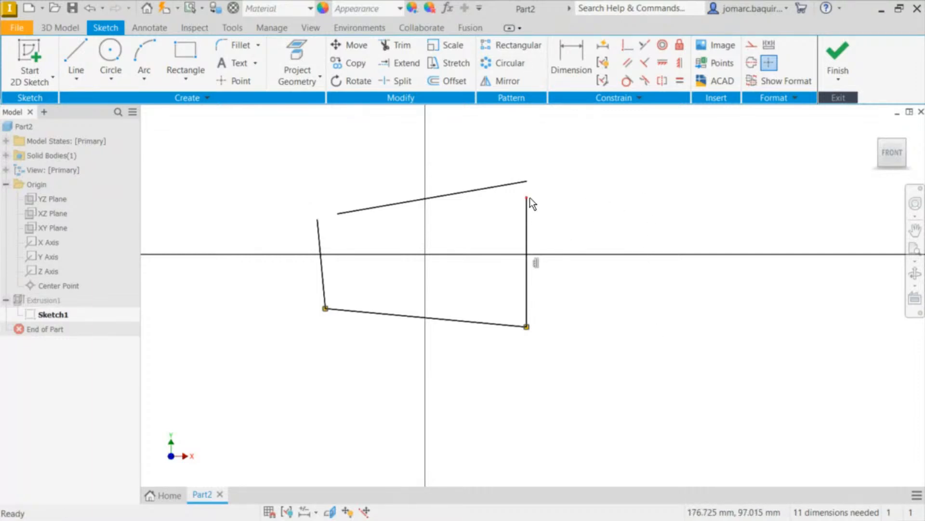
Step: Move the outline's right vertical line farther right by its upper endpoint to test its vertical constraint
drag(527, 198, 553, 189)
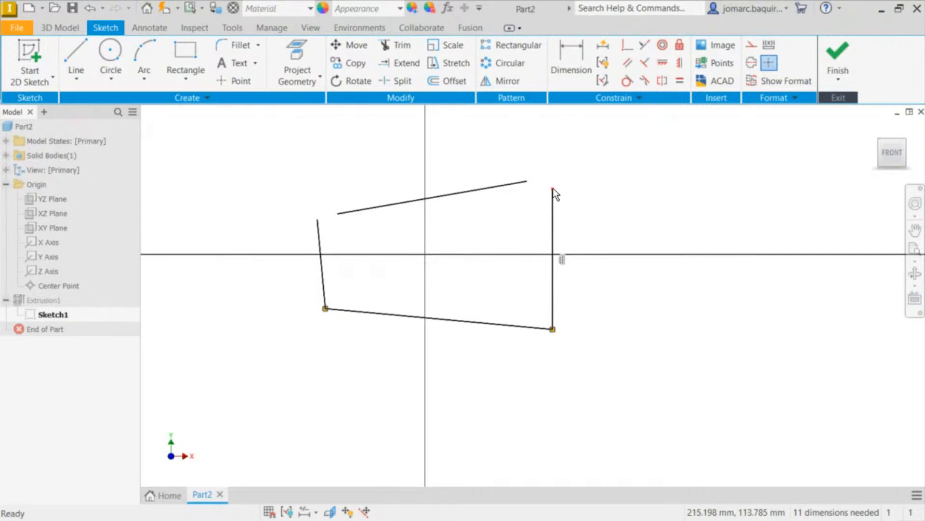
drag(553, 189, 570, 233)
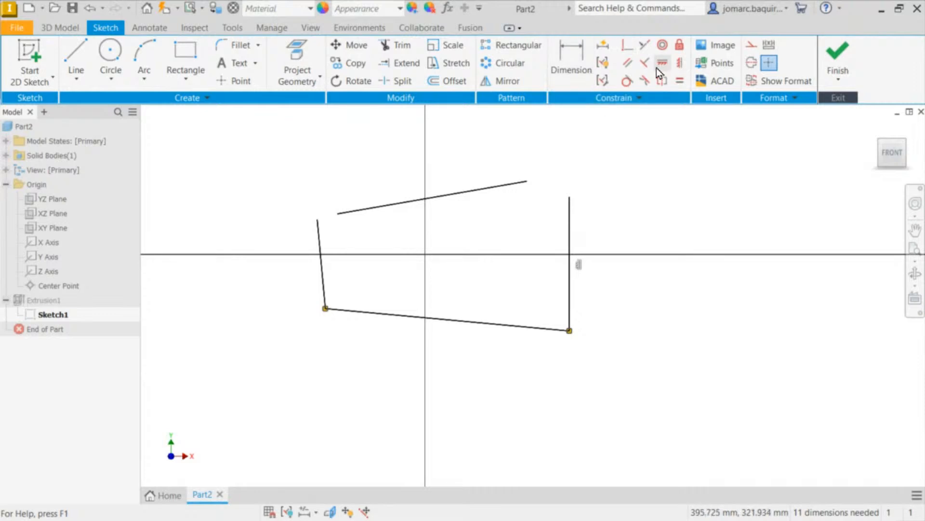
Step: Delete the vertical constraint of the outline's right line and tilt the line inward by its upper endpoint
click(638, 99)
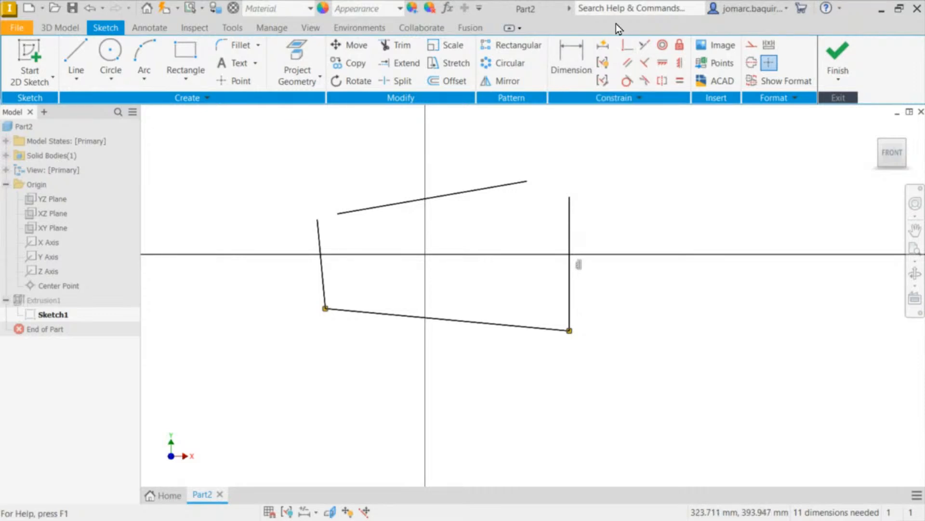
click(581, 266)
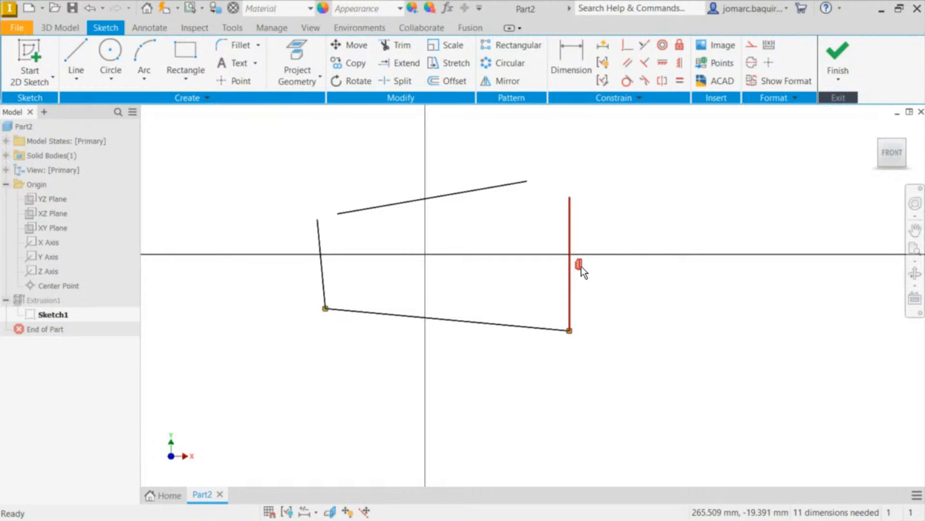
key(Delete)
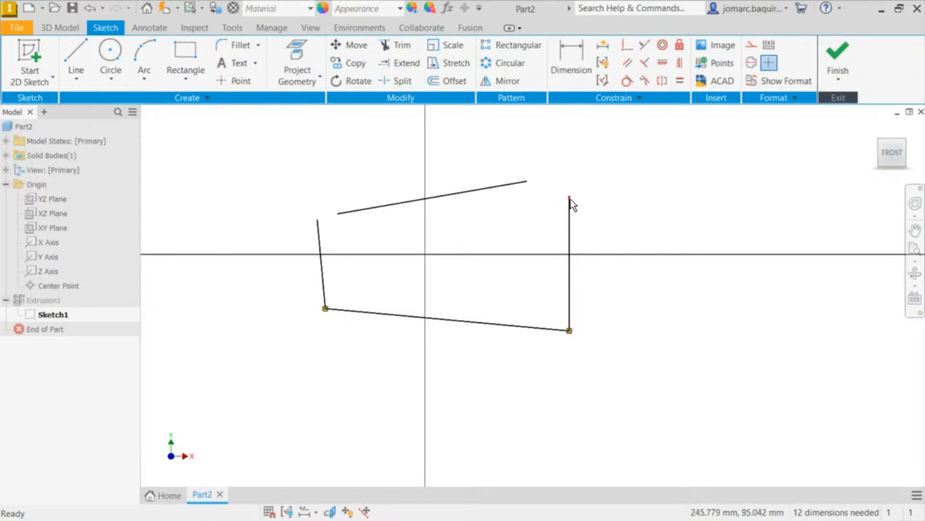
mouse_move(570, 199)
mouse_down()
mouse_move(645, 207)
mouse_move(536, 199)
mouse_move(664, 218)
mouse_move(583, 190)
mouse_move(557, 193)
mouse_up()
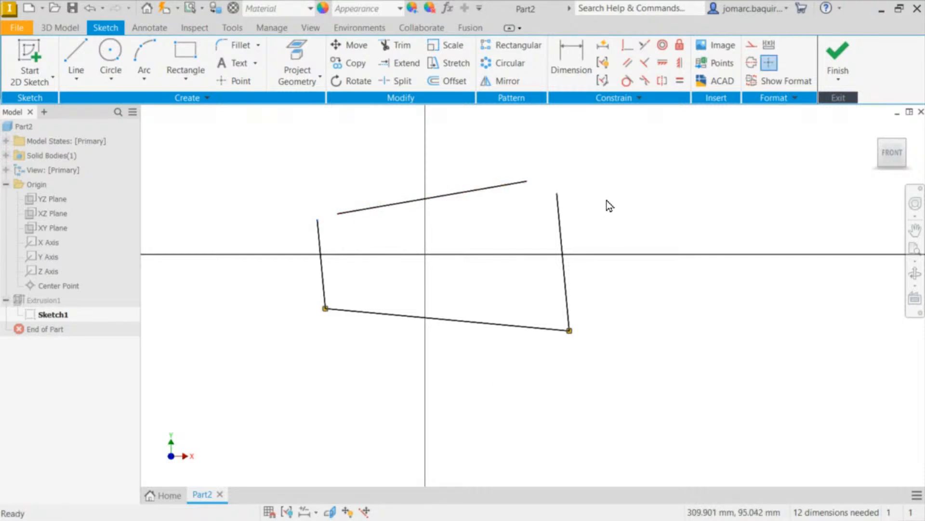
Step: Join the sloped top line's left end to the left line's upper end with a Coincident constraint, and move the joined top line upward
click(628, 46)
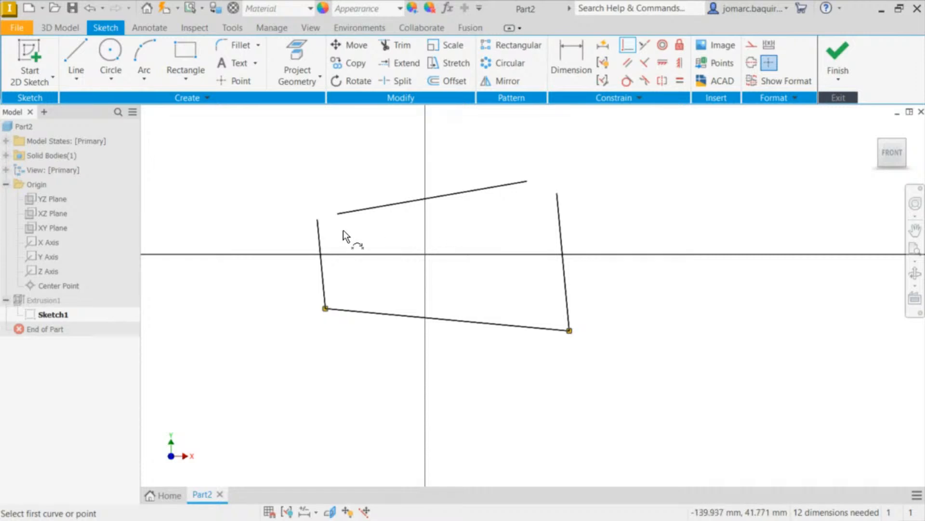
click(337, 213)
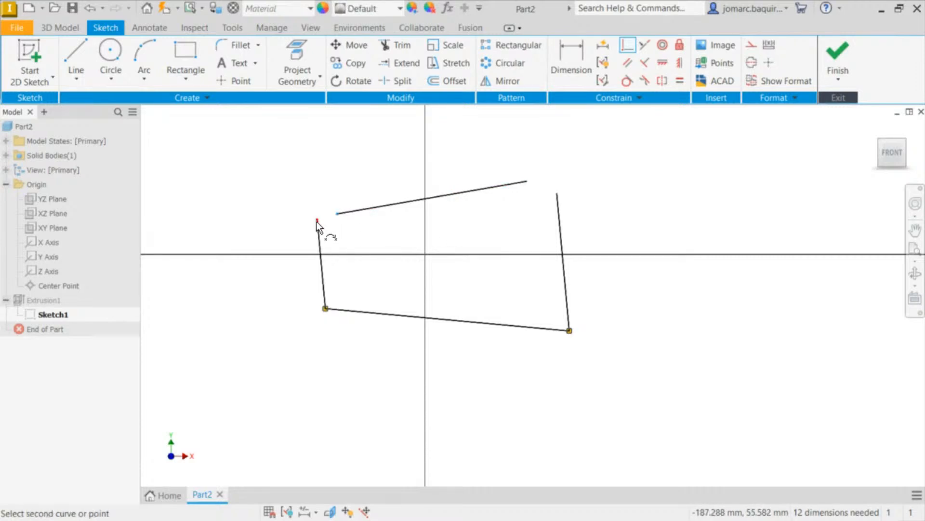
click(316, 222)
key(Escape)
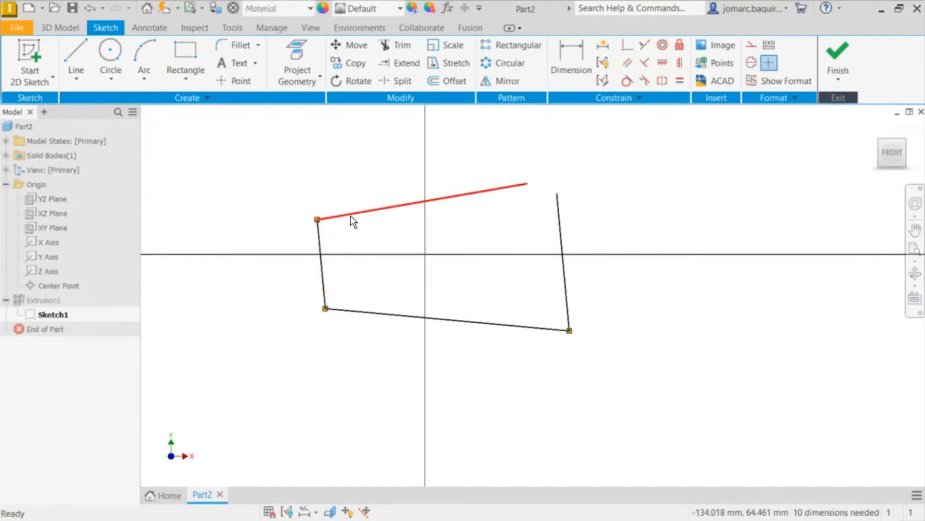
mouse_move(351, 215)
mouse_down()
mouse_move(393, 151)
mouse_move(311, 193)
mouse_move(239, 121)
mouse_move(261, 189)
mouse_move(341, 172)
mouse_move(305, 205)
mouse_move(314, 155)
mouse_move(321, 193)
mouse_up()
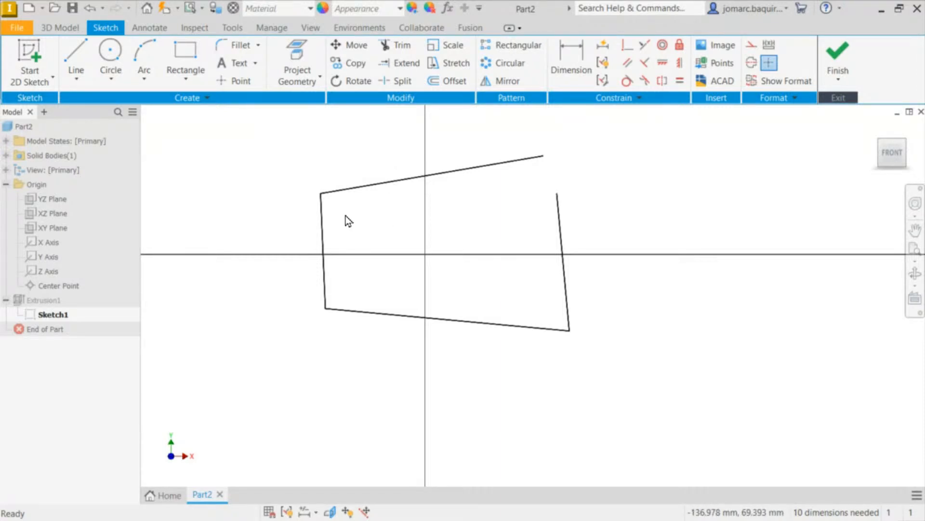
Step: Toggle the display of all sketch constraints on and off several times, leaving them hidden
key(F8)
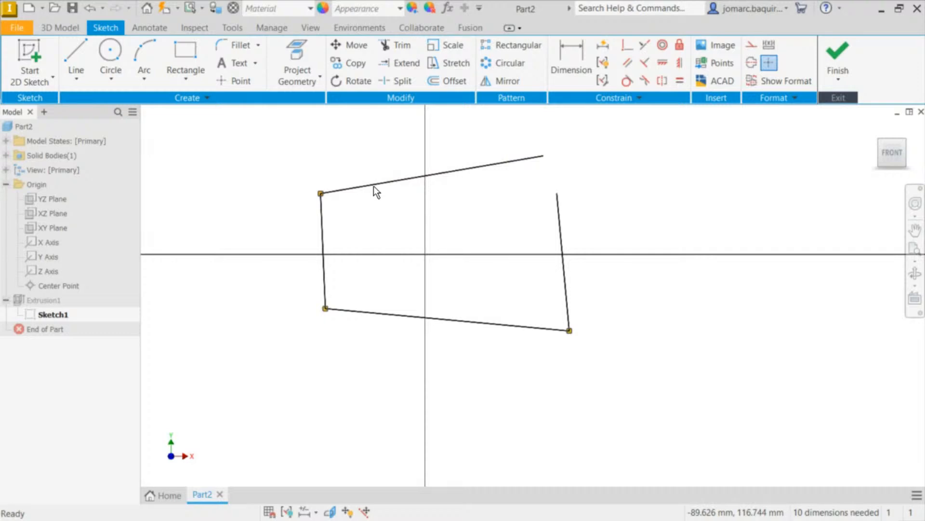
key(F9)
key(F8)
key(F9)
key(F8)
key(F9)
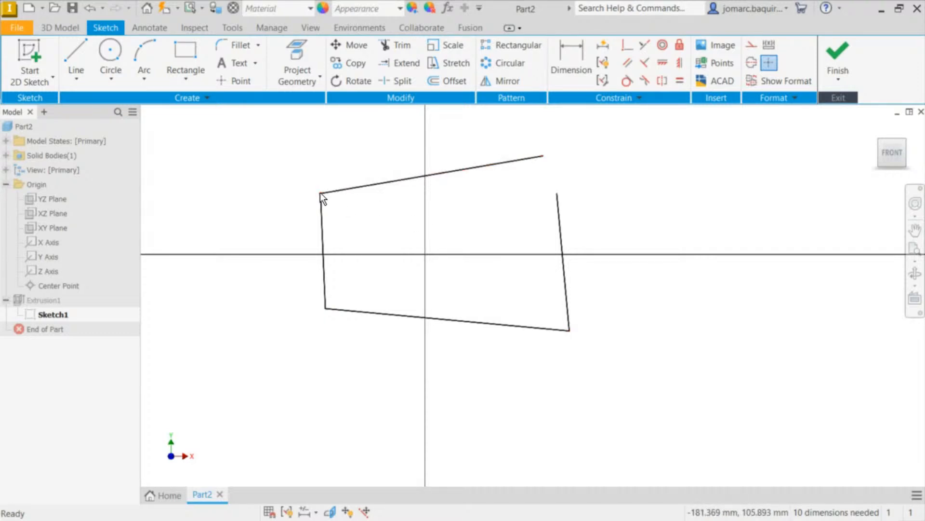
Step: Move the upper-left corner to make the left line upright, check the constraints, and move the top line's free right end inward
mouse_move(320, 194)
mouse_down()
mouse_move(331, 219)
mouse_move(325, 214)
mouse_up()
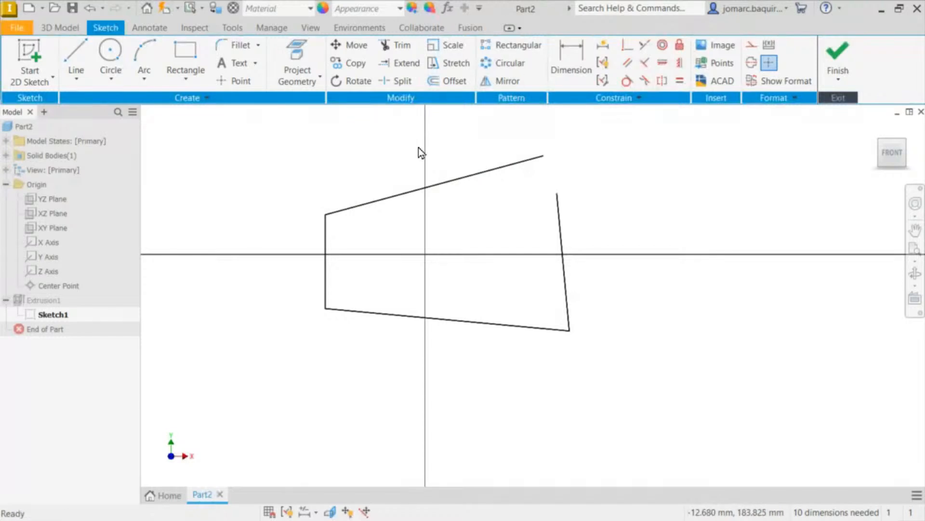
key(F8)
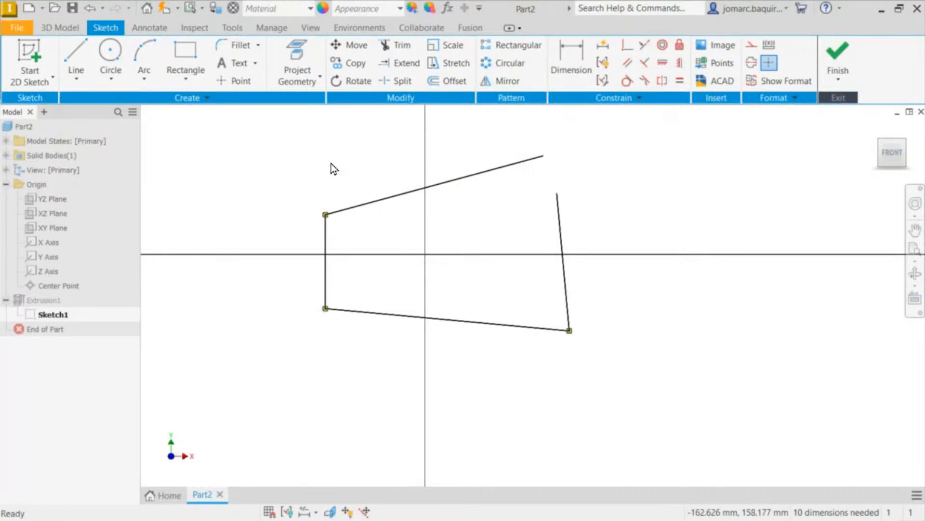
key(F9)
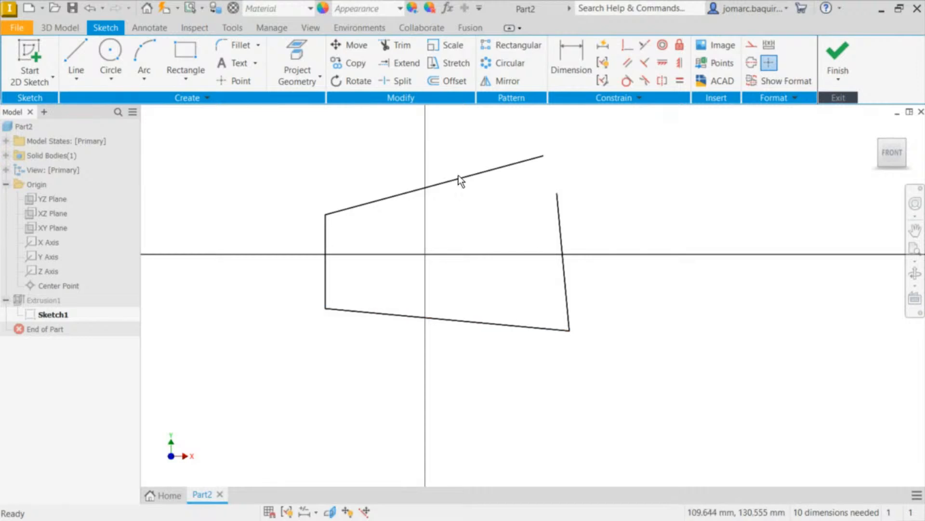
mouse_move(540, 155)
mouse_down()
mouse_move(545, 172)
mouse_move(518, 161)
mouse_up()
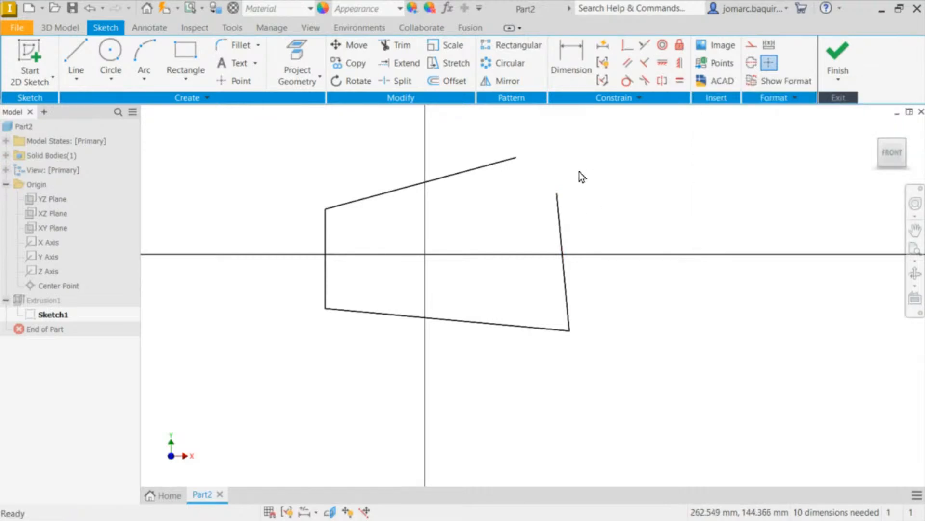
Step: Apply Horizontal constraints to the sloped top and bottom lines of the outline
click(662, 63)
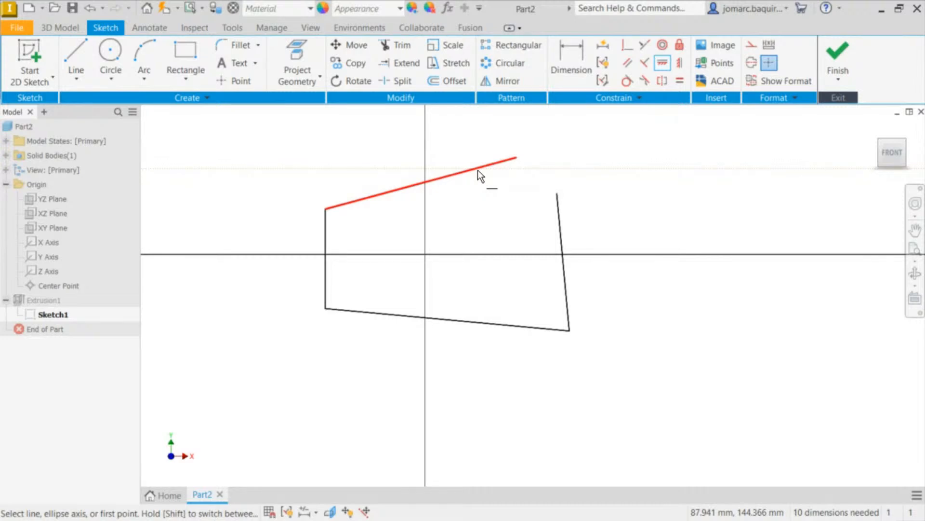
click(479, 170)
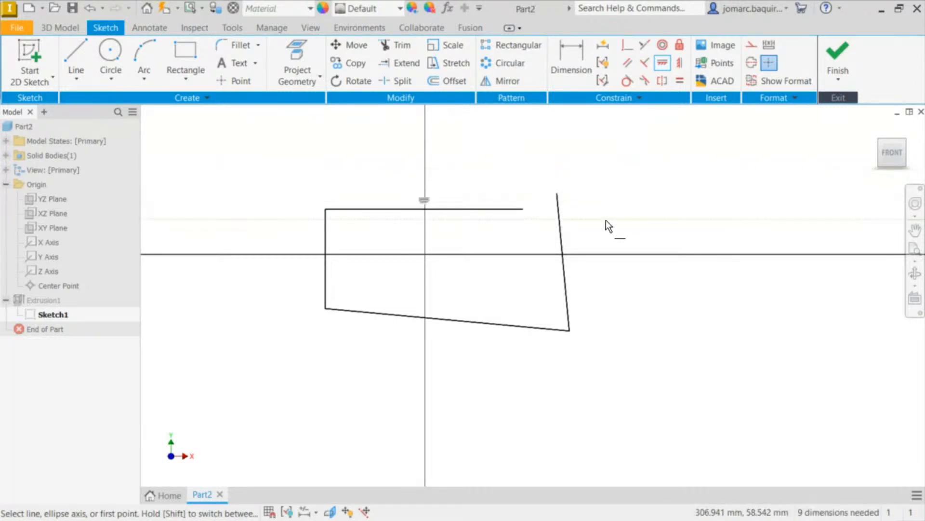
click(479, 327)
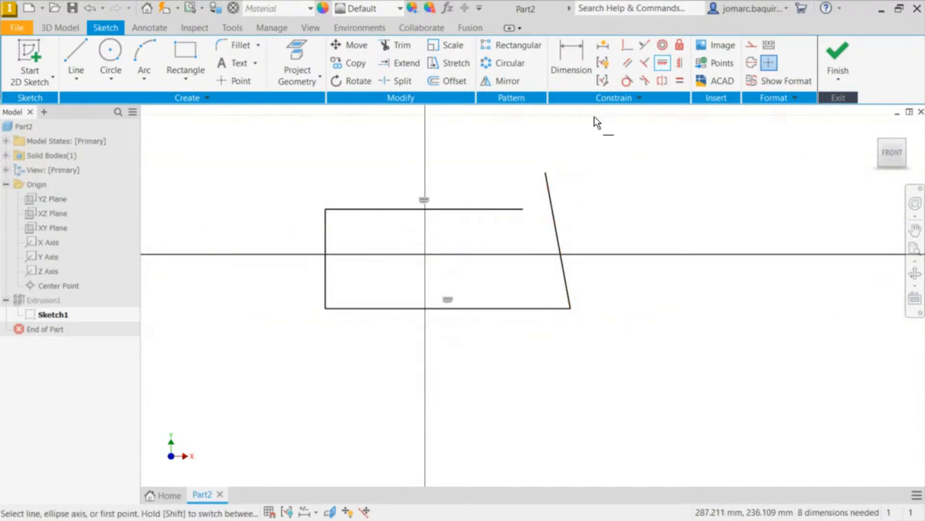
key(Escape)
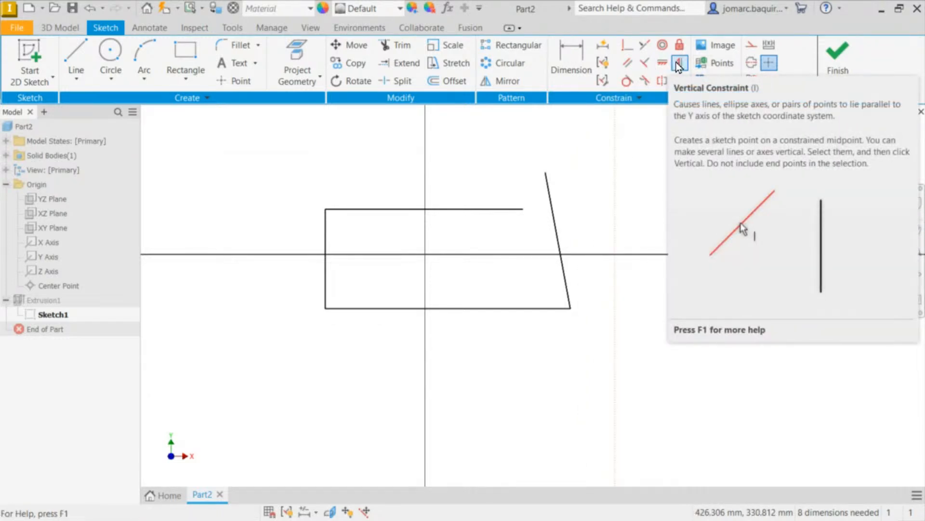
Step: Apply a Vertical constraint to the outline's slanted right line
click(679, 64)
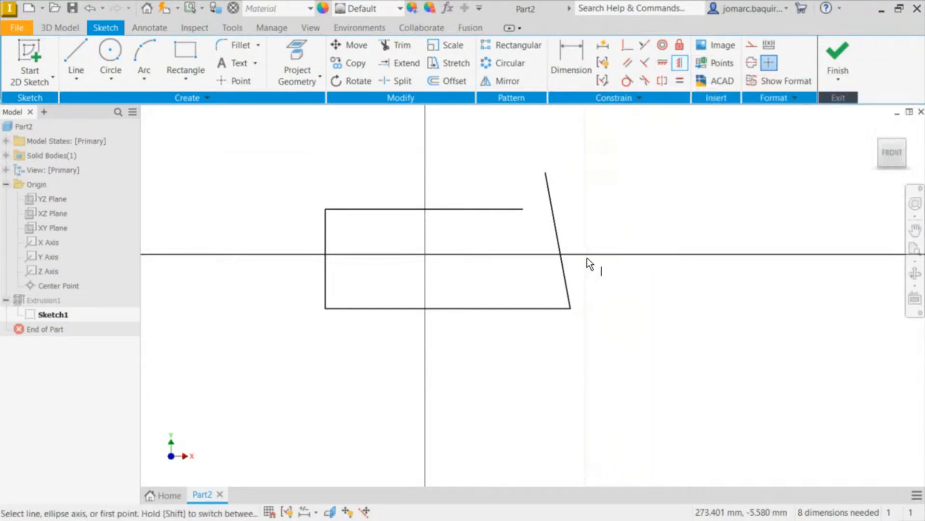
click(558, 224)
key(Escape)
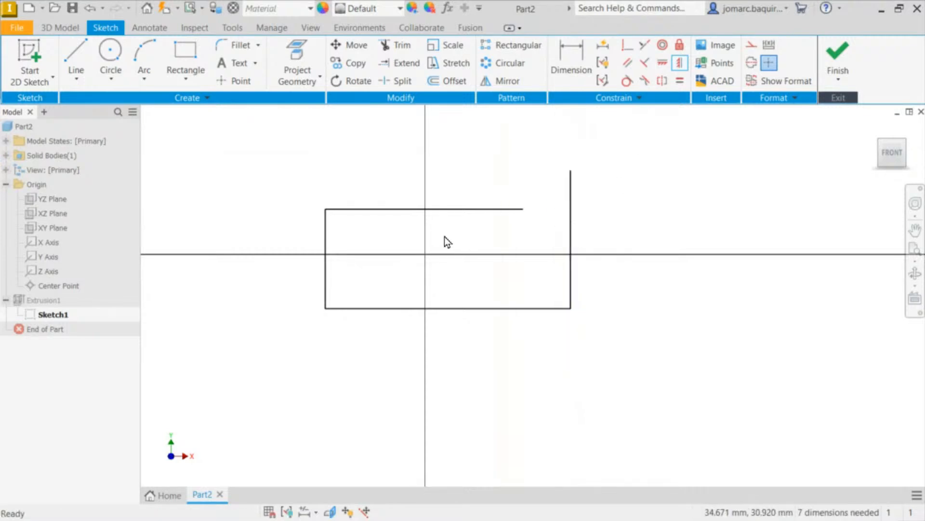
Step: Bring the top line level with the right line's upper end and close the rectangle by making their endpoints coincident
drag(503, 209, 518, 143)
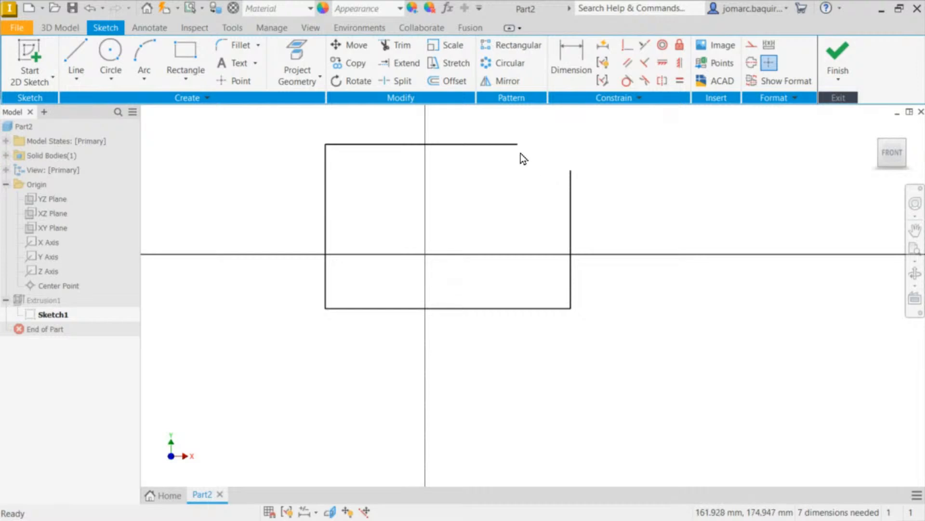
drag(521, 145, 535, 172)
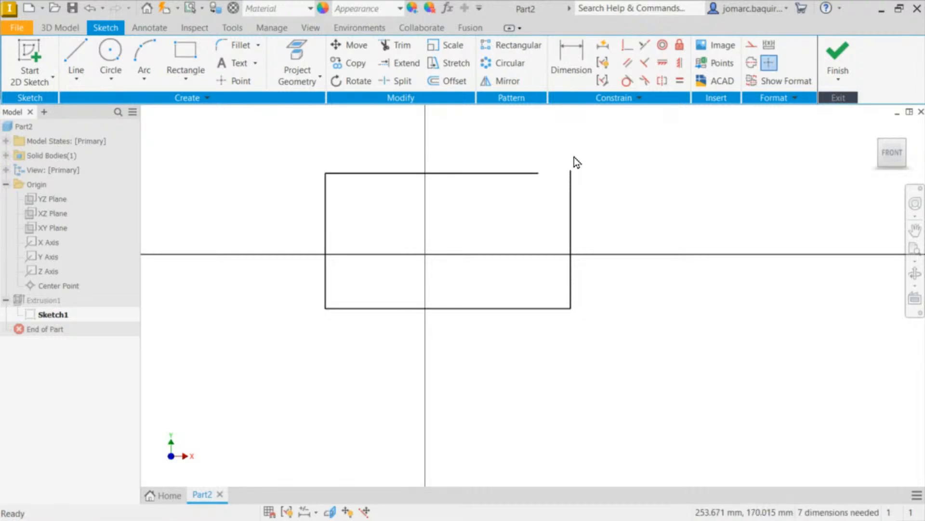
click(627, 46)
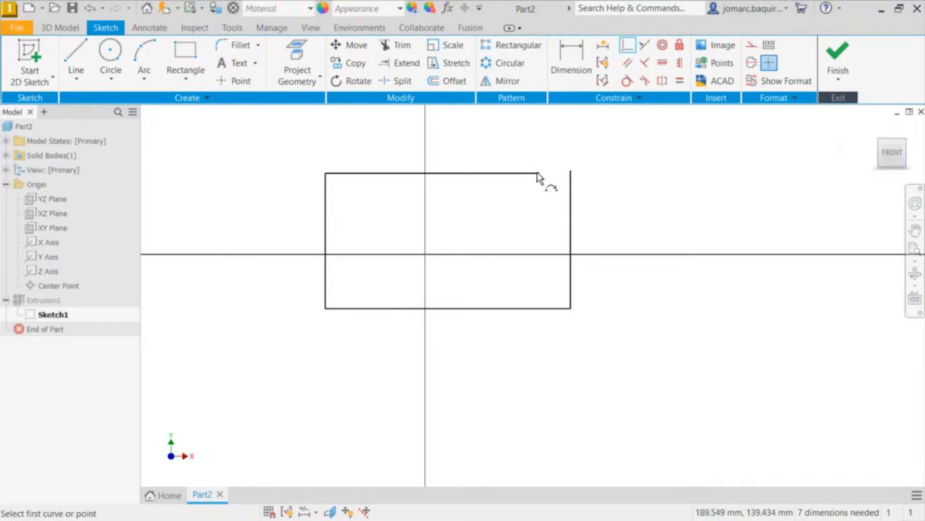
click(536, 172)
click(570, 172)
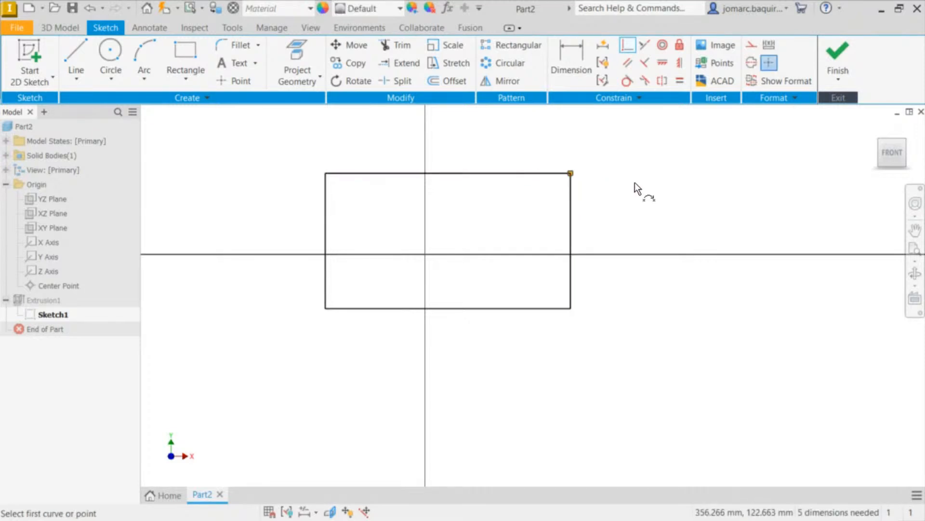
scroll(634, 186, down, 2)
mouse_move(635, 185)
middle_down()
mouse_move(604, 227)
mouse_move(586, 189)
mouse_move(670, 186)
middle_up()
key(Escape)
Step: Draw two separate slanted lines side by side to the right of the rectangle, at slightly different angles
scroll(602, 227, up, 5)
scroll(588, 214, down, 2)
scroll(587, 193, down, 2)
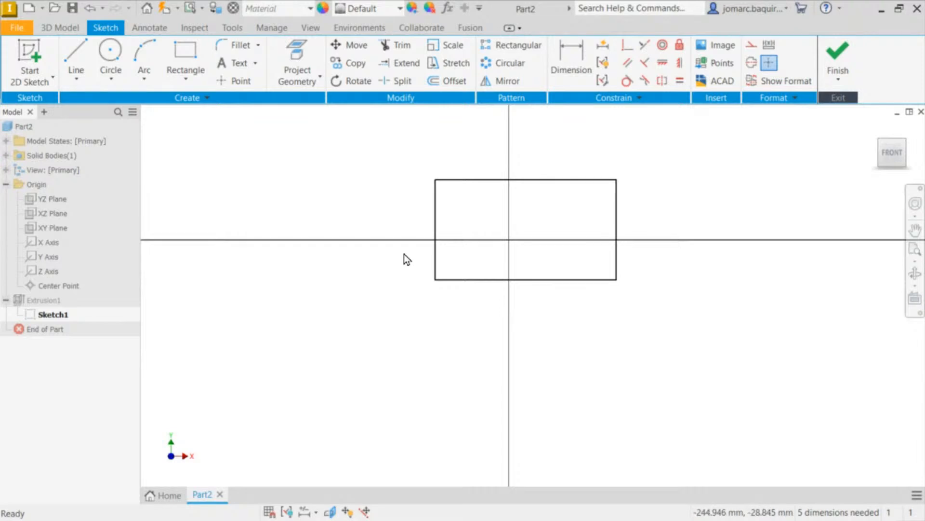
middle_drag(645, 227, 551, 231)
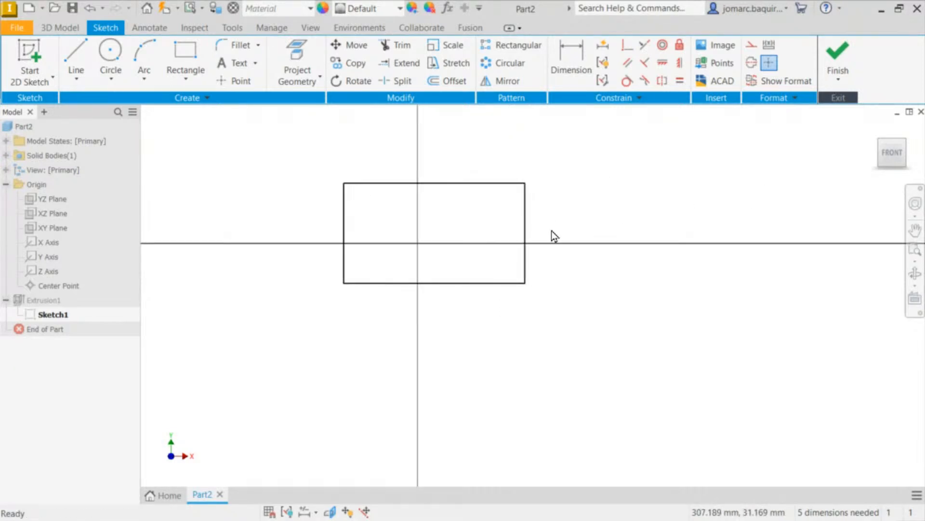
key(l)
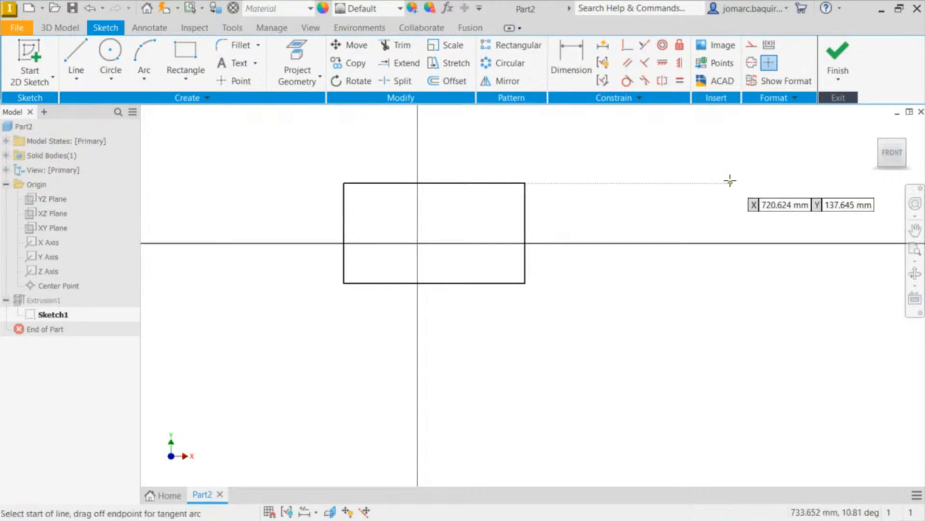
click(697, 153)
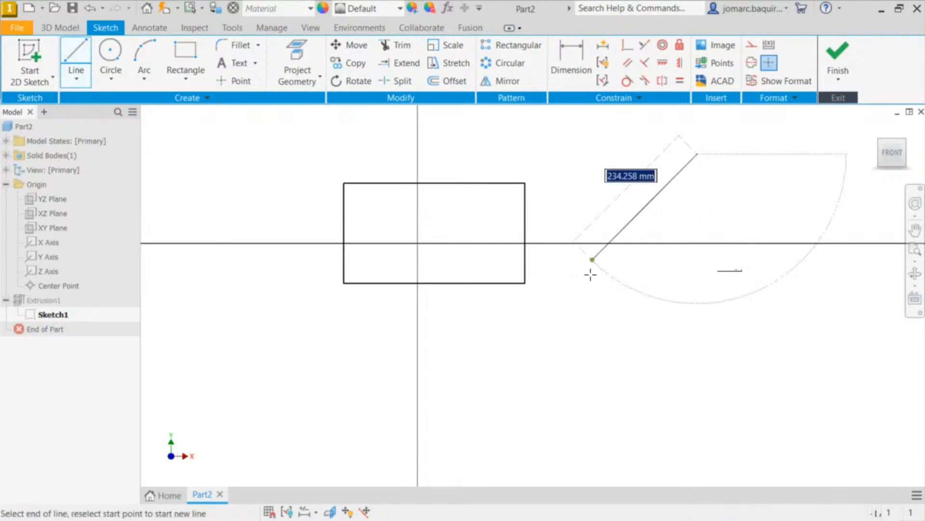
double_click(592, 309)
click(730, 169)
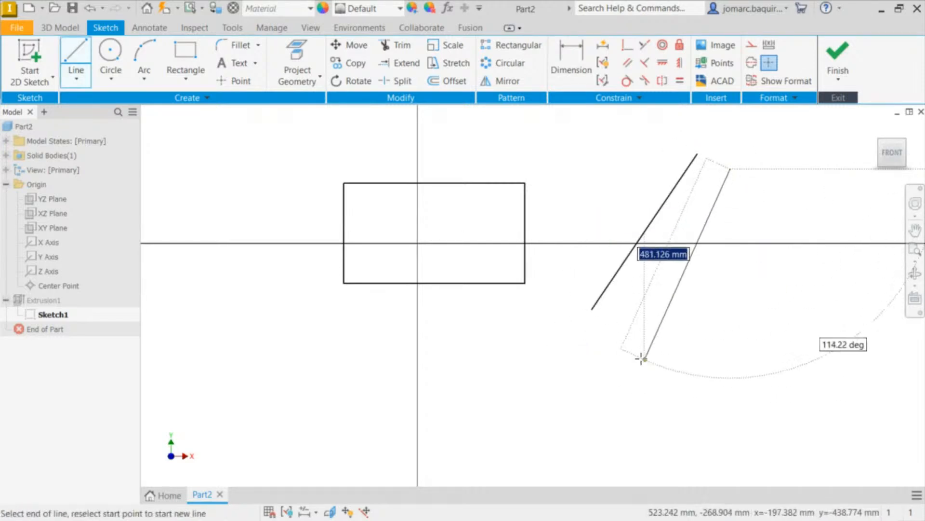
double_click(630, 355)
key(Escape)
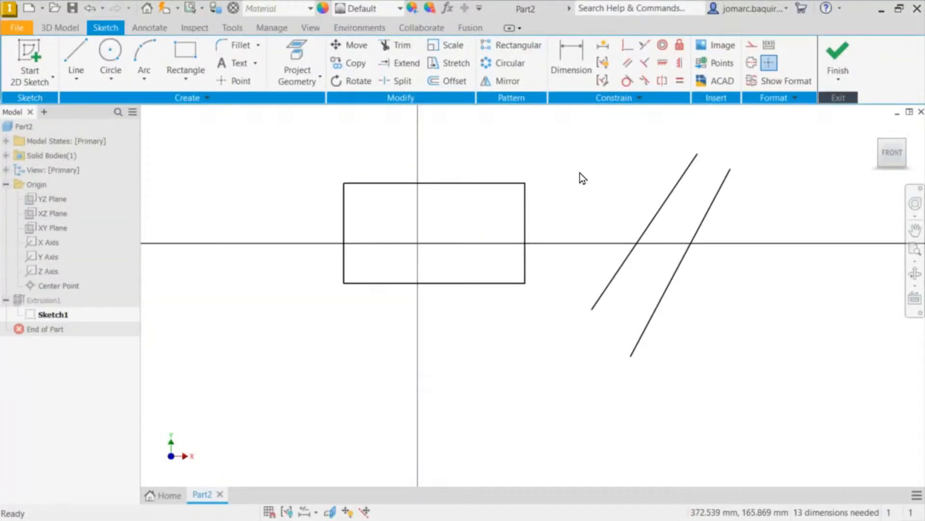
Step: Make the two slanted lines parallel with a Parallel constraint and reposition them closer together to test it
click(628, 62)
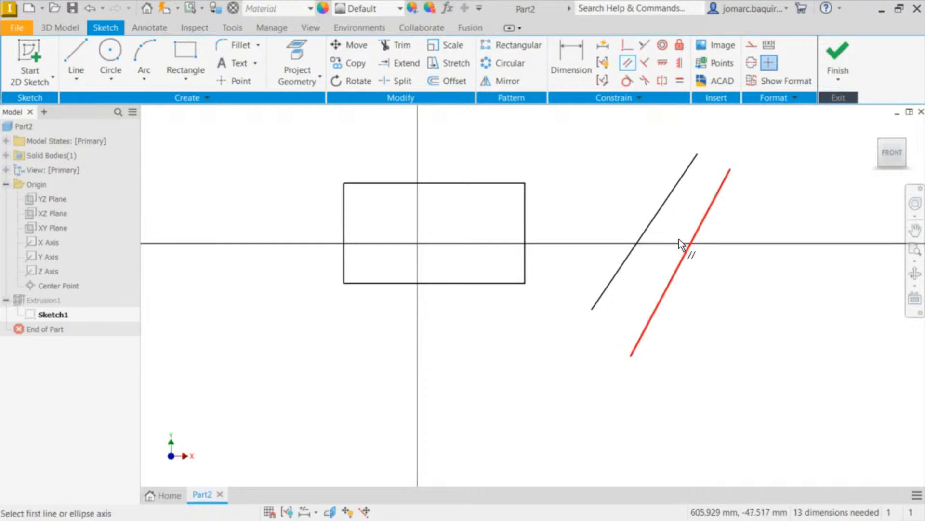
click(663, 206)
click(700, 229)
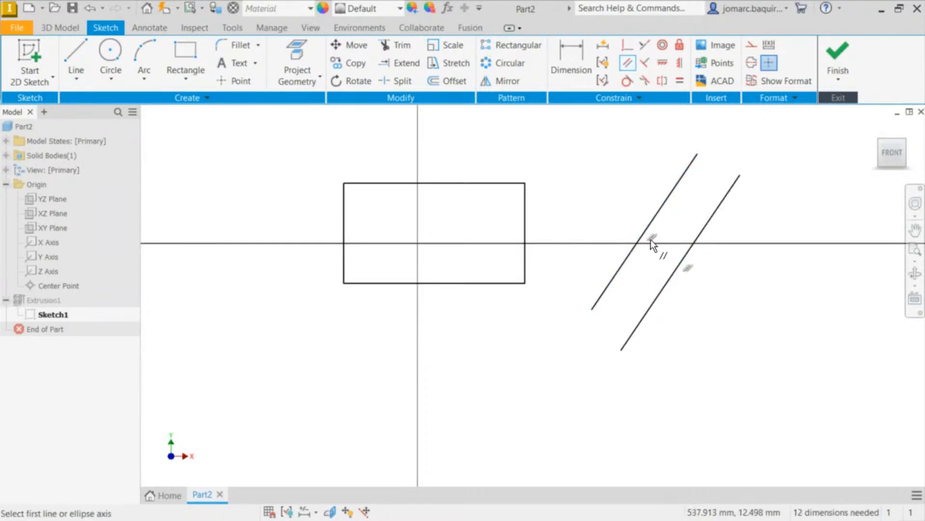
key(Escape)
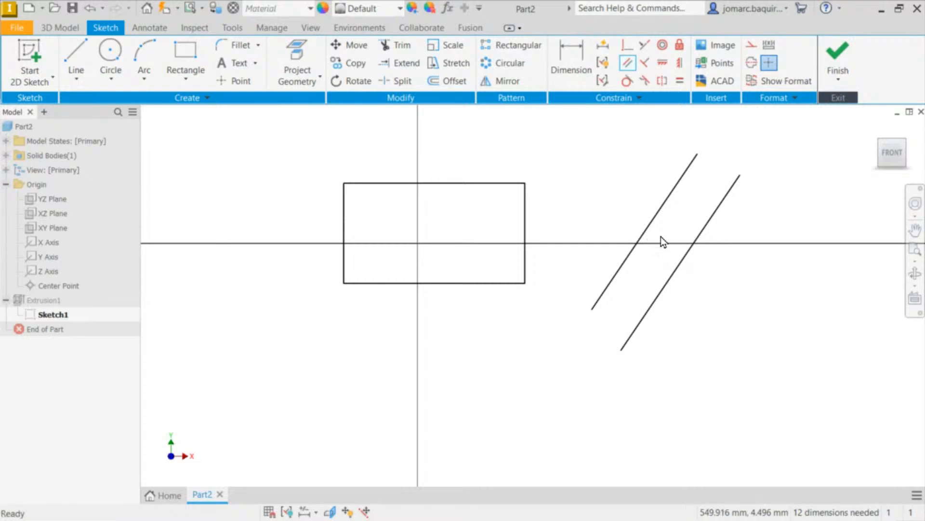
mouse_move(663, 203)
mouse_down()
mouse_move(712, 285)
mouse_move(719, 255)
mouse_move(652, 206)
mouse_move(683, 241)
mouse_up()
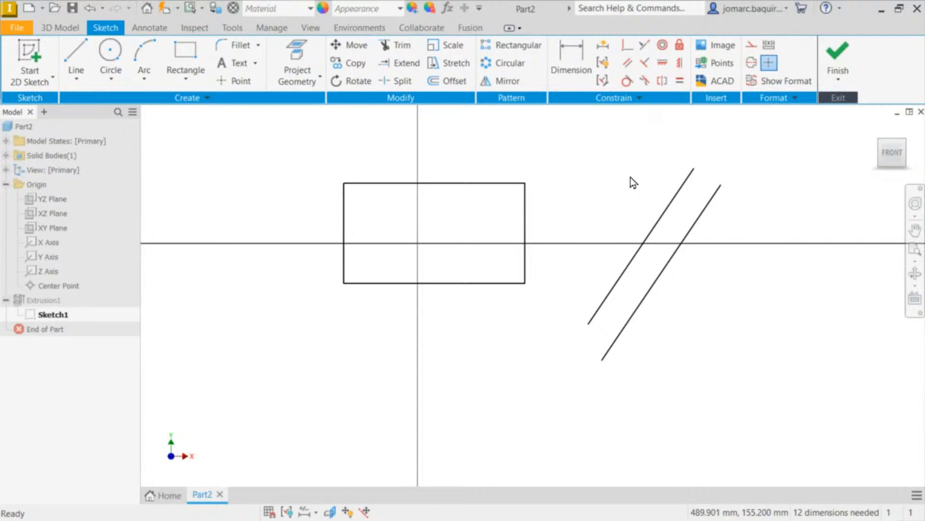
Step: Draw a slanted line about 350 mm long ending on the nearer parallel line, and move the junction slightly downward
key(l)
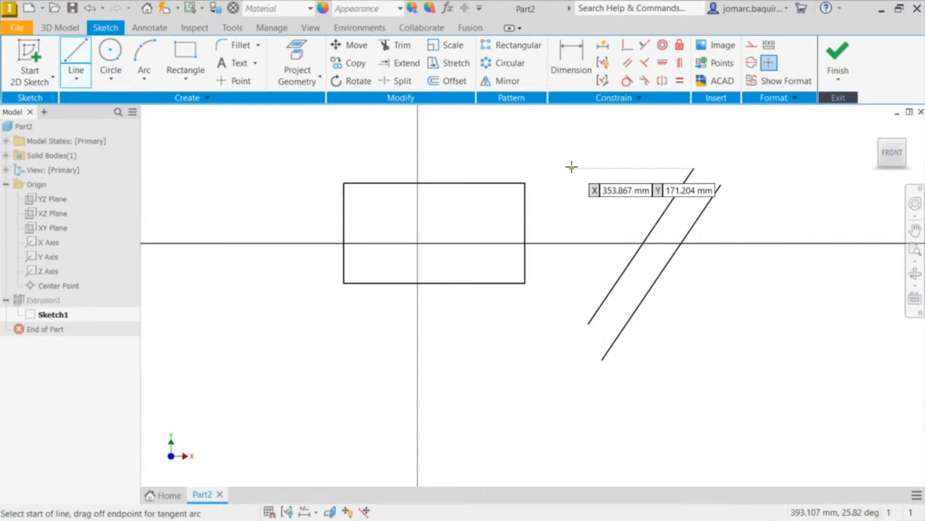
click(544, 124)
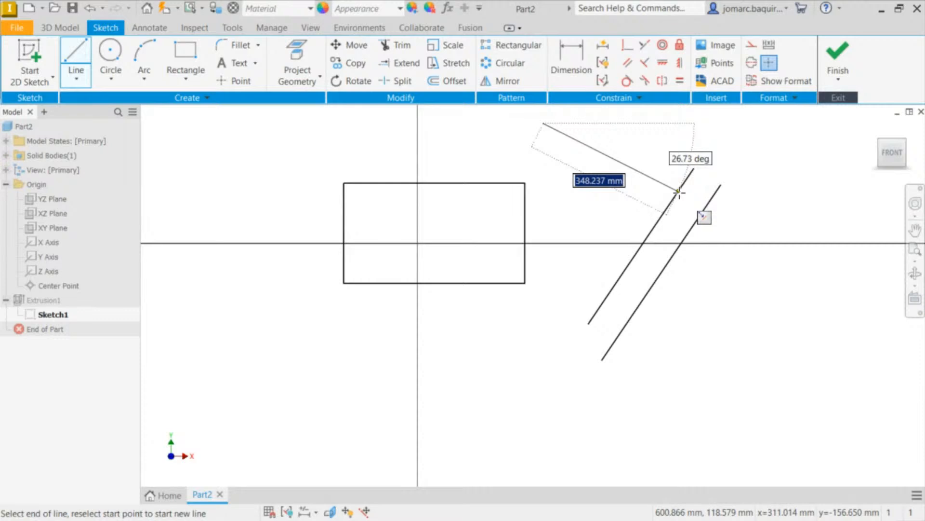
key(Escape)
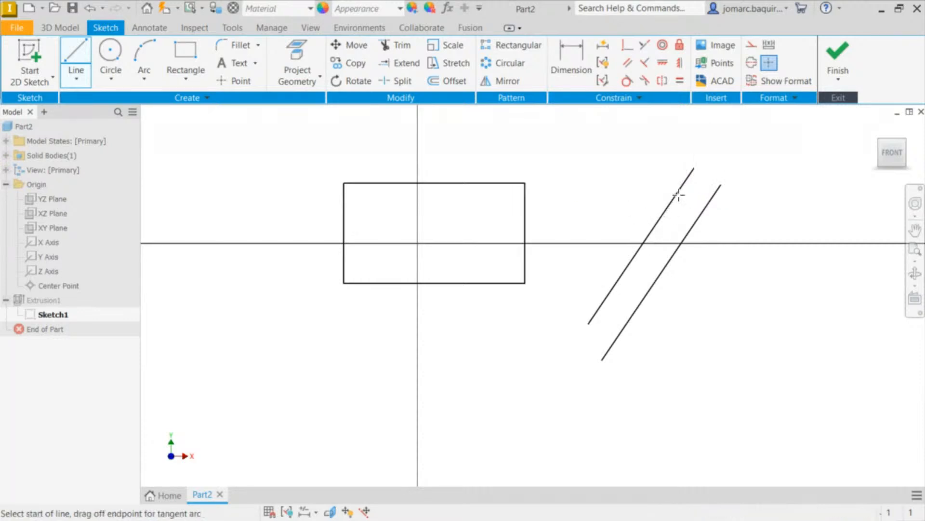
click(678, 194)
key(Escape)
mouse_move(676, 193)
mouse_down()
mouse_move(679, 187)
mouse_move(669, 207)
mouse_move(678, 209)
mouse_up()
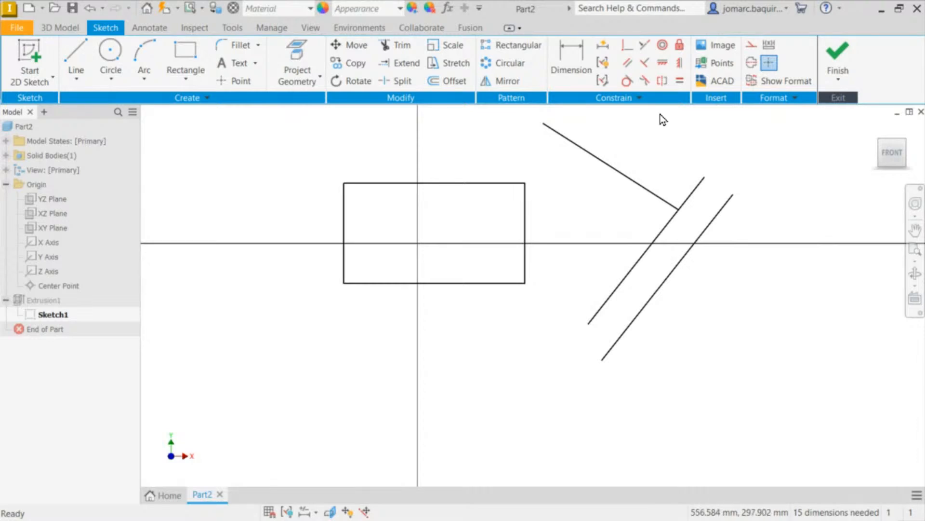
Step: Apply a Perpendicular constraint between the new slanted line and the parallel line it touches
click(655, 198)
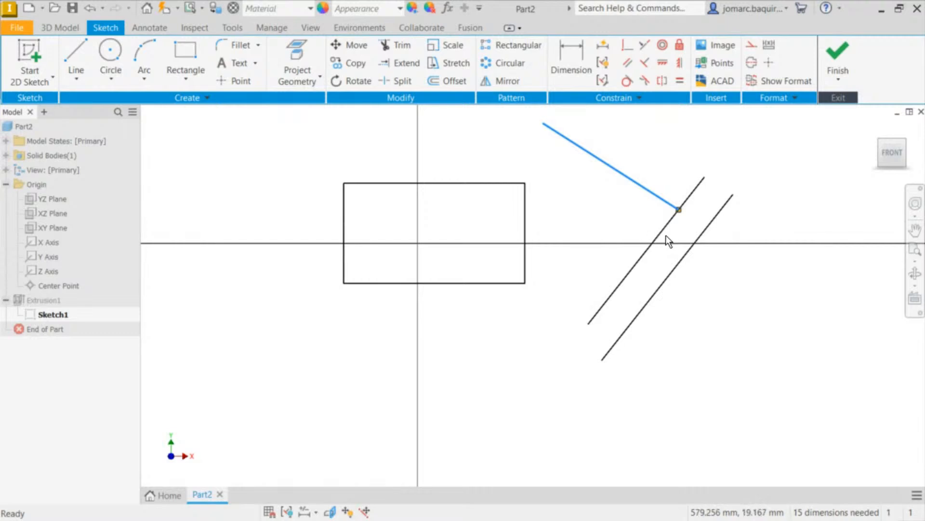
click(660, 236)
click(680, 143)
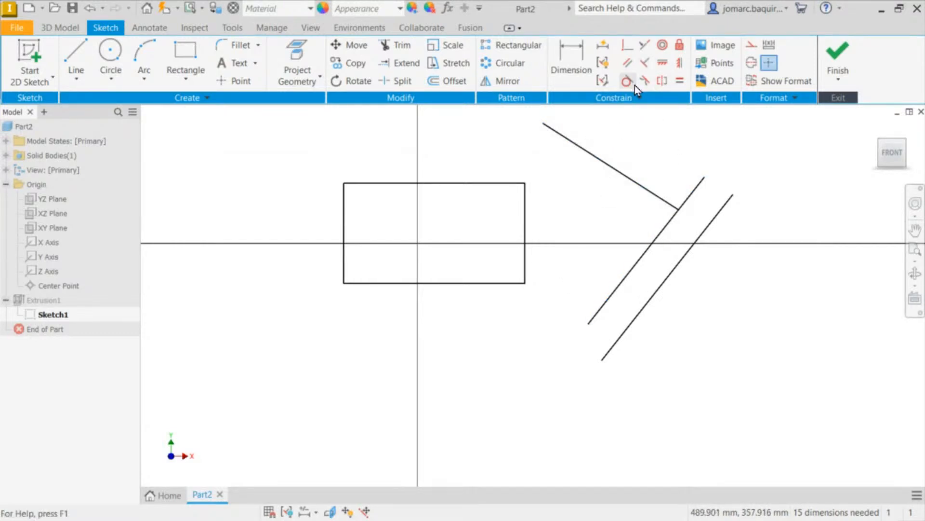
click(645, 63)
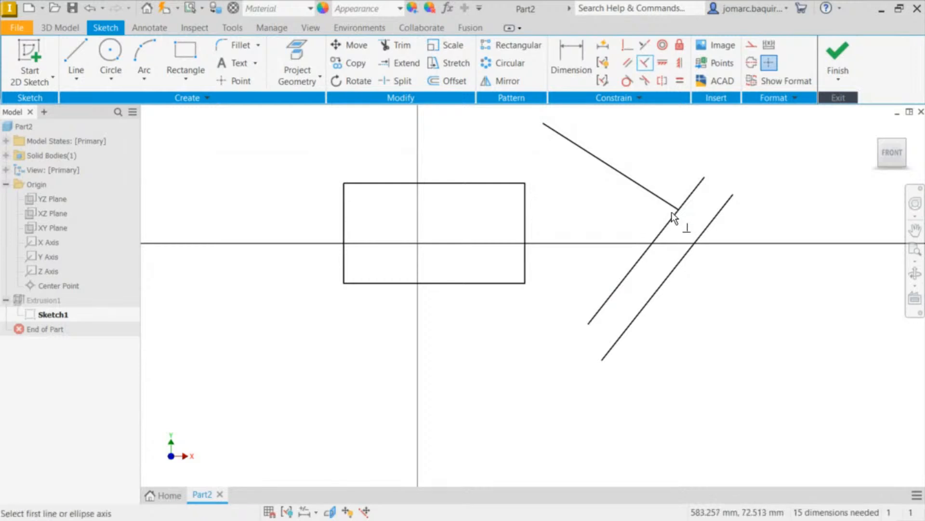
click(658, 198)
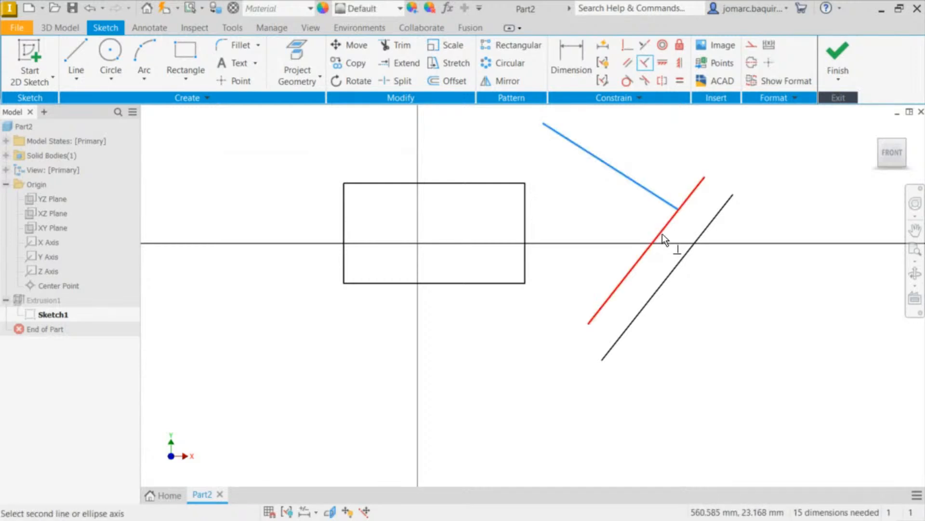
click(663, 227)
key(Escape)
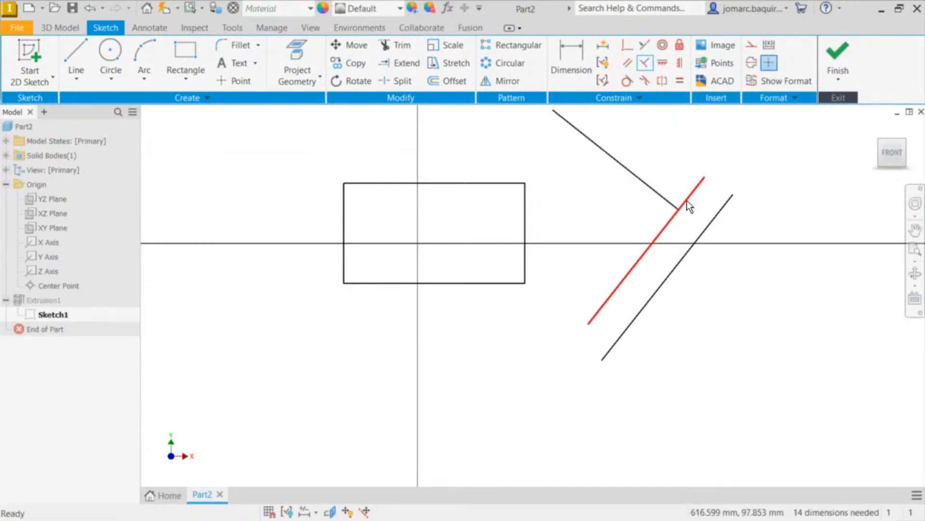
Step: Show all sketch constraints and examine the symbols on the rectangle, the parallel lines and the perpendicular line
key(F8)
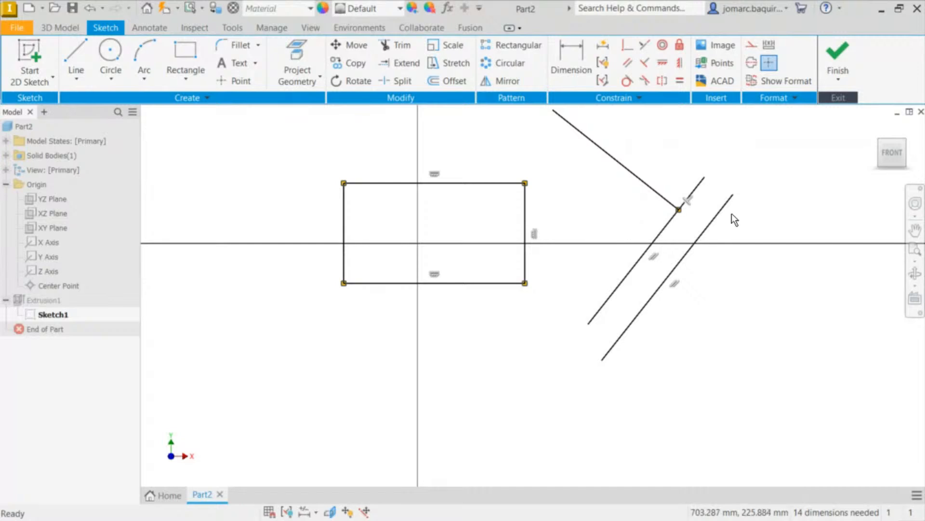
scroll(595, 243, down, 3)
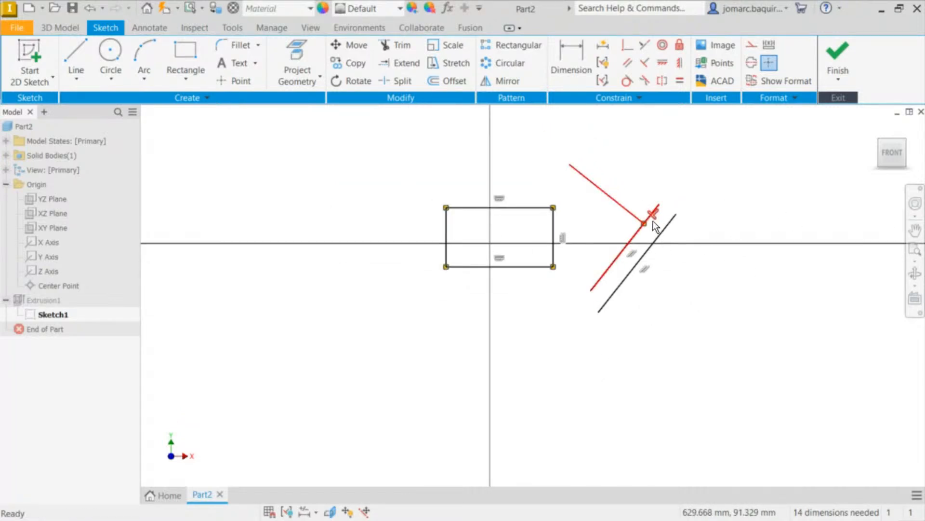
scroll(652, 220, down, 2)
scroll(653, 221, down, 2)
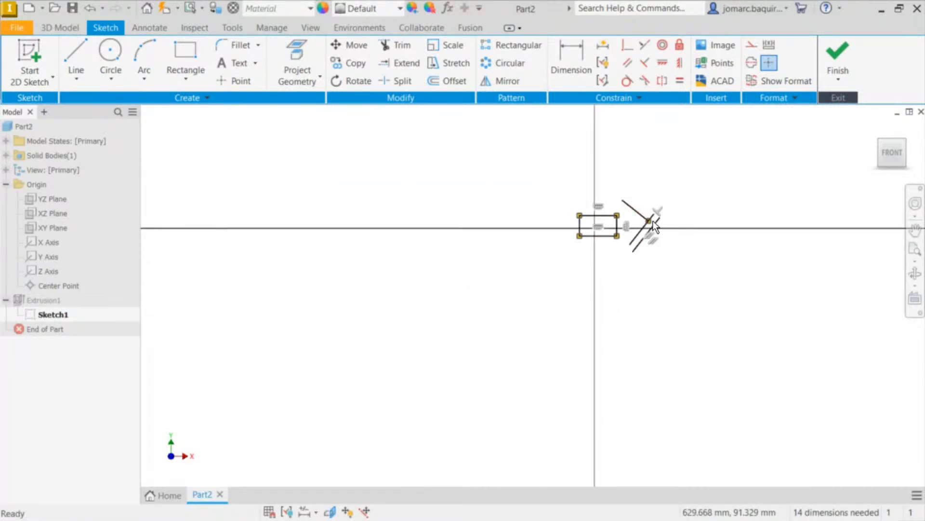
scroll(664, 198, down, 4)
scroll(664, 198, up, 9)
scroll(607, 242, down, 5)
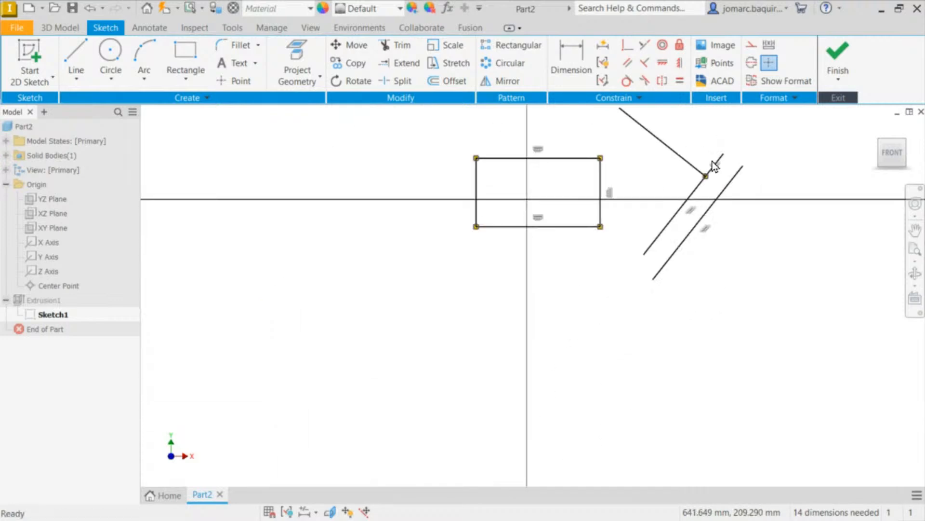
scroll(693, 218, up, 6)
scroll(692, 219, down, 1)
scroll(701, 200, down, 4)
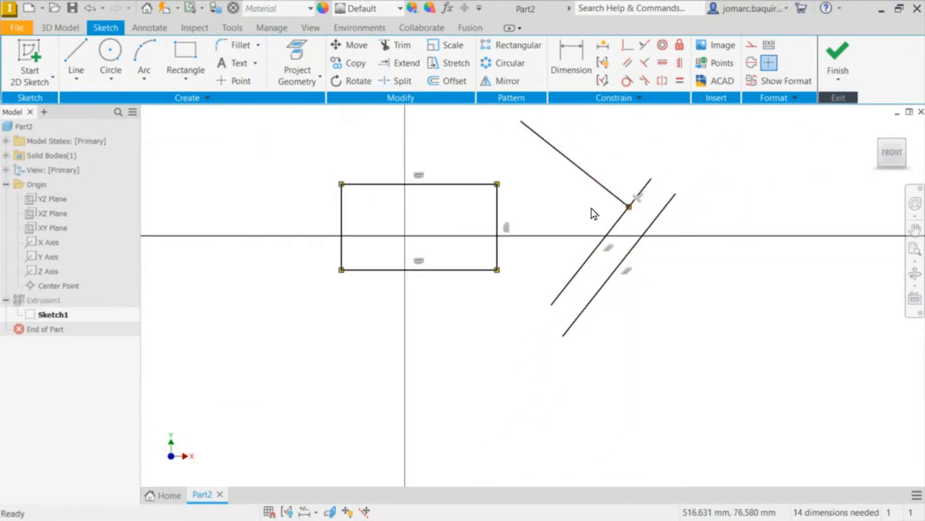
scroll(580, 221, up, 3)
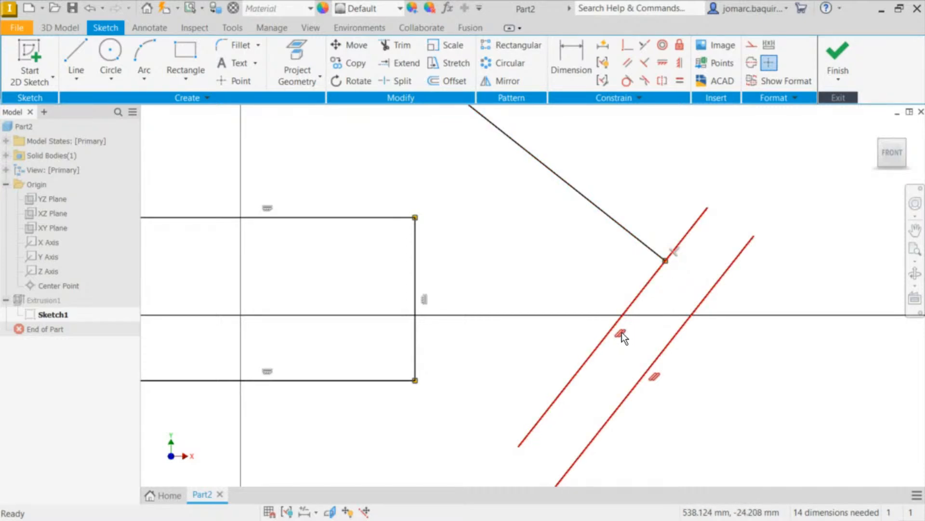
middle_drag(462, 208, 578, 187)
scroll(579, 186, down, 3)
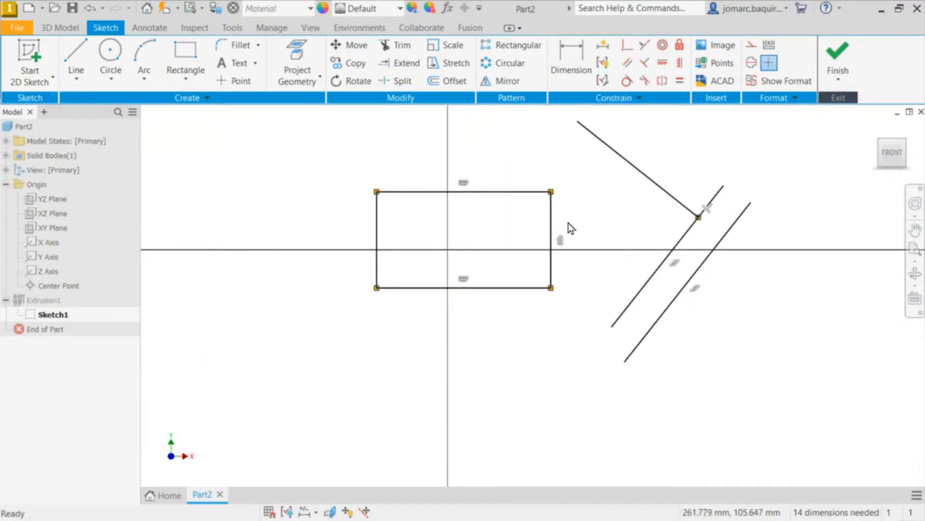
middle_drag(569, 238, 543, 257)
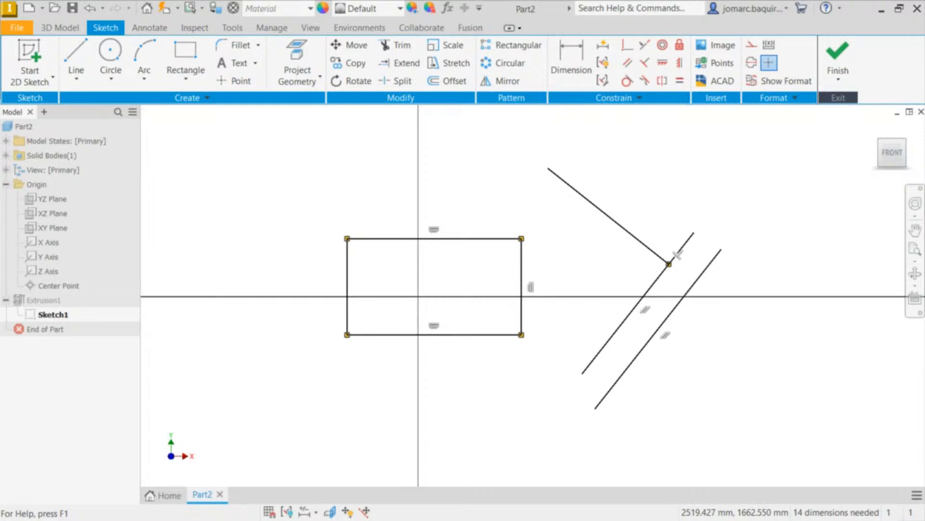
middle_drag(686, 167, 622, 189)
middle_drag(293, 213, 438, 194)
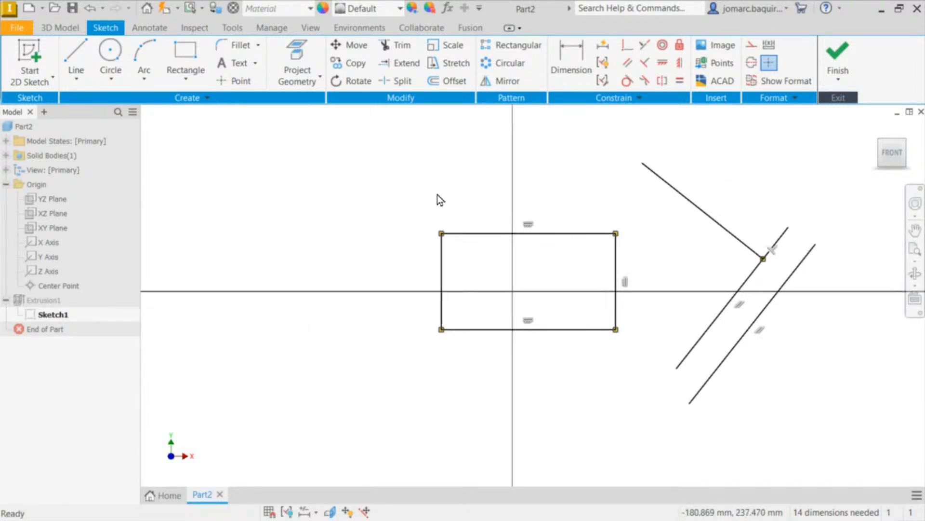
Step: Draw a separate, slightly slanted line about 420 mm long beside the rectangle, on the side opposite the parallel lines
key(l)
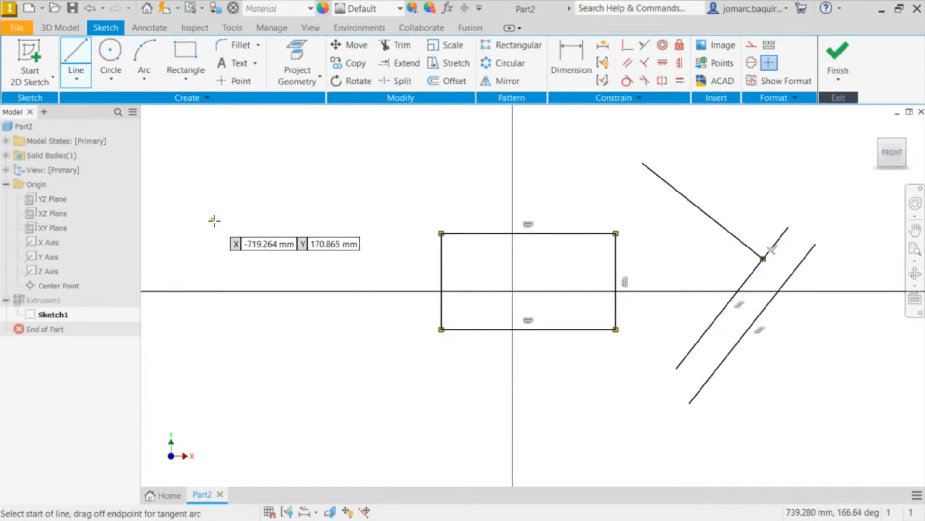
click(217, 226)
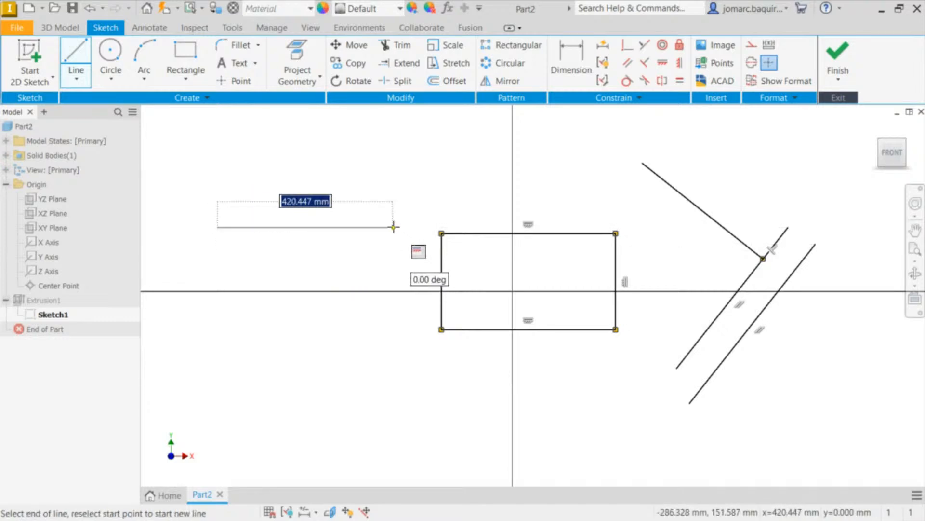
click(395, 211)
key(Escape)
key(Escape)
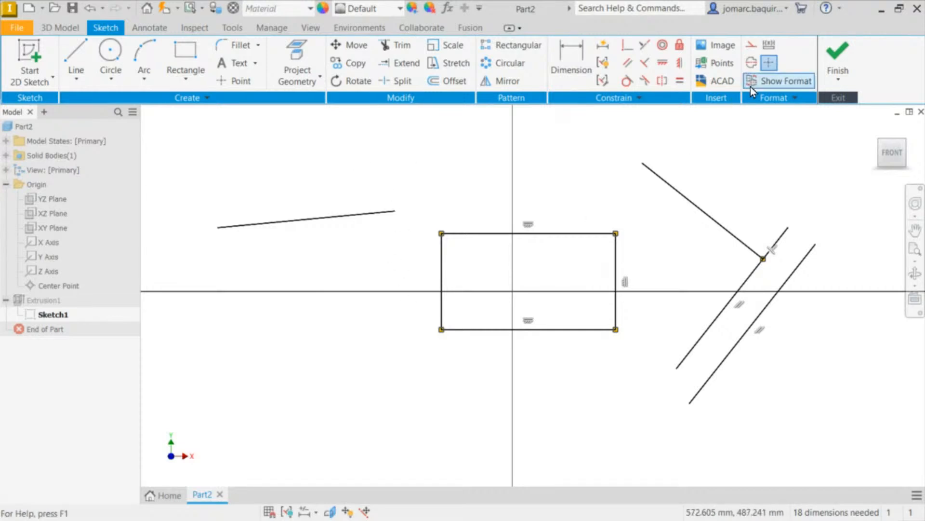
Step: Make the separate slanted line collinear with the rectangle's top edge using a Collinear constraint
click(332, 222)
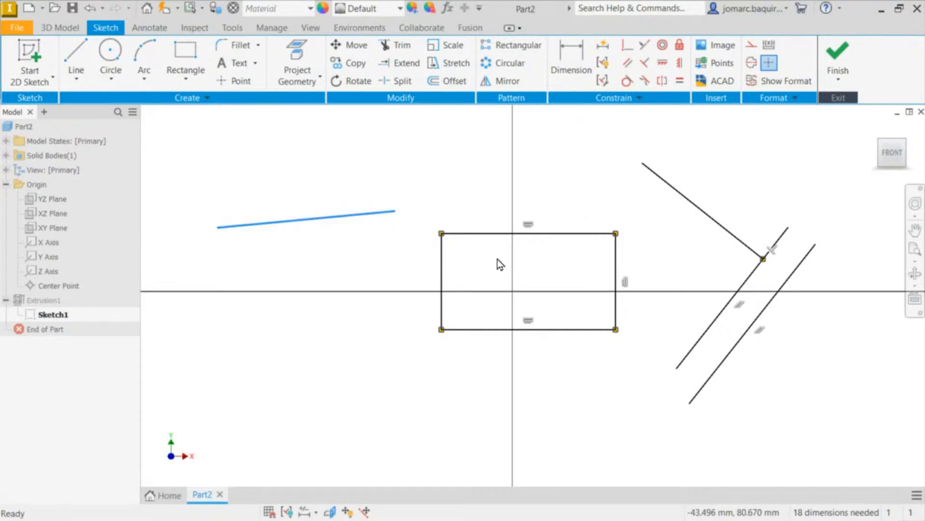
ctrl+click(505, 235)
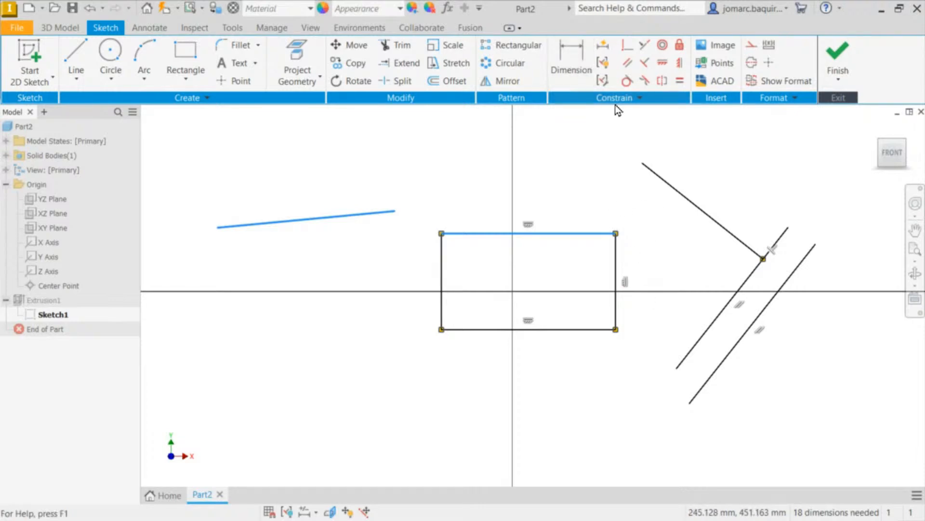
click(429, 193)
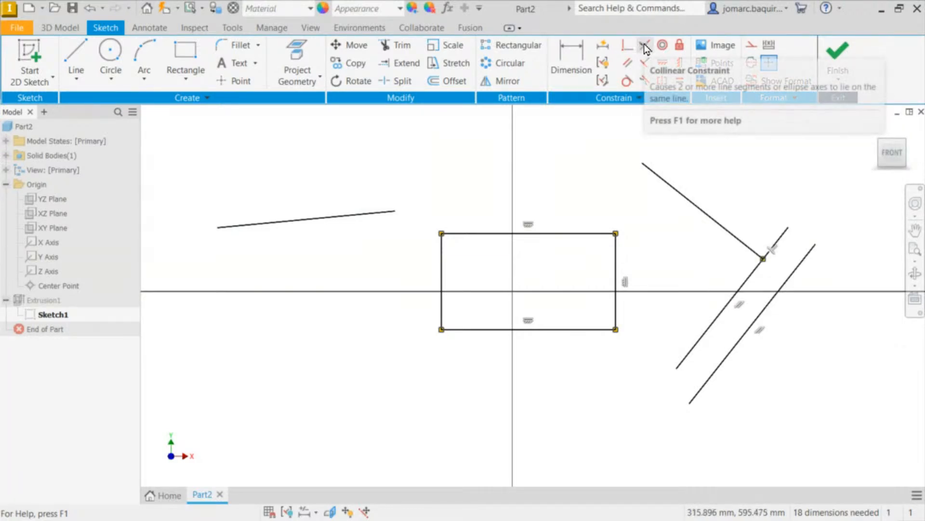
click(644, 45)
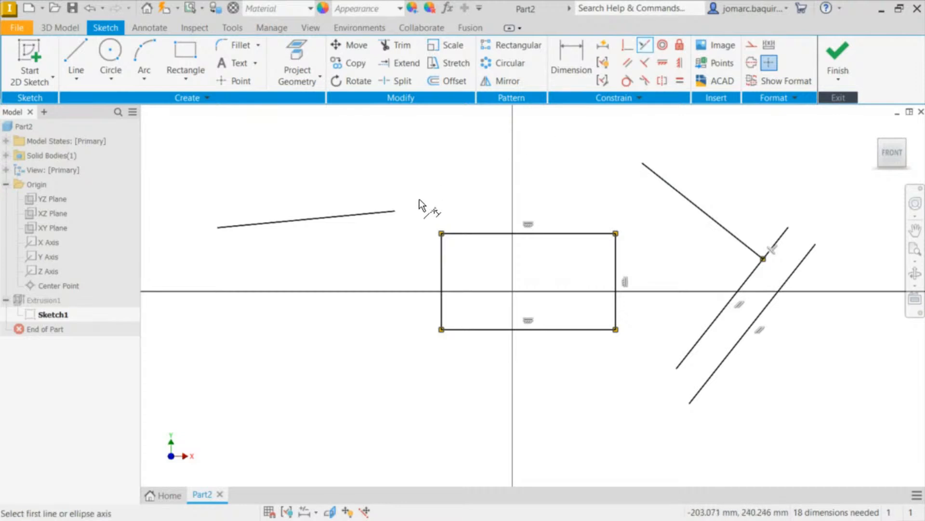
click(363, 214)
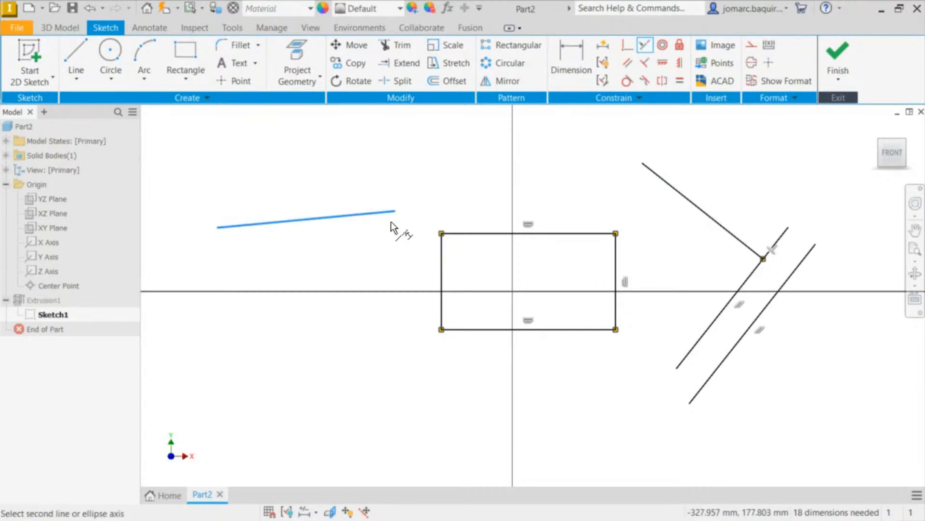
click(480, 235)
key(Escape)
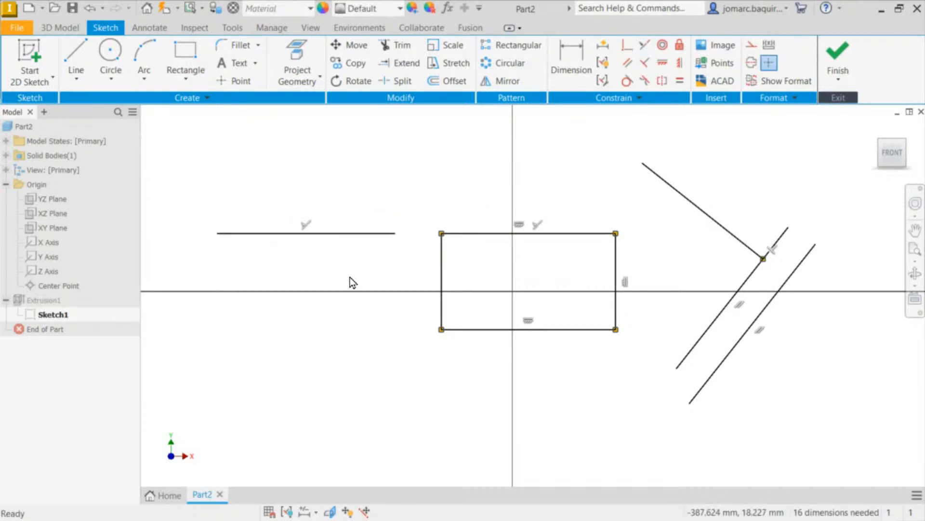
Step: Test the Collinear constraint by moving the separate line up and partway back down together with the rectangle's top edge
drag(361, 233, 346, 148)
key(Escape)
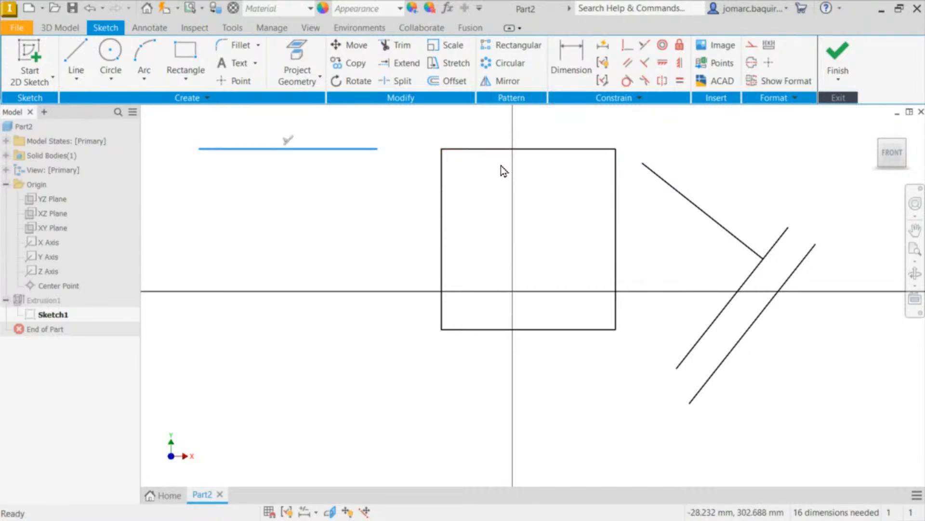
drag(336, 149, 374, 194)
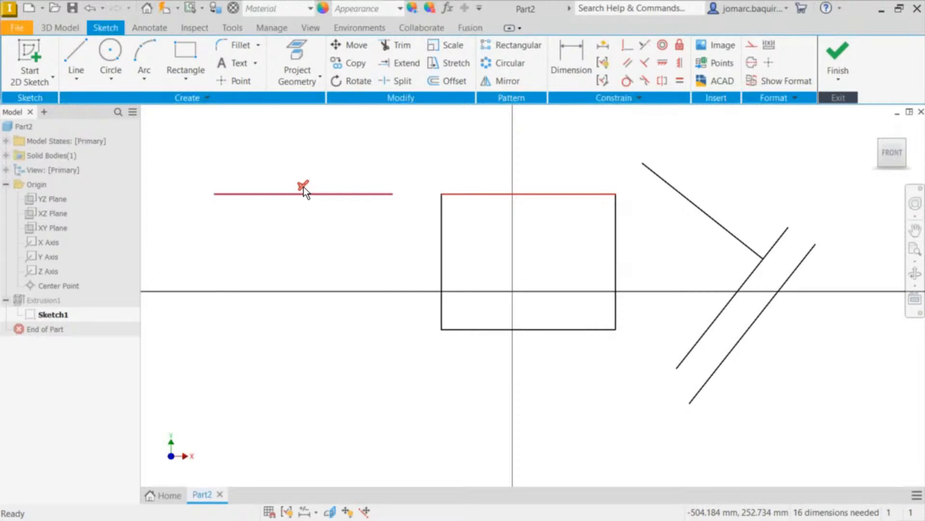
click(341, 163)
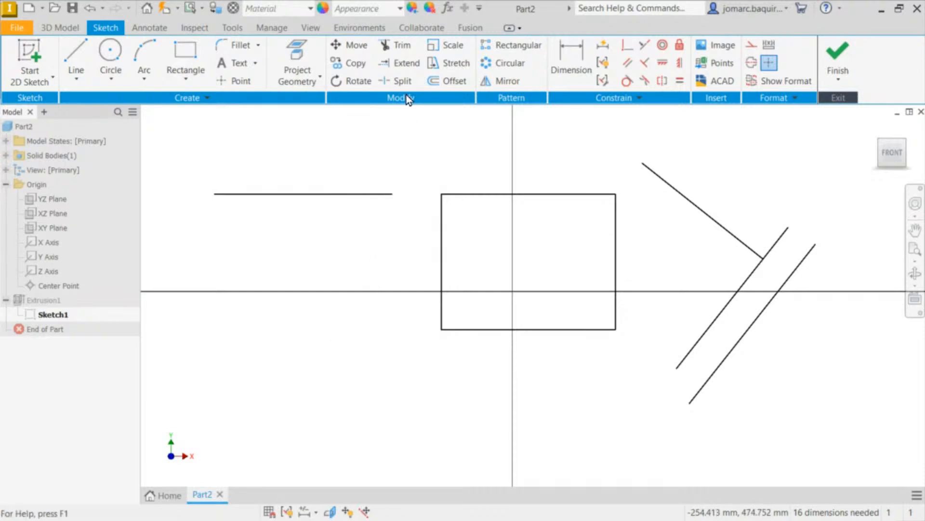
Step: Delete the collinear line and the three slanted lines on the other side, keeping only the rectangle
drag(359, 235, 250, 111)
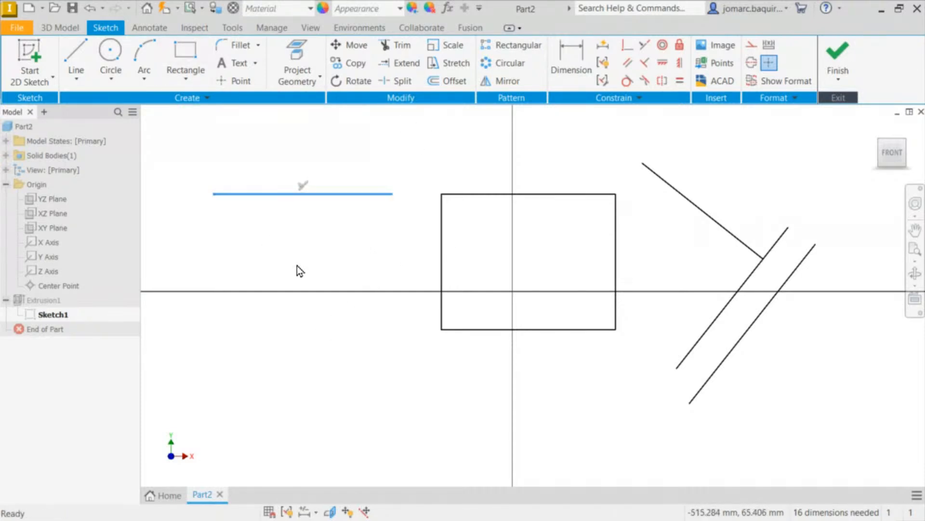
key(Delete)
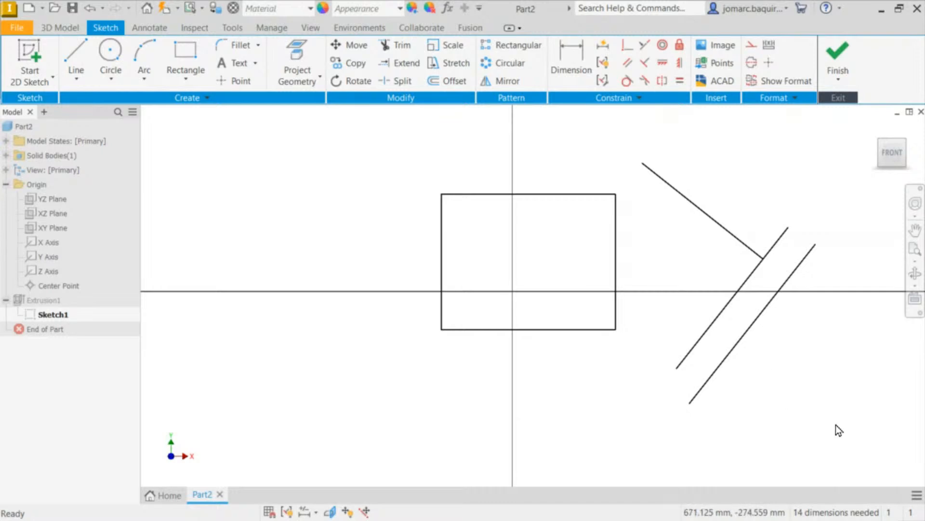
drag(837, 425, 714, 176)
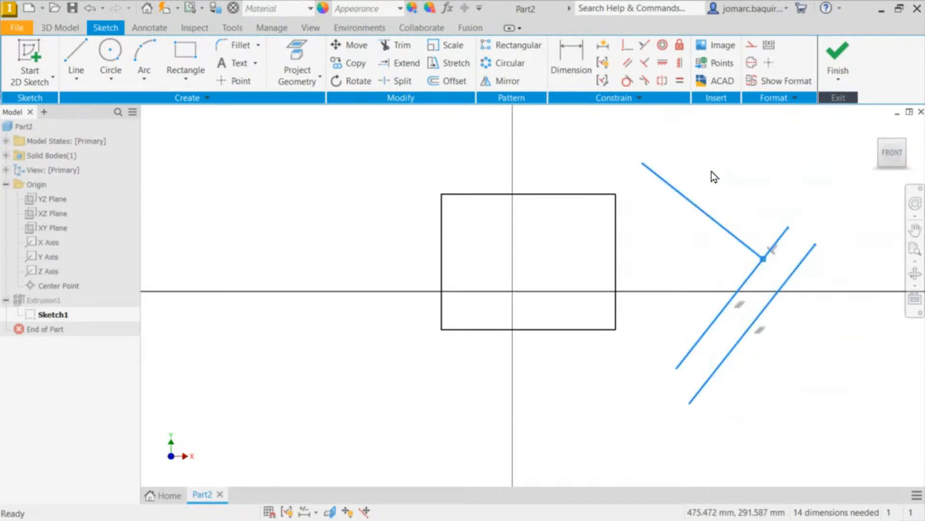
key(Delete)
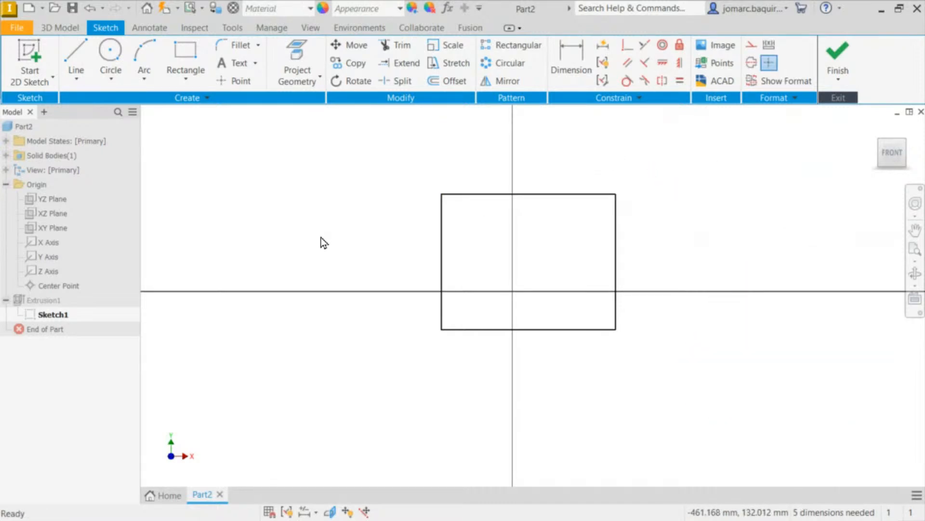
key(c)
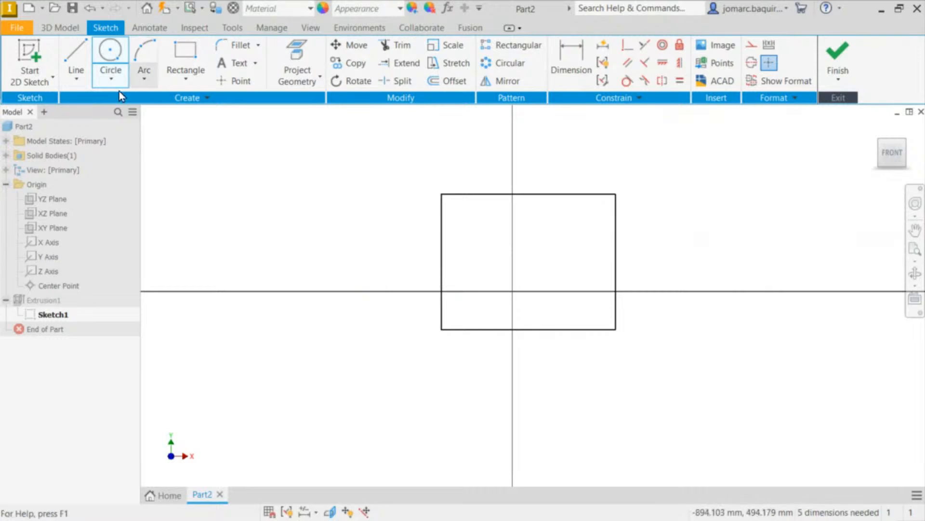
click(111, 79)
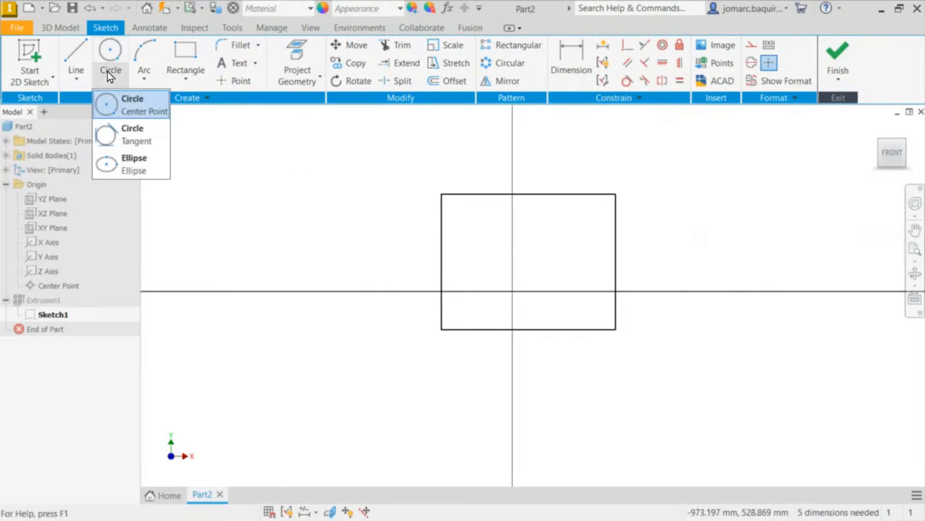
click(317, 219)
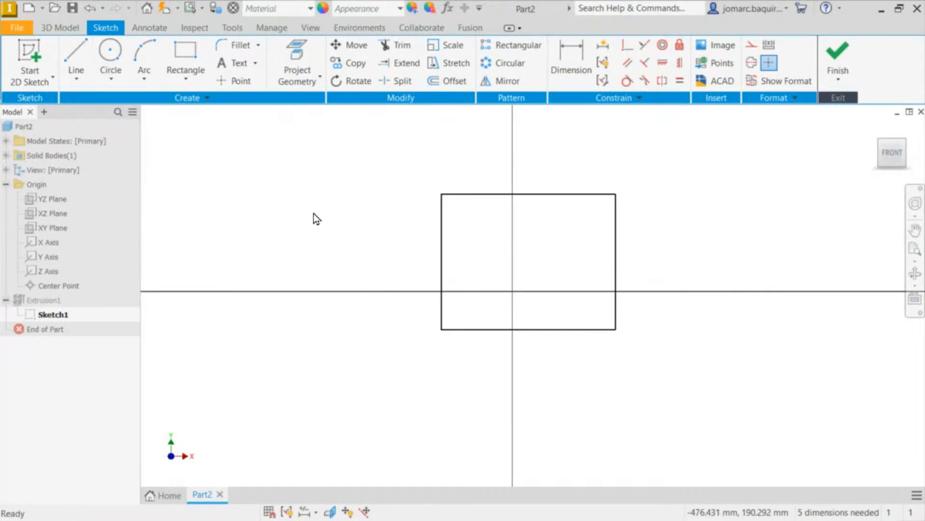
key(c)
key(Escape)
Step: Draw two separate center-point circles of similar size, one on each side of the rectangle
key(c)
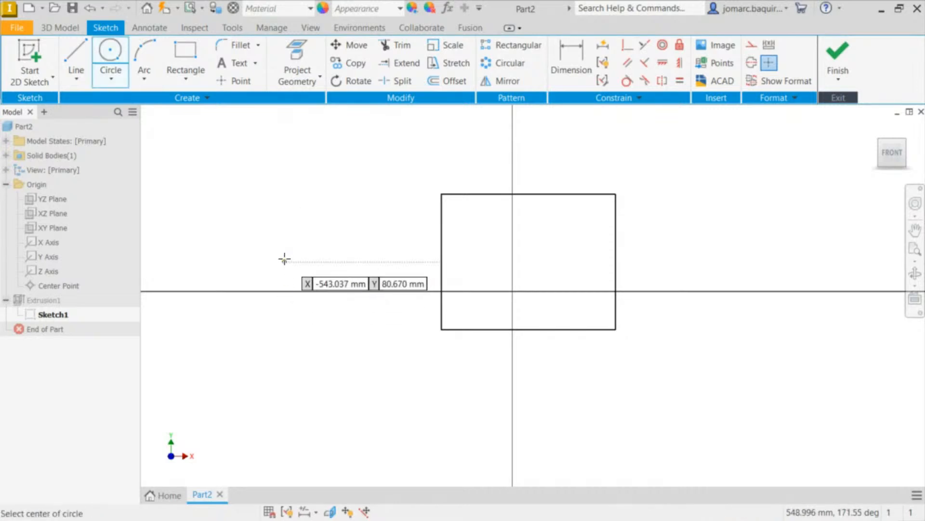
click(274, 244)
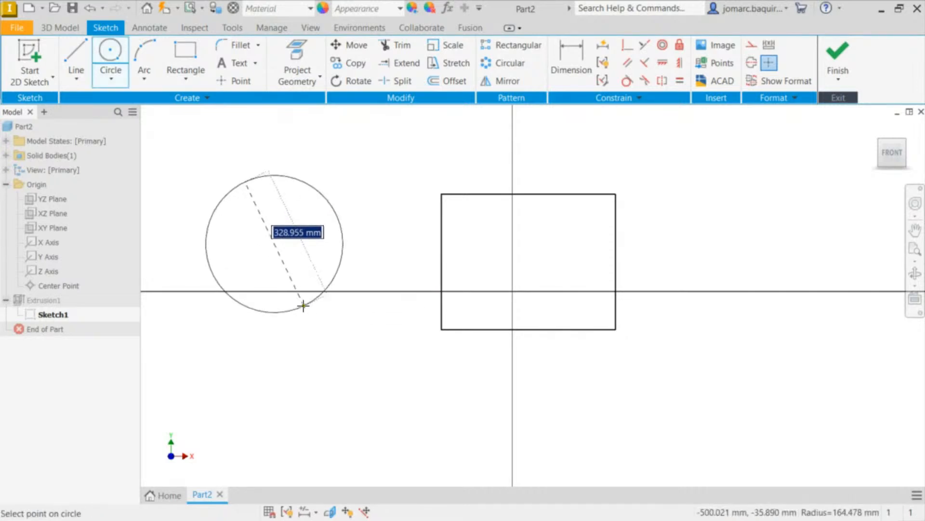
click(305, 311)
click(734, 227)
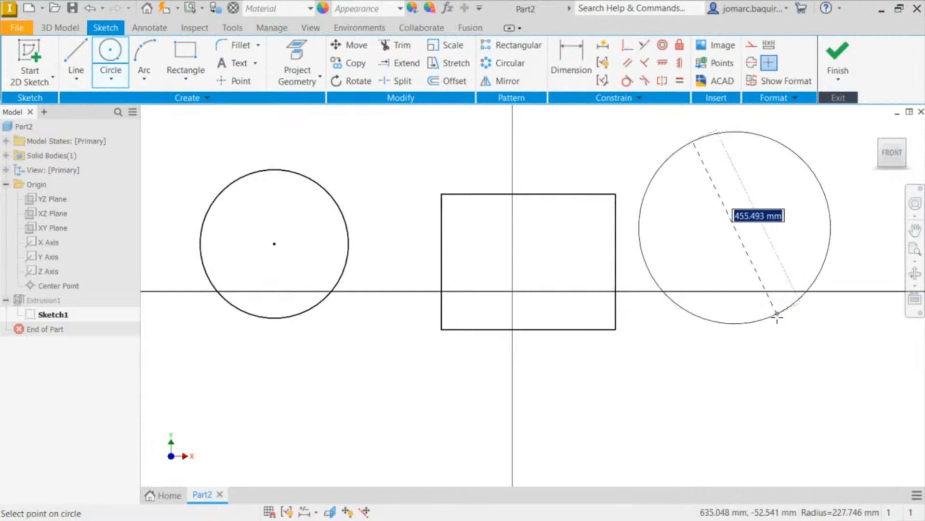
click(767, 298)
key(Escape)
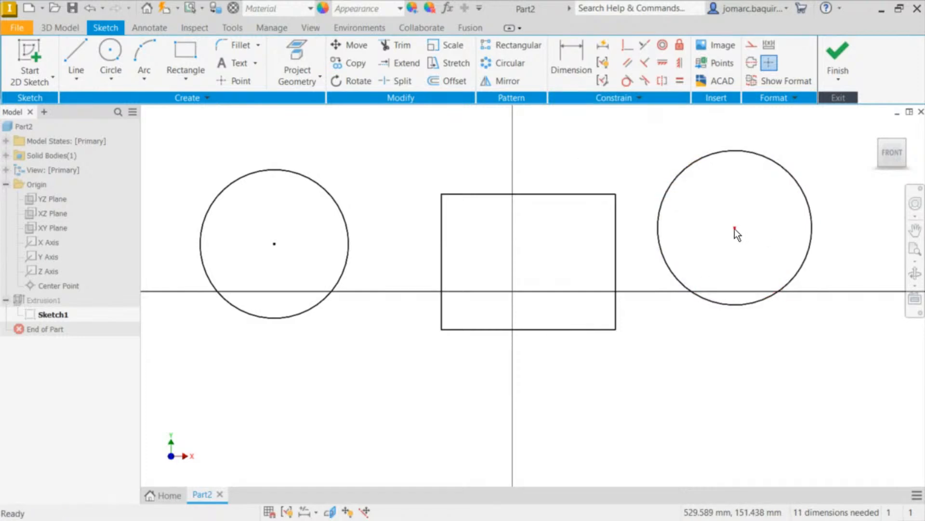
Step: Reposition both circles closer to the rectangle by their centres and reduce their sizes slightly by their edges
drag(734, 228, 753, 262)
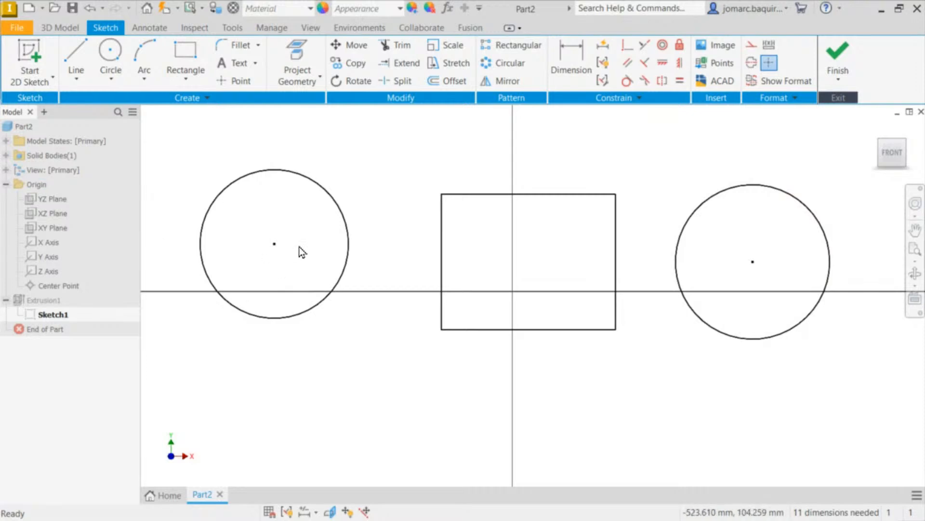
drag(275, 244, 298, 255)
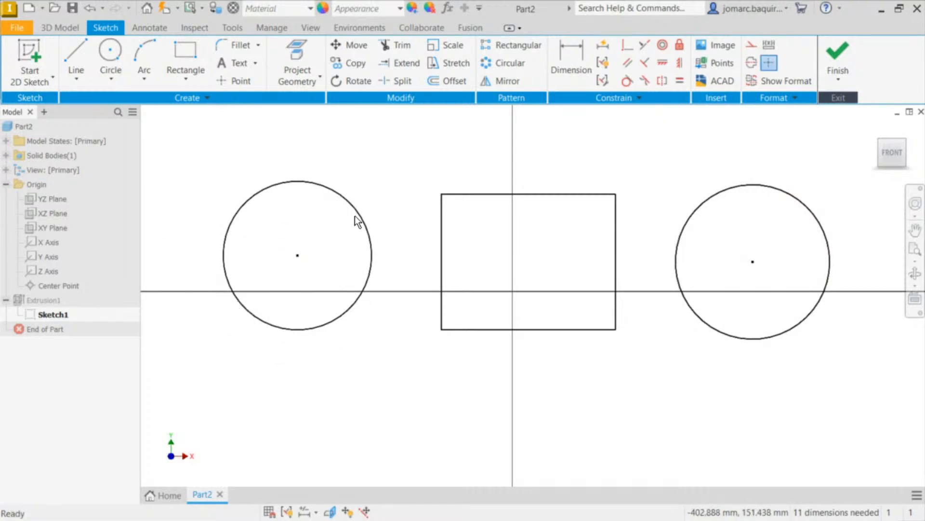
mouse_move(357, 215)
mouse_down()
mouse_move(419, 159)
mouse_move(323, 212)
mouse_move(373, 190)
mouse_move(348, 206)
mouse_up()
mouse_move(798, 201)
mouse_down()
mouse_move(826, 192)
mouse_move(795, 207)
mouse_up()
drag(756, 265, 723, 263)
drag(298, 255, 332, 252)
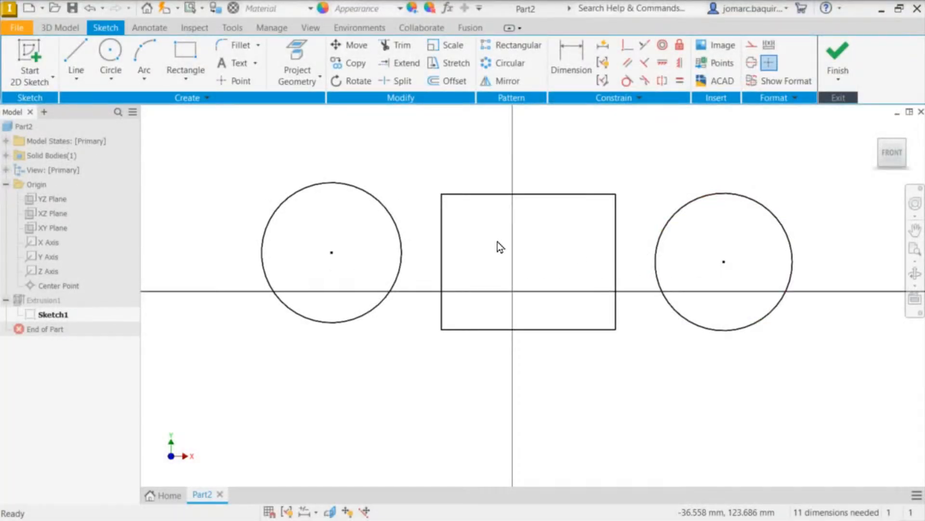
Step: Give the two circles the same radius with an Equal constraint, taking the left circle as the first selection
click(680, 81)
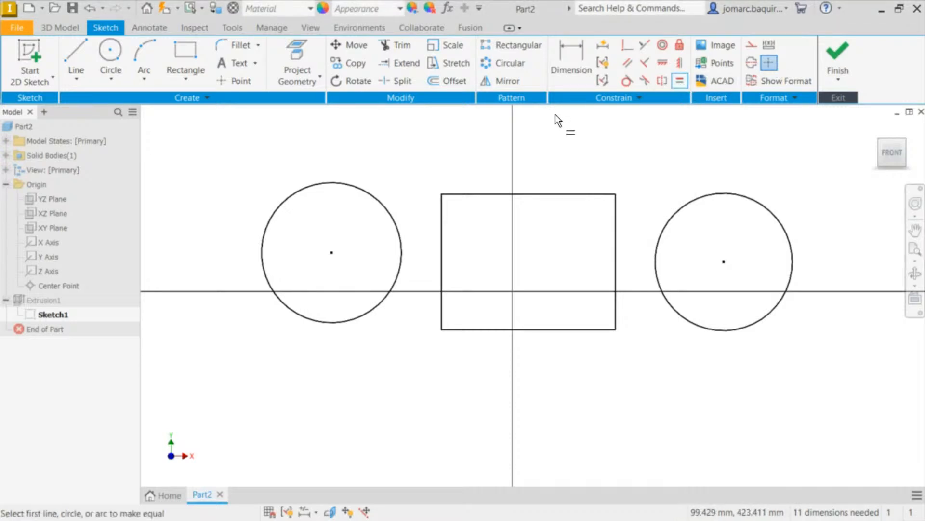
click(360, 191)
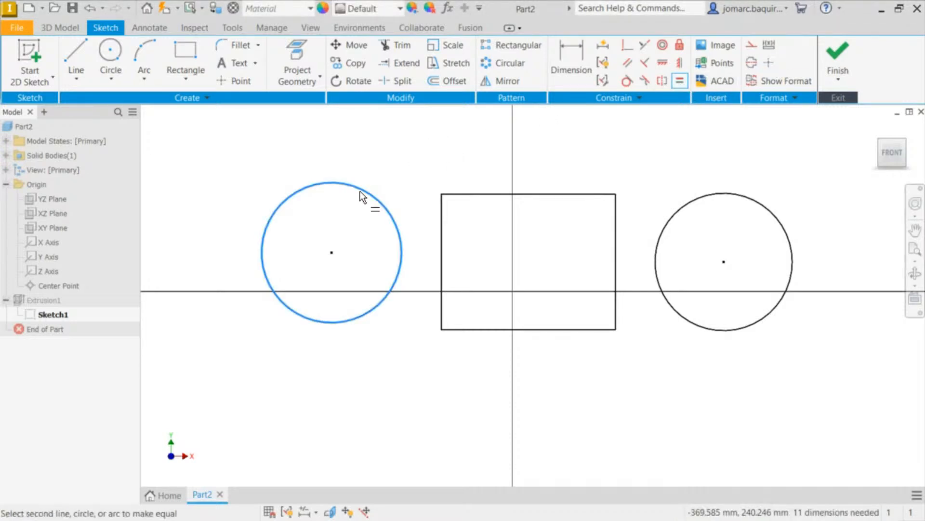
click(751, 198)
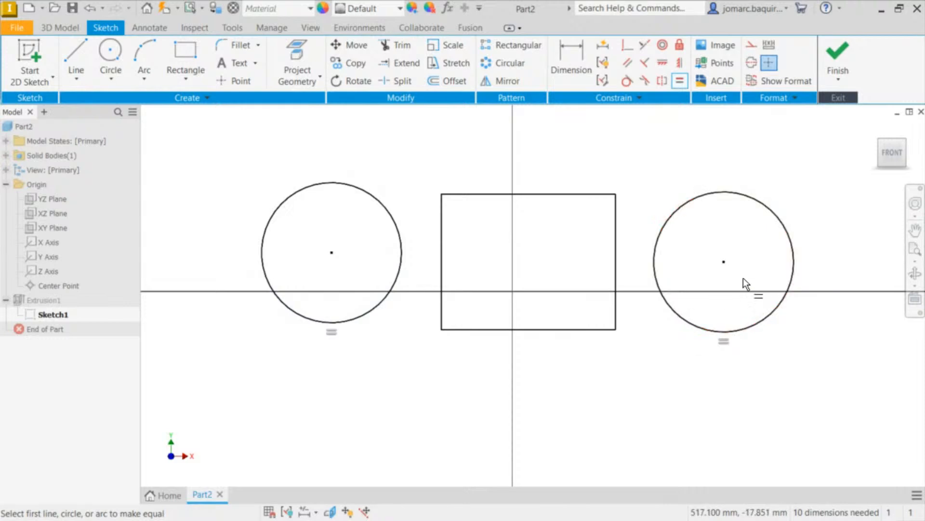
key(Escape)
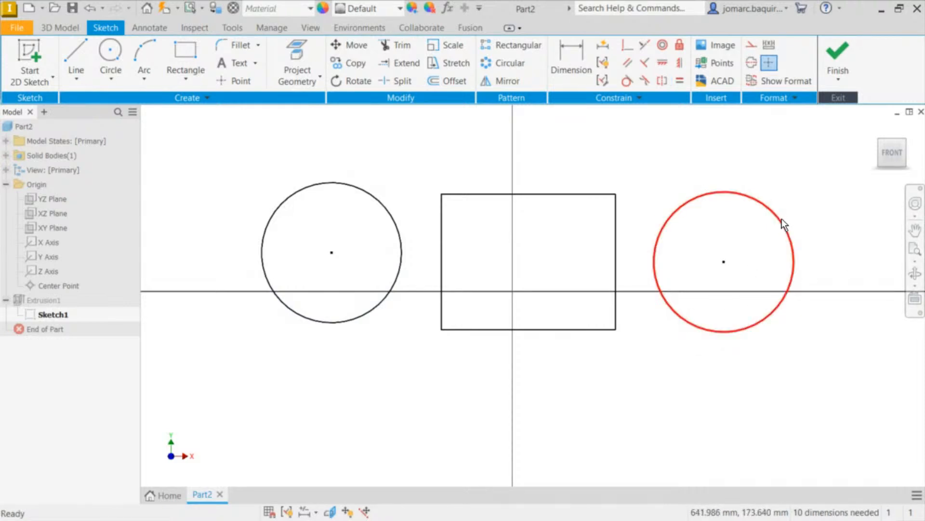
Step: Test the Equal constraint by resizing the circles from their edges, leaving them slightly larger
mouse_move(786, 231)
mouse_down()
mouse_move(843, 192)
mouse_move(776, 220)
mouse_move(817, 192)
mouse_move(761, 221)
mouse_move(828, 192)
mouse_move(781, 217)
mouse_up()
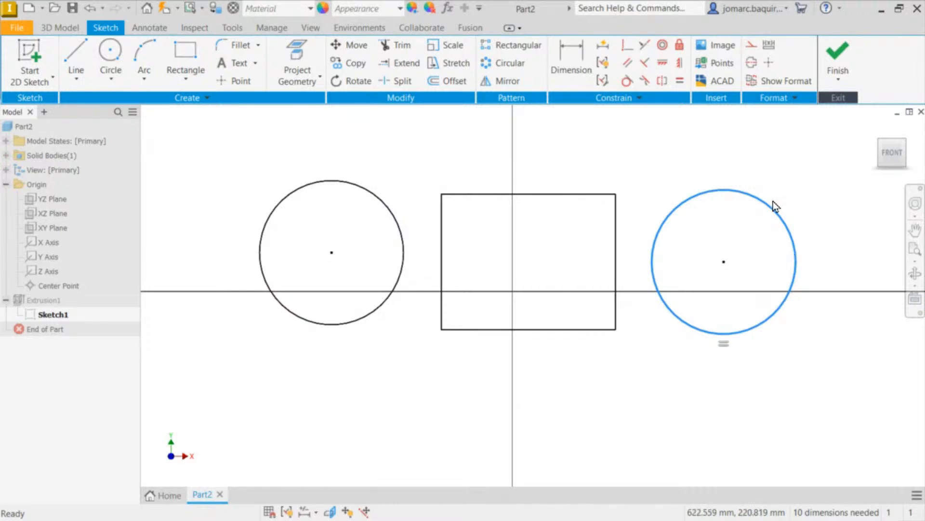
mouse_move(360, 184)
mouse_down()
mouse_move(403, 176)
mouse_move(367, 198)
mouse_up()
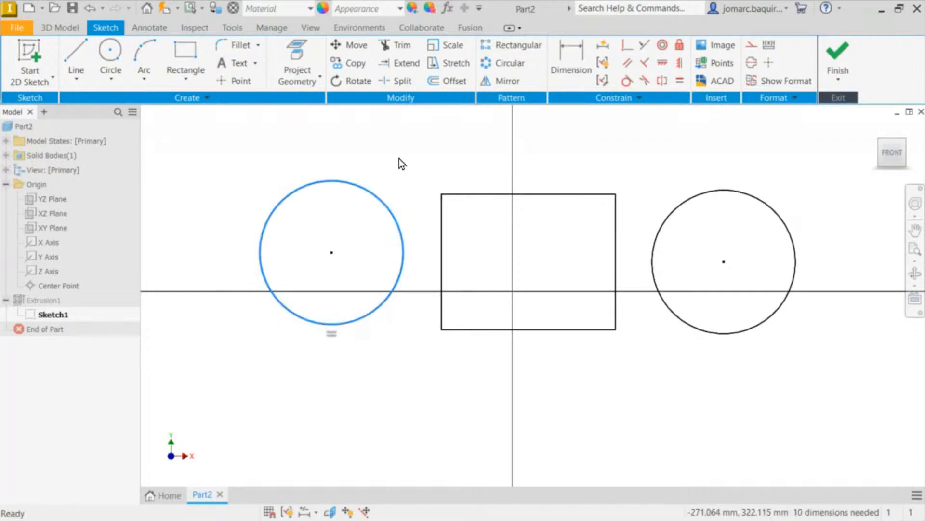
click(389, 219)
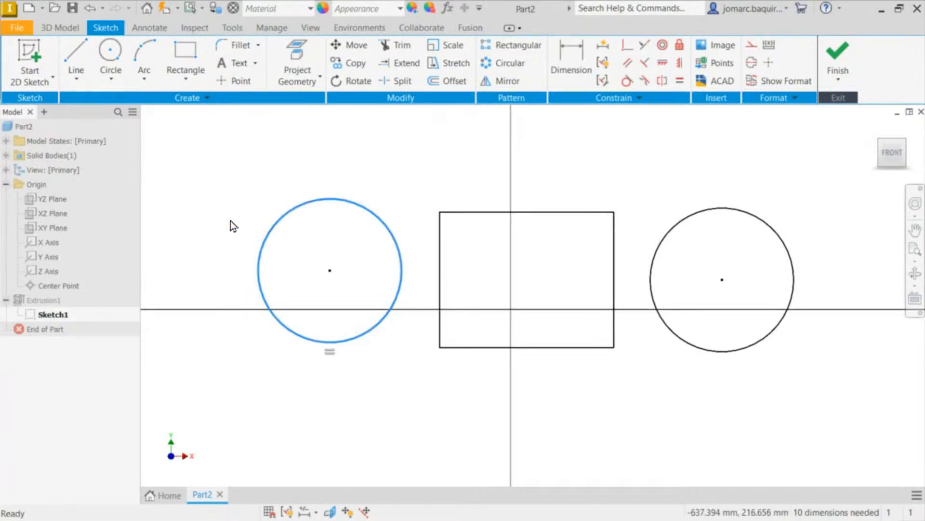
Step: Draw two slanted, roughly parallel lines of different lengths above the left circle
key(l)
click(188, 176)
double_click(282, 136)
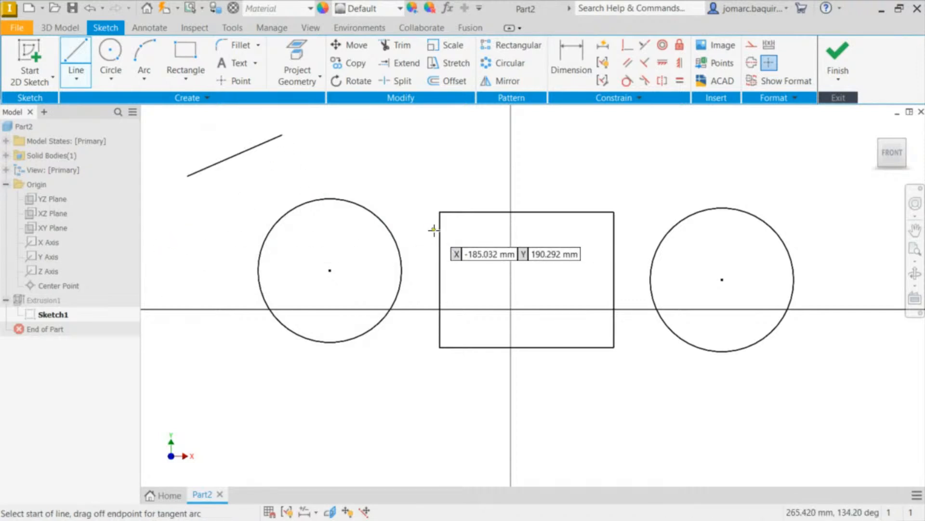
click(199, 221)
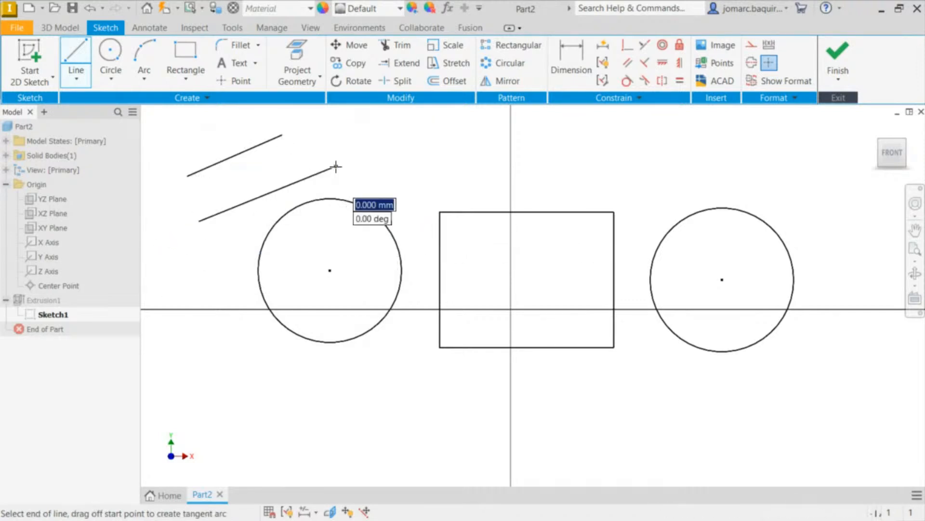
click(336, 167)
key(Escape)
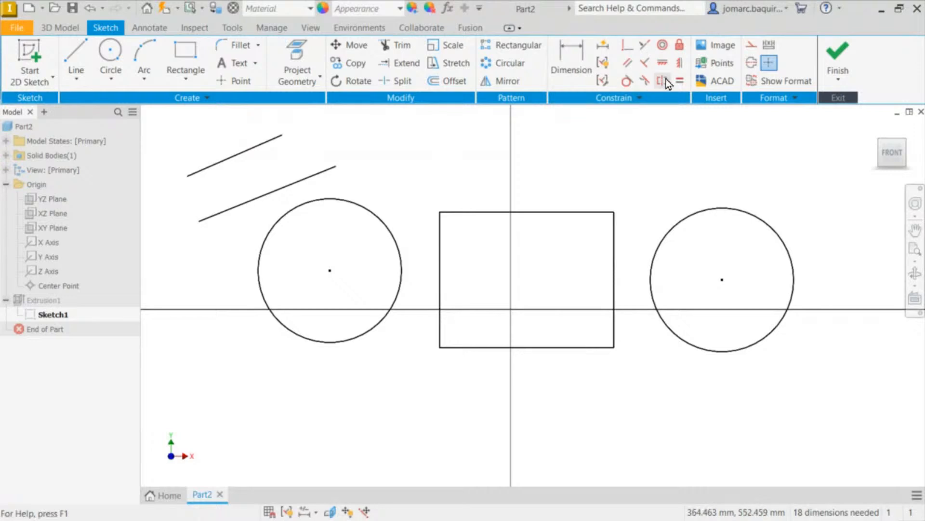
Step: Make the longer slanted line the same length as the shorter upper one using an Equal constraint
click(680, 81)
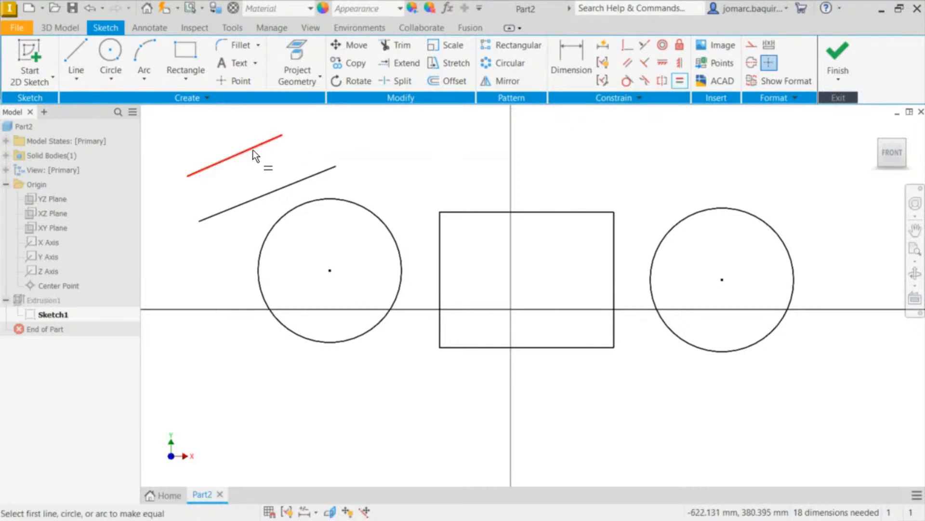
key(Escape)
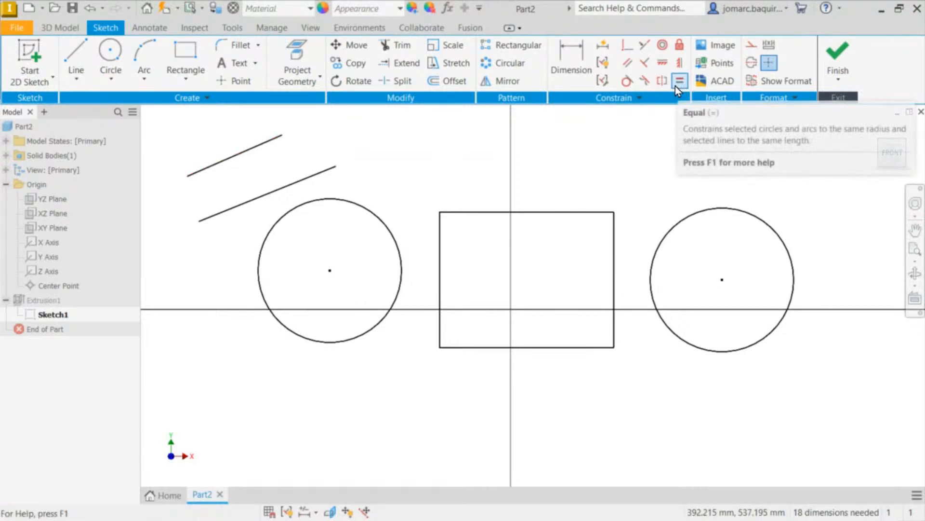
click(676, 84)
click(237, 157)
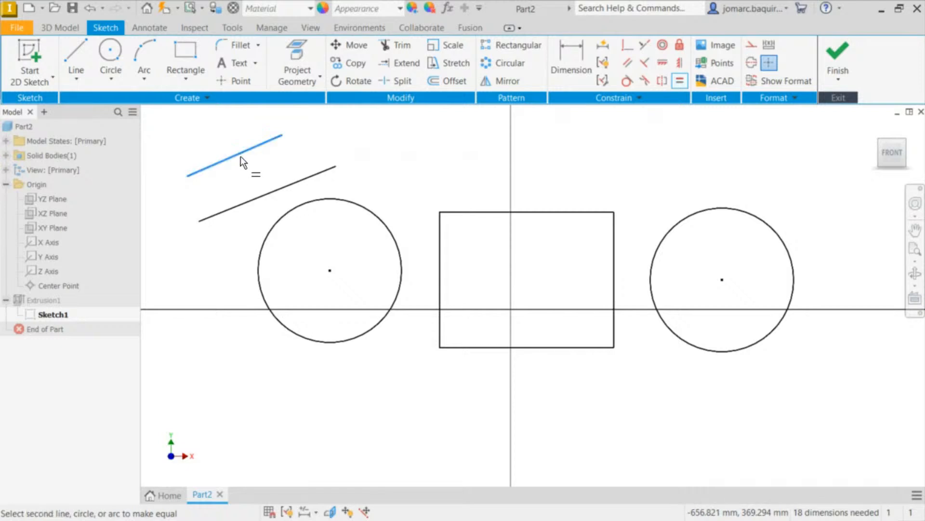
click(259, 199)
key(Escape)
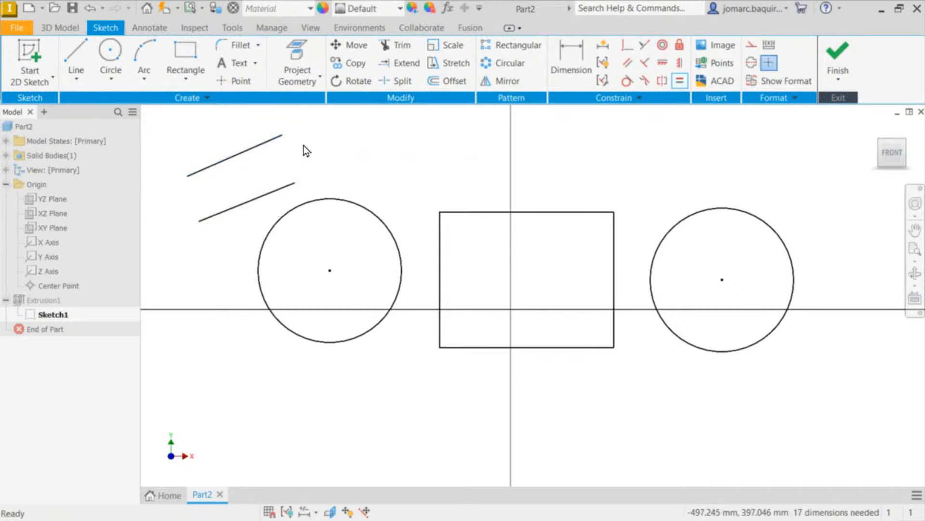
Step: Test the equal-length lines by moving their endpoints so that both slant more steeply
drag(283, 135, 264, 131)
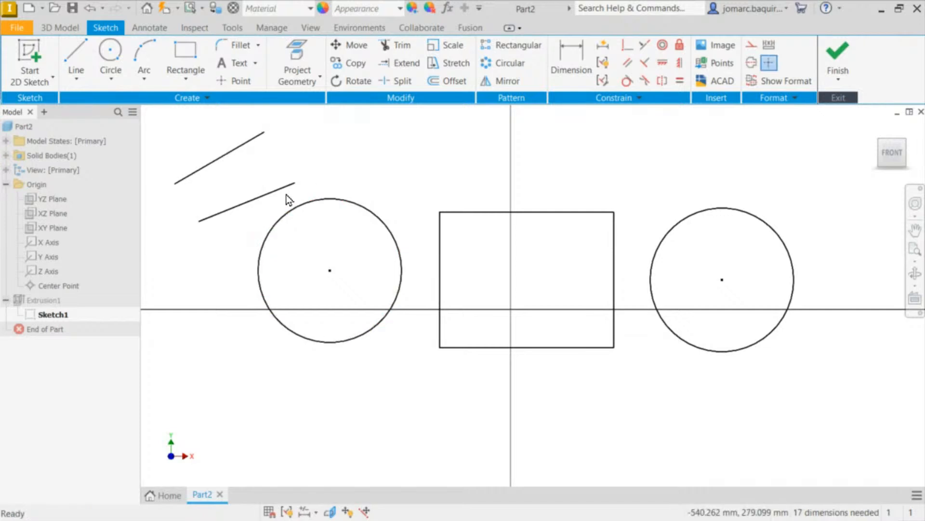
drag(295, 183, 287, 157)
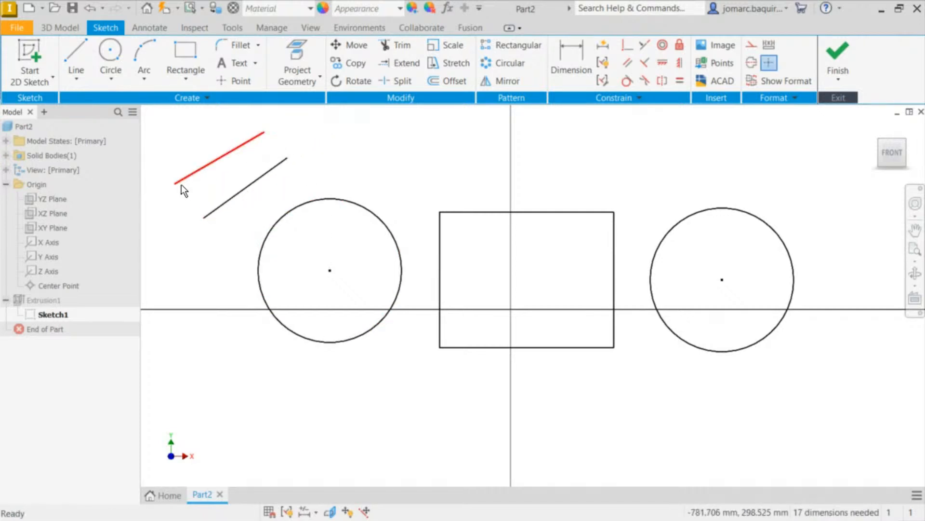
mouse_move(176, 185)
mouse_down()
mouse_move(197, 184)
mouse_move(184, 190)
mouse_up()
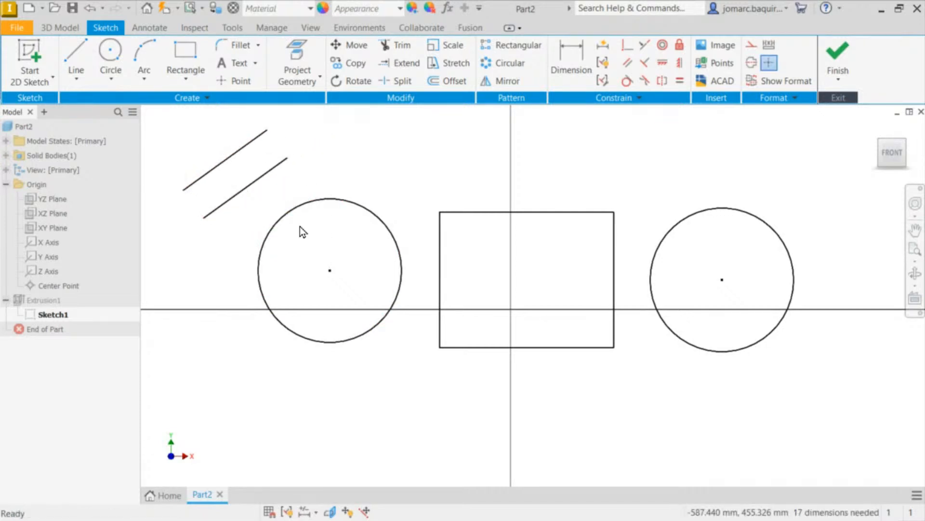
Step: Delete both equal-length slanted lines, keeping the rectangle and the two circles
click(177, 140)
drag(163, 118, 304, 250)
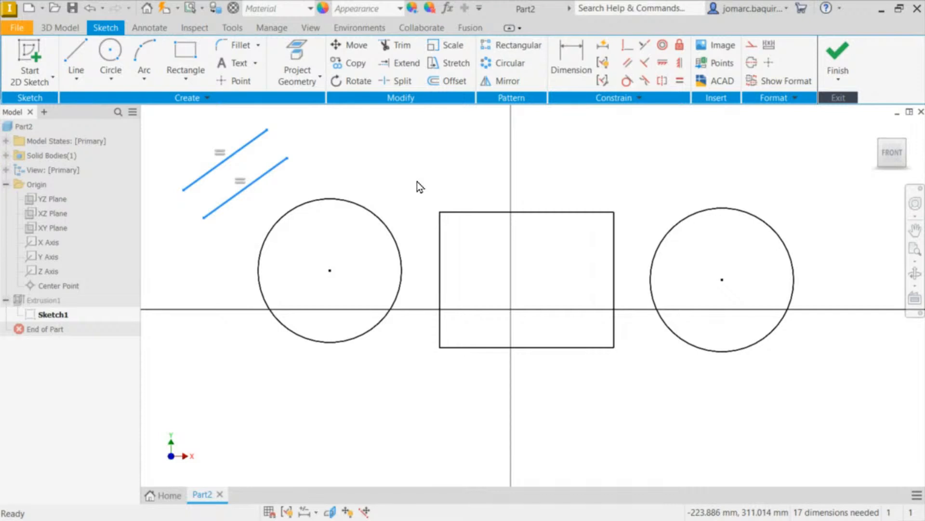
key(Delete)
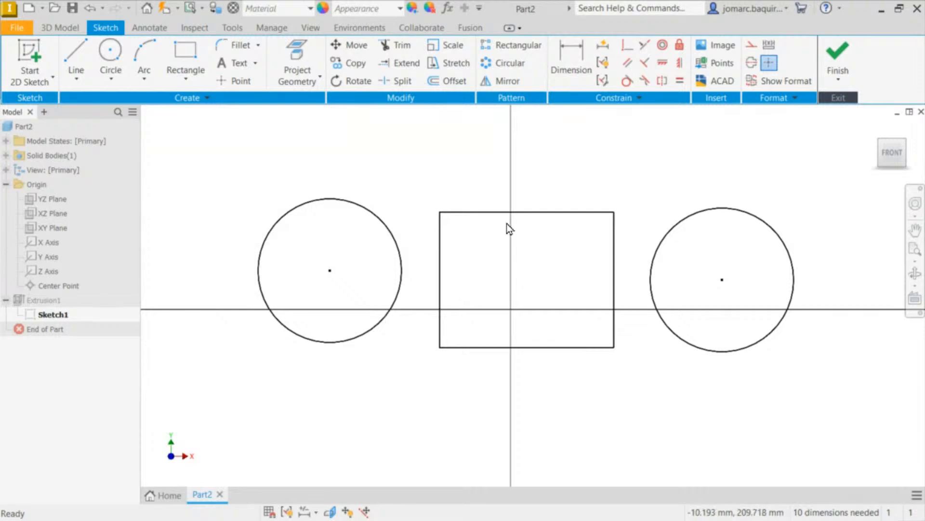
Step: Draw two additional smaller circles, one outside each of the existing circles, roughly level with them
scroll(507, 224, down, 5)
scroll(599, 182, up, 3)
middle_drag(526, 218, 585, 196)
scroll(585, 196, up, 3)
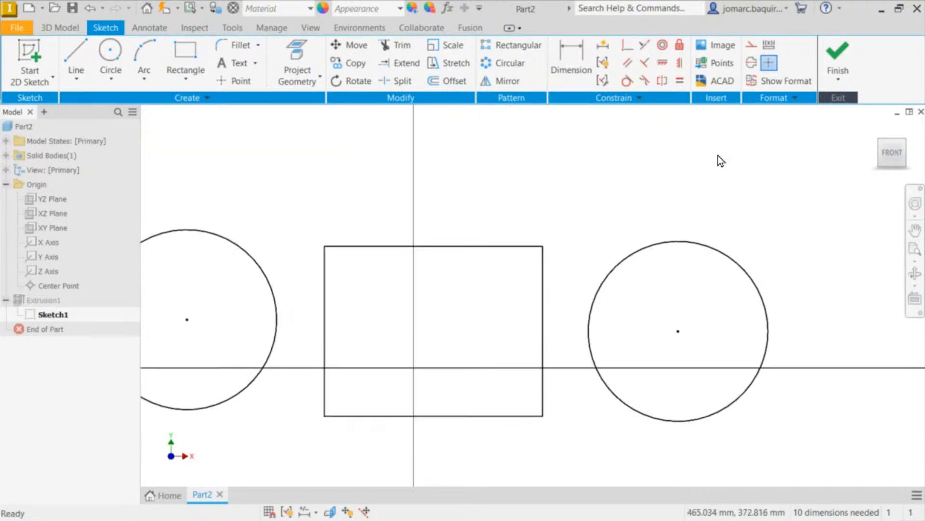
scroll(651, 175, down, 3)
middle_drag(651, 176, 607, 186)
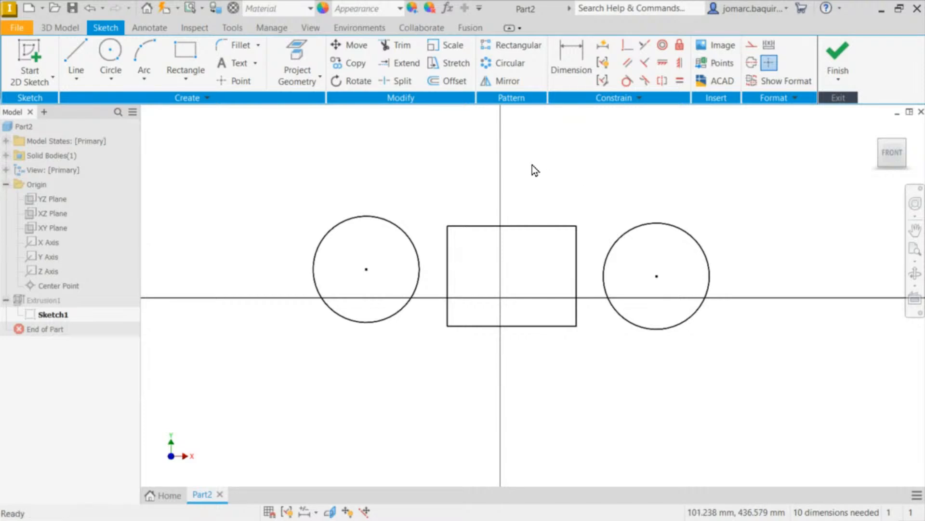
key(c)
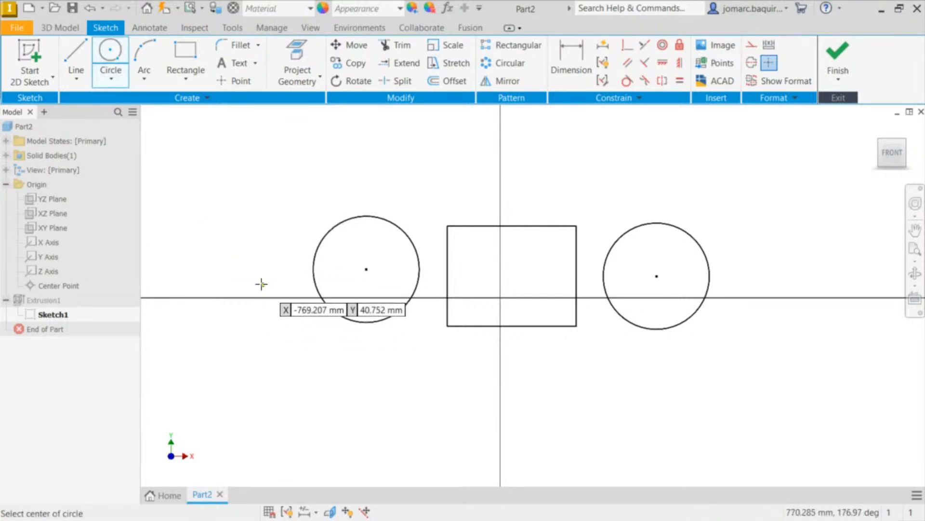
click(227, 275)
click(241, 296)
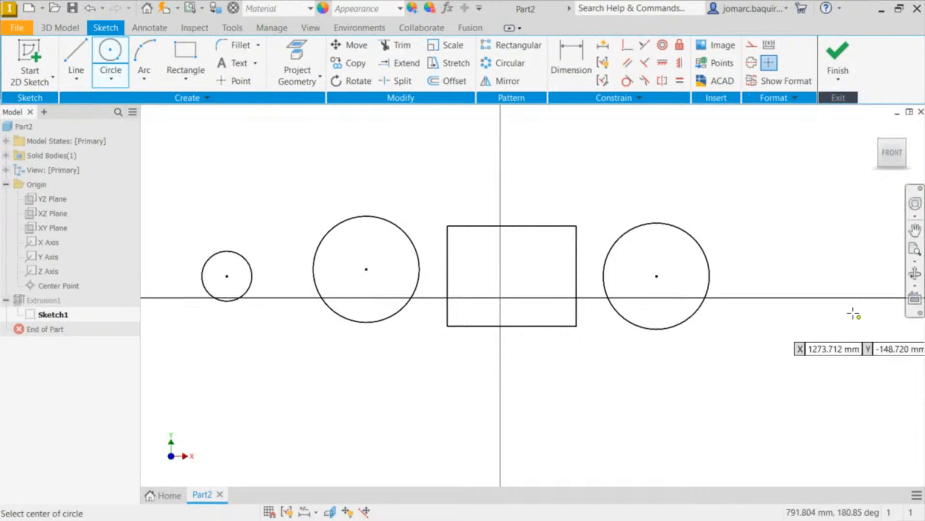
click(769, 269)
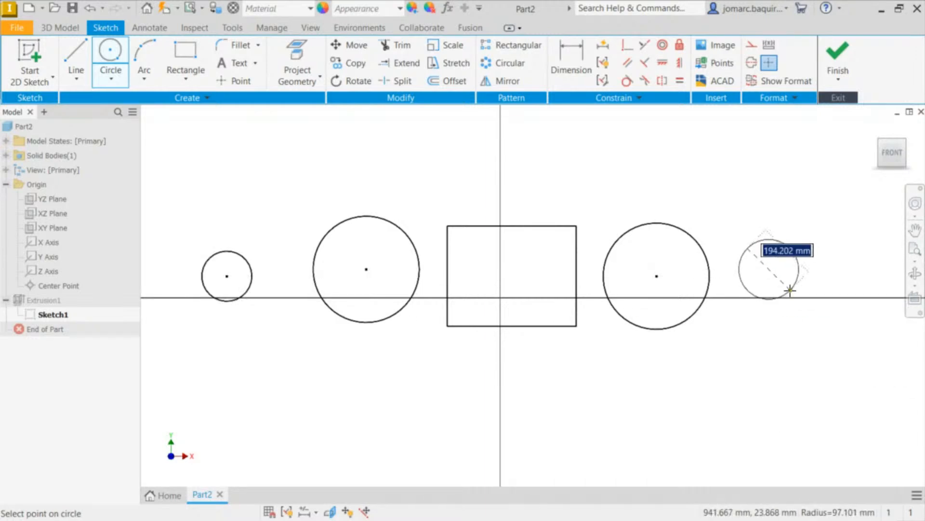
click(792, 286)
middle_drag(611, 184, 568, 192)
key(Escape)
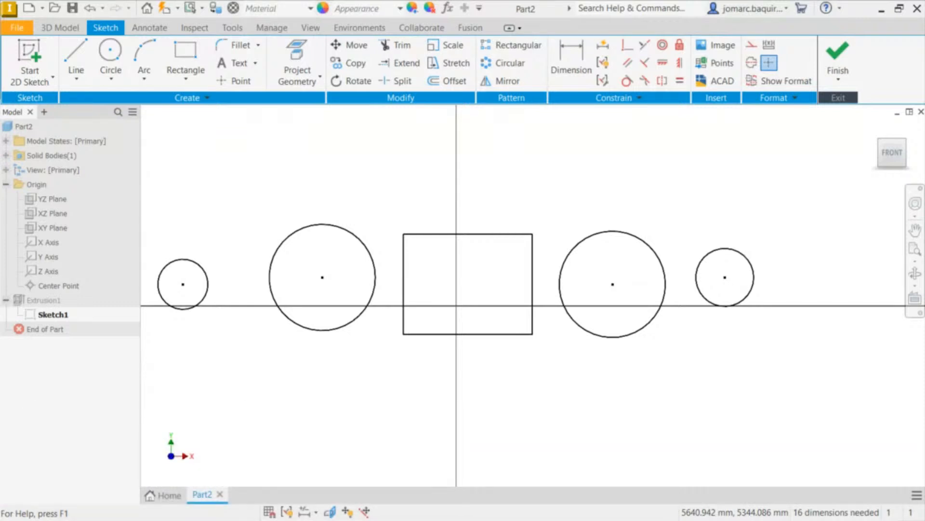
Step: Shrink the outer right circle noticeably and the outer left circle slightly so that their sizes differ
middle_drag(435, 204, 491, 176)
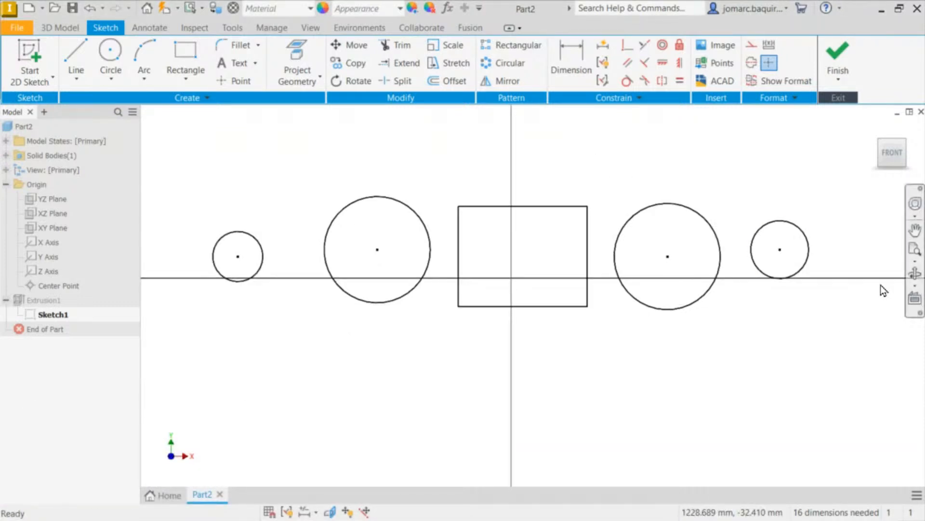
drag(805, 235, 793, 236)
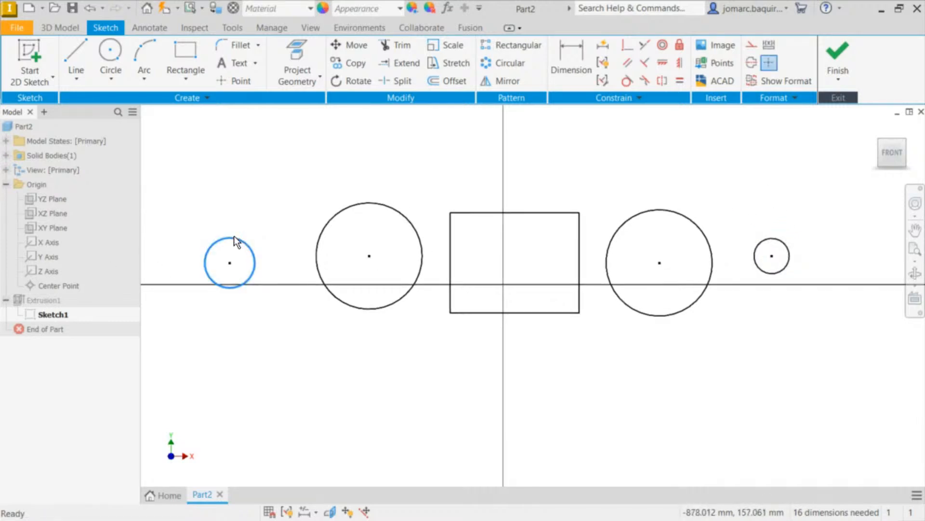
mouse_move(234, 236)
mouse_down()
mouse_move(236, 257)
mouse_move(242, 242)
mouse_up()
middle_drag(262, 196, 257, 225)
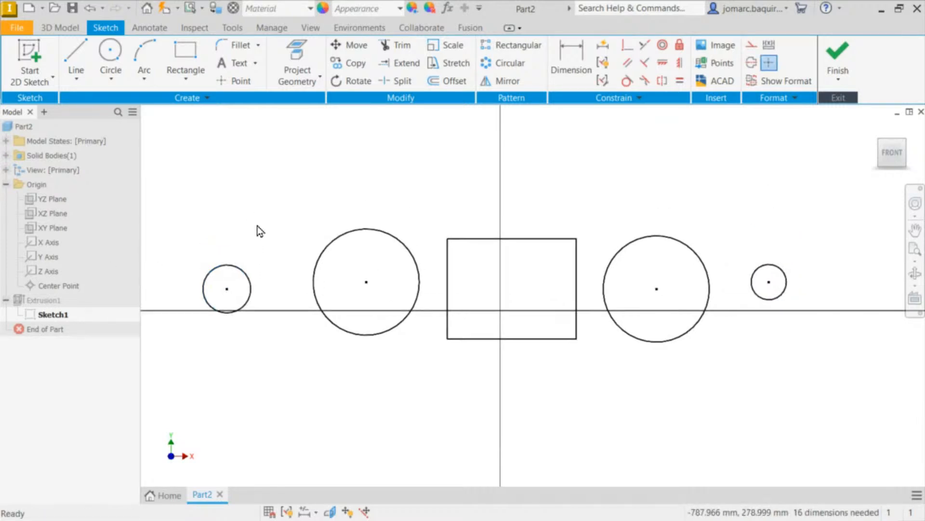
Step: Make the outer right circle the same size as the outer left circle using an Equal constraint
click(680, 81)
click(250, 288)
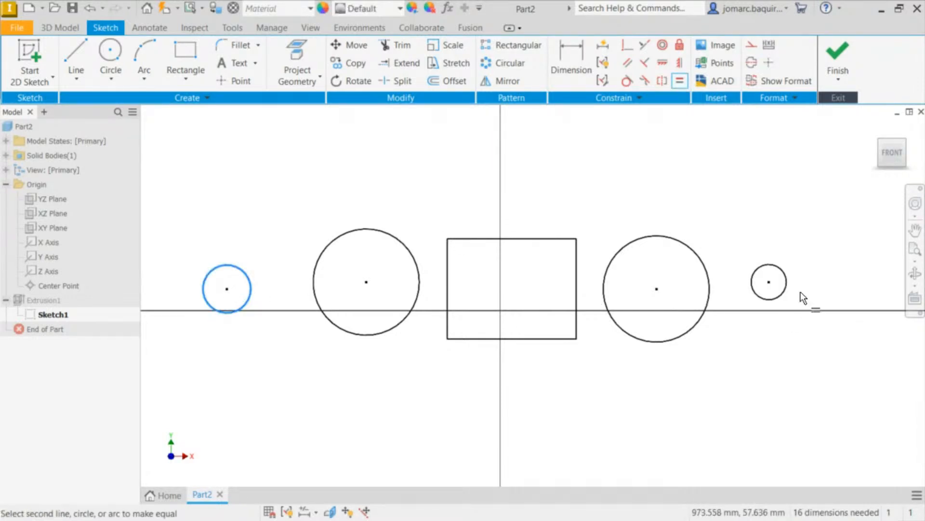
click(784, 283)
key(Escape)
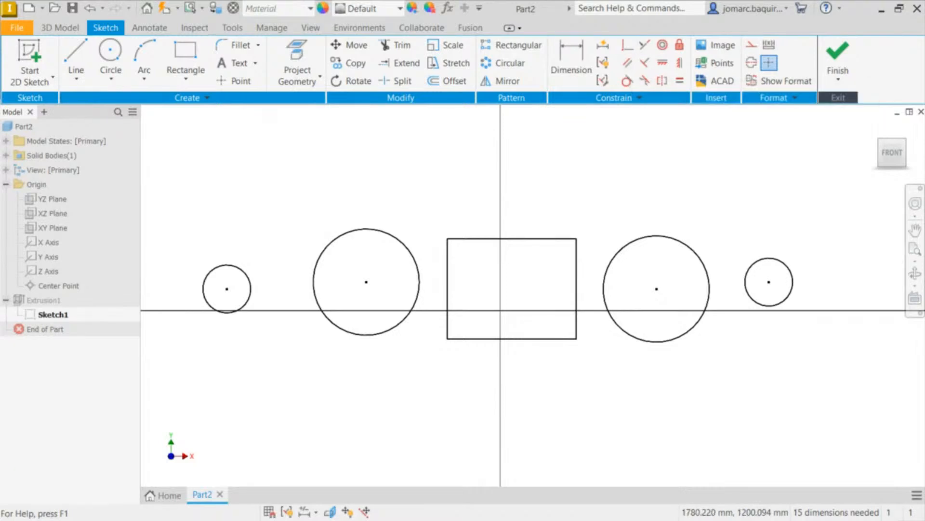
Step: Make the large left circle concentric with the small left circle using a Concentric constraint
click(663, 45)
click(404, 245)
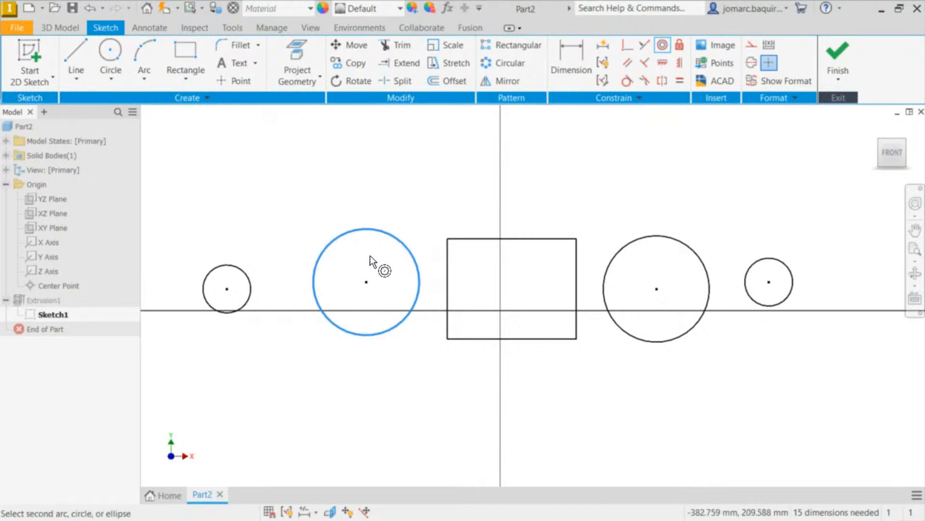
click(251, 296)
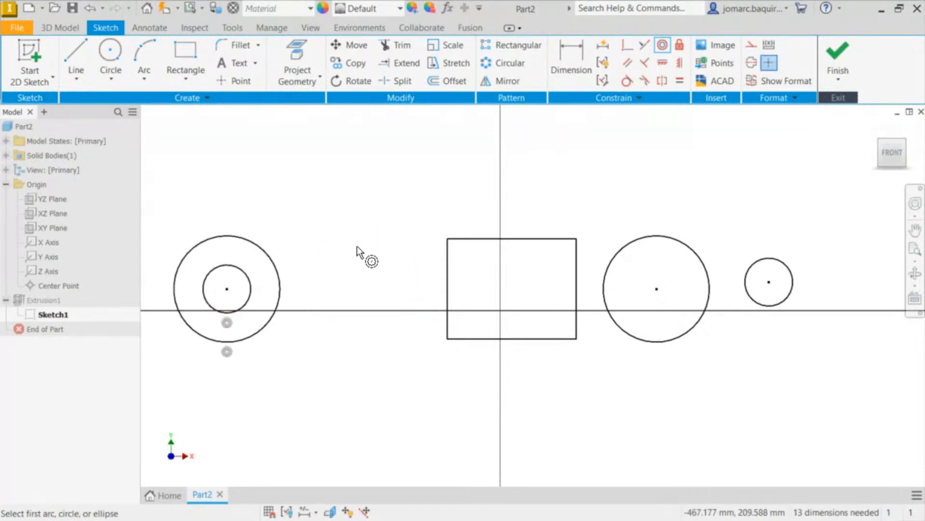
key(Escape)
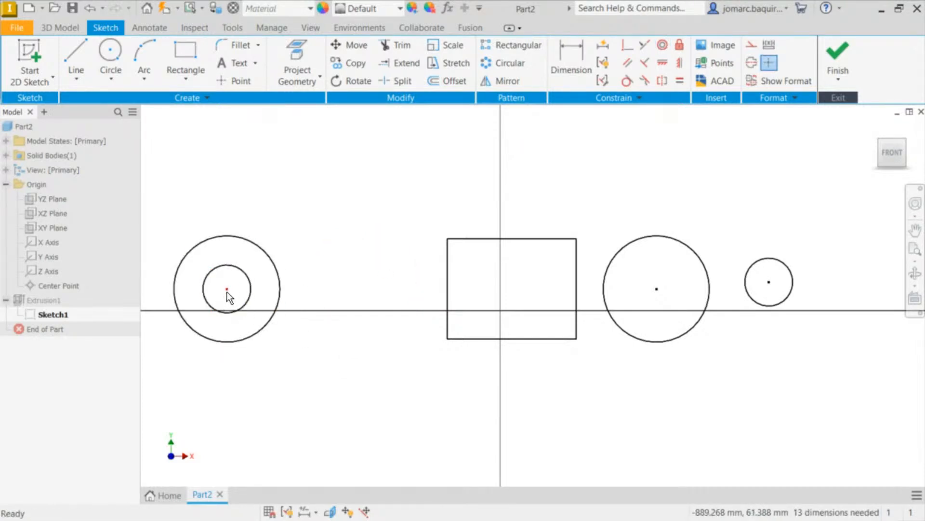
Step: Move the left concentric pair closer to the rectangle and slightly enlarge its outer and inner circles
drag(227, 291, 323, 290)
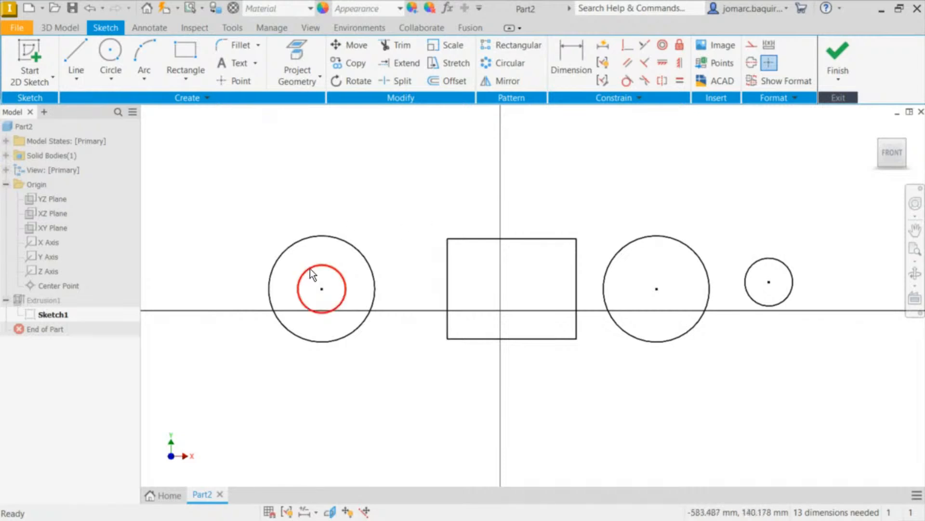
mouse_move(361, 247)
mouse_down()
mouse_move(364, 240)
mouse_move(357, 257)
mouse_move(372, 246)
mouse_up()
drag(343, 285, 353, 289)
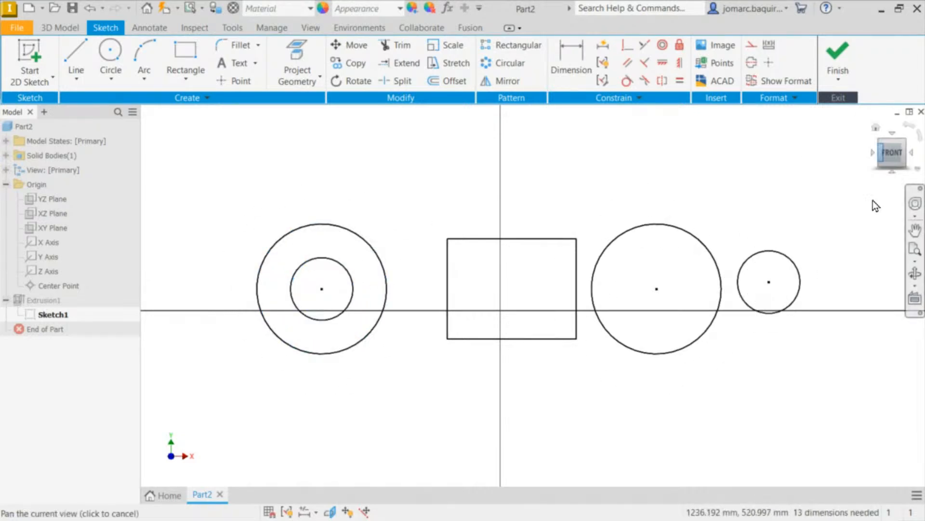
Step: Make the small right circle and the large right circle concentric
click(769, 63)
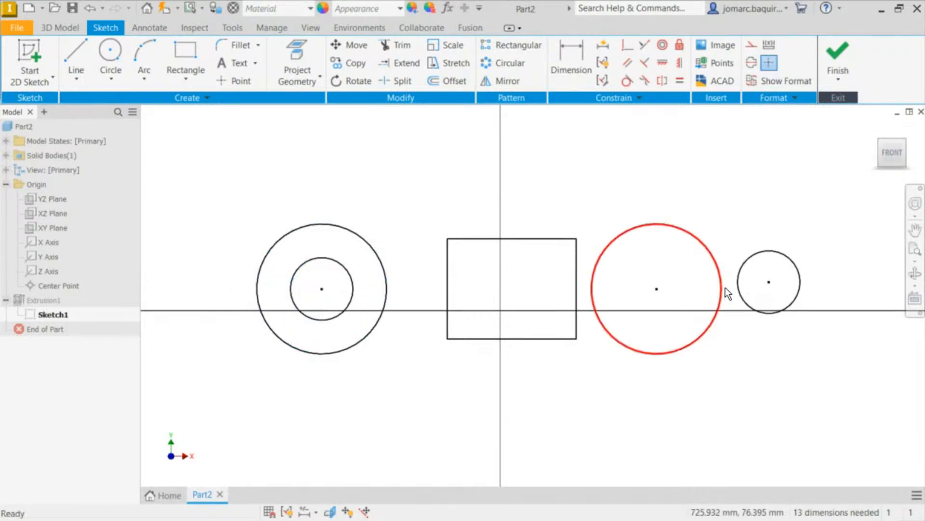
click(667, 48)
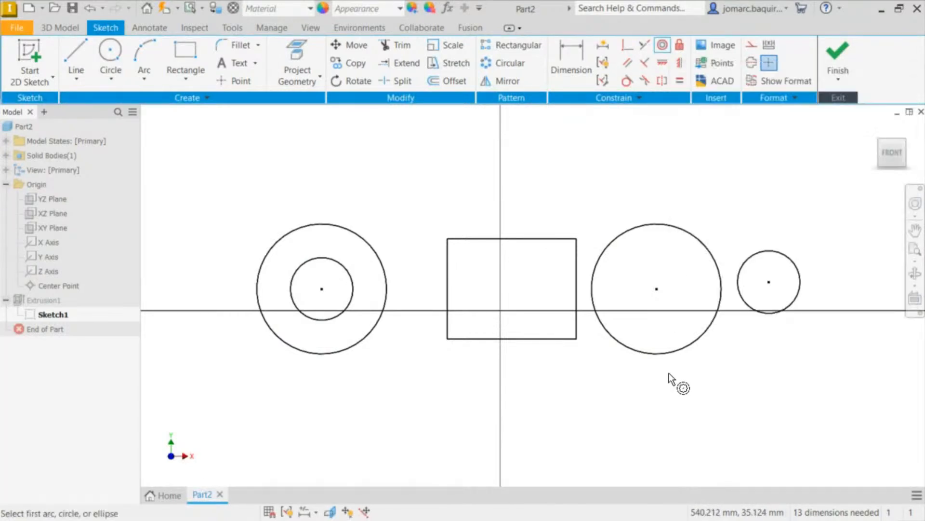
click(798, 285)
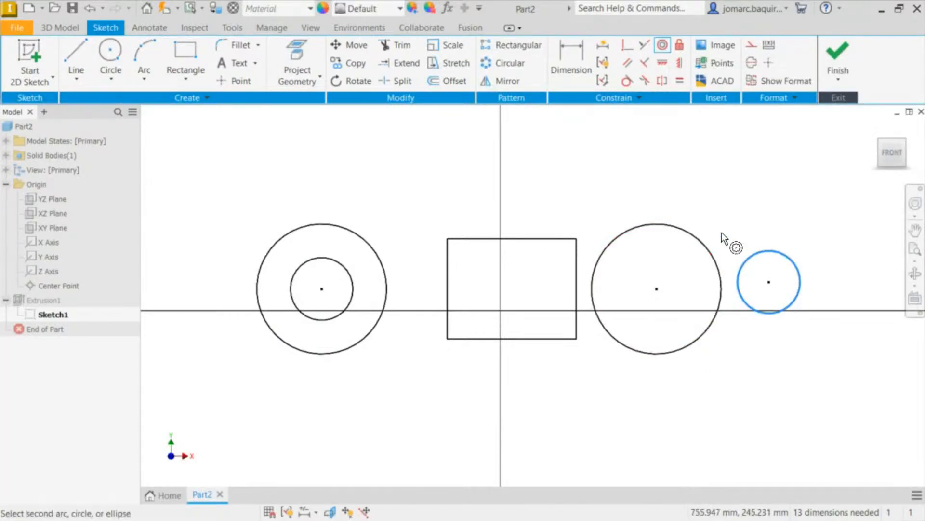
click(712, 258)
key(Escape)
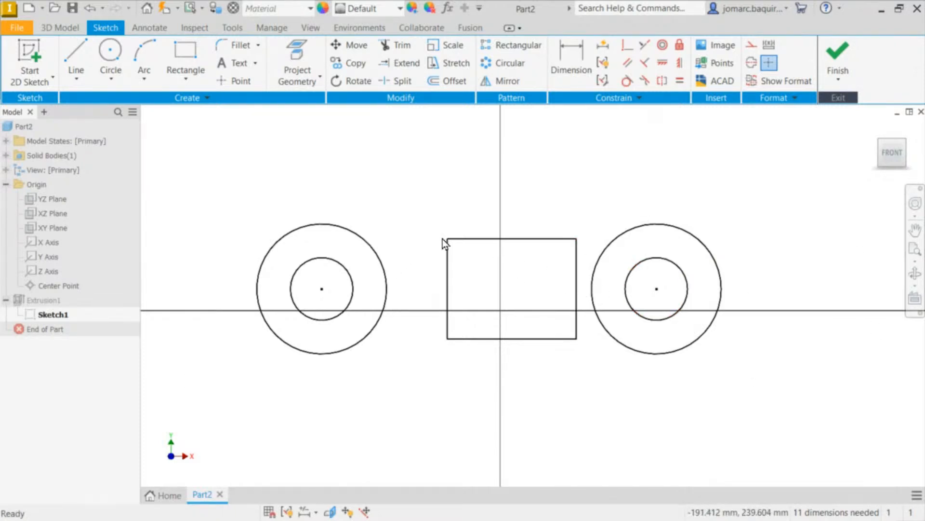
Step: Pull the rectangle's two left corners outward toward the left circles and constrain its left edge to vertical
drag(445, 238, 392, 216)
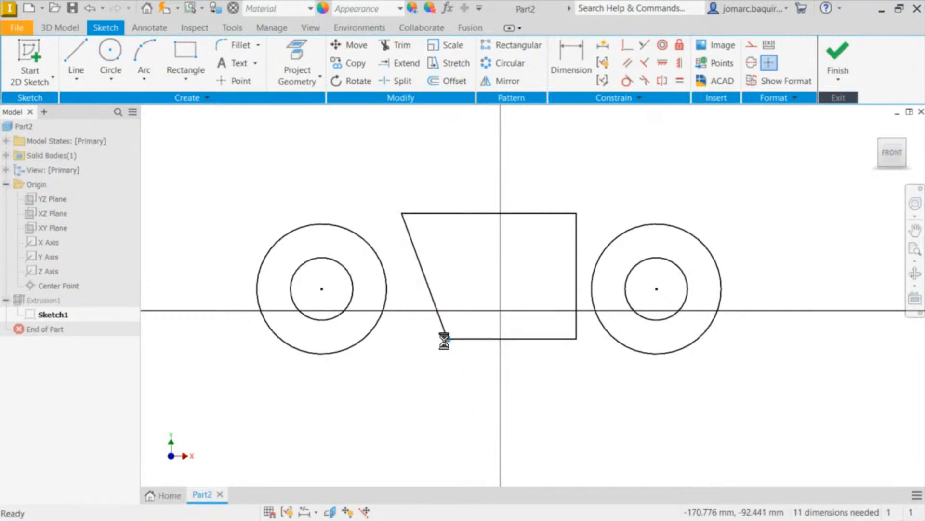
drag(448, 339, 409, 354)
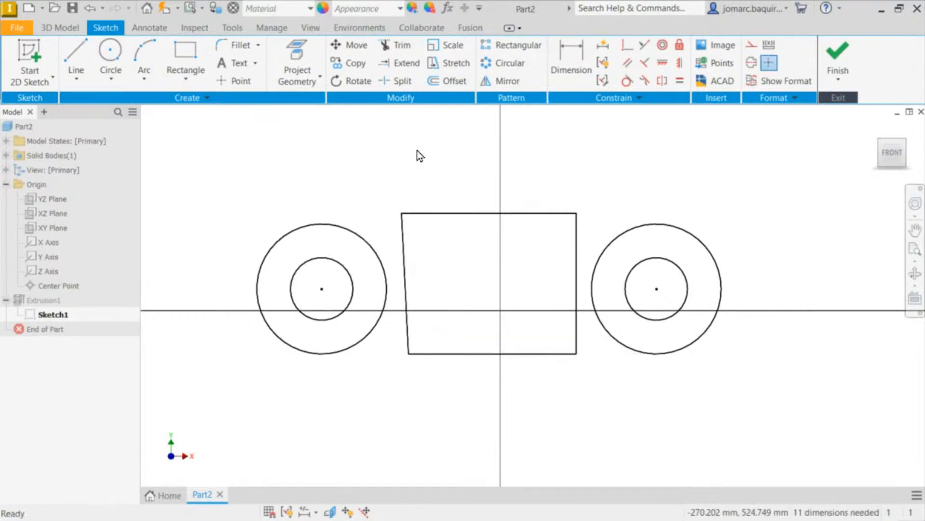
click(680, 63)
click(406, 253)
key(Escape)
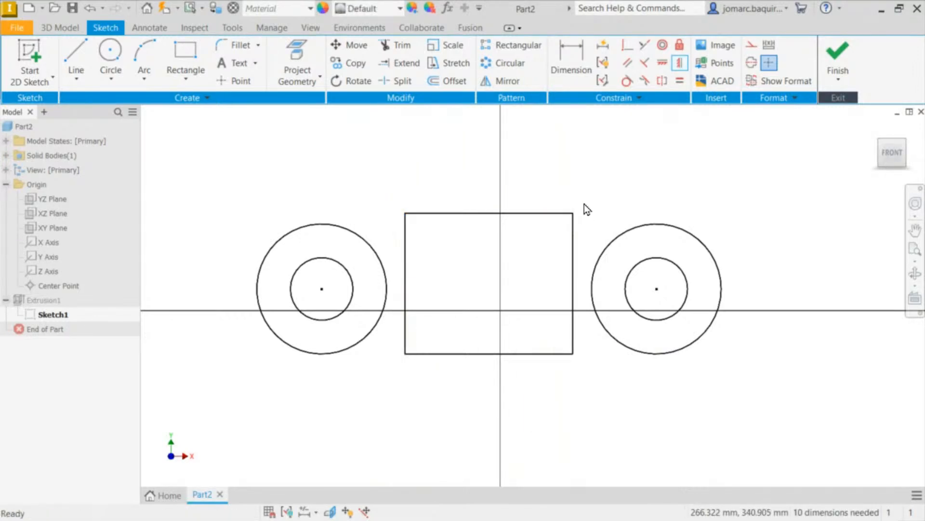
Step: Enlarge the rectangle from its upper-right corner and move both circle pairs slightly upward, with the right pair farther from the rectangle
drag(574, 213, 592, 201)
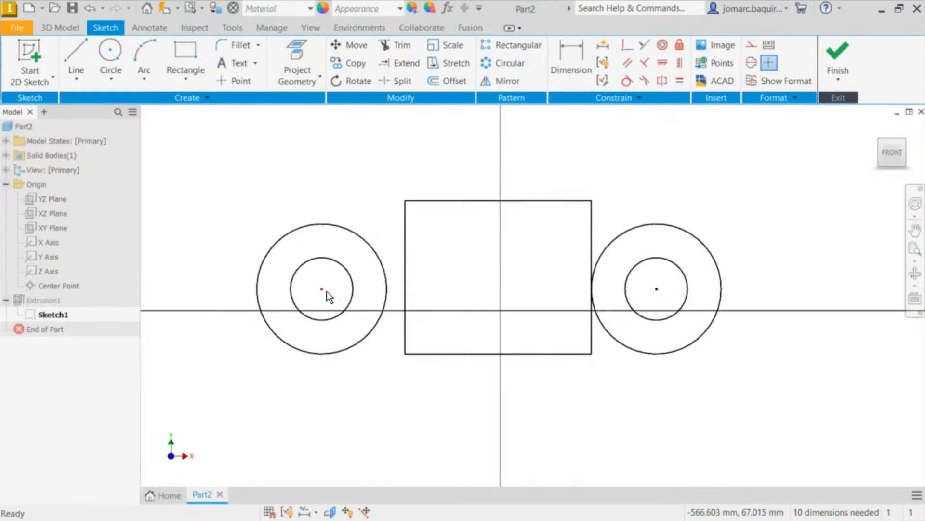
drag(325, 289, 322, 271)
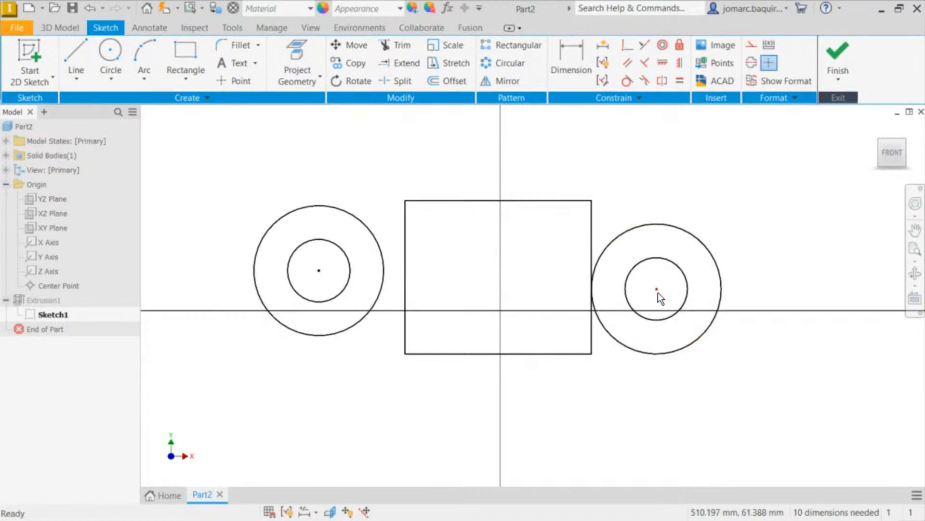
drag(656, 289, 688, 277)
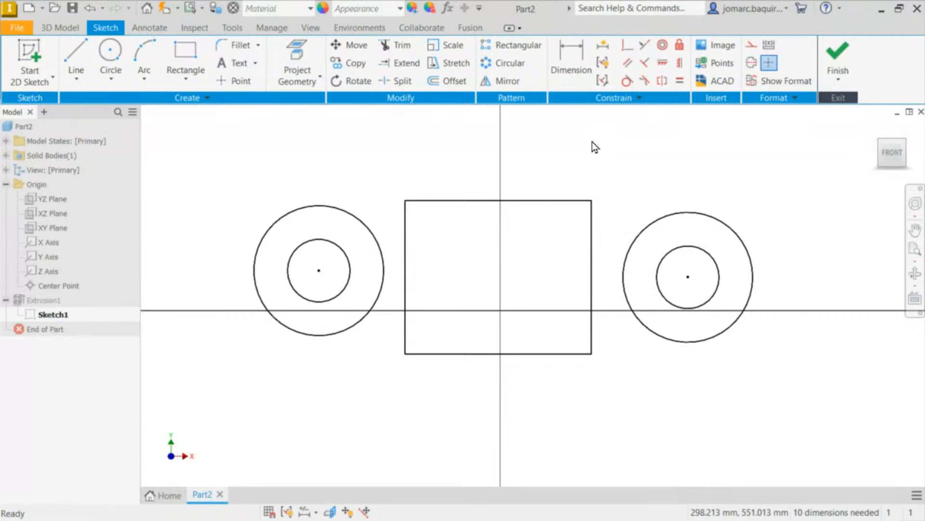
Step: Make the left outer circle tangent to the rectangle's upper edge, and briefly show all sketch constraints to check it
click(632, 85)
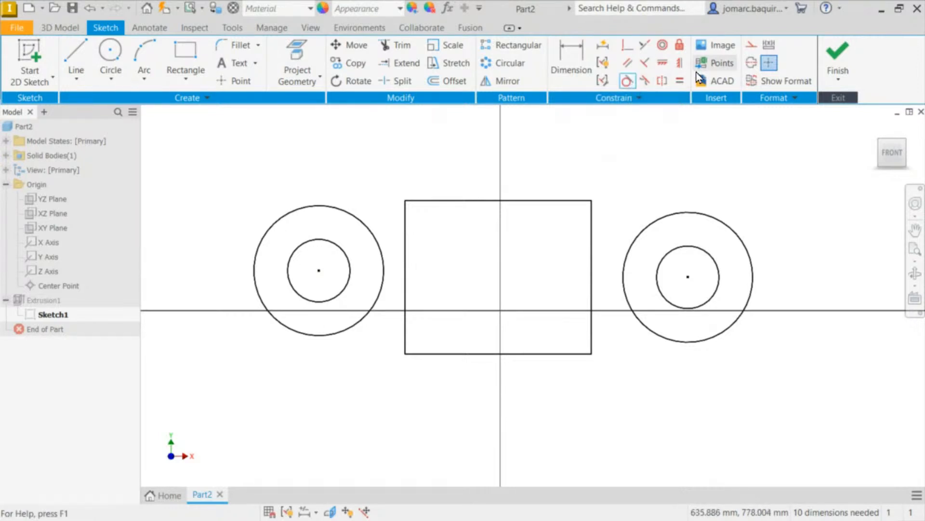
click(458, 201)
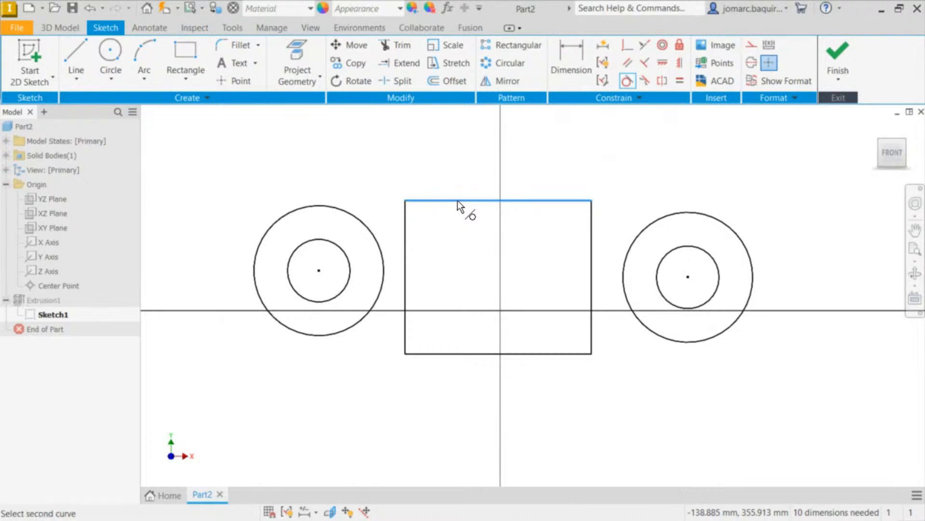
click(336, 208)
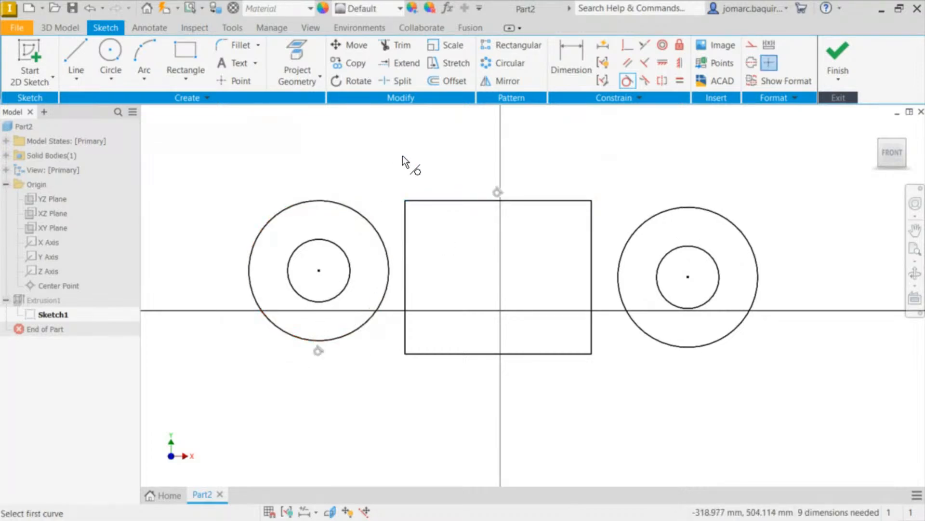
key(Escape)
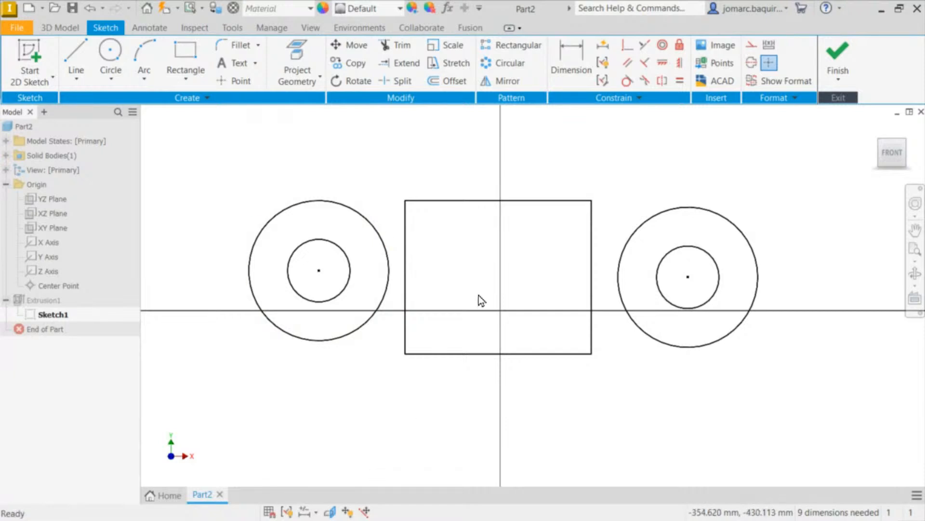
key(F8)
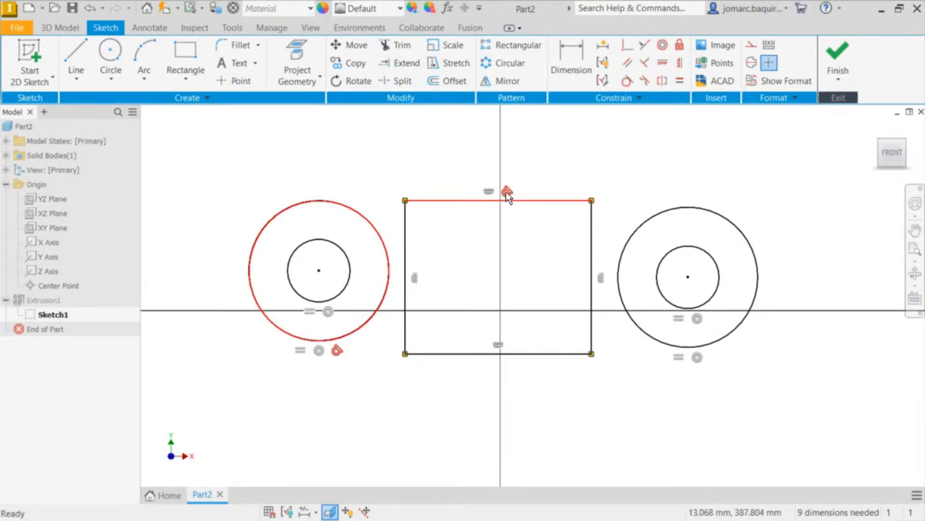
key(F9)
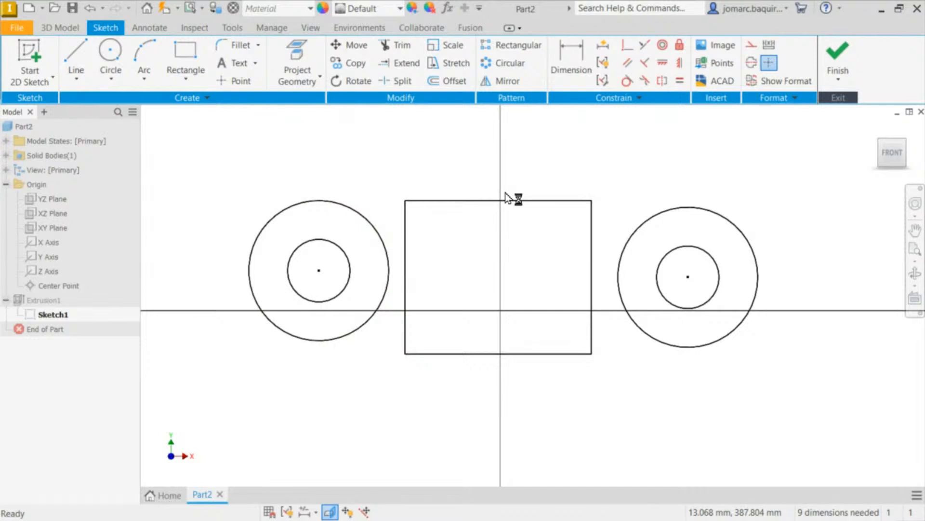
Step: Raise the rectangle's upper edge slightly and enlarge the left outer circle until it reaches the rectangle's left edge
drag(455, 201, 523, 192)
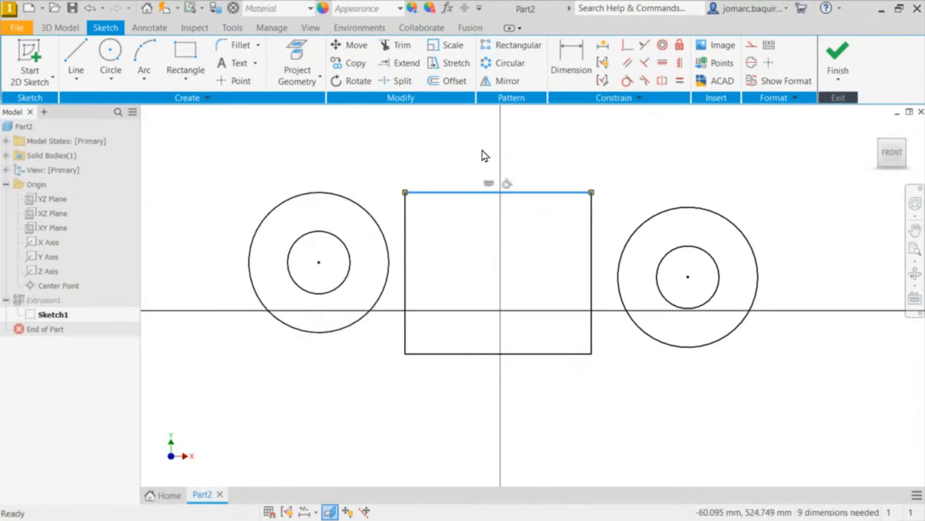
click(484, 154)
mouse_move(340, 338)
mouse_down()
mouse_move(326, 375)
mouse_move(331, 347)
mouse_up()
click(346, 144)
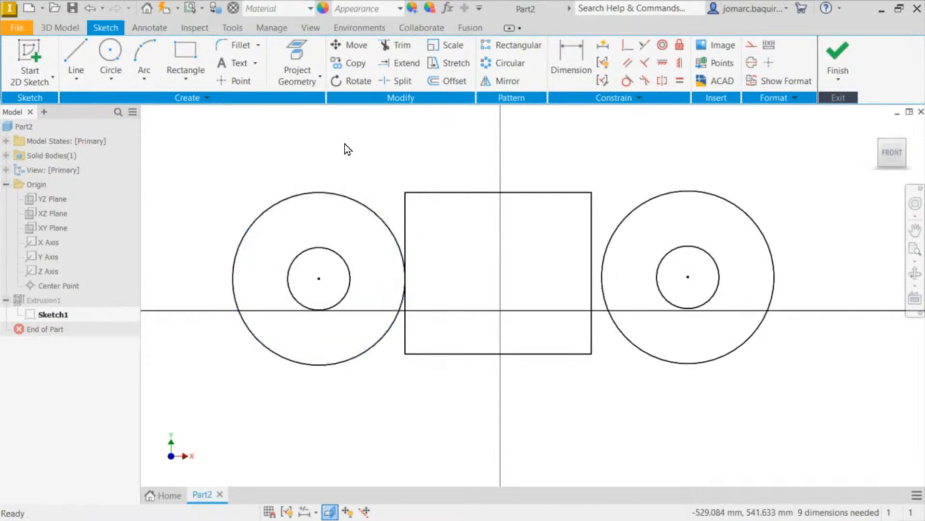
Step: Make the left outer circle tangent to the rectangle's lower edge
click(627, 82)
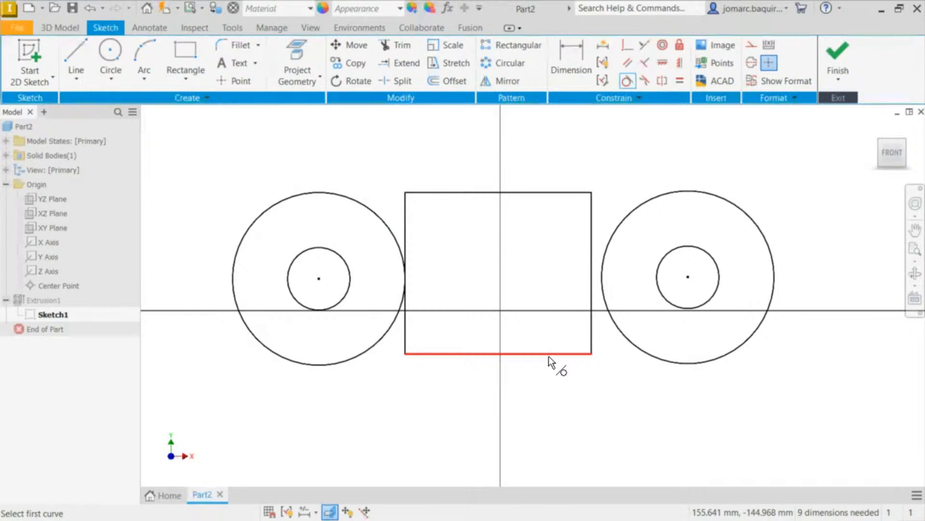
click(549, 356)
click(325, 362)
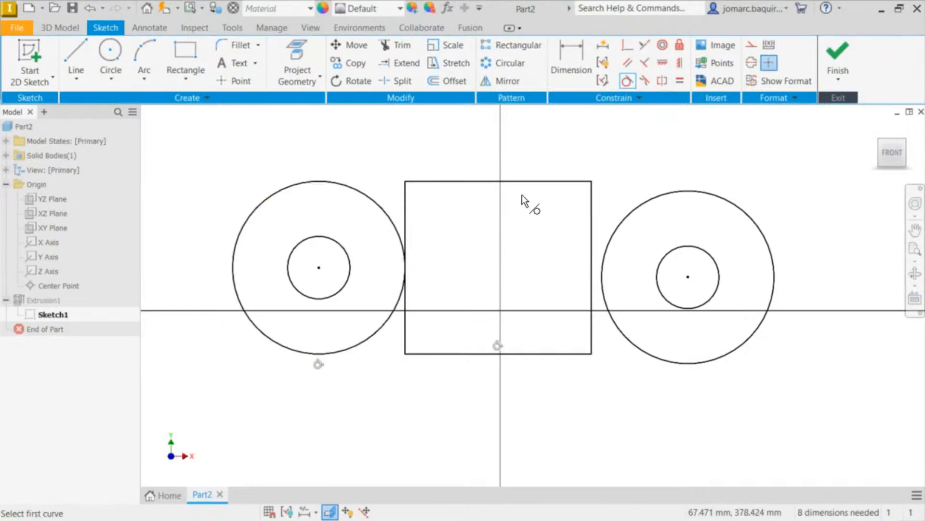
key(Escape)
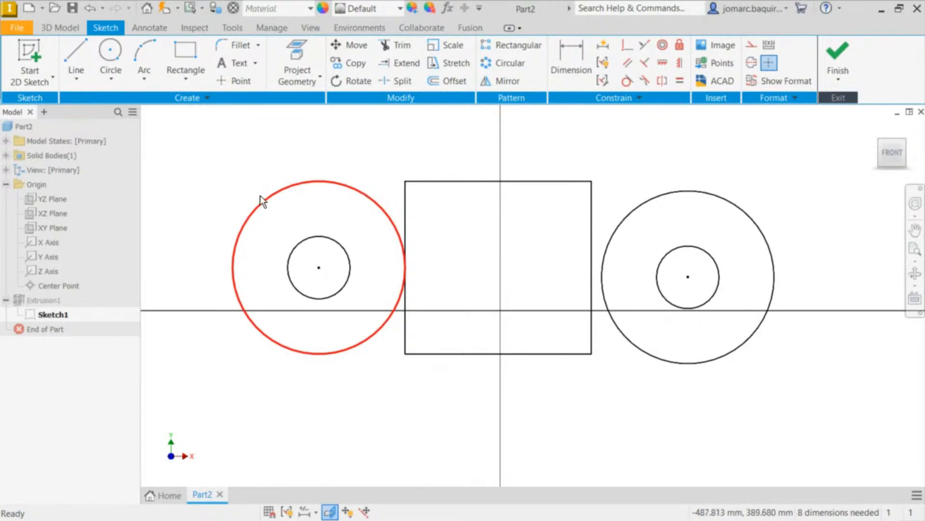
Step: Shrink the left outer circle so it clears the rectangle's left edge, and shift its center slightly down and left
drag(252, 215, 282, 205)
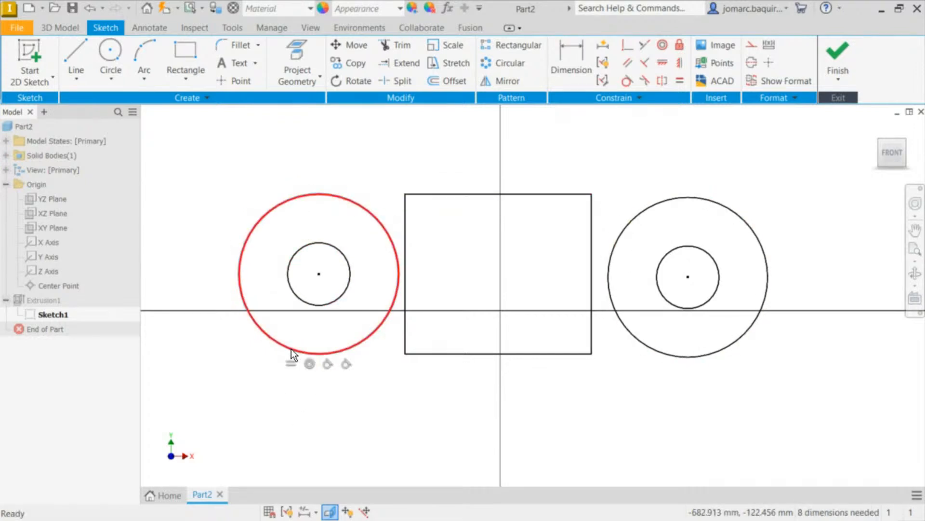
drag(291, 349, 324, 211)
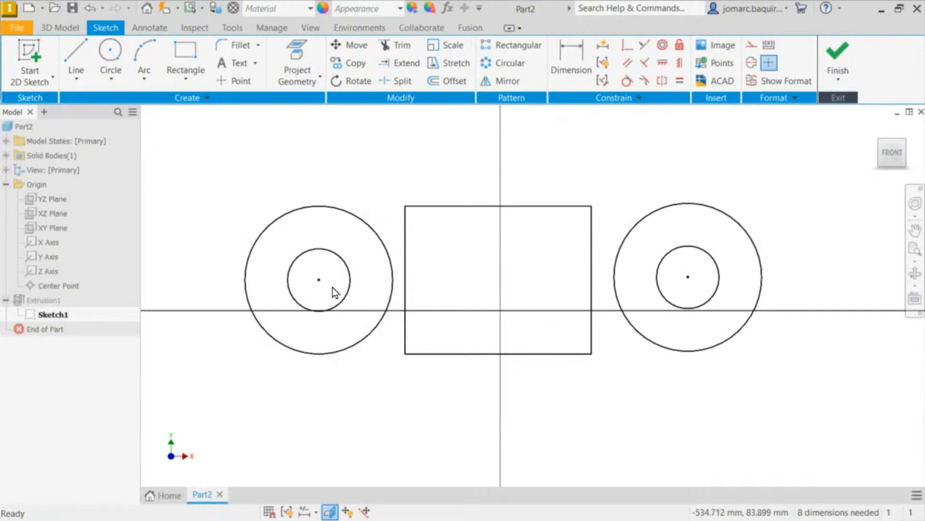
mouse_move(320, 281)
mouse_down()
mouse_move(318, 234)
mouse_move(256, 285)
mouse_move(343, 238)
mouse_move(260, 258)
mouse_move(331, 321)
mouse_move(343, 247)
mouse_move(336, 317)
mouse_move(306, 301)
mouse_move(316, 283)
mouse_up()
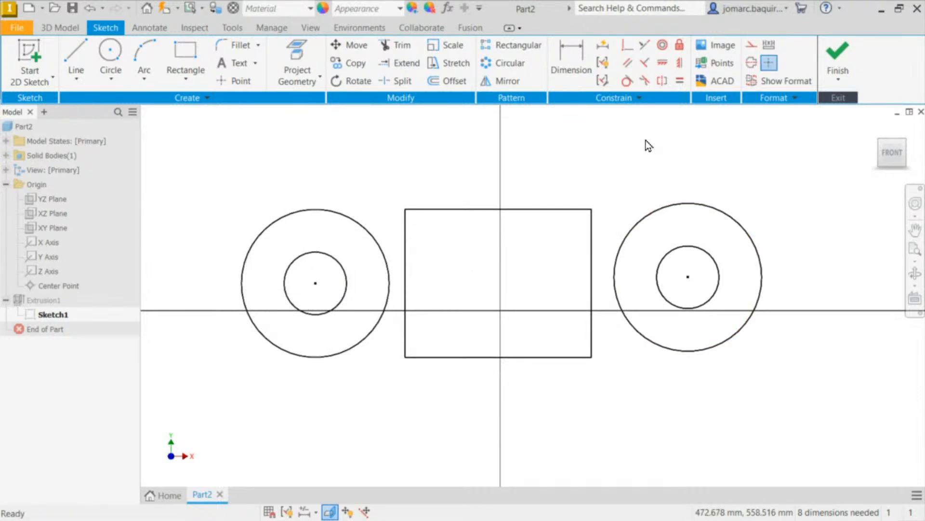
Step: Make the right outer circle tangent to the rectangle's upper edge
click(627, 81)
click(542, 212)
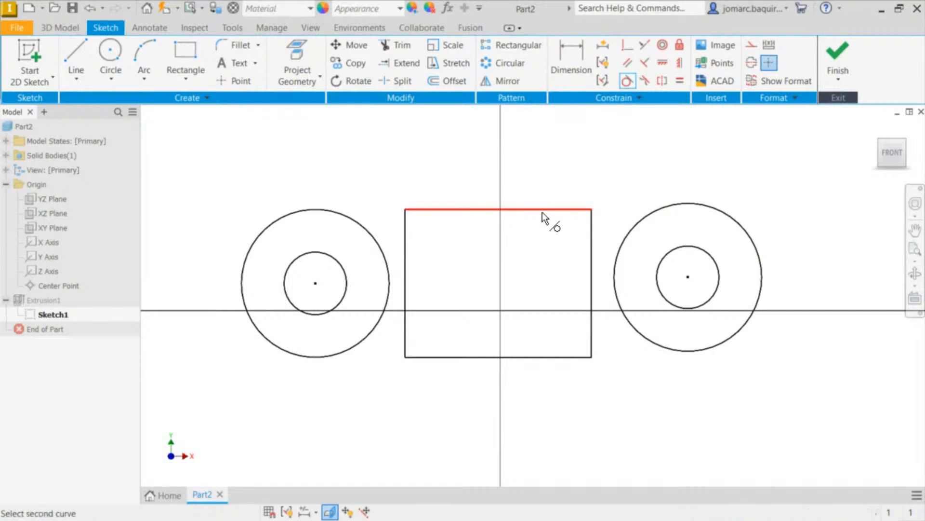
click(683, 206)
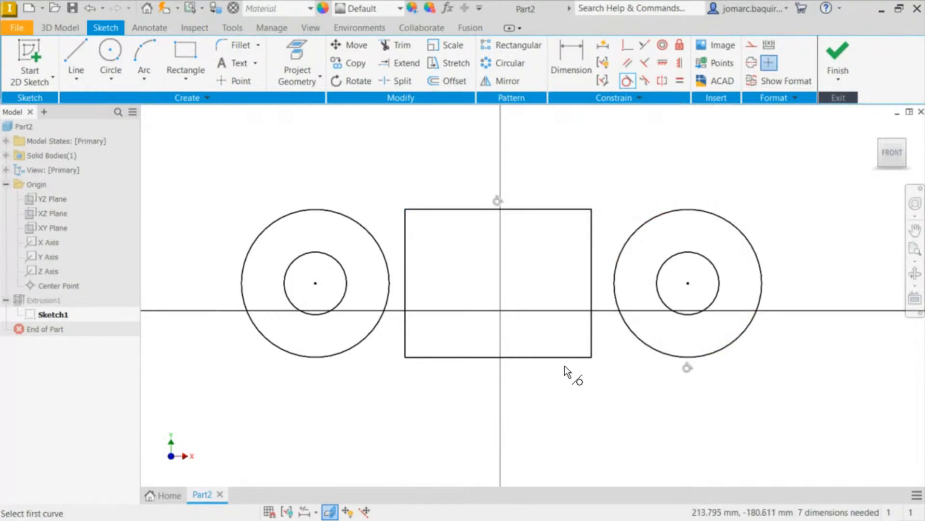
Step: Try to make the right outer circle tangent to the rectangle's lower edge
click(554, 358)
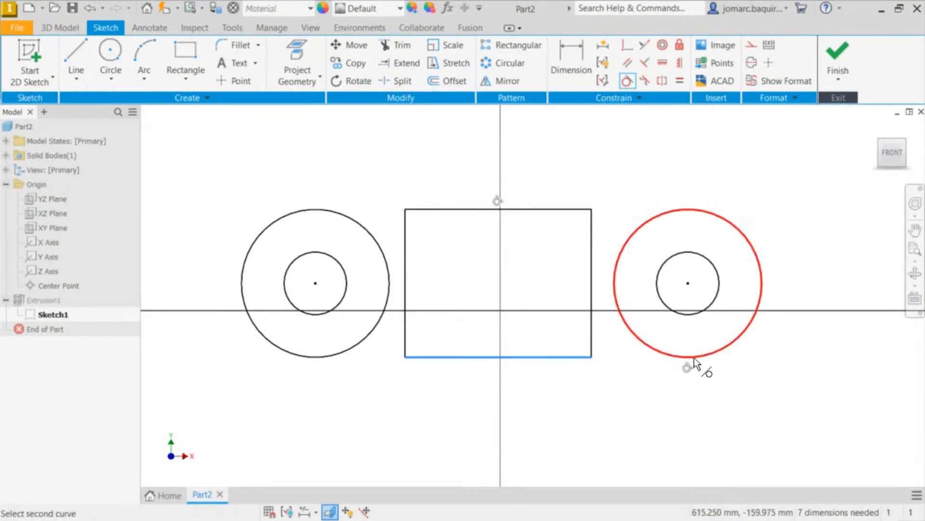
click(682, 355)
key(Escape)
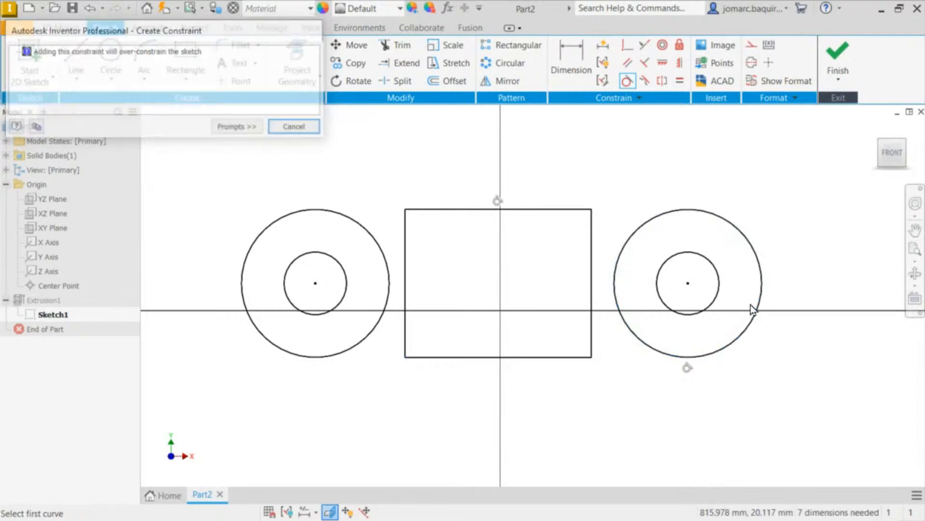
key(Escape)
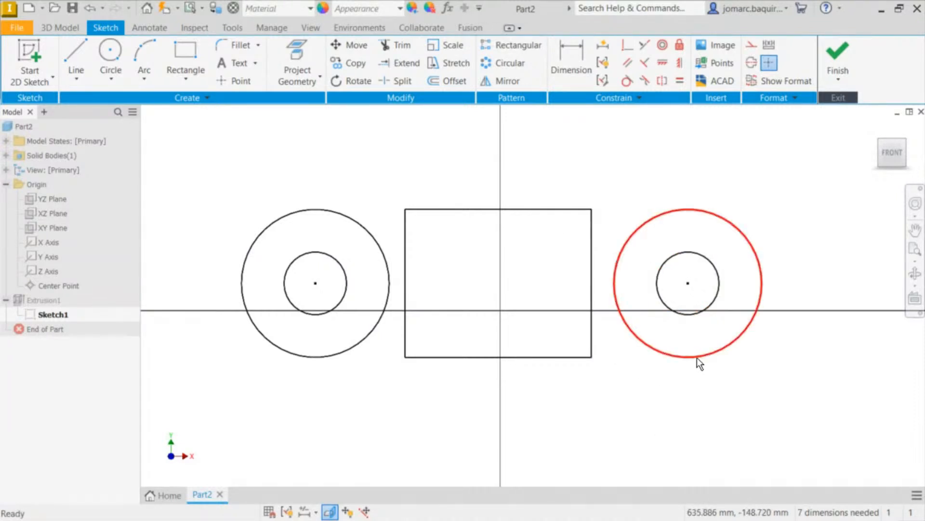
Step: Shrink the right outer circle to test how the constrained circles and rectangle resize together
drag(697, 357, 710, 230)
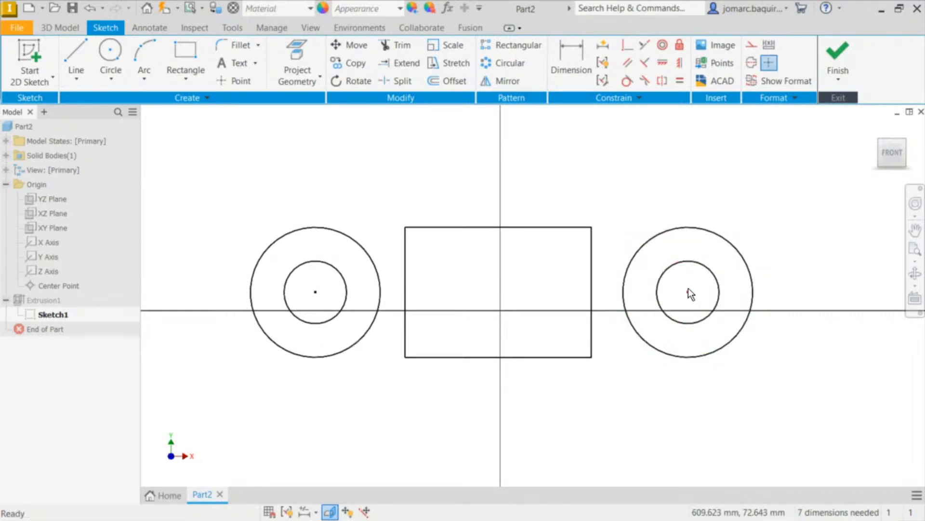
Step: Reposition the right circle pair, extend the rectangle to the left, and move the left circle pair clear of its left edge
drag(688, 291, 676, 310)
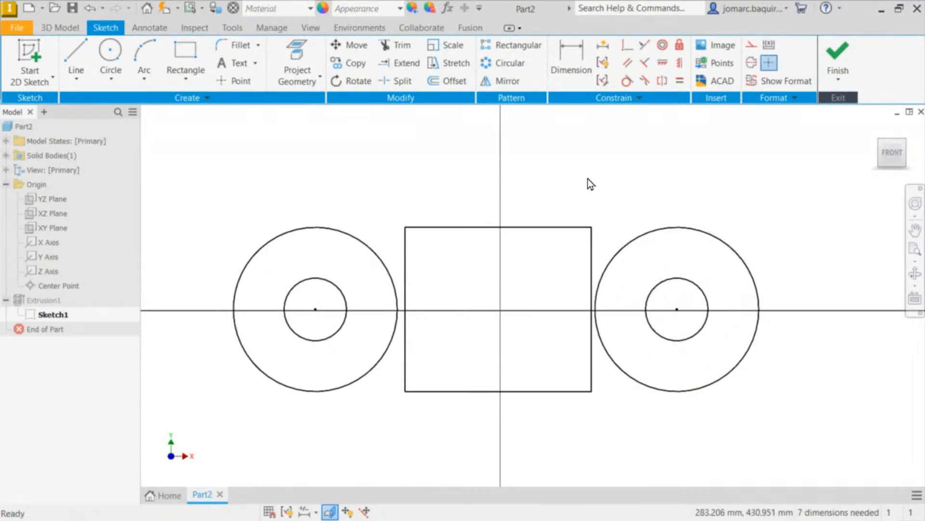
scroll(579, 173, down, 1)
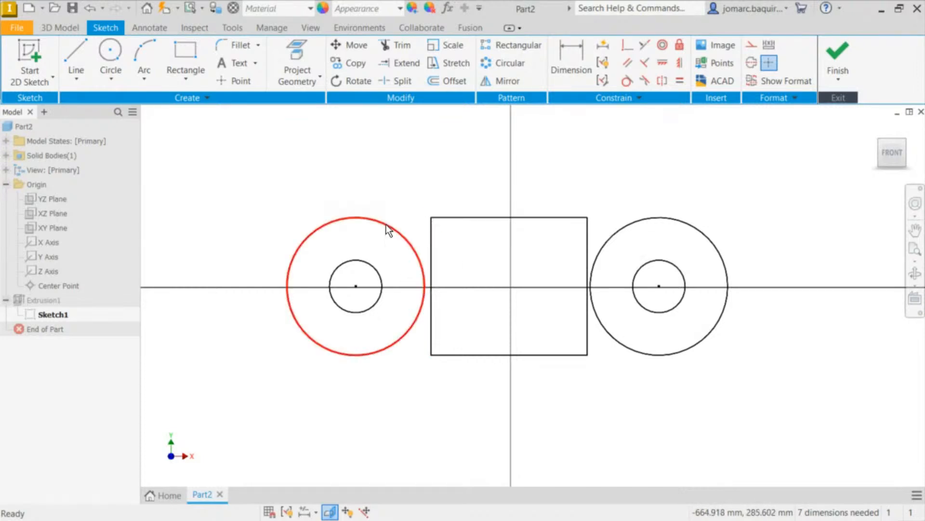
drag(431, 218, 356, 208)
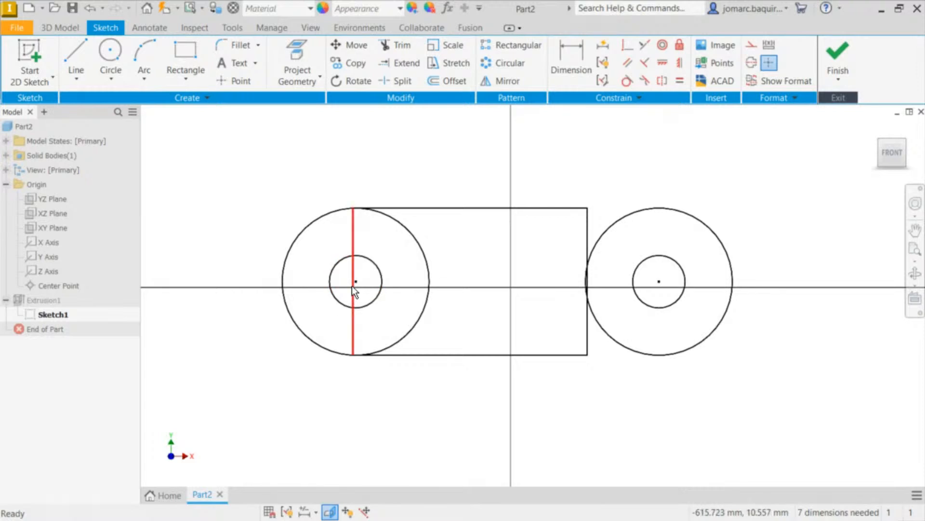
drag(356, 282, 244, 282)
middle_drag(685, 210, 779, 208)
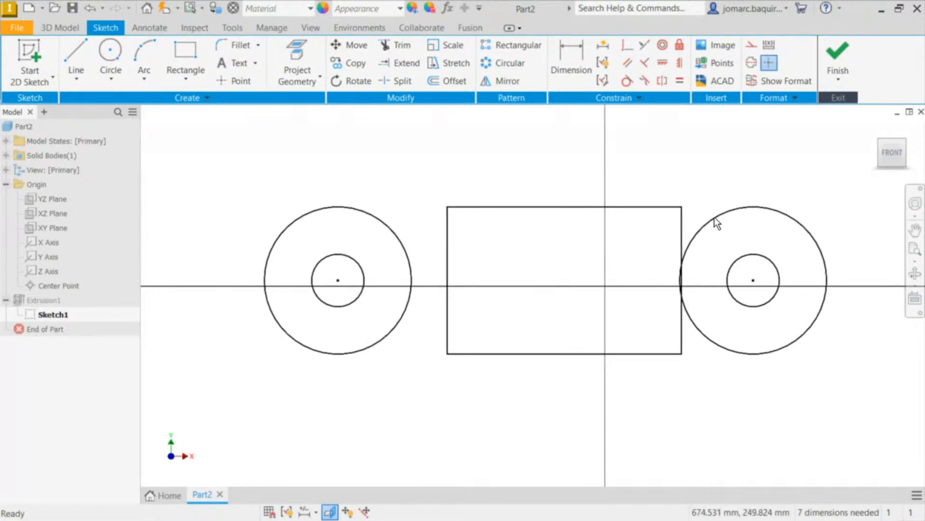
middle_drag(612, 193, 594, 193)
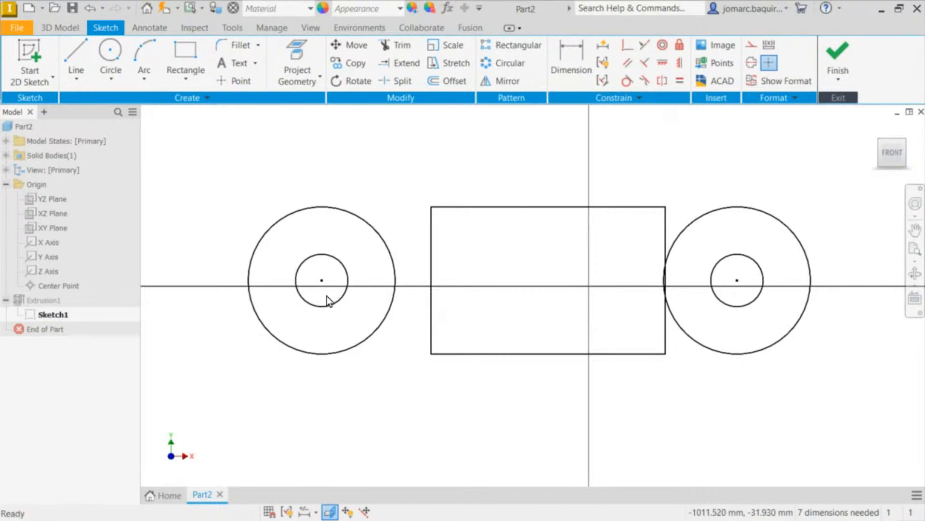
click(322, 281)
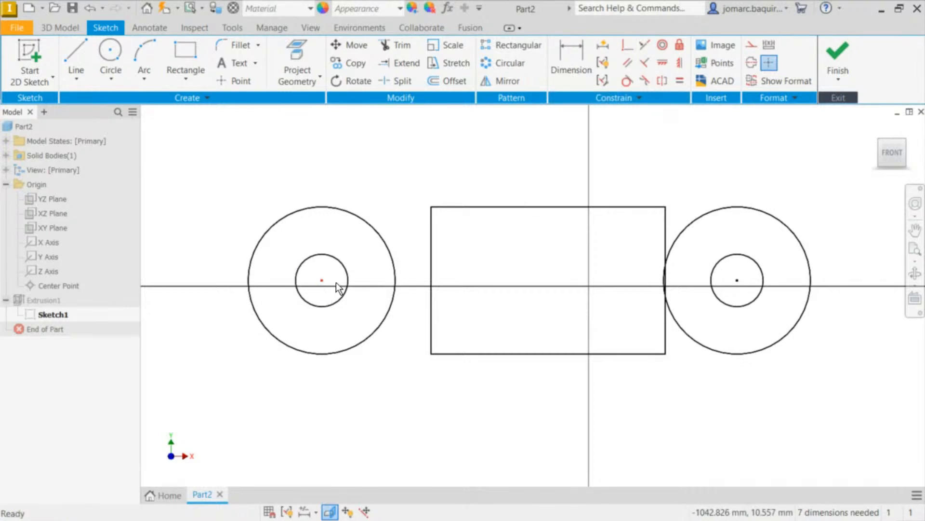
click(435, 277)
click(399, 205)
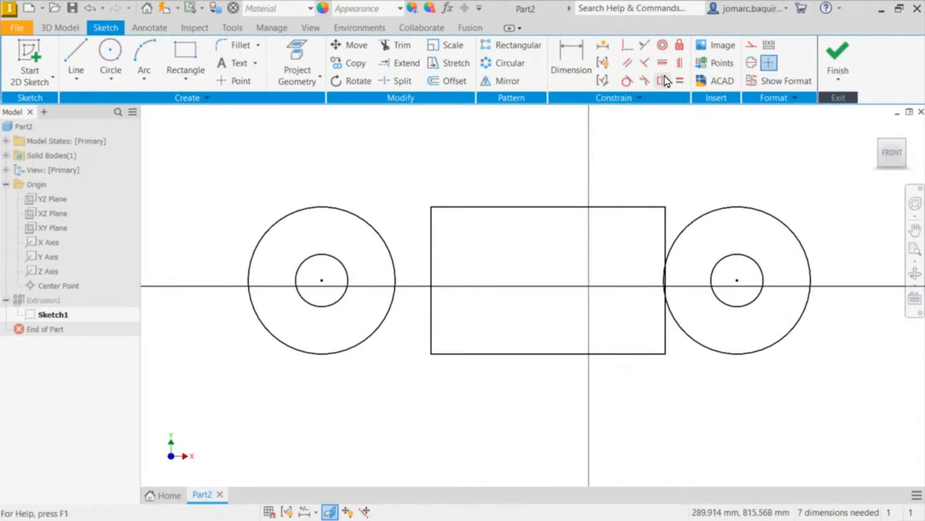
click(630, 102)
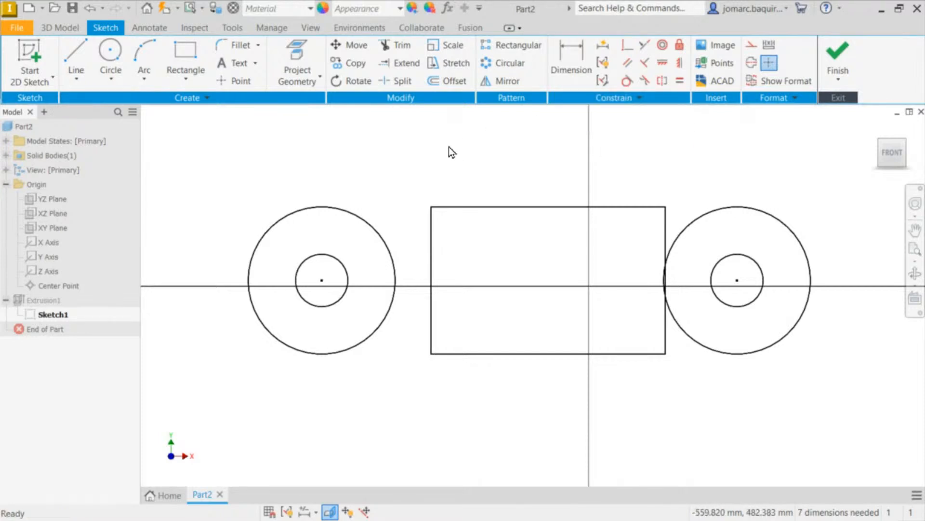
Step: Apply a coincident constraint between the left circle pair's center and the midpoint of the rectangle's left edge
click(627, 46)
key(Escape)
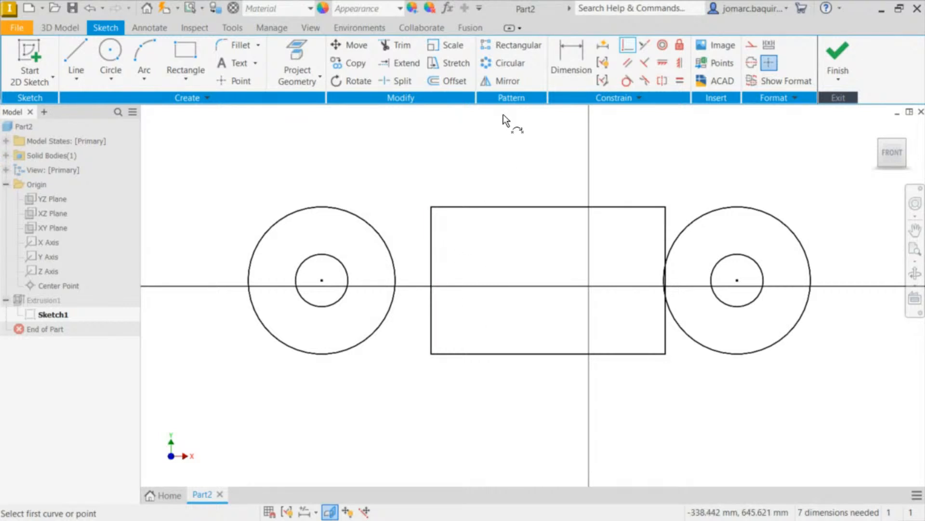
click(626, 50)
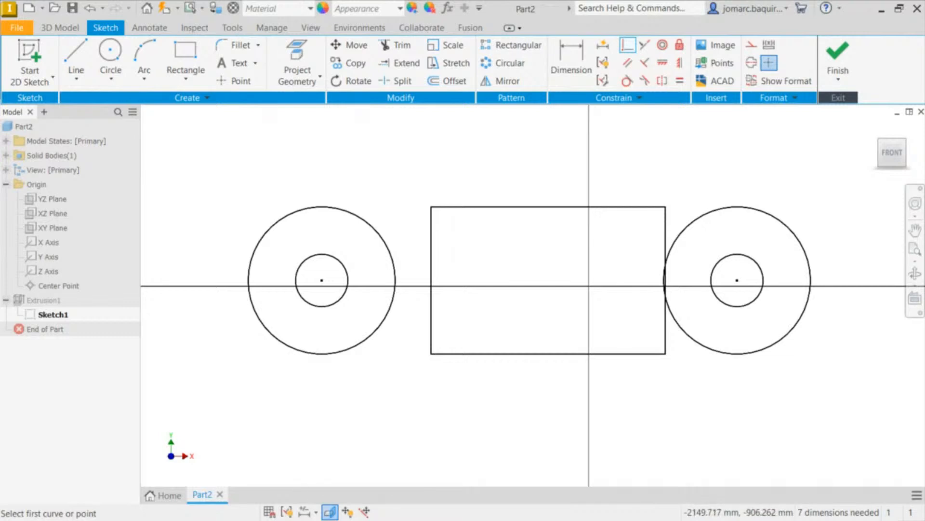
click(318, 282)
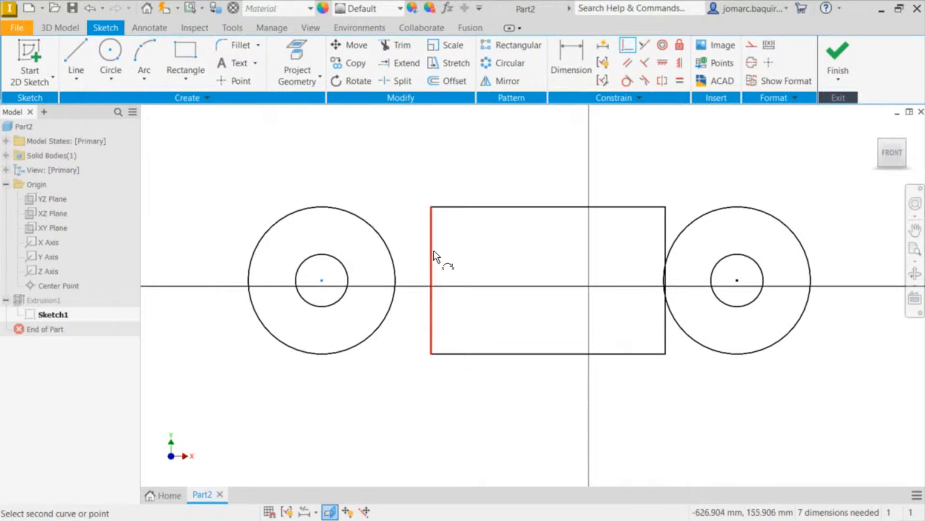
click(432, 281)
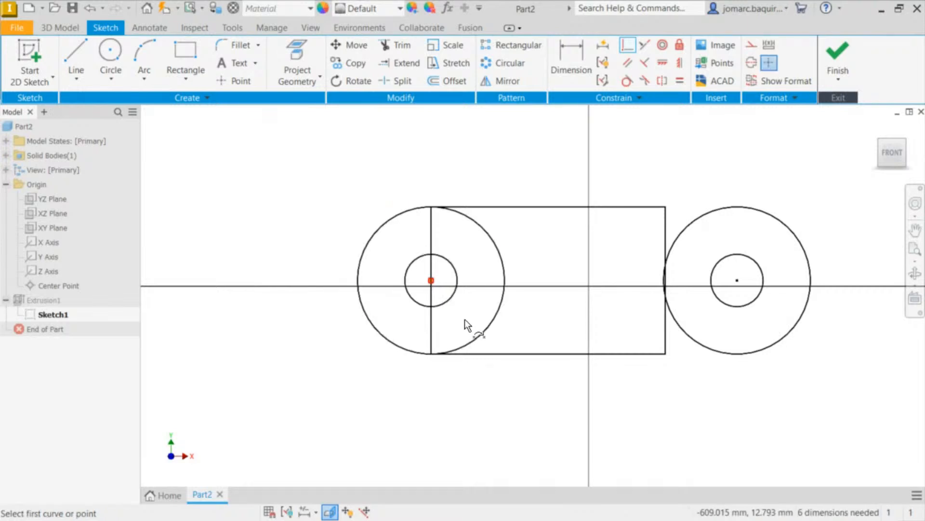
Step: Make the right circle pair's center coincident with the midpoint of the rectangle's right edge
click(738, 281)
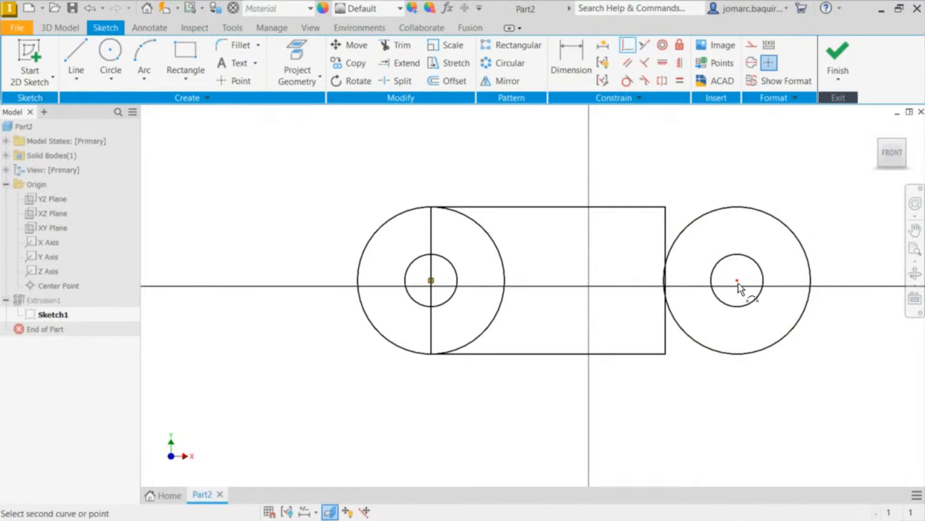
click(665, 281)
key(Escape)
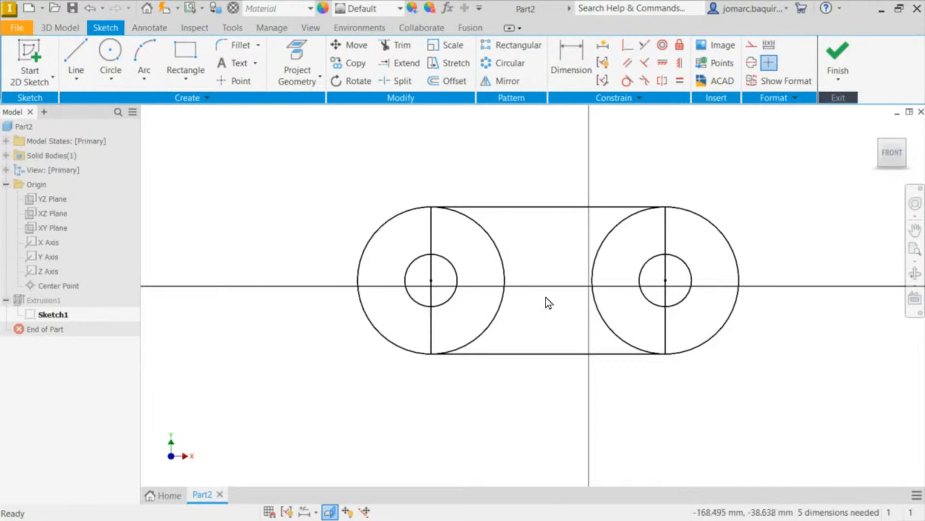
Step: Move the left circle center up and outward, then enlarge the inner circles to test the coincident constraints
drag(431, 281, 317, 268)
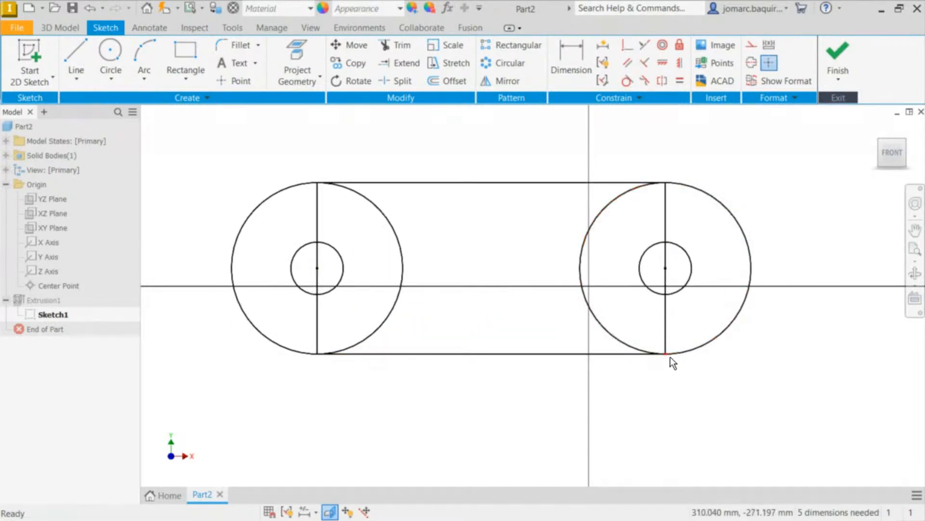
mouse_move(670, 359)
mouse_down()
mouse_move(637, 380)
mouse_move(680, 359)
mouse_move(673, 324)
mouse_move(562, 343)
mouse_move(405, 261)
mouse_move(446, 216)
mouse_move(410, 251)
mouse_move(422, 243)
mouse_up()
key(Escape)
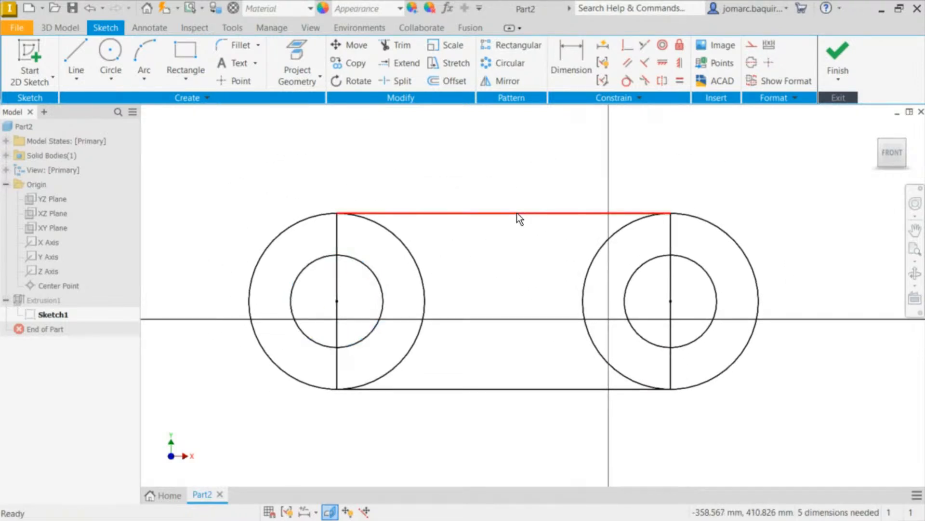
Step: Select the entire profile to display its constraints and shift it right so it straddles the vertical axis
drag(163, 126, 864, 446)
scroll(700, 213, down, 5)
scroll(623, 291, up, 5)
scroll(623, 291, down, 4)
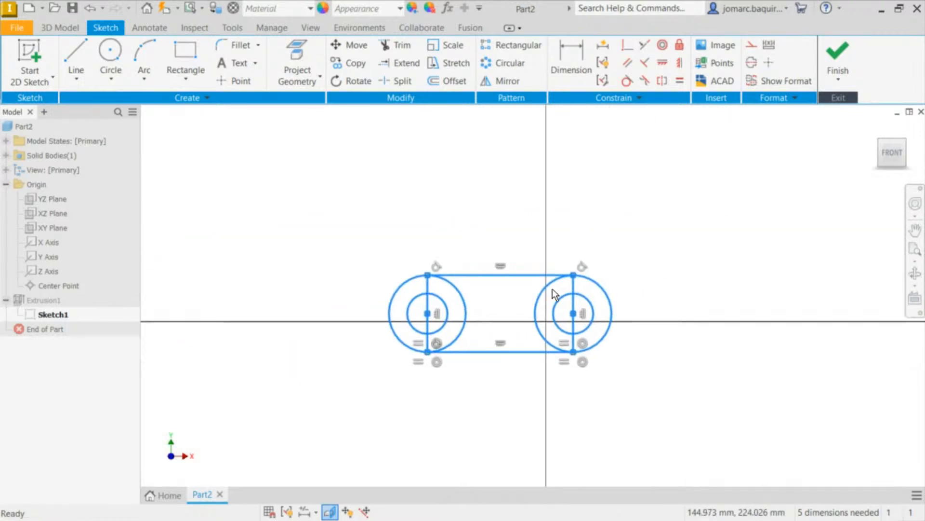
mouse_move(582, 277)
mouse_down()
mouse_move(623, 276)
mouse_move(616, 301)
mouse_move(622, 262)
mouse_move(622, 284)
mouse_up()
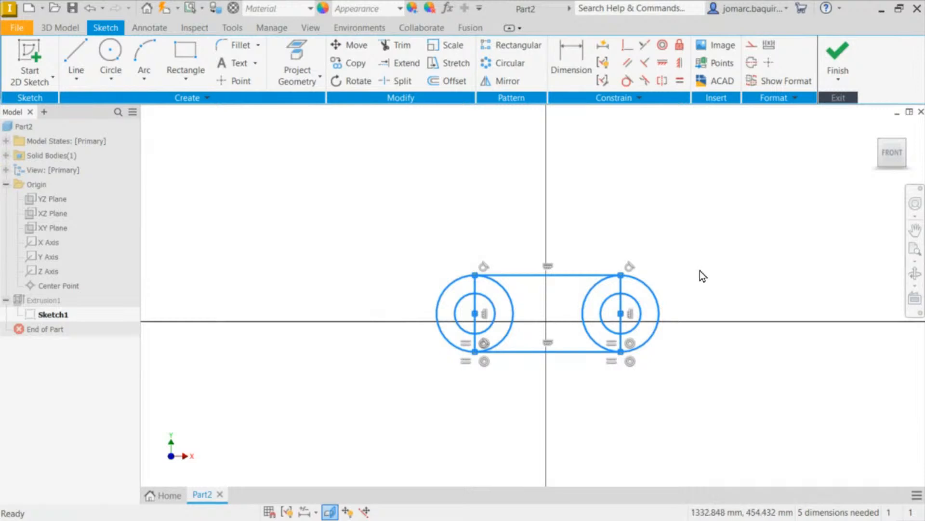
click(695, 282)
Step: Select the whole profile again and pull its lower-right corner outward to enlarge the outer circles
middle_drag(666, 403, 667, 366)
drag(372, 161, 683, 349)
drag(625, 329, 625, 330)
drag(626, 321, 624, 311)
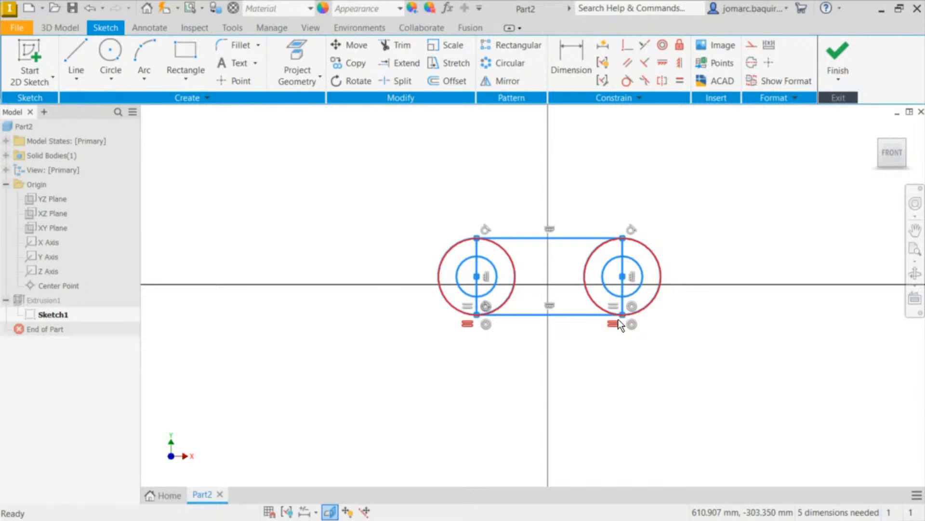
click(618, 333)
mouse_move(620, 341)
mouse_down()
mouse_move(640, 316)
mouse_move(631, 325)
mouse_up()
Step: Shift the rectangle's right edge to the right and move its lower-left corner down and outward to test the constraints
drag(337, 145, 682, 347)
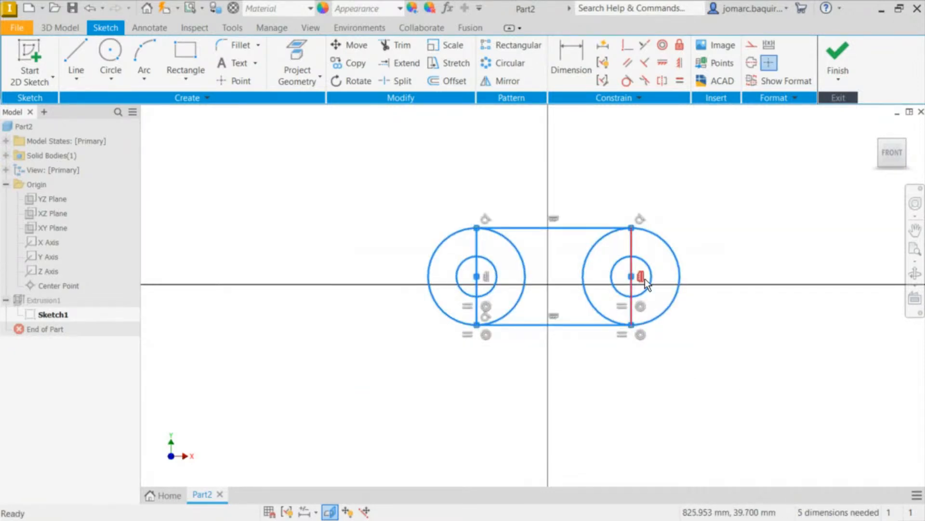
mouse_move(641, 277)
mouse_down()
mouse_move(637, 324)
mouse_move(629, 238)
mouse_move(624, 308)
mouse_move(645, 309)
mouse_up()
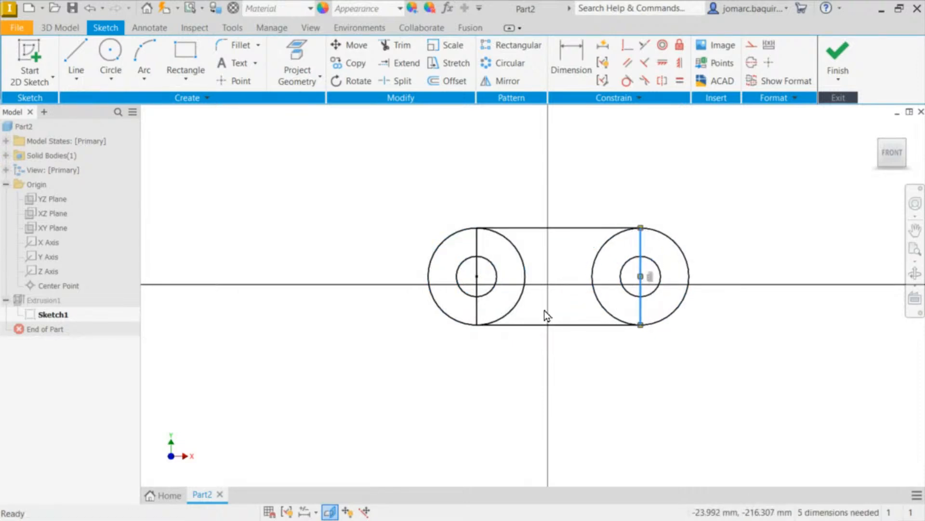
drag(476, 325, 467, 344)
middle_drag(492, 209, 454, 221)
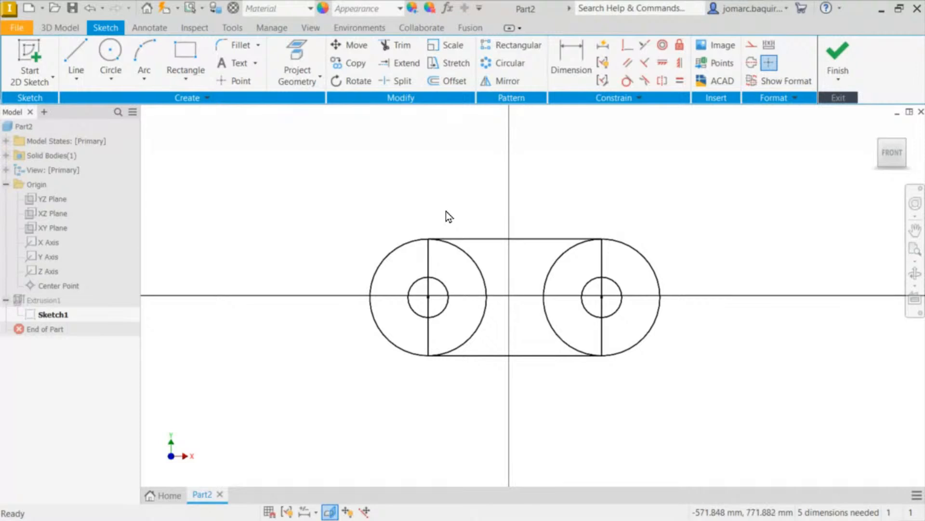
scroll(453, 219, down, 3)
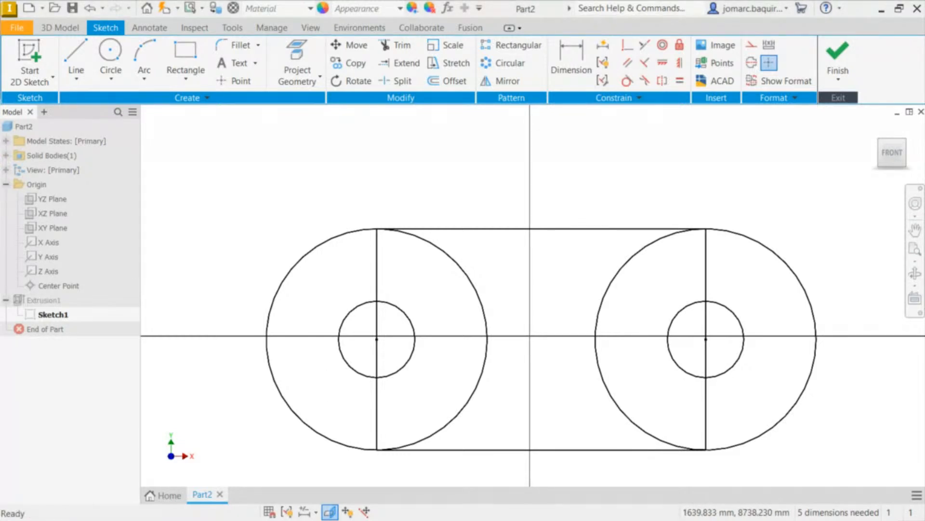
Step: Switch to Notepad, write the origin coordinate @0,0 as a note, and close the note without keeping it
drag(645, 0, 468, 0)
mouse_move(467, 0)
mouse_down()
mouse_move(761, 0)
mouse_move(468, 73)
mouse_move(527, 111)
mouse_up()
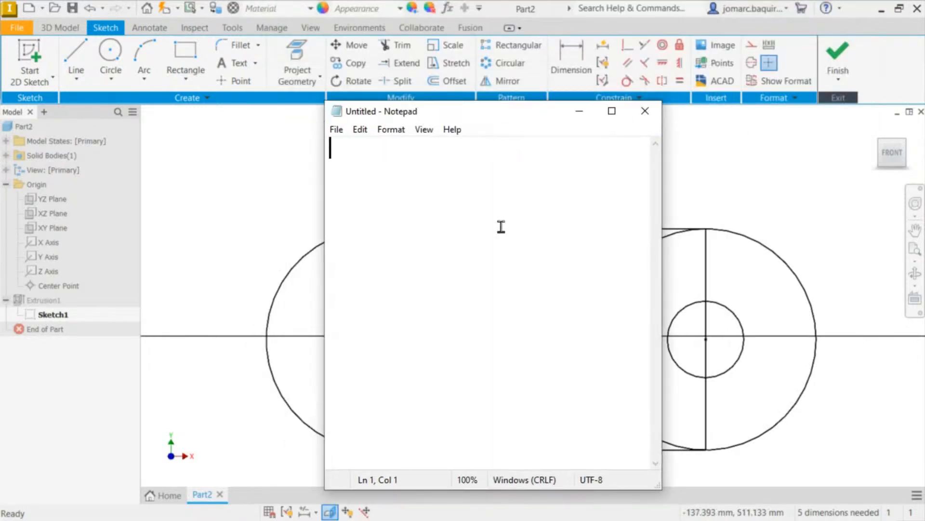
text(@)
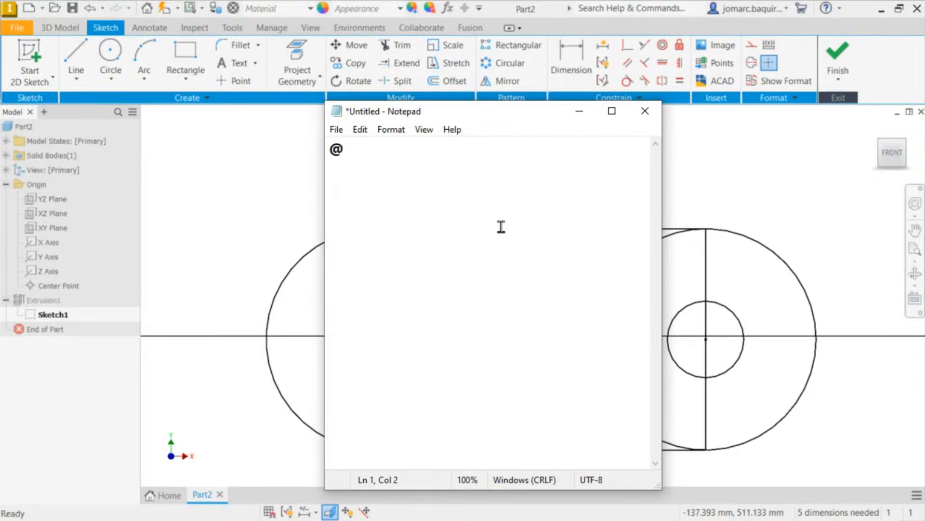
text(0,0)
key(alt+F4)
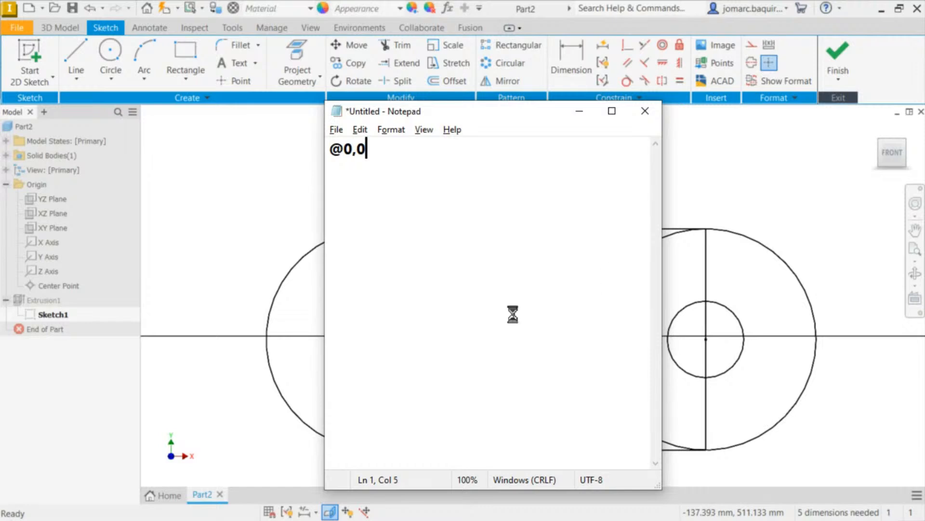
click(494, 271)
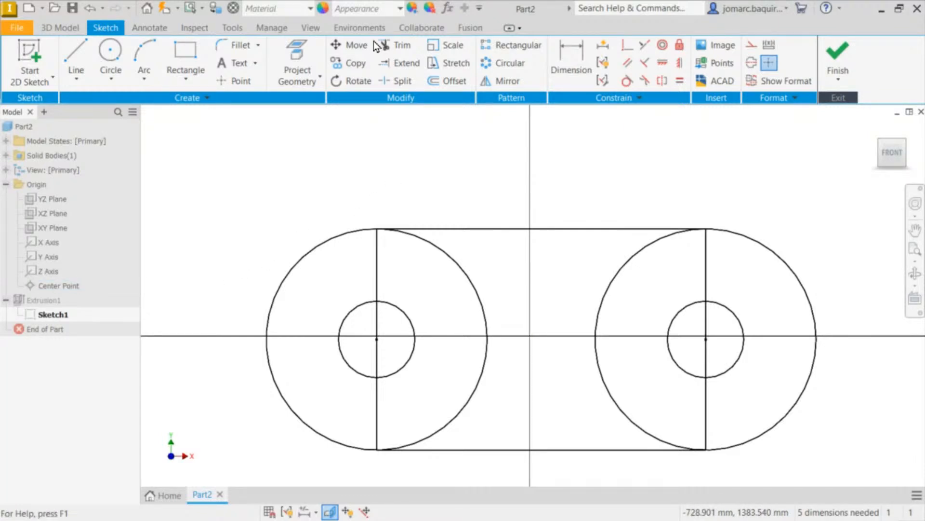
Step: Highlight the origin's Center Point to locate it in the sketch, then clear the selection
click(68, 289)
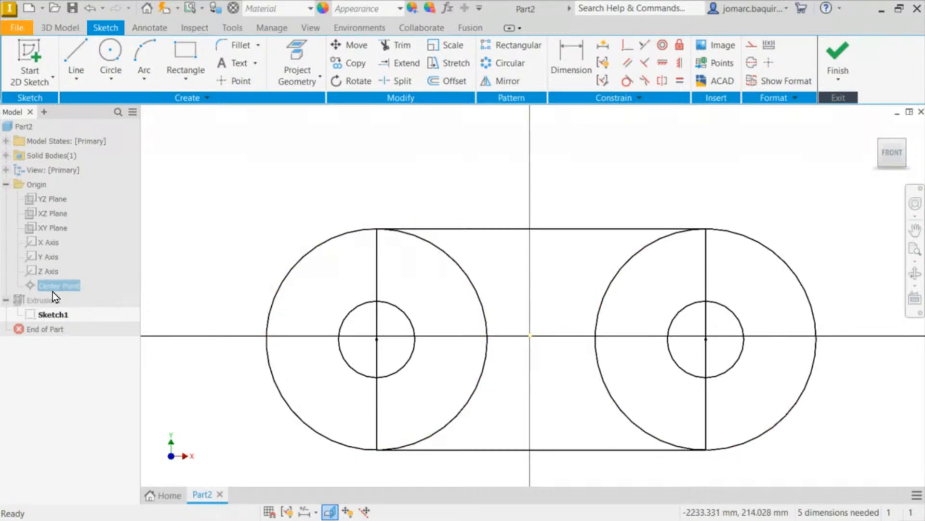
click(283, 248)
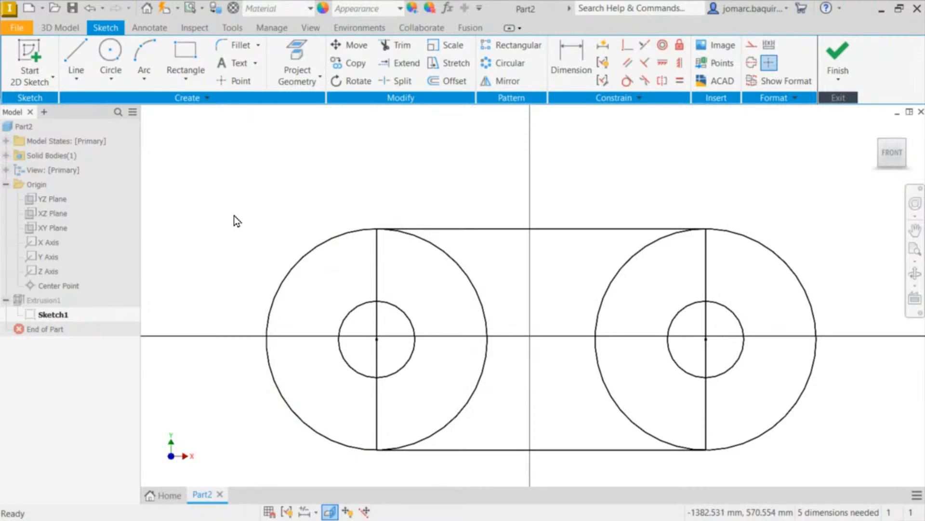
middle_drag(349, 179, 299, 157)
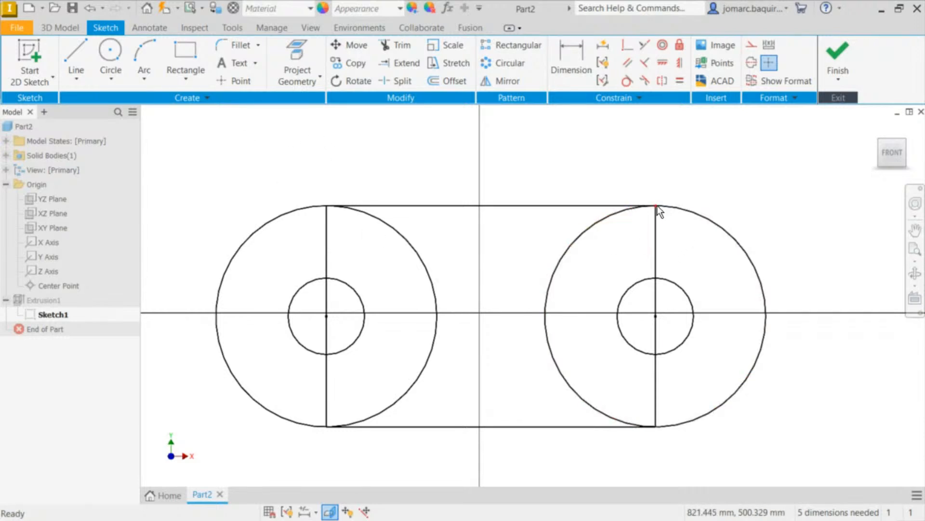
Step: Shrink the outer circles by lowering the rectangle's upper-right corner, and point out the origin's Center Point between the circle pairs
drag(658, 205, 676, 225)
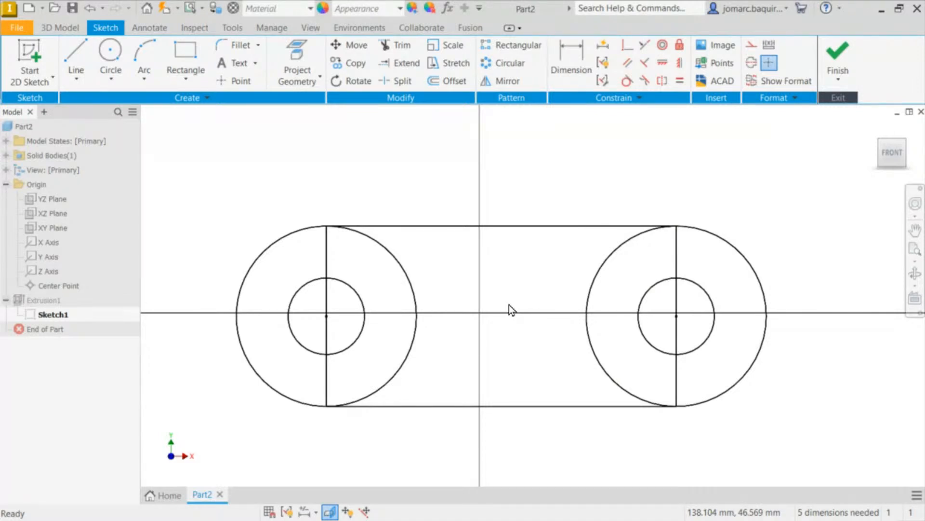
click(70, 287)
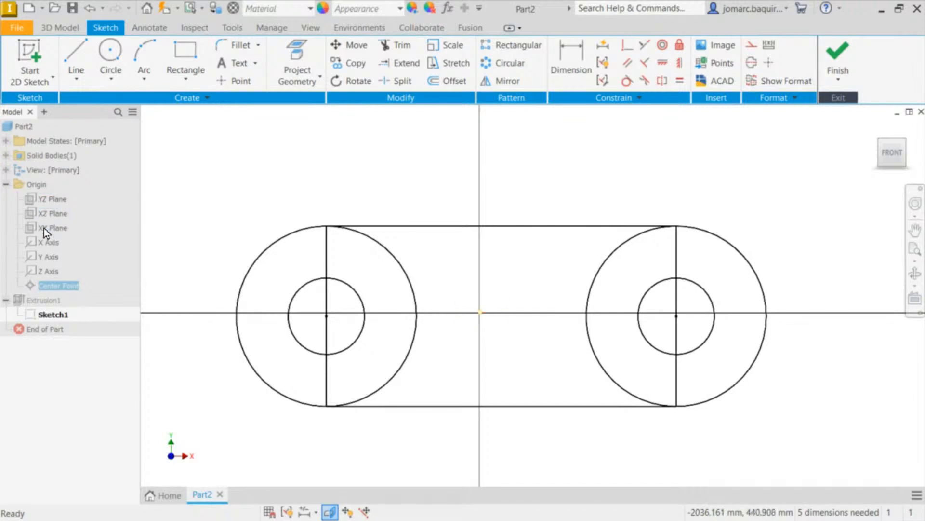
click(591, 184)
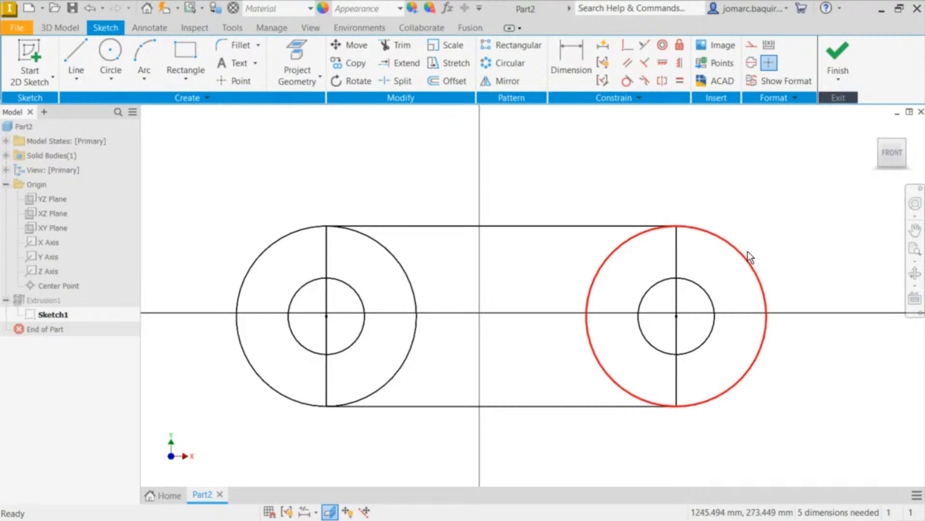
mouse_move(673, 222)
mouse_down()
mouse_move(690, 215)
mouse_move(673, 212)
mouse_move(667, 244)
mouse_move(665, 234)
mouse_up()
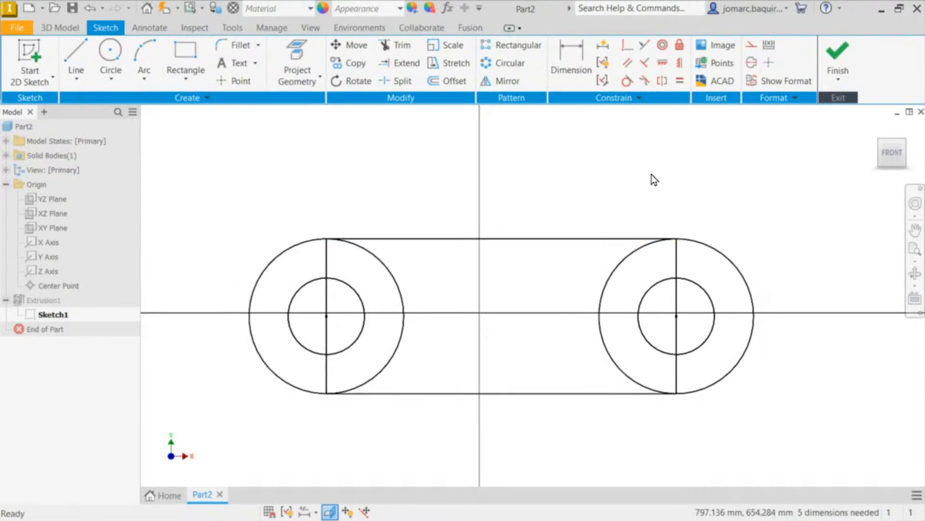
click(481, 312)
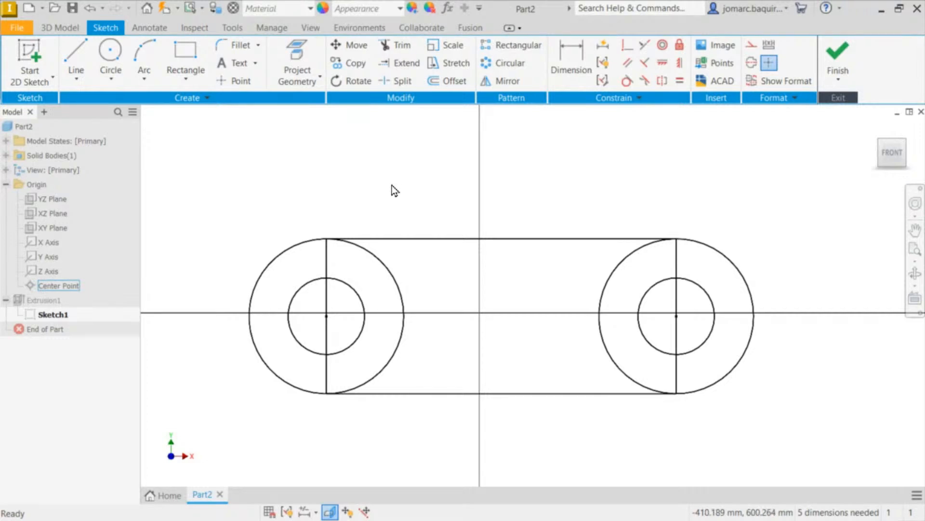
Step: Draw a diagonal line from the rectangle's lower-left corner to its upper-right corner and shift the upper-right corner slightly inward
key(l)
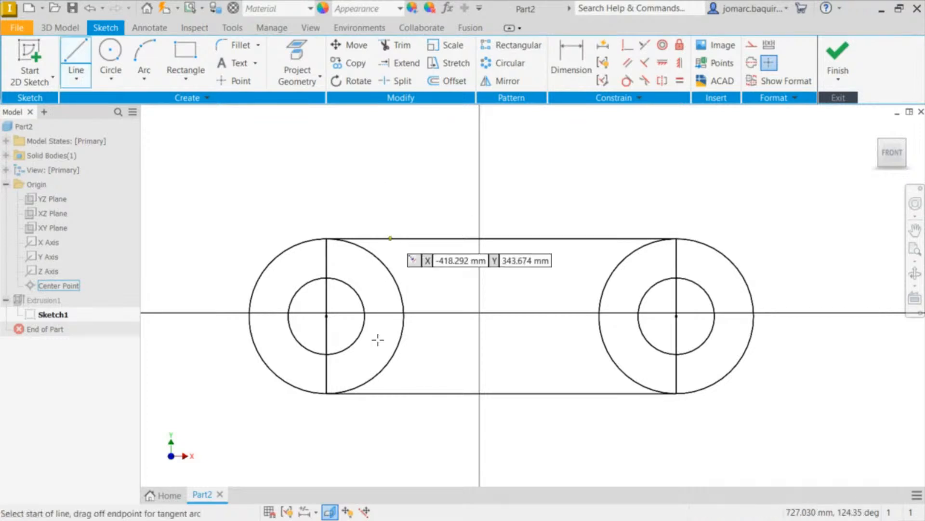
click(327, 392)
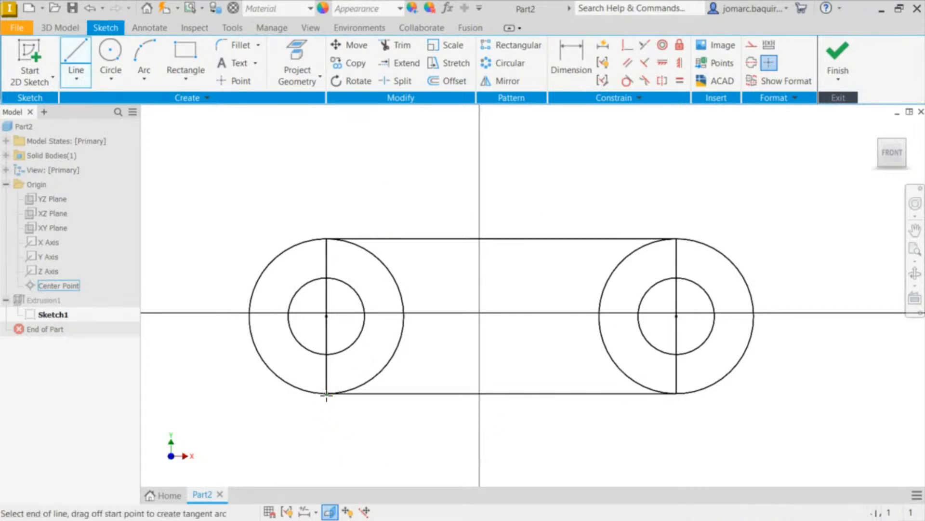
click(676, 238)
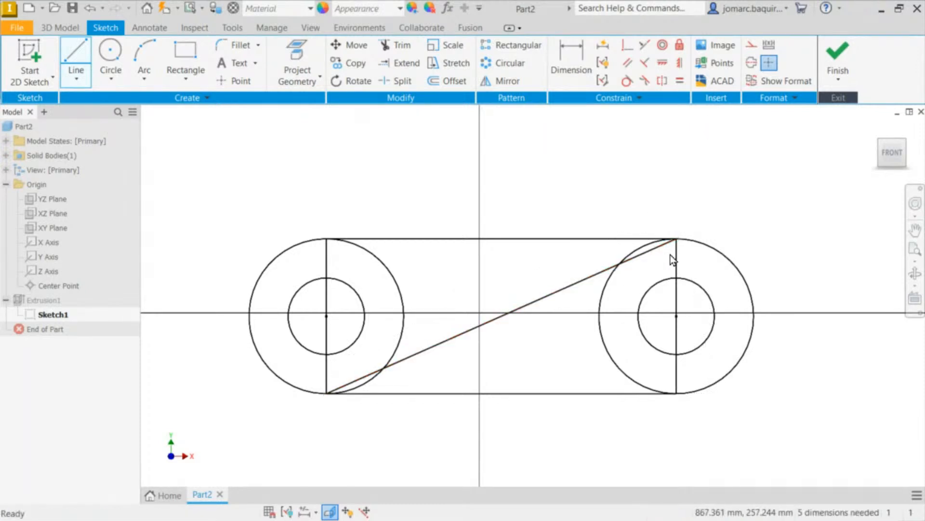
key(Escape)
drag(676, 238, 662, 240)
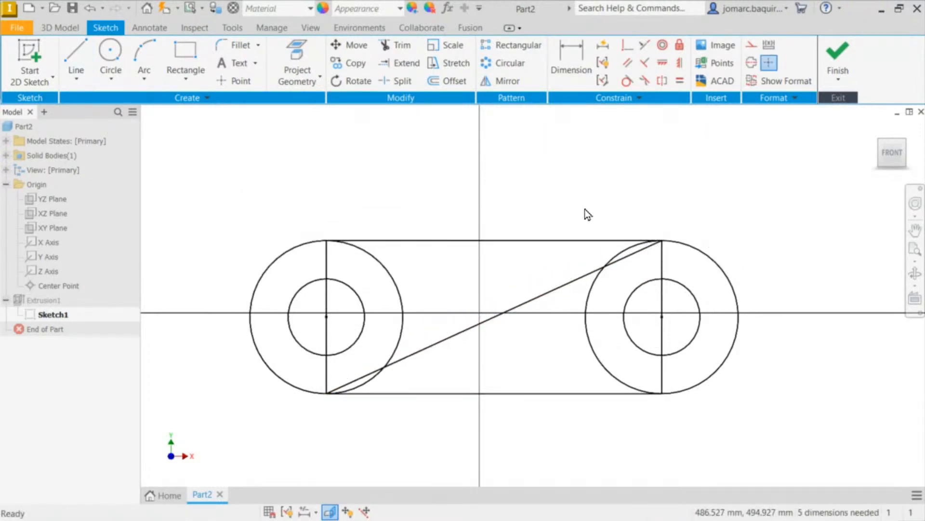
Step: Make the midpoint of the diagonal line coincident with the origin's Center Point
click(522, 304)
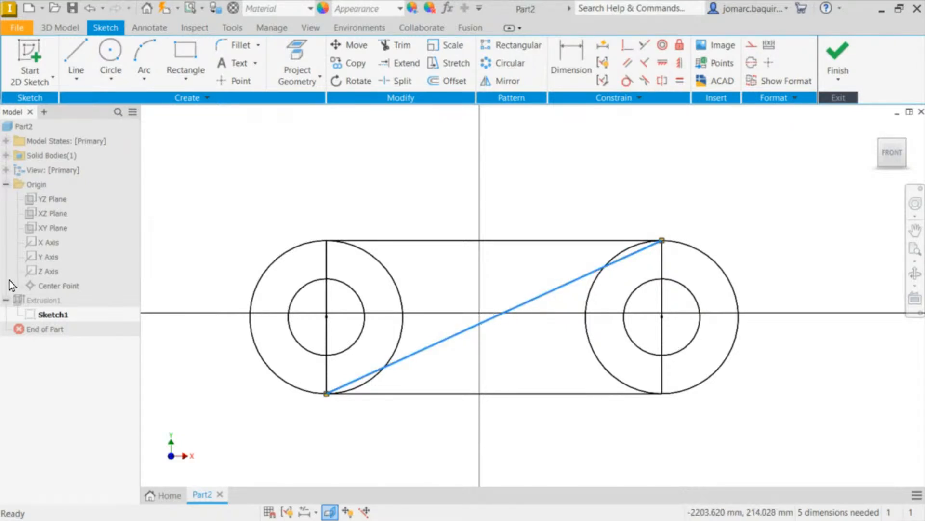
click(61, 287)
click(615, 163)
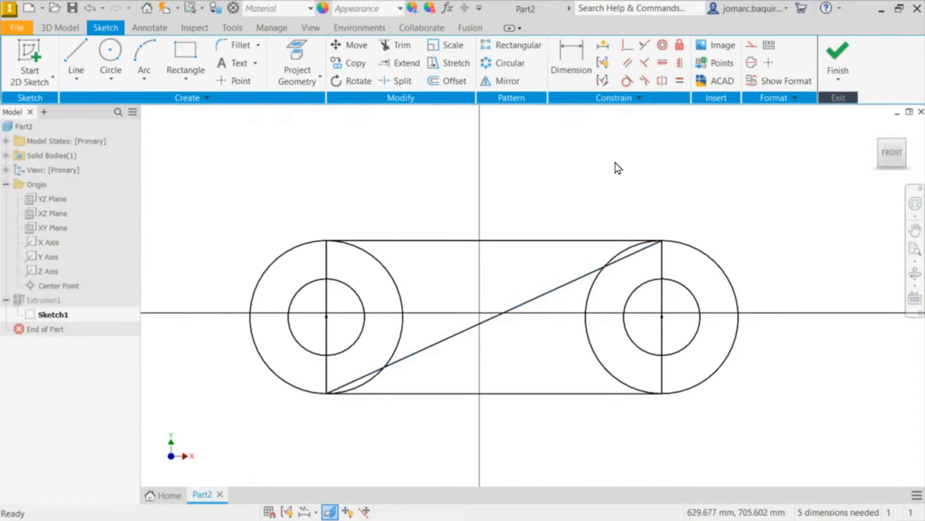
click(630, 51)
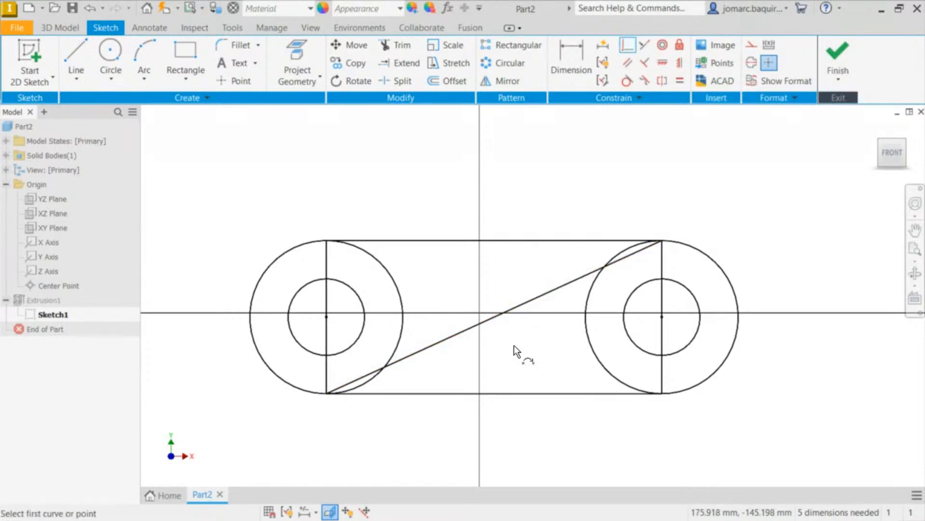
click(497, 317)
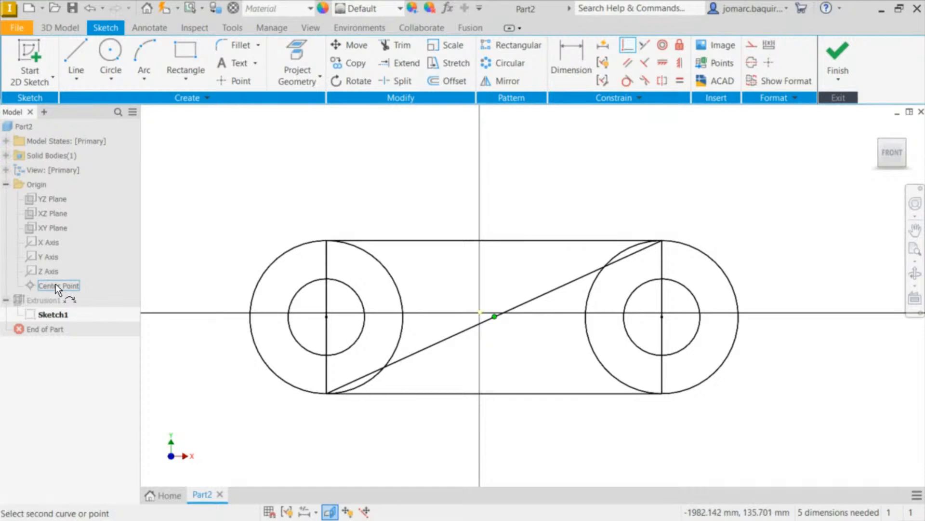
click(36, 285)
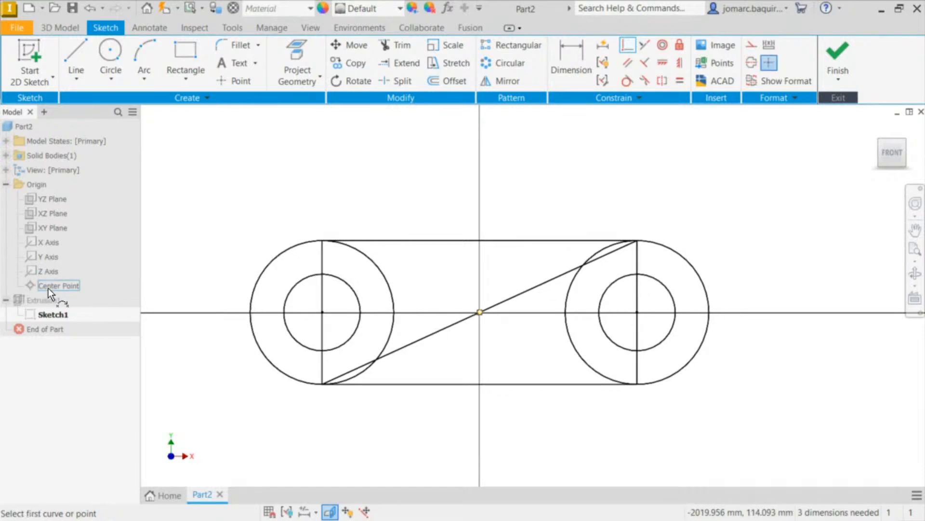
key(Escape)
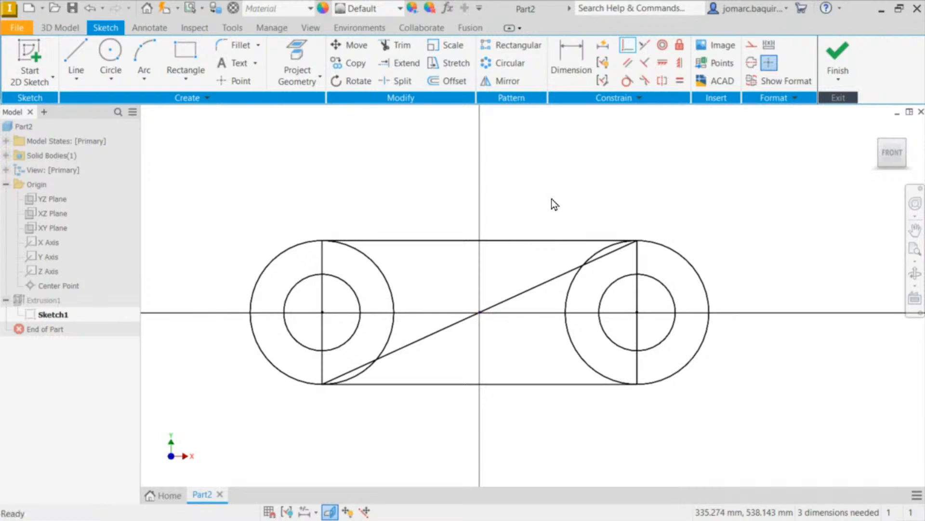
Step: Pull the rectangle's upper-right corner inward to test whether the profile resizes symmetrically about the origin
mouse_move(637, 242)
mouse_down()
mouse_move(733, 175)
mouse_move(641, 241)
mouse_move(650, 227)
mouse_move(643, 222)
mouse_move(627, 229)
mouse_move(641, 238)
mouse_move(594, 221)
mouse_up()
mouse_move(614, 257)
mouse_down()
mouse_move(632, 225)
mouse_move(610, 245)
mouse_move(626, 232)
mouse_move(617, 249)
mouse_up()
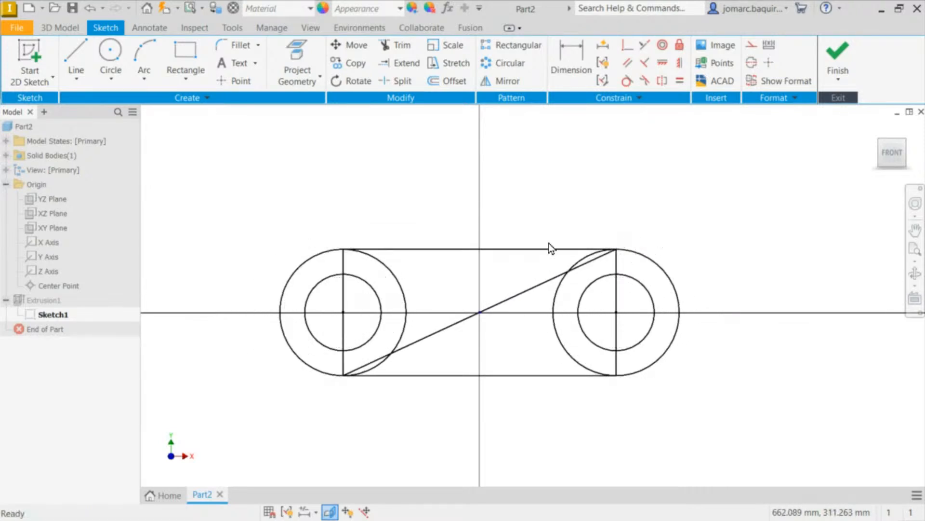
middle_drag(631, 309, 697, 262)
middle_drag(574, 138, 527, 164)
scroll(528, 164, down, 3)
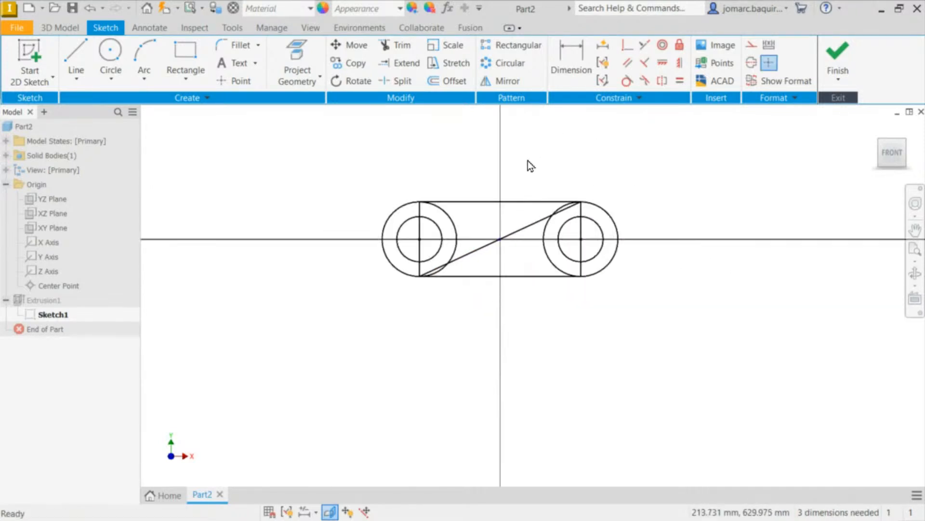
scroll(528, 161, up, 3)
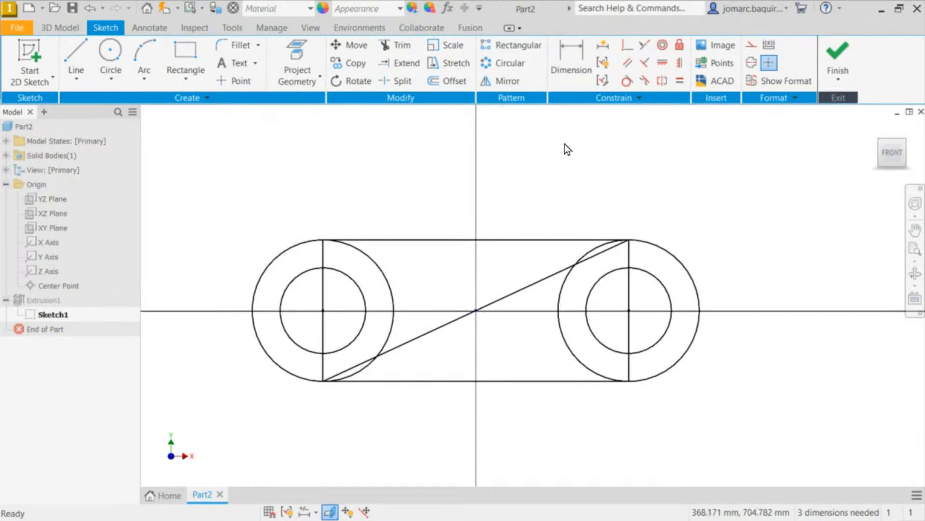
Step: Delete the diagonal line across the rectangle and briefly highlight the rectangle's top line
click(531, 286)
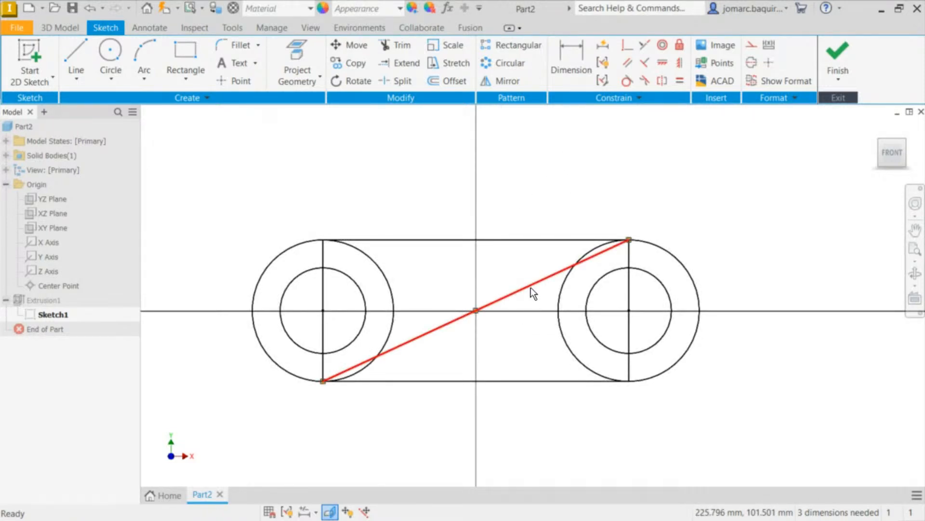
key(Delete)
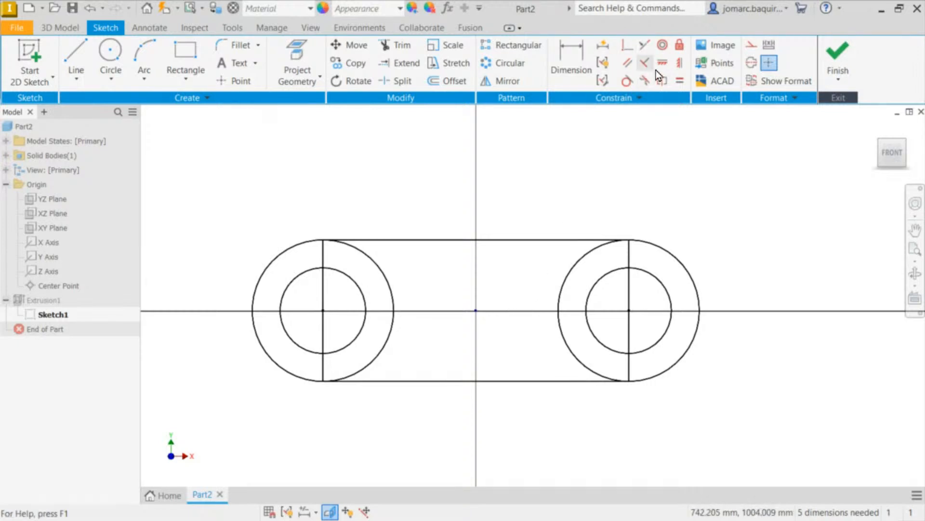
click(559, 240)
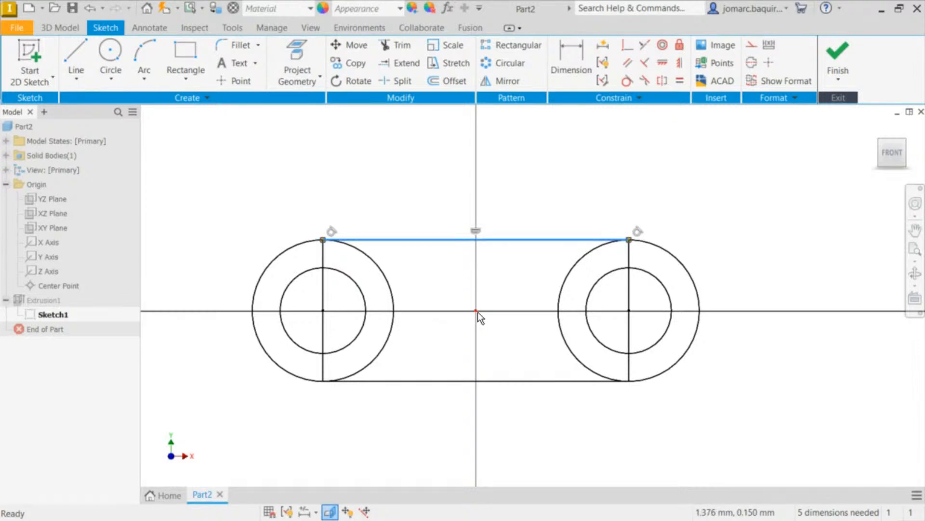
click(603, 184)
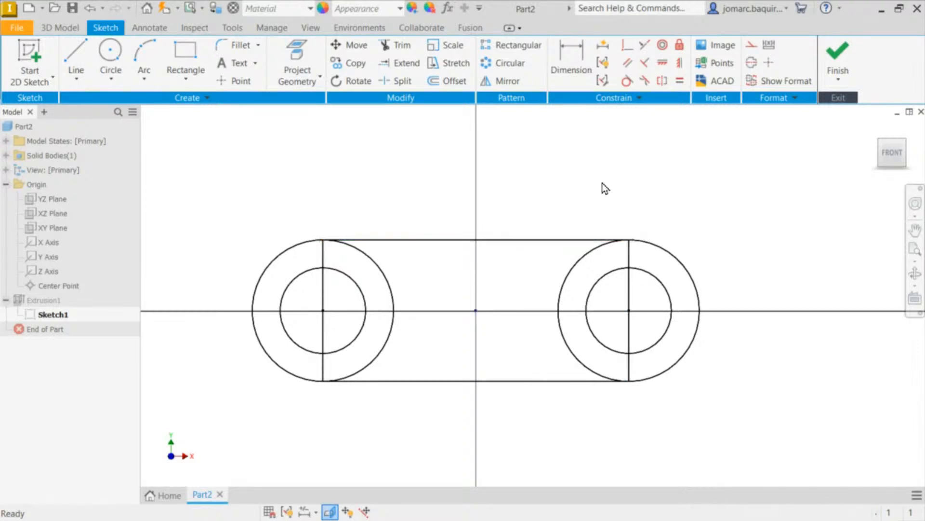
Step: Constrain the top line's midpoint vertically to the origin's Center Point and pull the rectangle's upper-right corner outward to test it
click(681, 65)
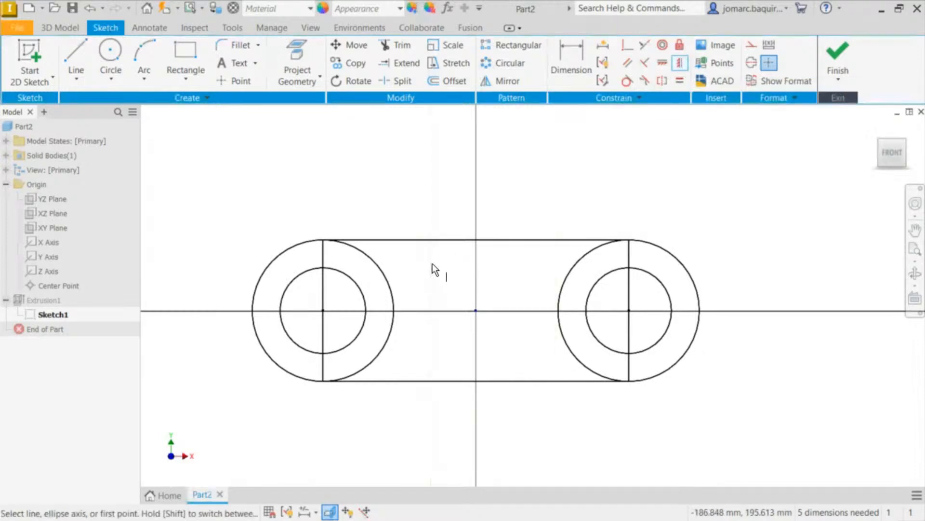
click(477, 239)
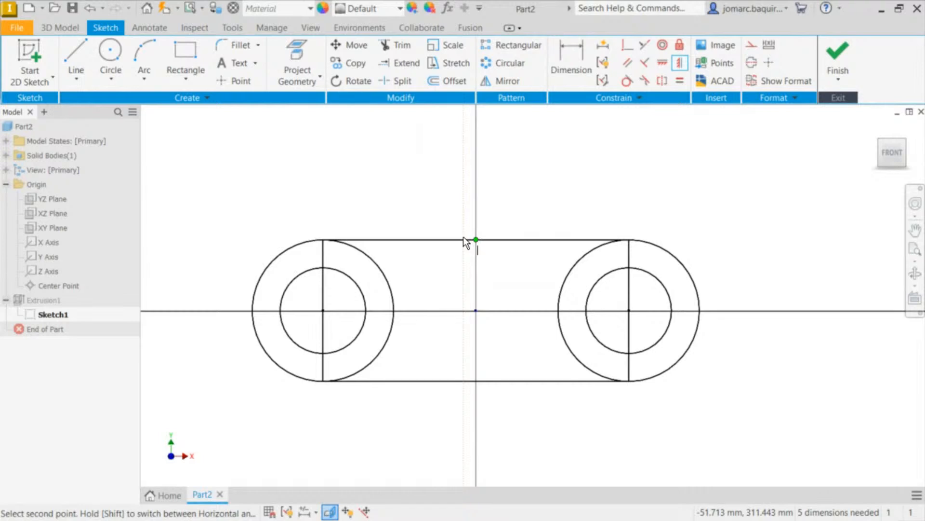
click(57, 285)
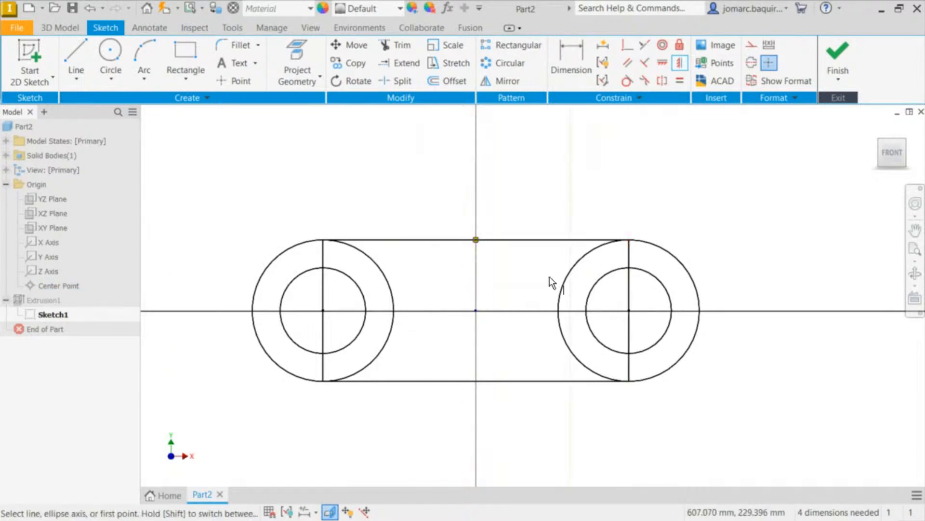
key(Escape)
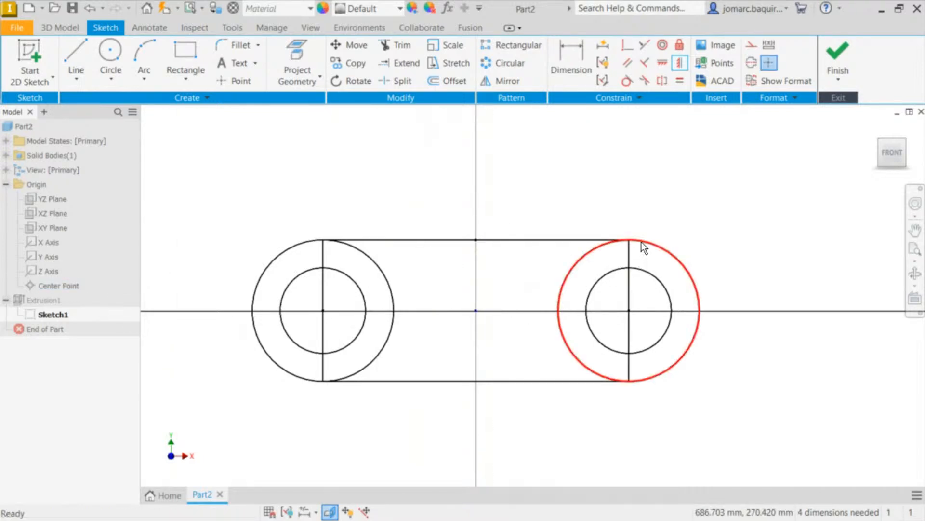
drag(629, 240, 658, 230)
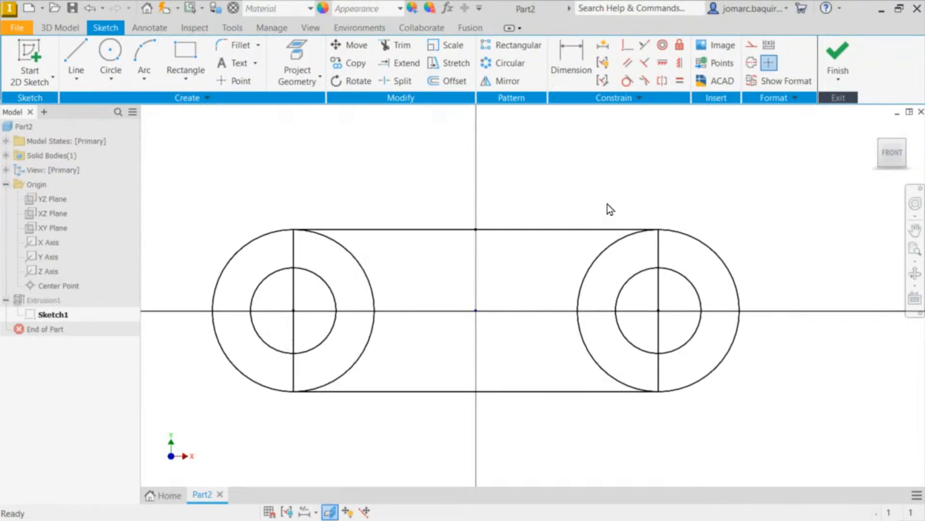
Step: Constrain the center of the circle pair on the rectangle's right edge horizontally to the origin's Center Point
click(662, 62)
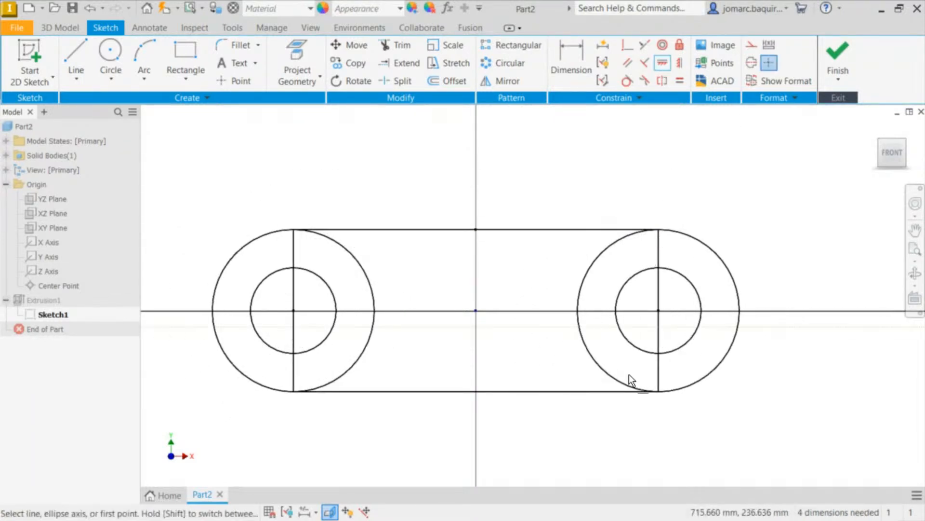
click(659, 311)
click(478, 311)
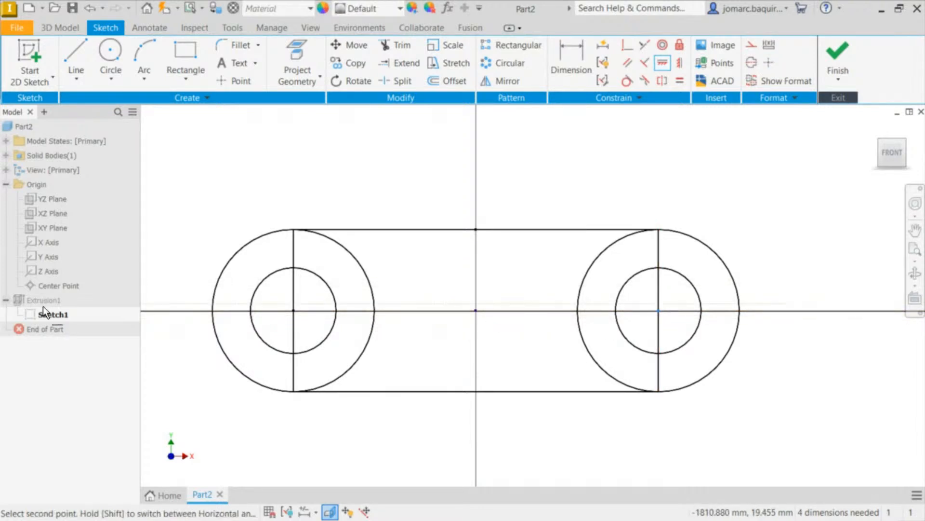
click(658, 310)
click(475, 310)
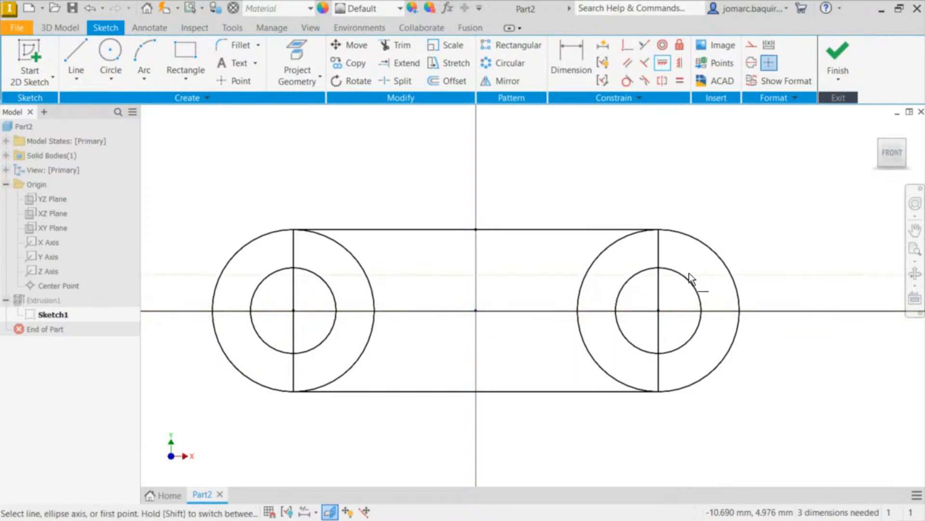
Step: Test the horizontal and vertical constraints by stretching the profile outward and pulling it back inward from its upper-right corner
drag(660, 391, 667, 347)
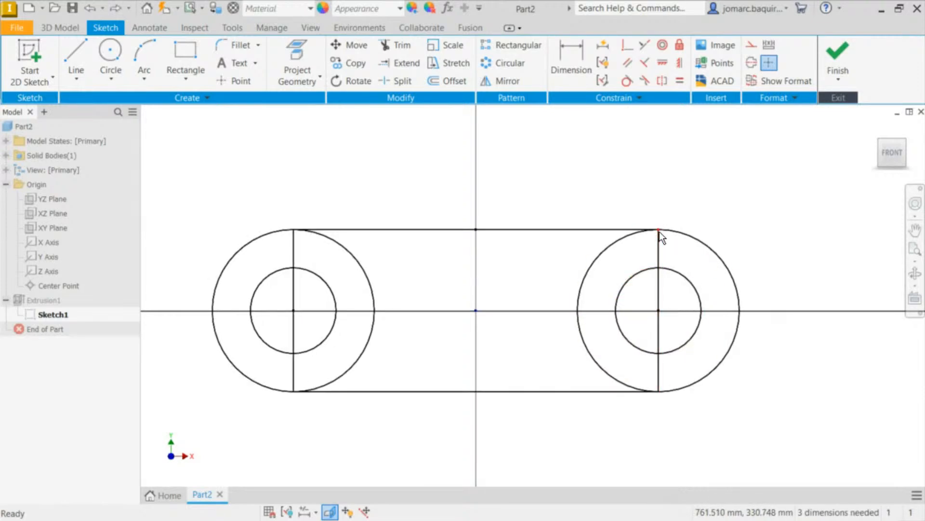
drag(659, 231, 709, 229)
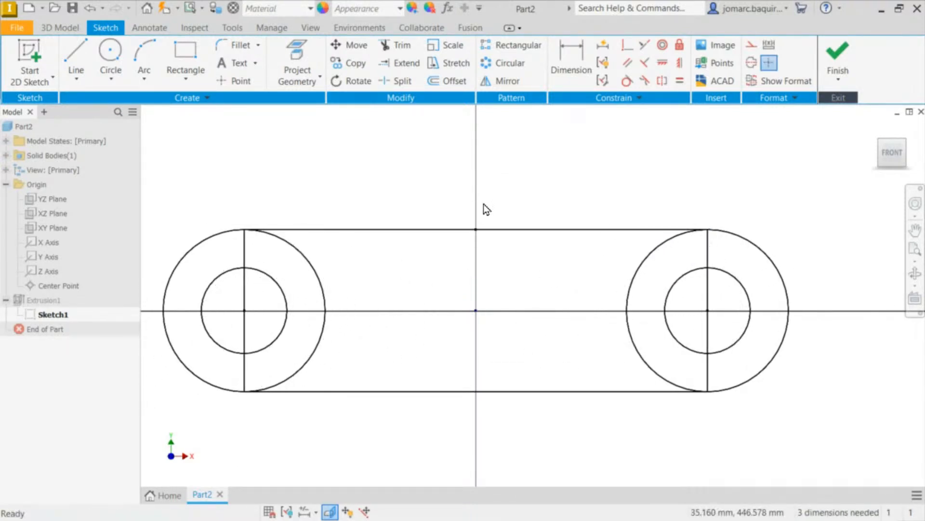
middle_drag(484, 204, 524, 178)
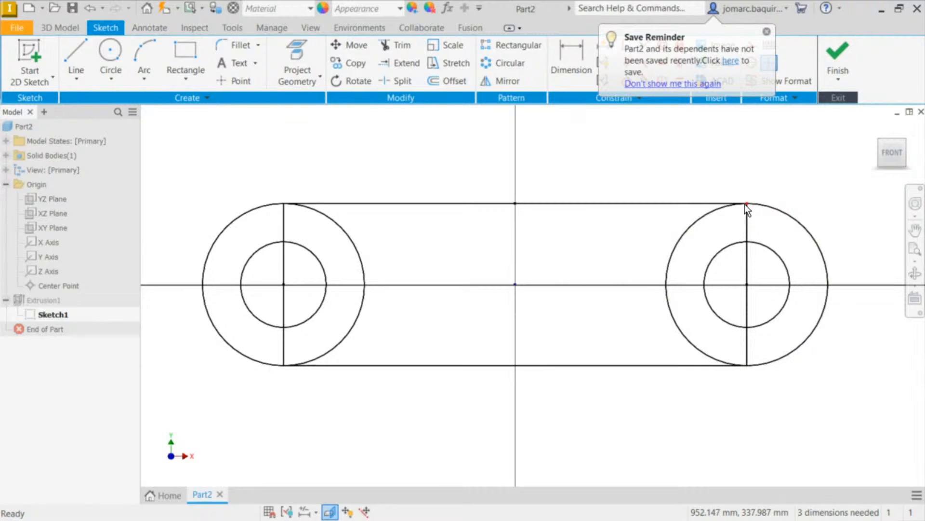
drag(749, 204, 761, 186)
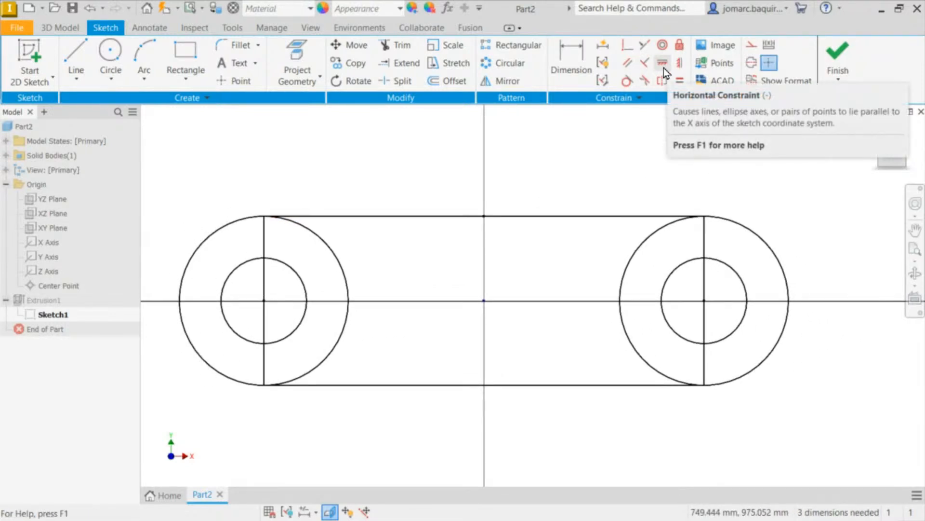
drag(705, 216, 608, 190)
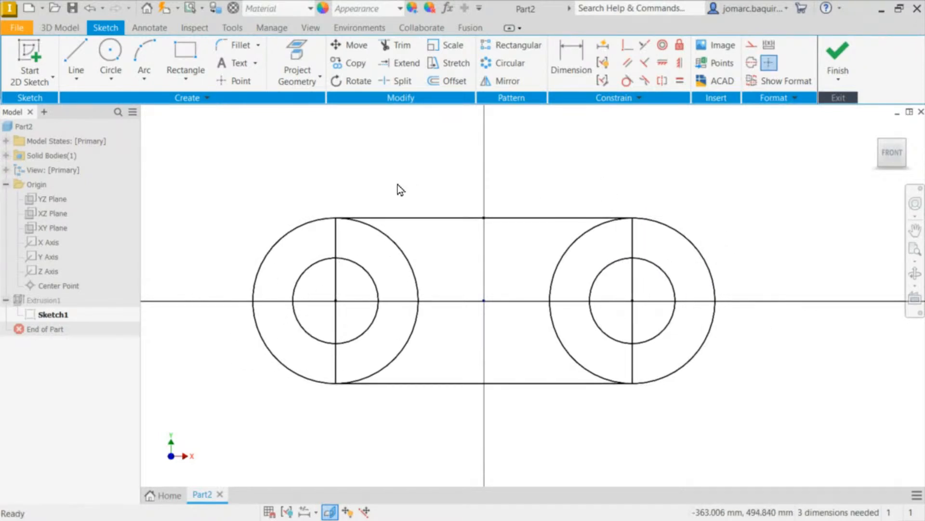
Step: Highlight the whole profile and its top line to examine the applied constraints, leaving nothing selected
drag(177, 193, 567, 330)
drag(218, 140, 760, 432)
click(591, 188)
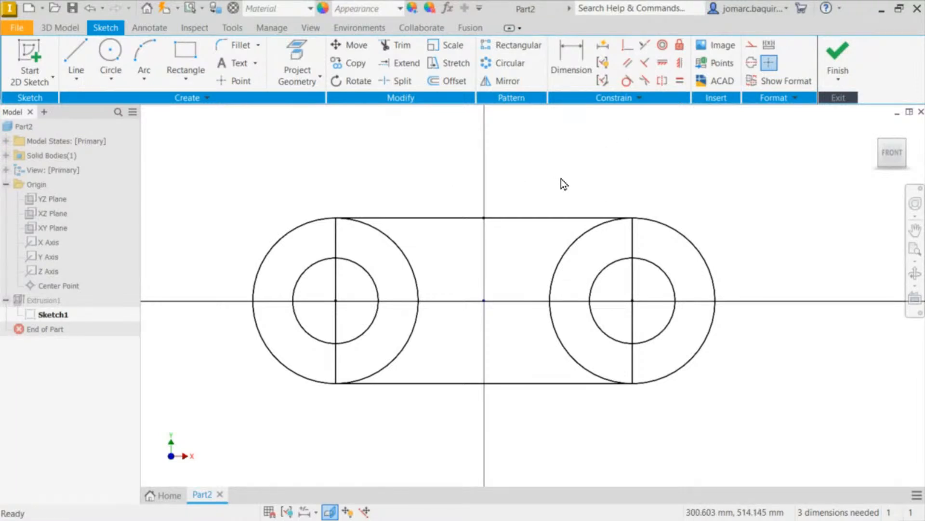
click(538, 219)
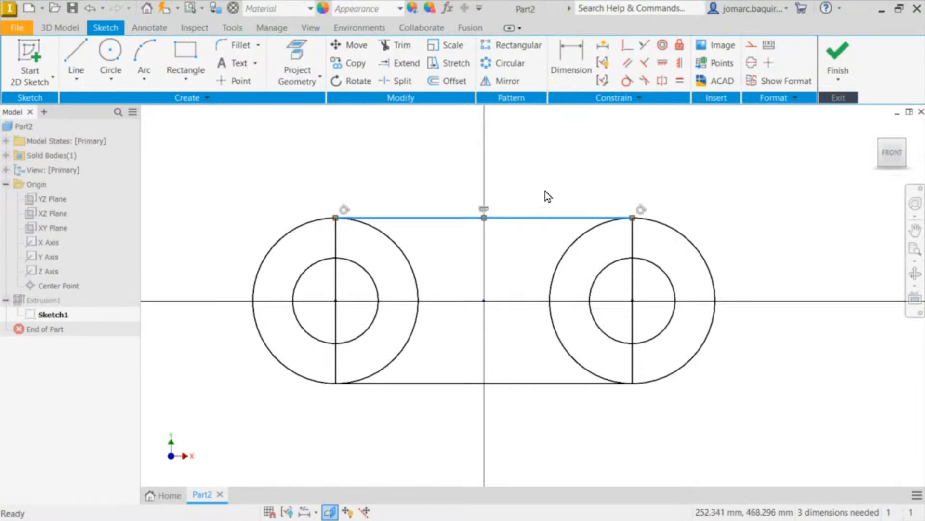
click(539, 186)
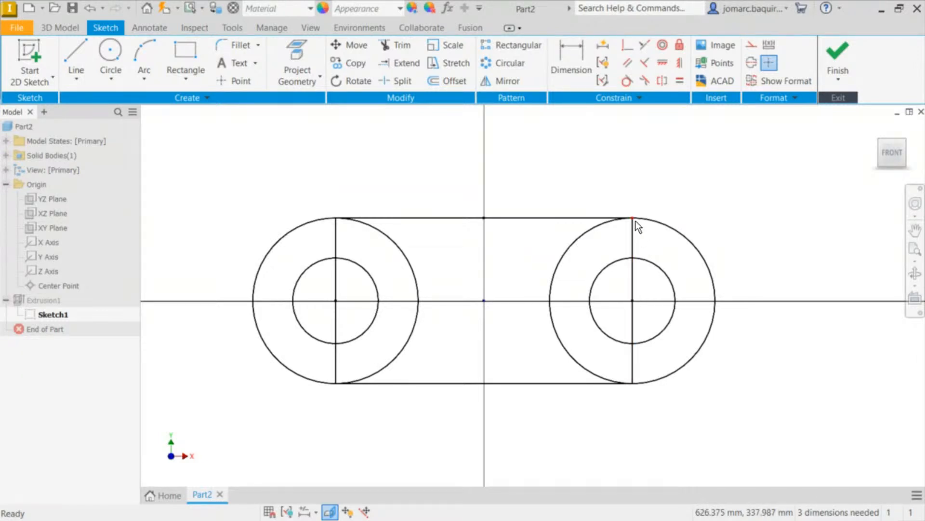
Step: Stretch the profile outward from the rectangle's upper-right corner
drag(633, 219, 666, 208)
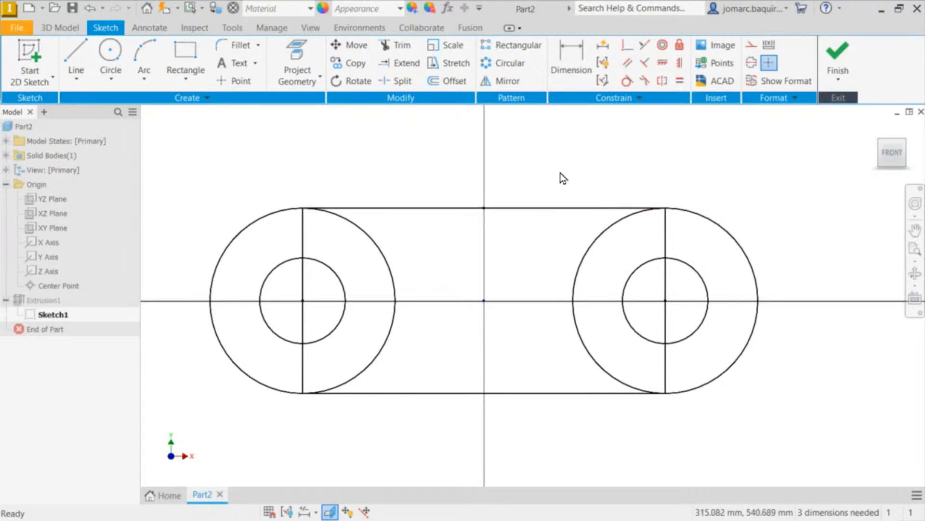
key(d)
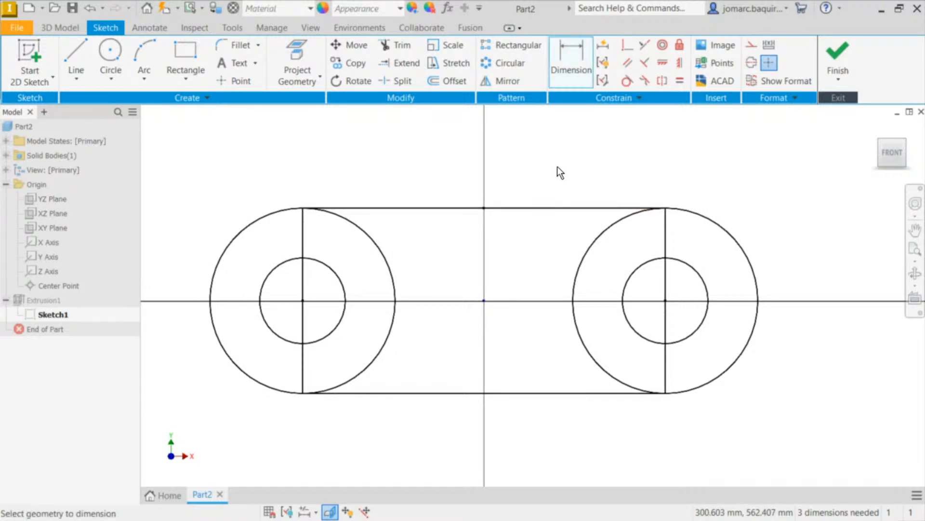
key(Escape)
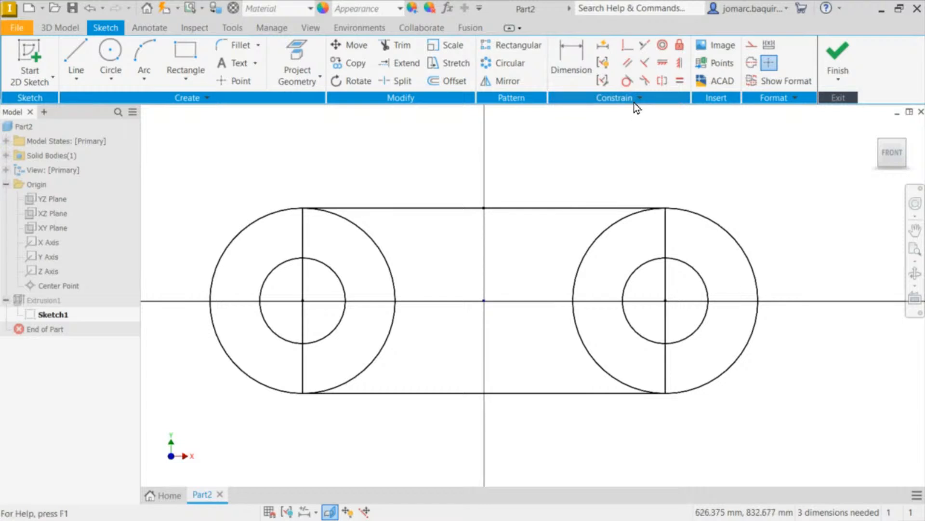
Step: Dimension the distance between the rectangle's left and right vertical edges and set it to 100 mm
click(567, 75)
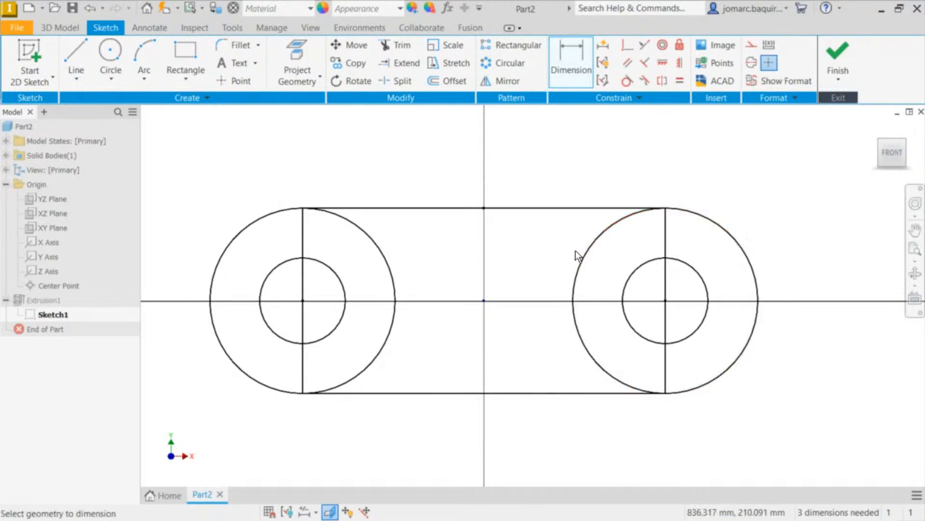
click(305, 237)
click(666, 238)
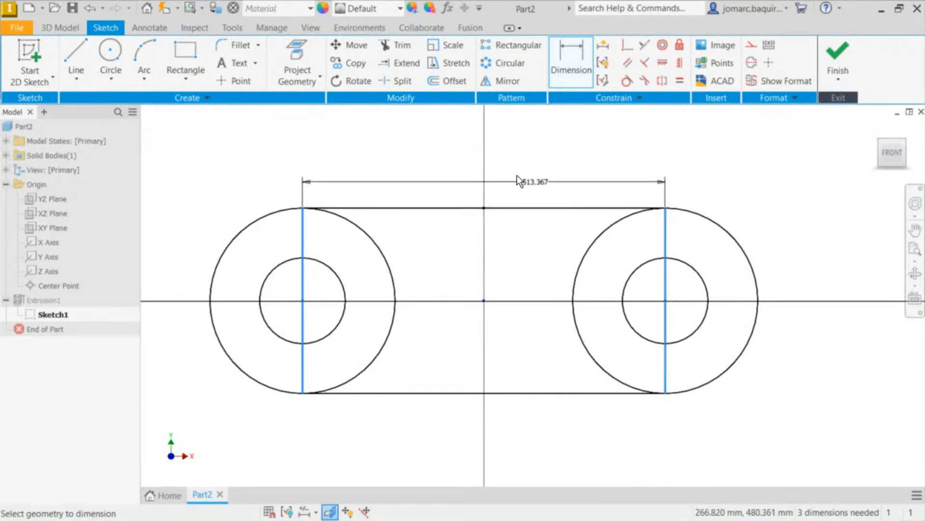
click(488, 152)
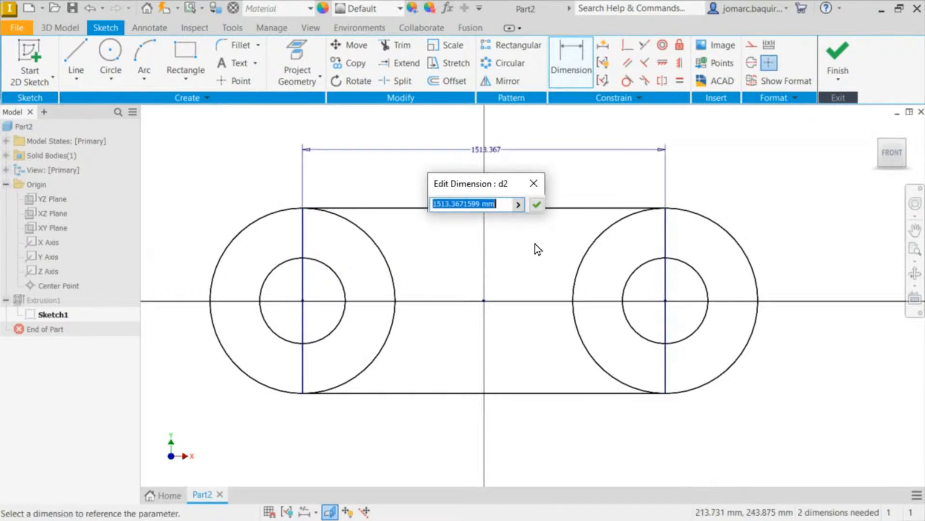
text(100)
key(Return)
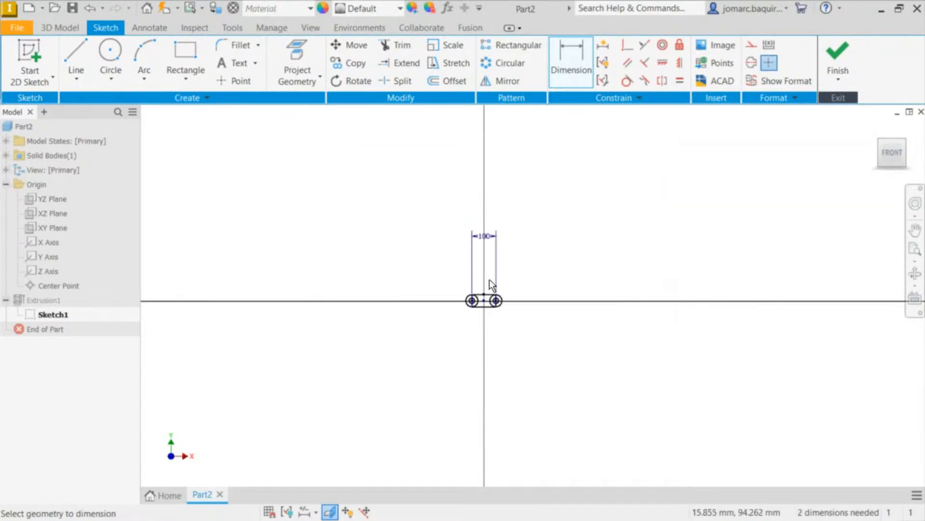
Step: Move the 100 mm dimension down so it sits just above the profile
scroll(490, 276, up, 5)
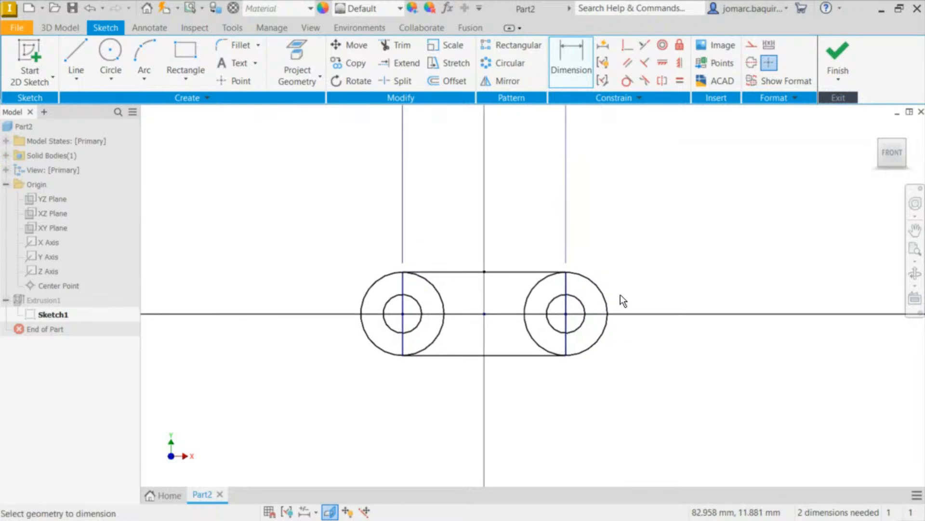
scroll(548, 224, down, 5)
middle_drag(466, 196, 435, 238)
scroll(419, 218, up, 5)
middle_drag(572, 140, 602, 122)
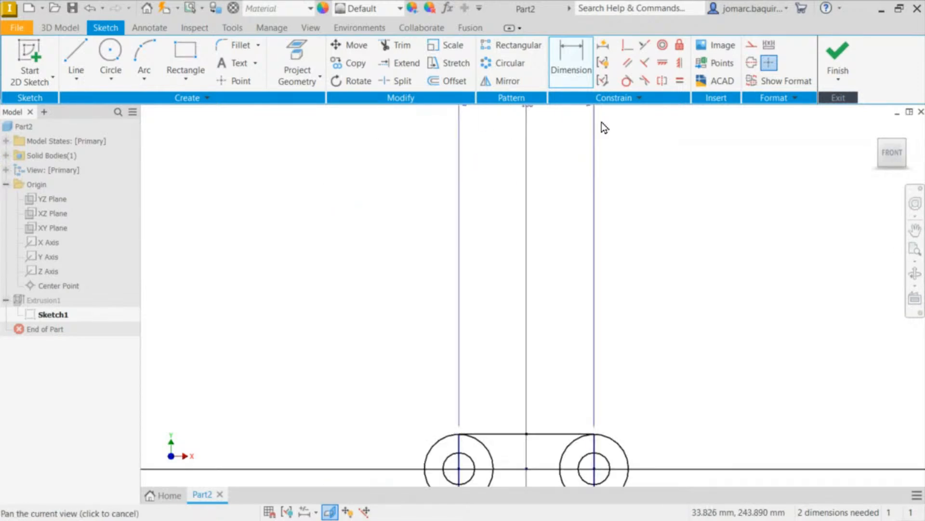
middle_drag(529, 135, 463, 179)
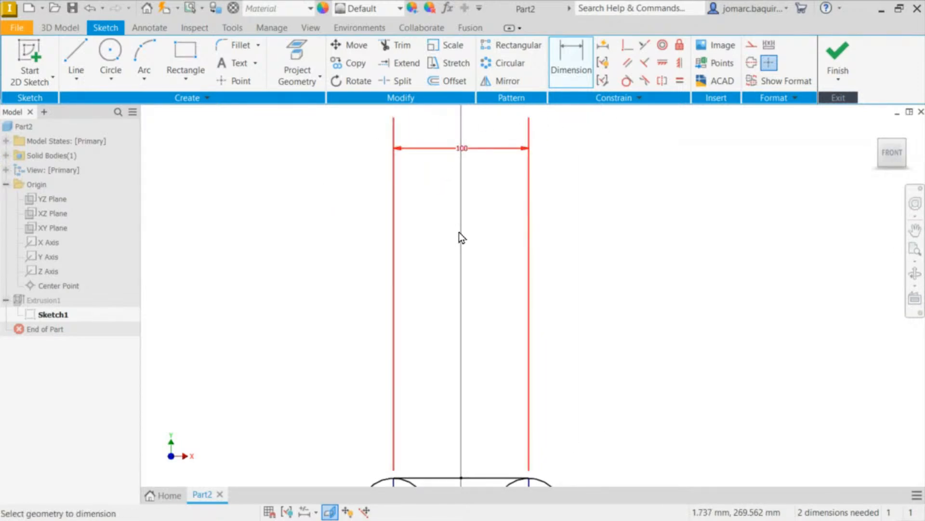
click(463, 148)
key(Escape)
key(Escape)
drag(470, 154, 475, 442)
middle_drag(466, 395, 496, 142)
scroll(584, 259, up, 3)
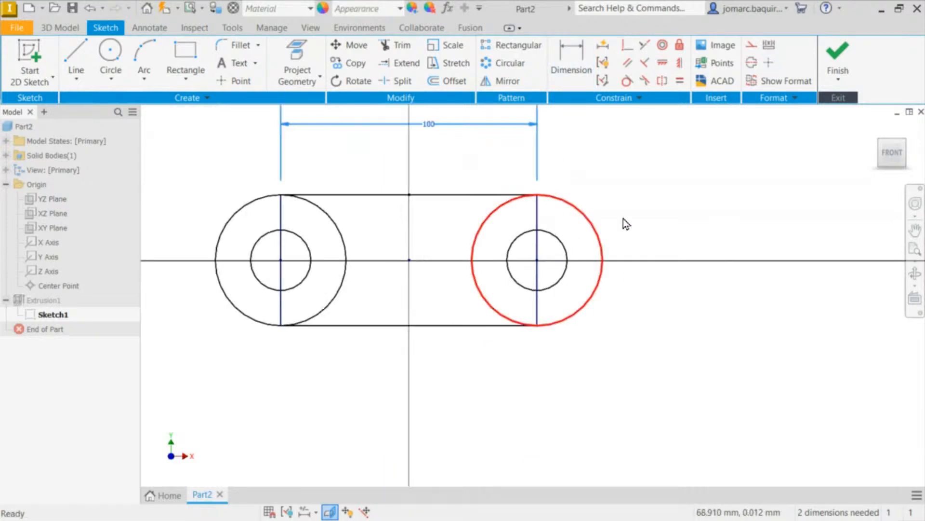
Step: Dimension the right outer circle's diameter and set it to 50 mm
middle_drag(623, 218, 617, 270)
key(d)
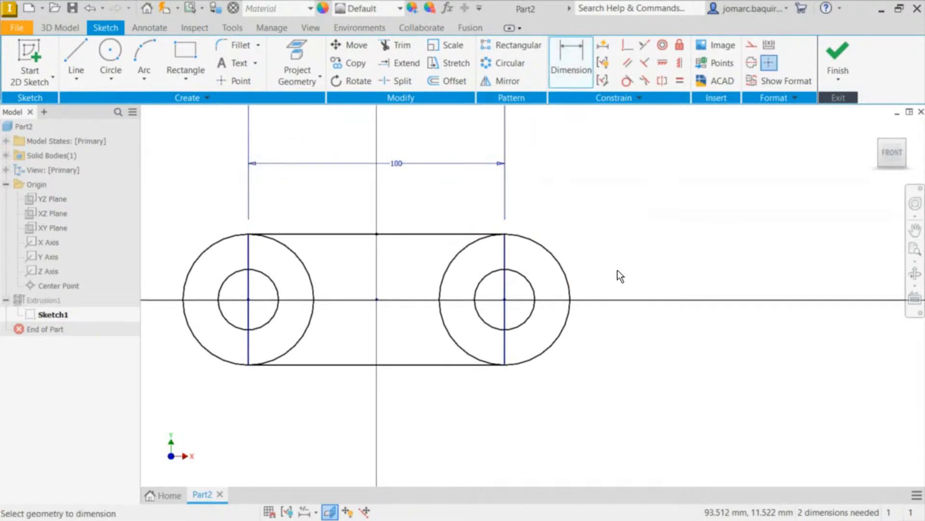
click(570, 291)
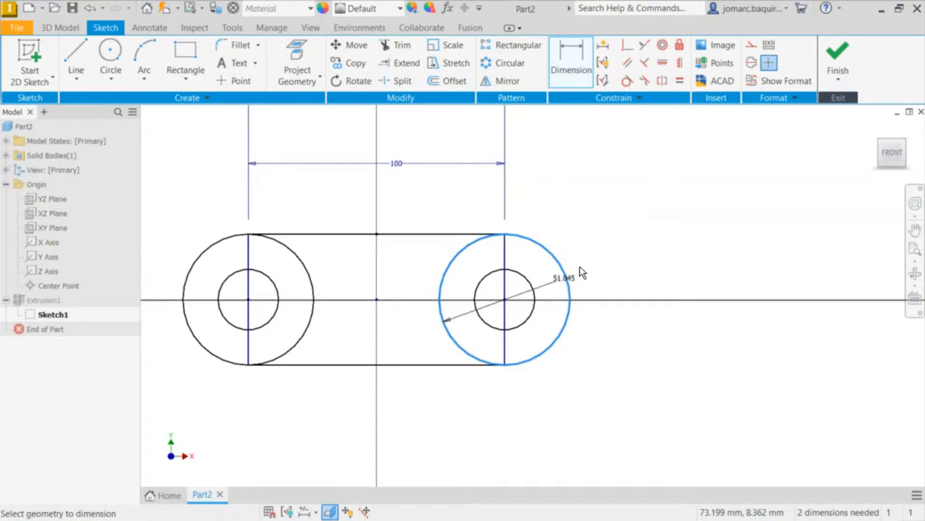
click(598, 231)
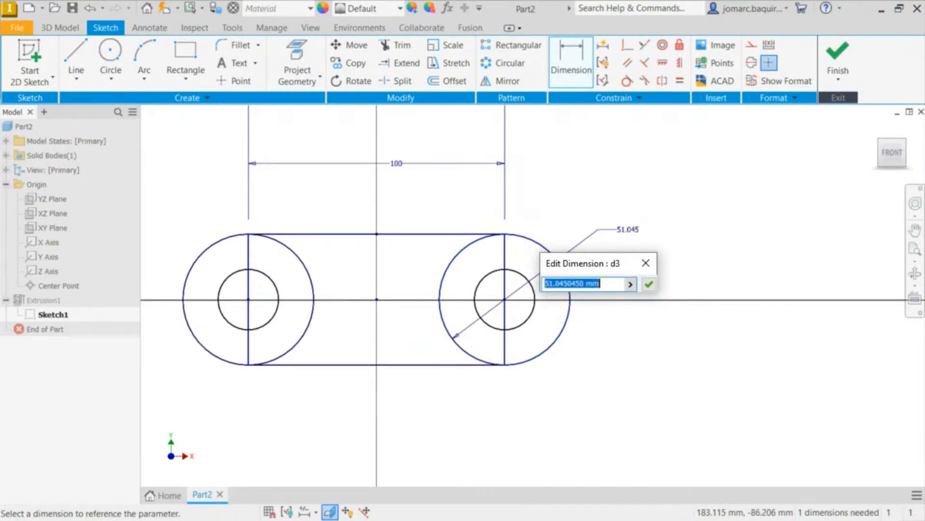
text(50)
key(Return)
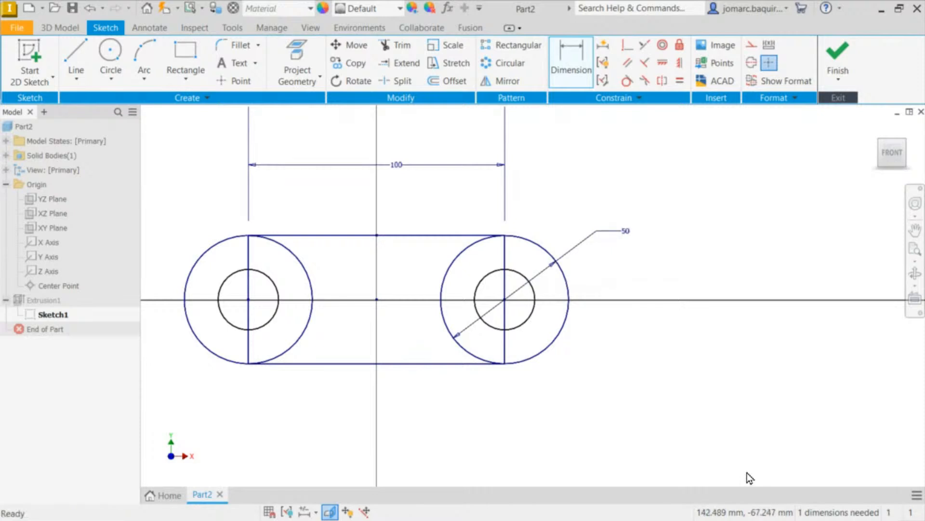
key(Escape)
Step: Resize the right inner circle slightly to test its freedom, and dimension its diameter as 25 mm
middle_drag(490, 225, 567, 197)
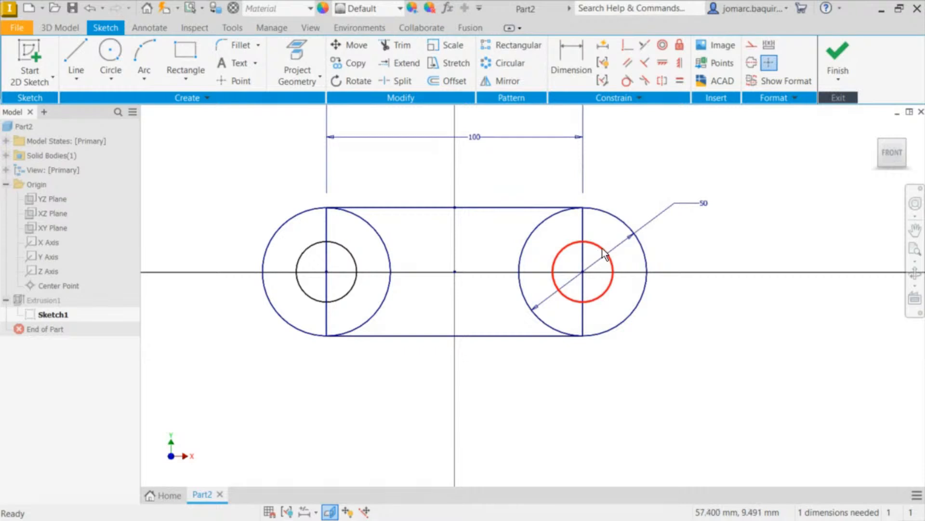
mouse_move(604, 250)
mouse_down()
mouse_move(612, 244)
mouse_move(612, 256)
mouse_up()
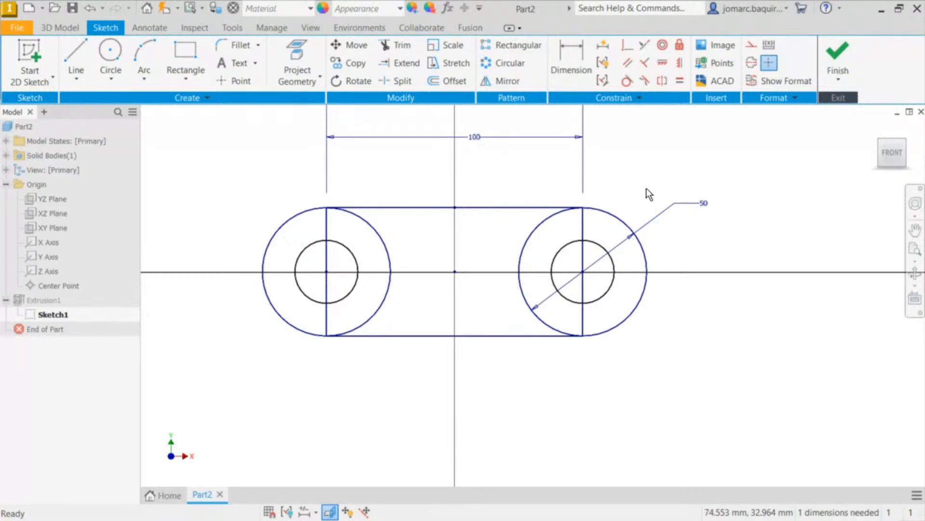
key(d)
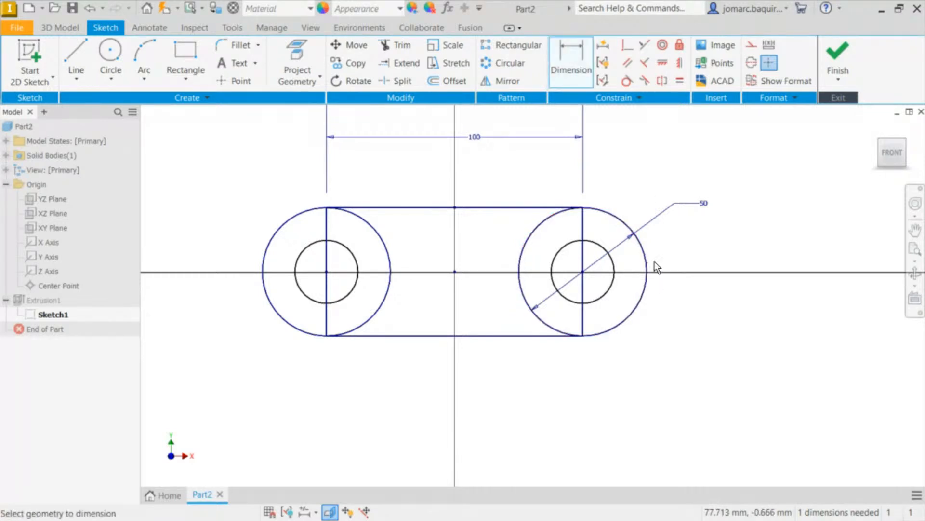
click(614, 273)
click(685, 260)
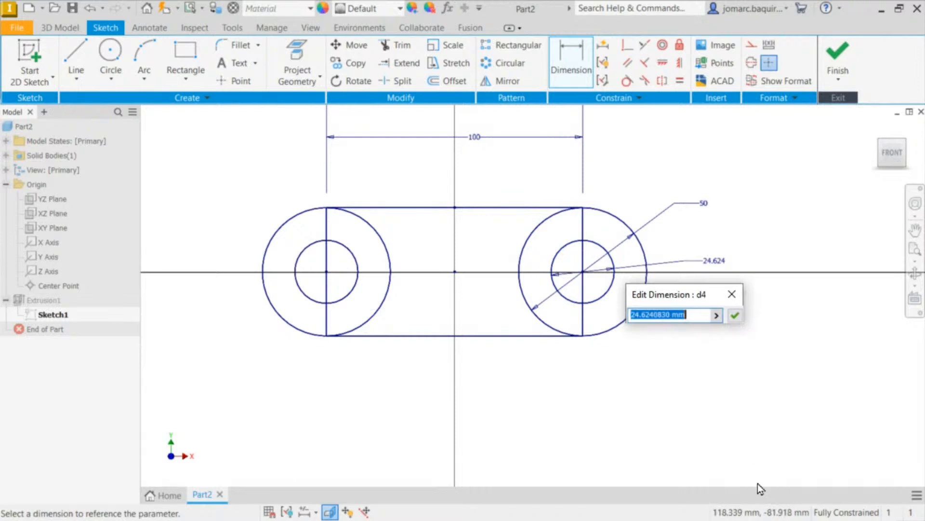
text(25)
key(Return)
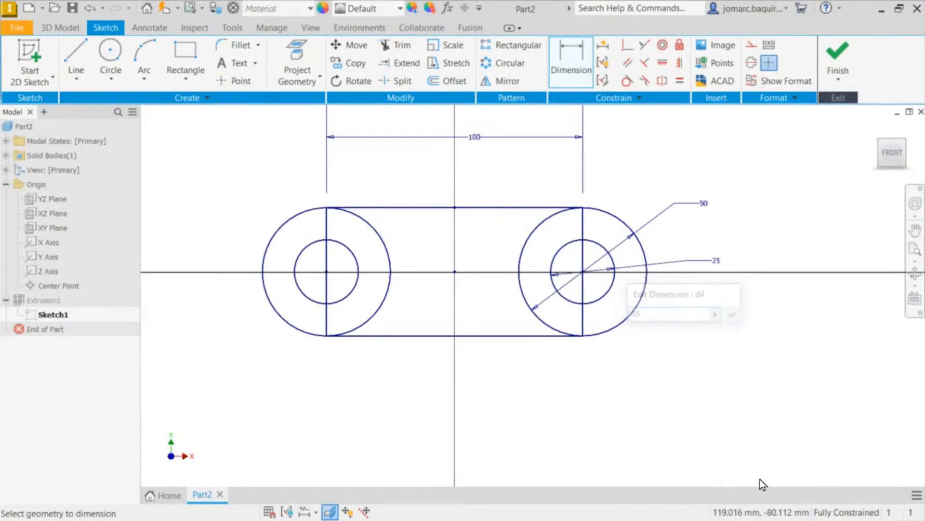
key(Escape)
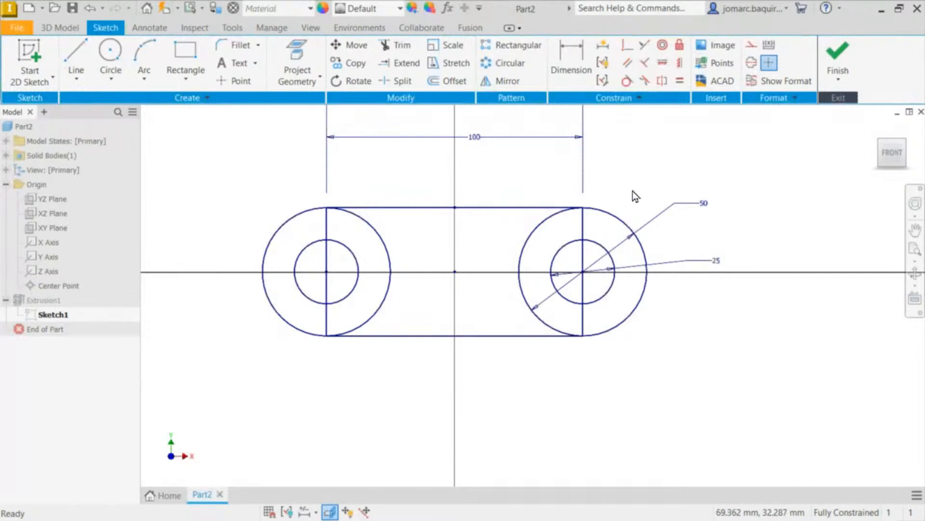
Step: Finish the sketch, expand the details of the update error and accept the change
key(F6)
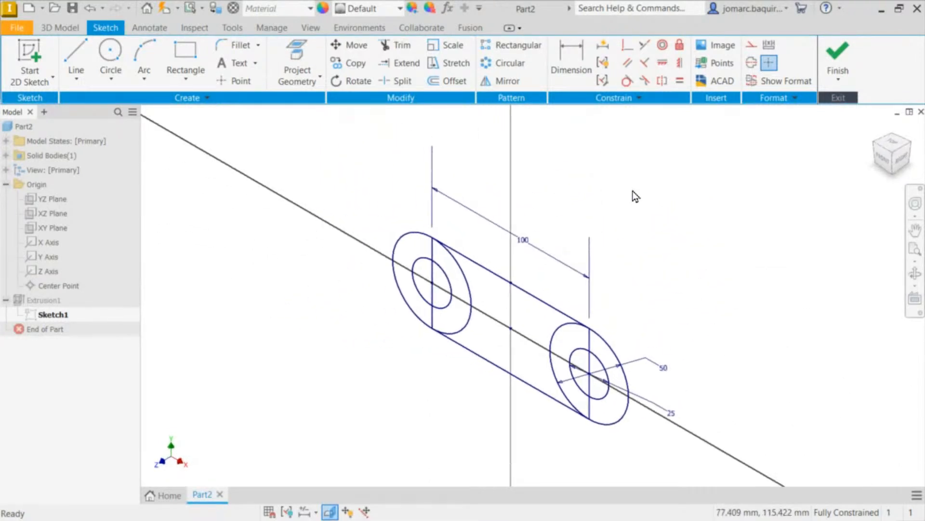
mouse_move(478, 229)
shift+middle_down()
mouse_move(640, 109)
mouse_move(527, 233)
mouse_move(473, 206)
shift+middle_up()
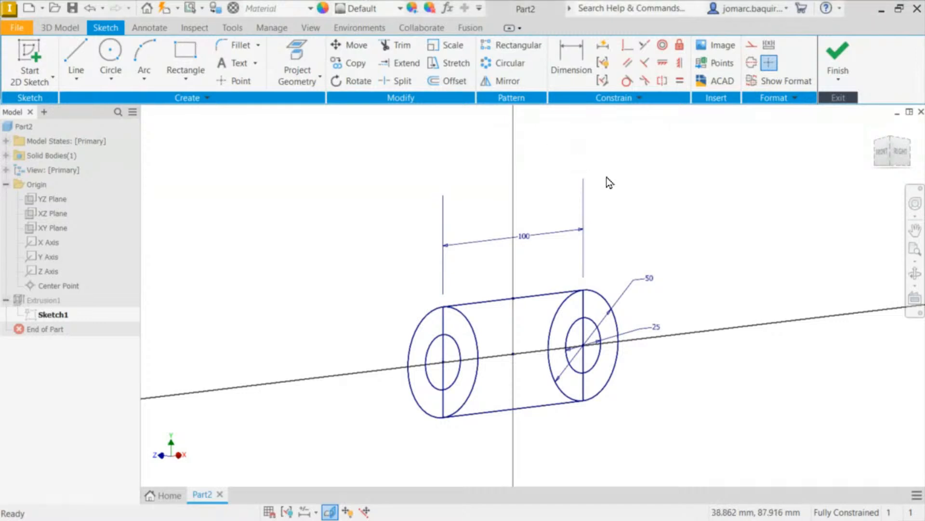
shift+middle_drag(606, 177, 704, 229)
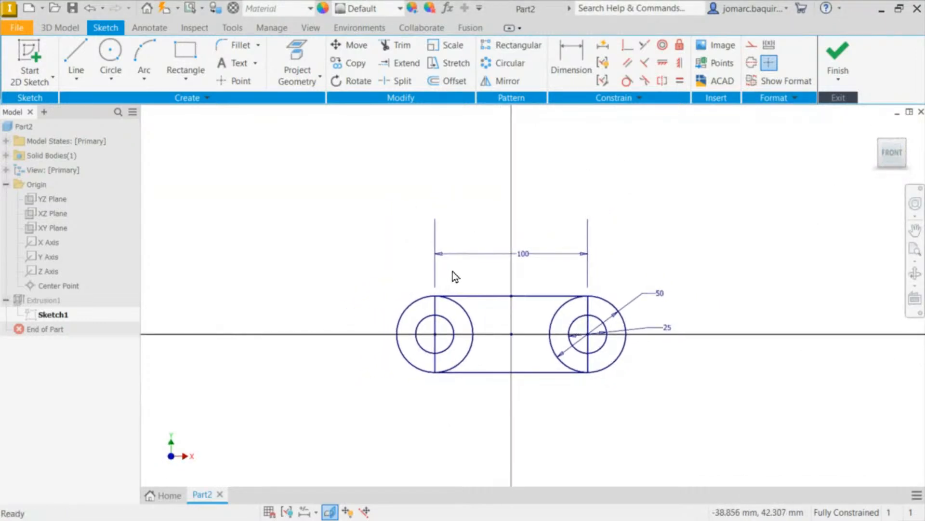
middle_drag(464, 333, 448, 231)
scroll(447, 232, up, 3)
middle_drag(576, 137, 466, 220)
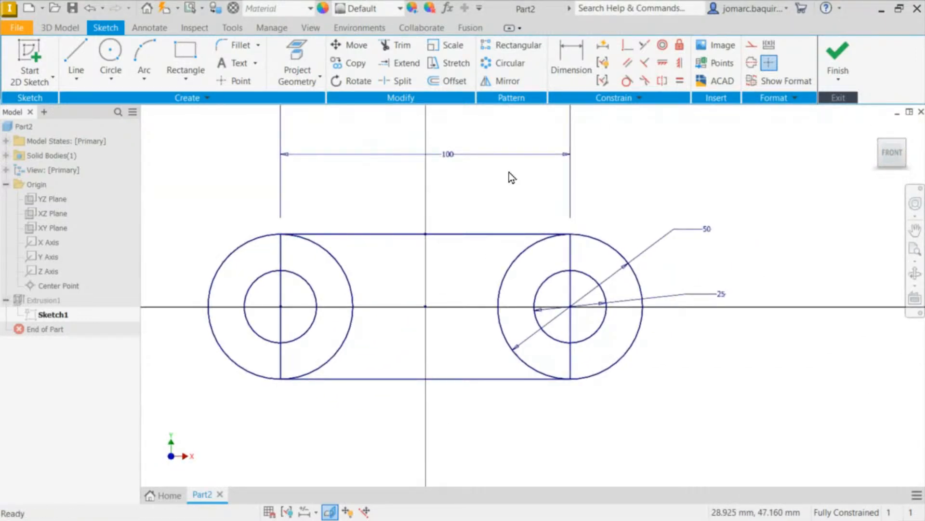
click(837, 52)
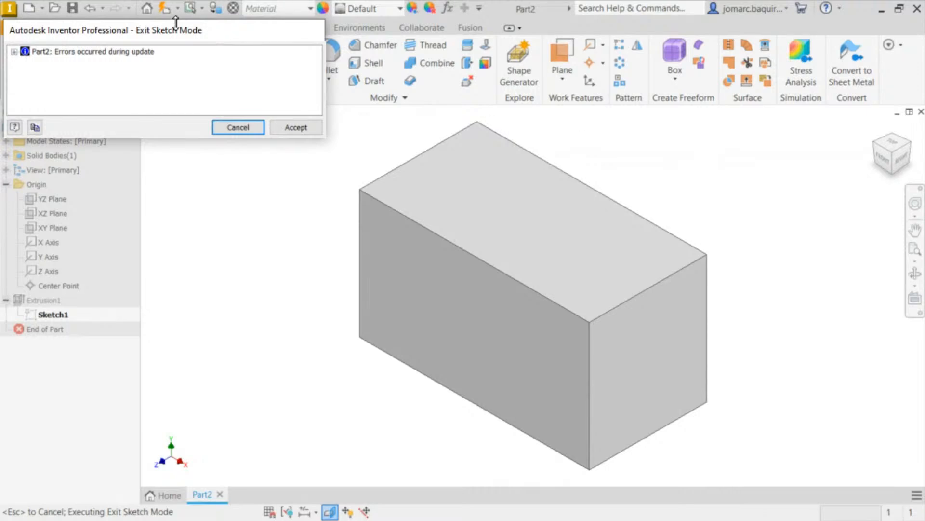
click(15, 52)
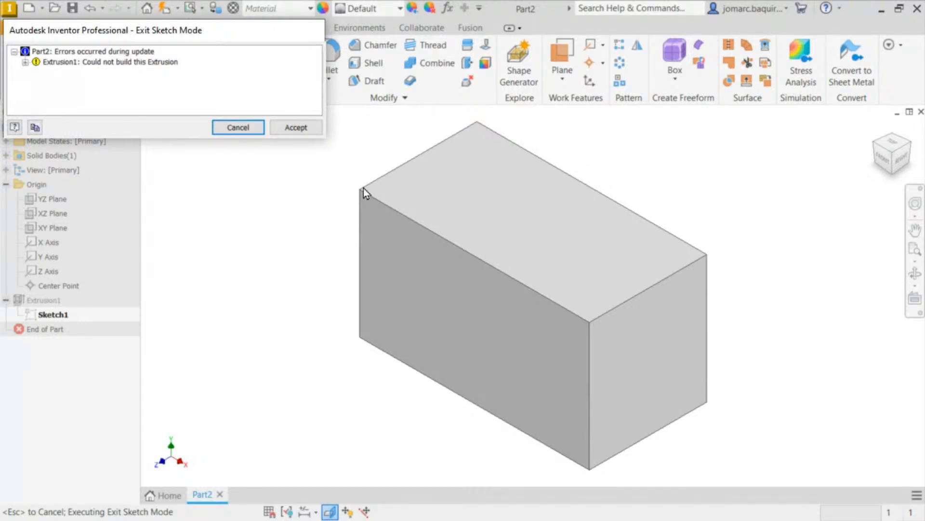
click(295, 127)
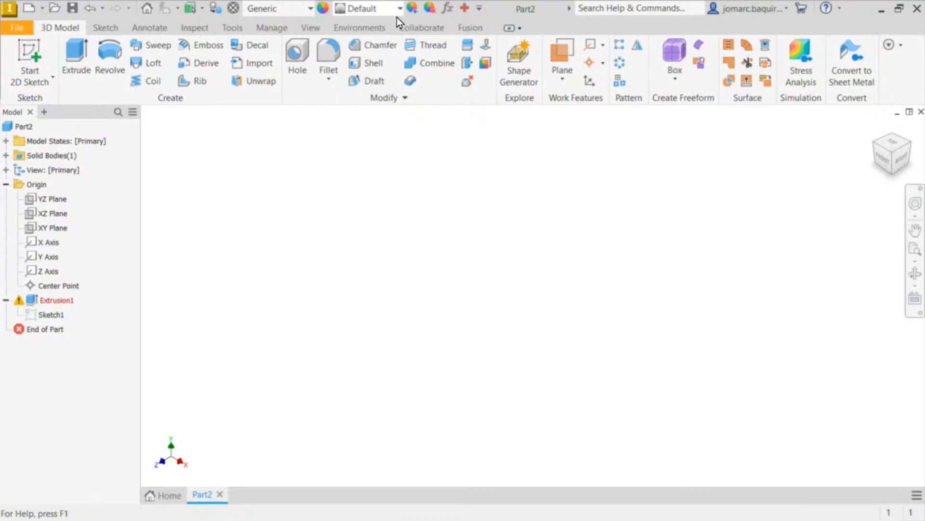
right_click(46, 305)
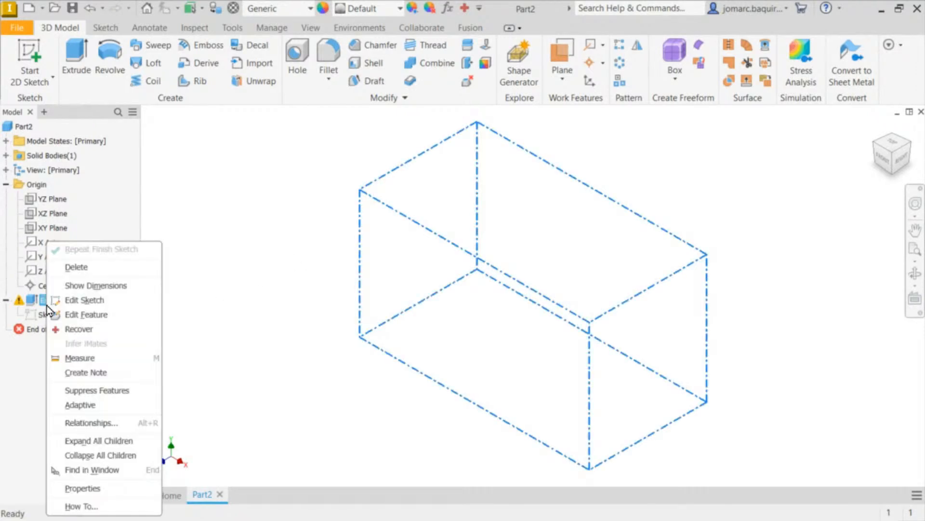
click(99, 316)
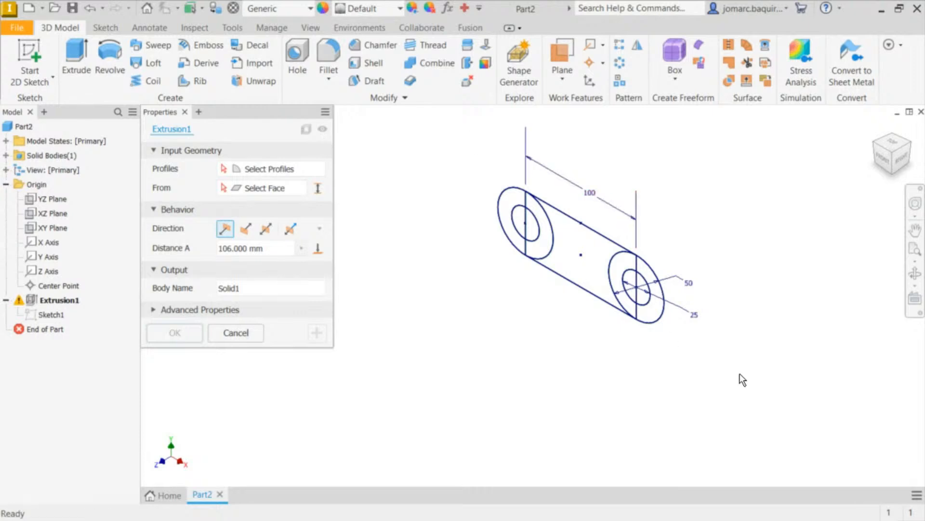
click(274, 169)
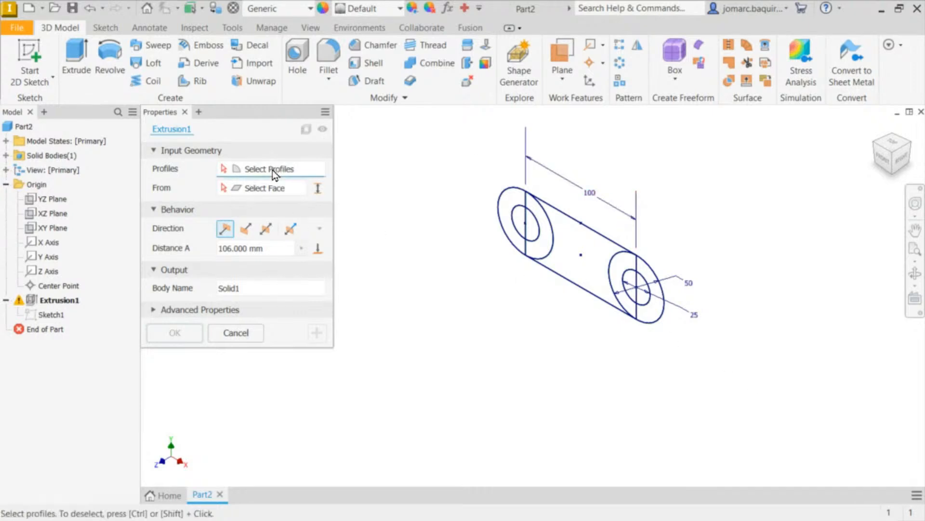
click(244, 339)
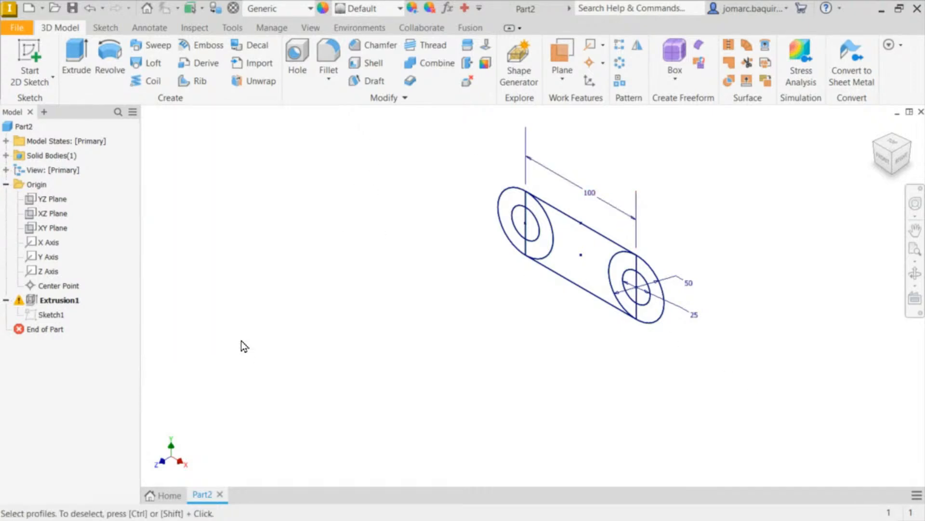
Step: Edit the failed extrusion, clear its profile selection and reselect all regions of the slot-shaped sketch
right_click(59, 299)
click(99, 314)
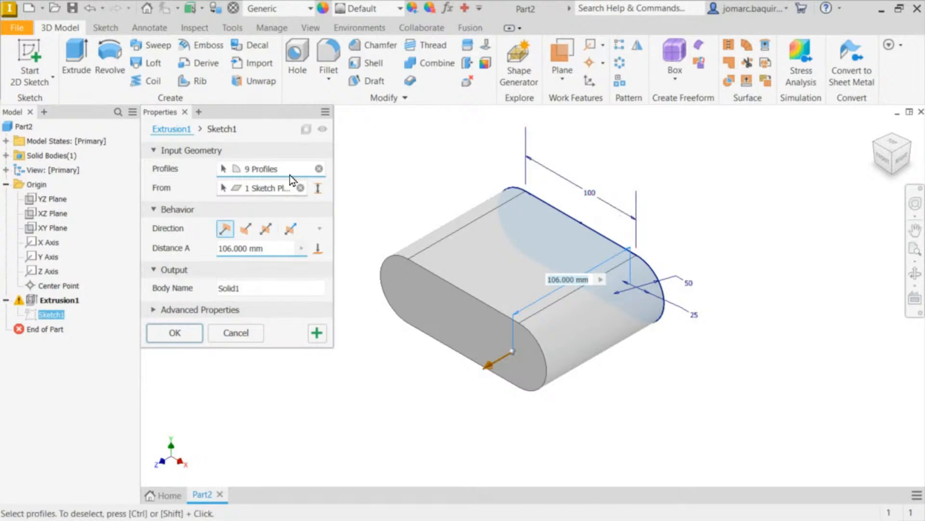
click(319, 167)
mouse_move(399, 125)
mouse_down()
mouse_move(724, 375)
mouse_move(742, 370)
mouse_up()
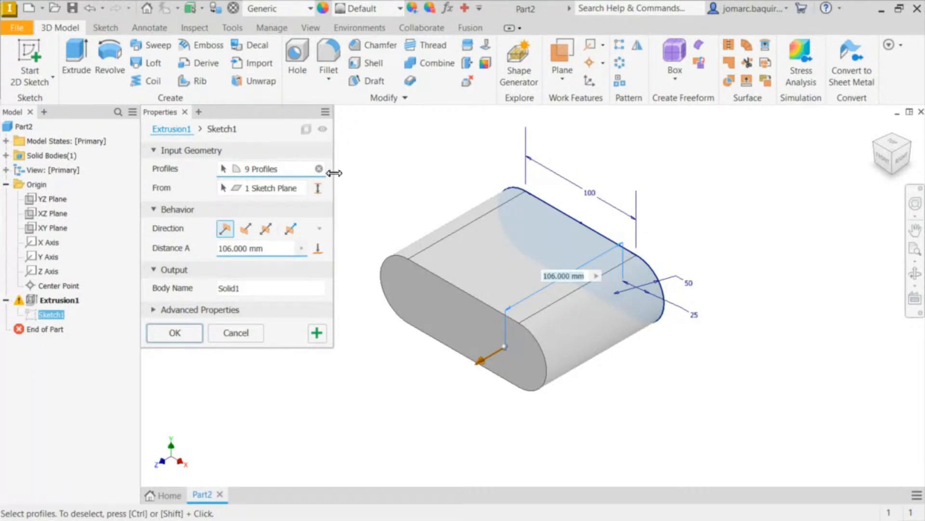
Step: Make the extrusion symmetric about the sketch plane with a distance of 10 mm and apply it
click(270, 233)
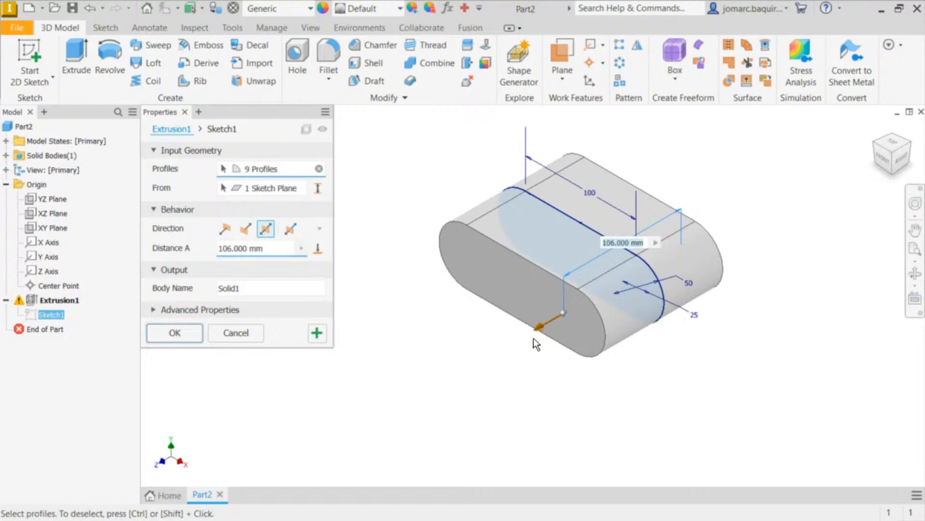
drag(540, 330, 589, 303)
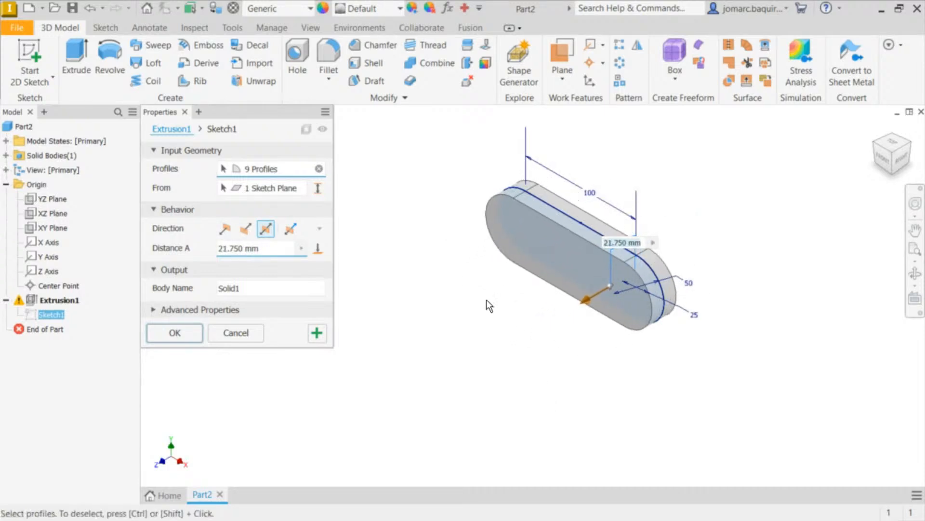
drag(278, 248, 45, 213)
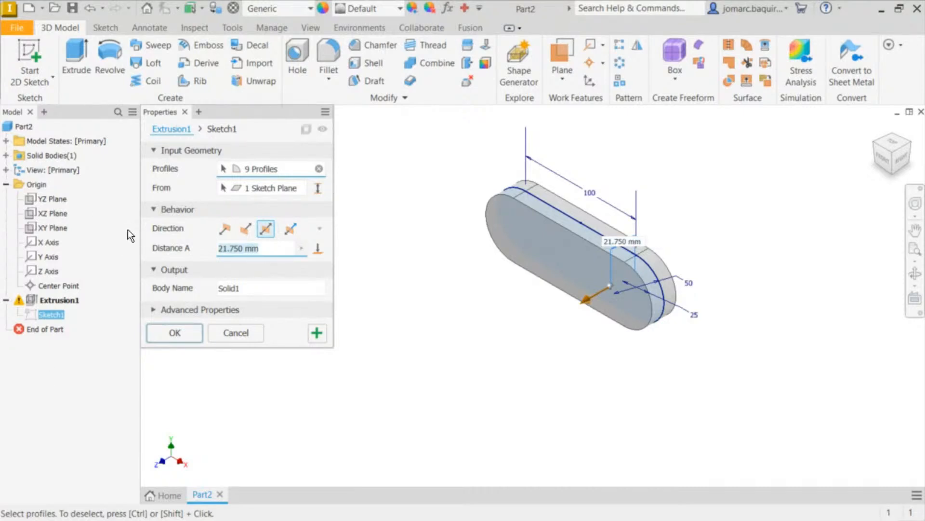
text(10)
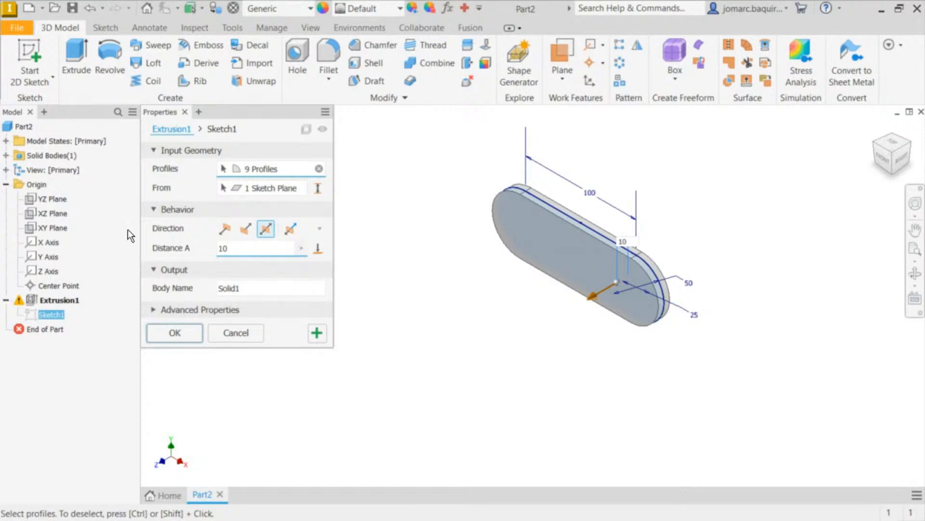
key(Return)
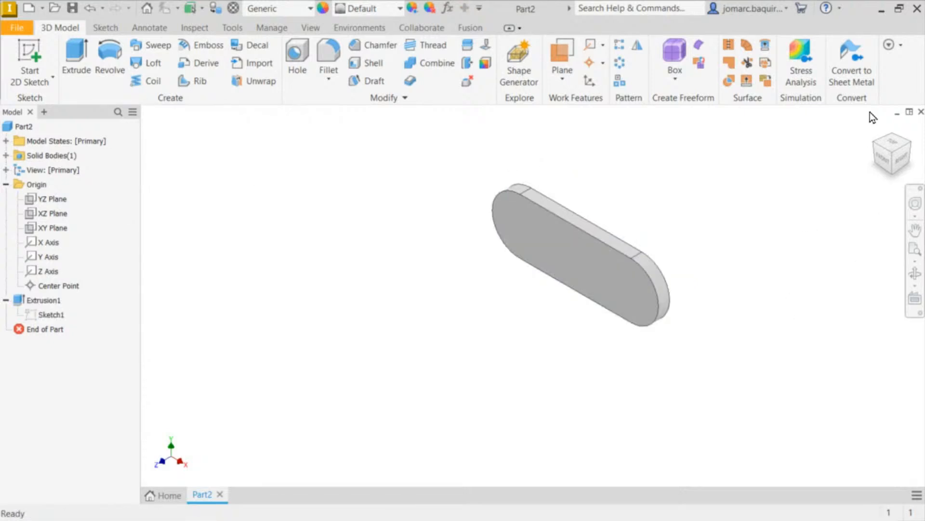
scroll(628, 216, down, 4)
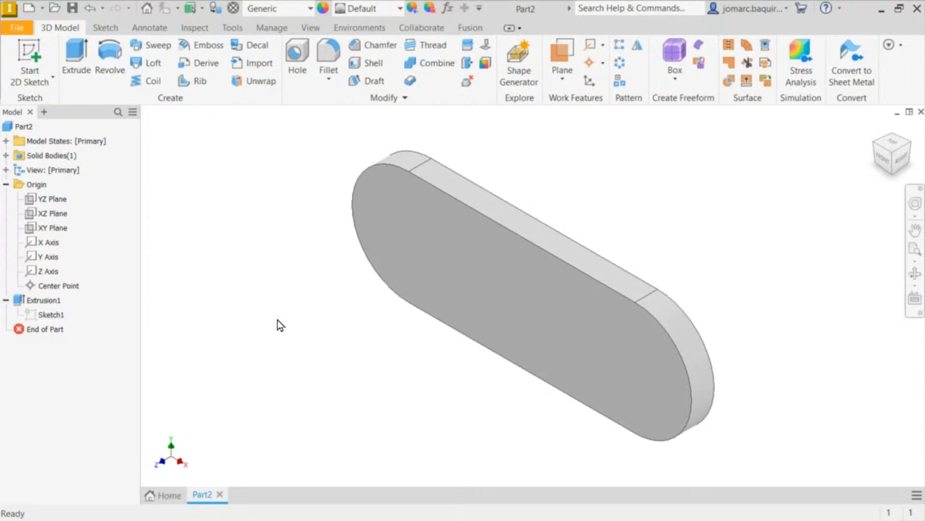
click(273, 80)
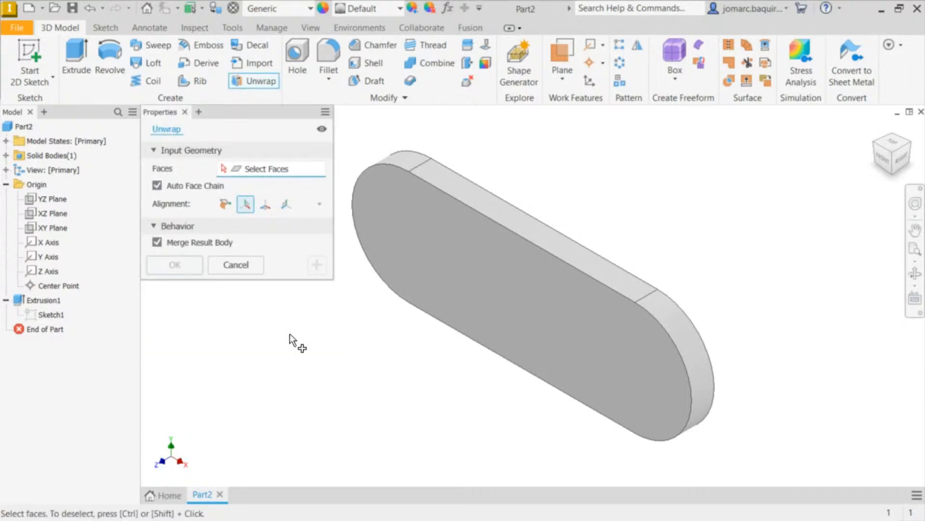
key(Escape)
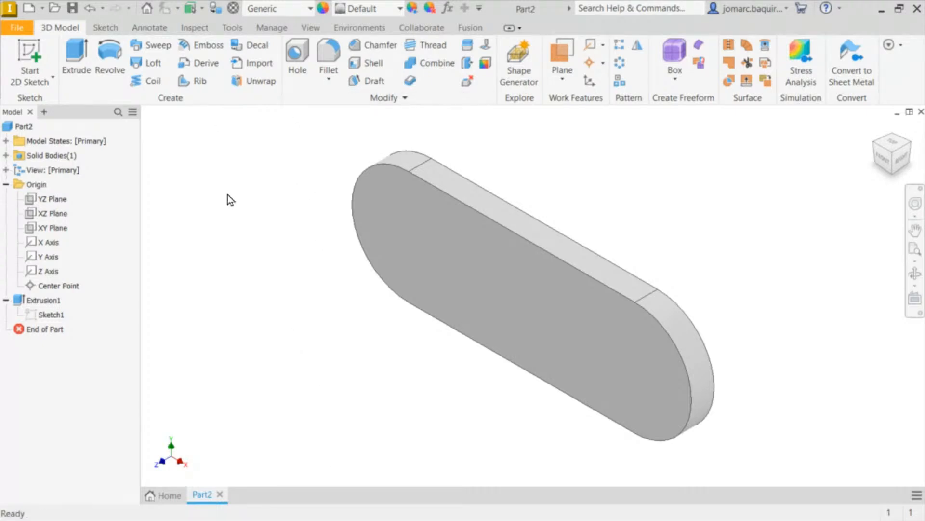
Step: Edit the extrusion's sketch, set the horizontal 100 mm dimension to 110 mm and finish the sketch
right_click(61, 320)
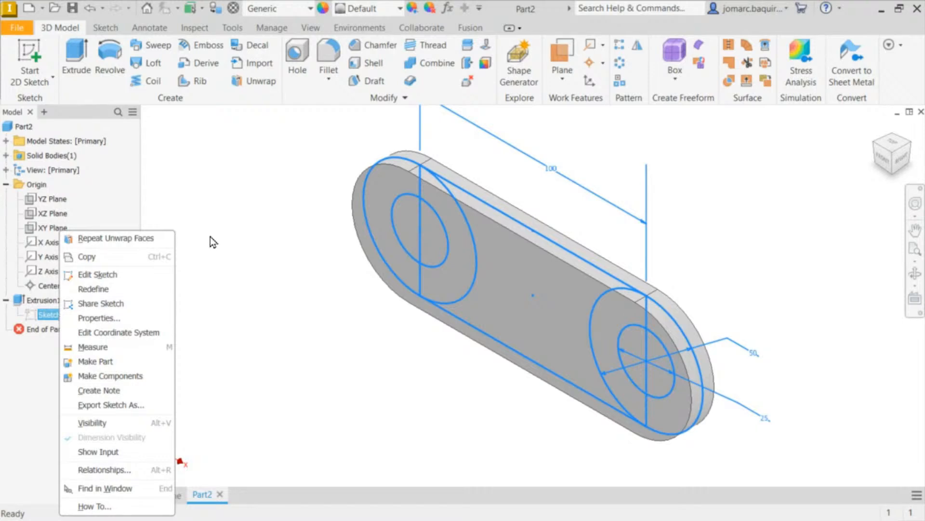
click(97, 275)
middle_drag(477, 169, 462, 123)
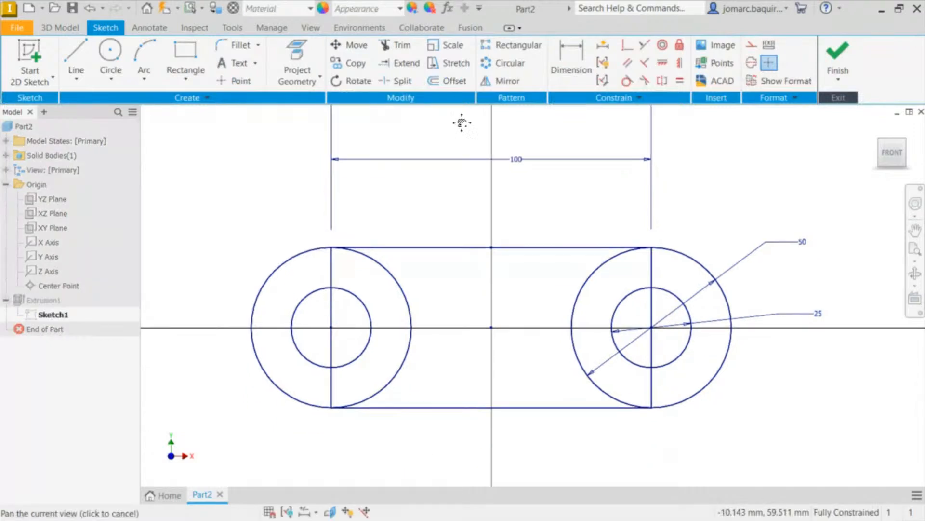
scroll(590, 193, down, 3)
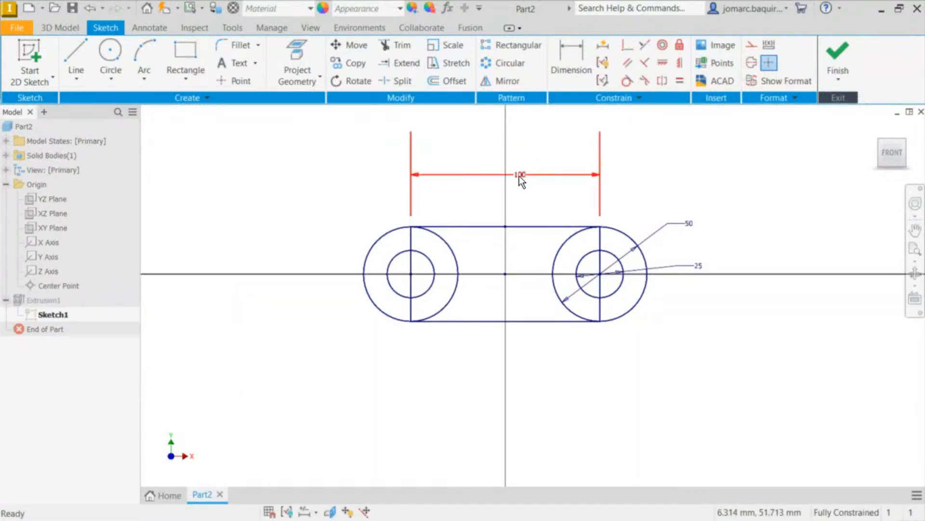
double_click(519, 175)
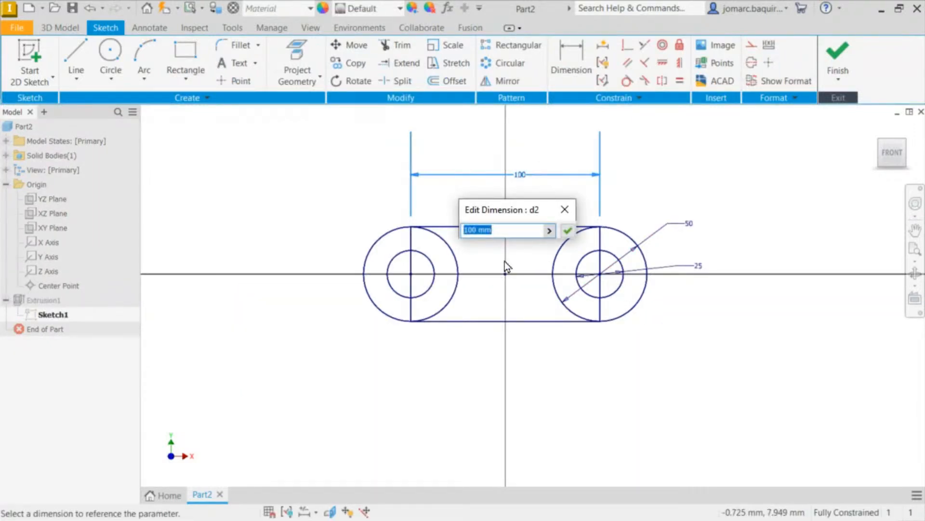
click(547, 184)
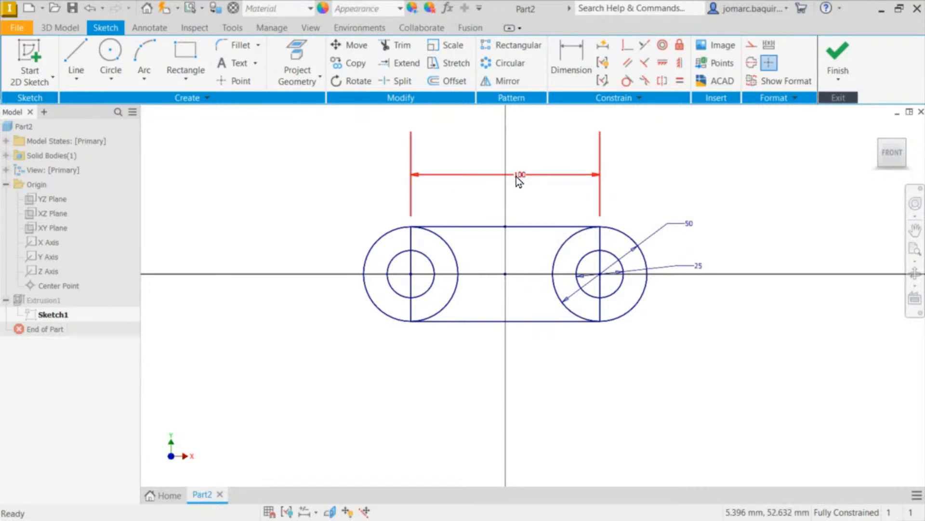
double_click(516, 176)
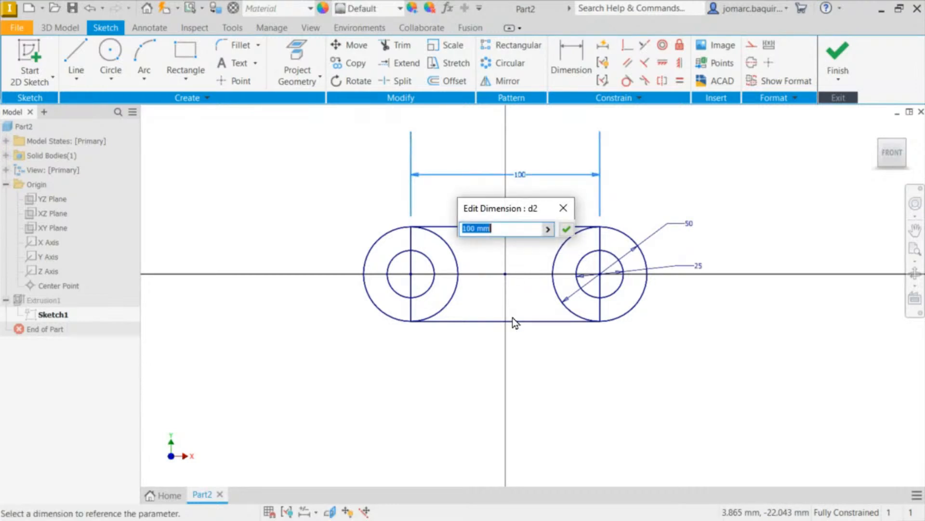
text(110)
key(Return)
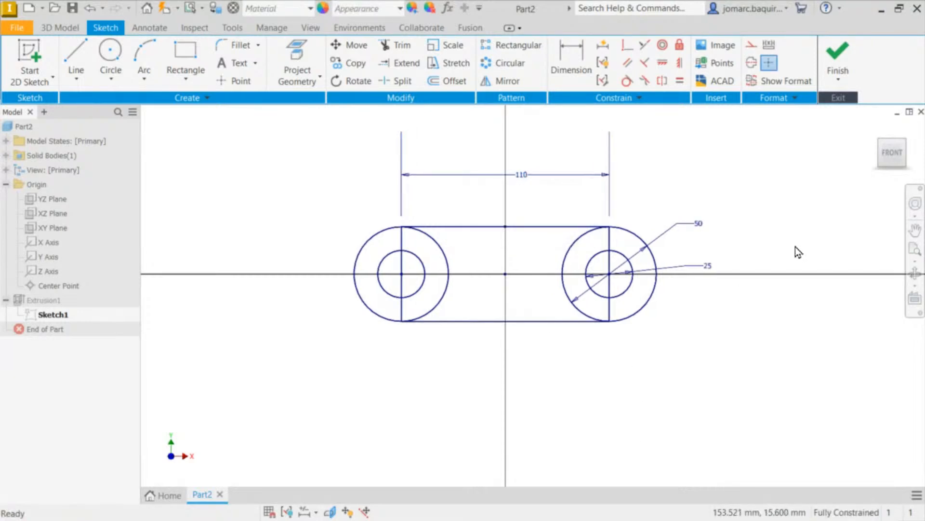
click(838, 63)
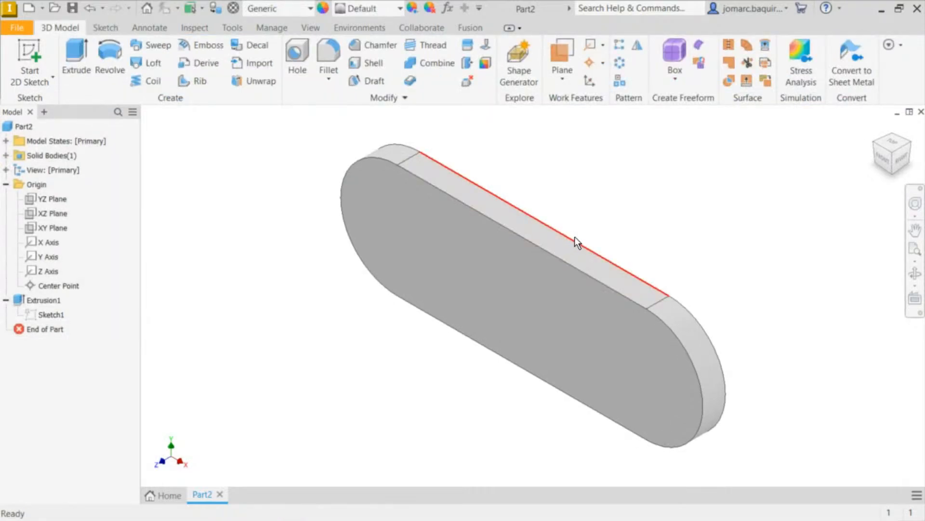
Step: Measure the length of the straight upper edge on the plate's front face
click(548, 256)
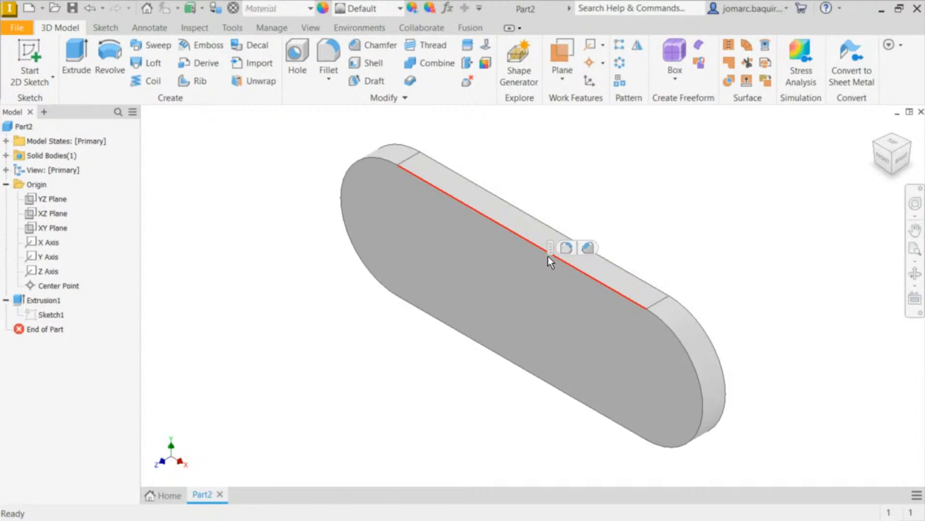
click(548, 128)
click(504, 225)
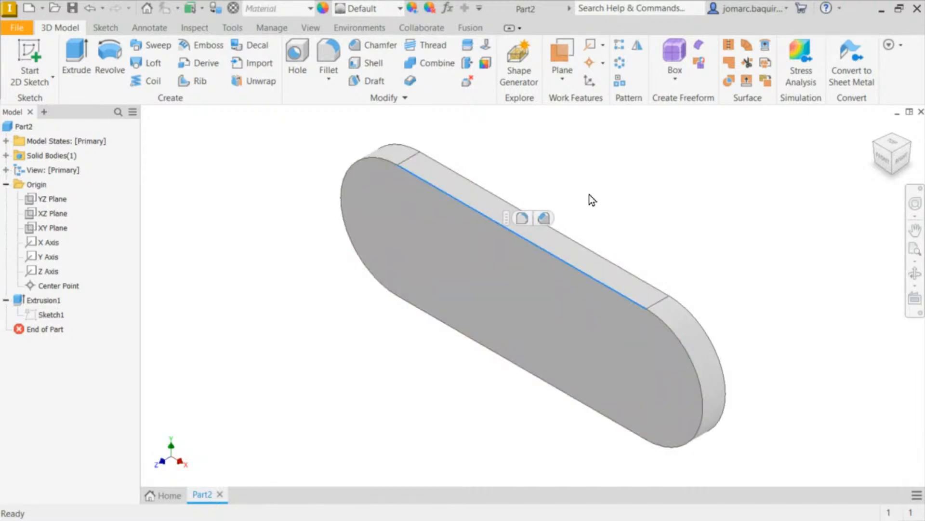
text(])
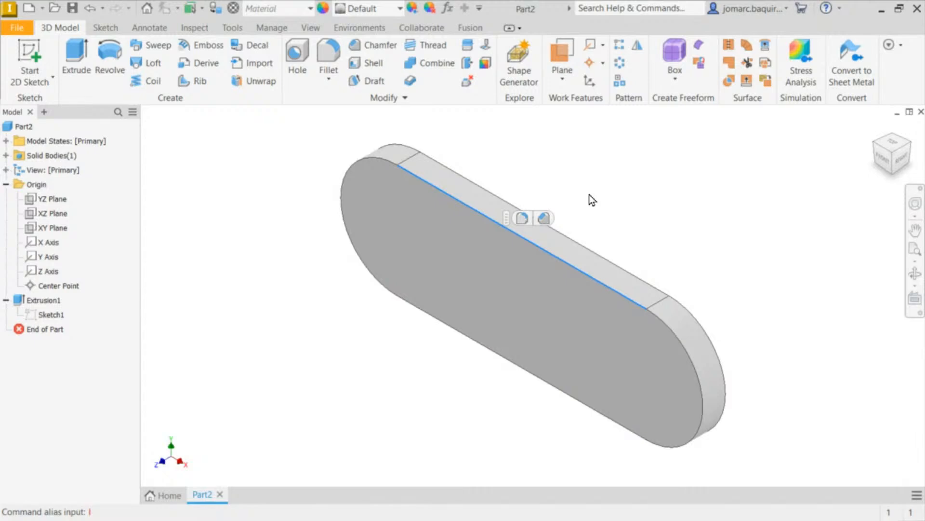
text(M)
click(286, 142)
click(193, 29)
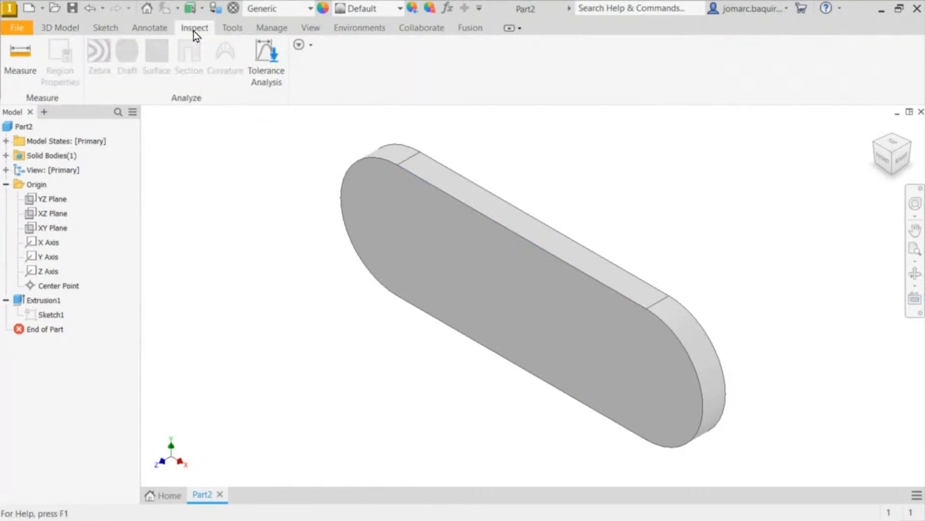
click(19, 69)
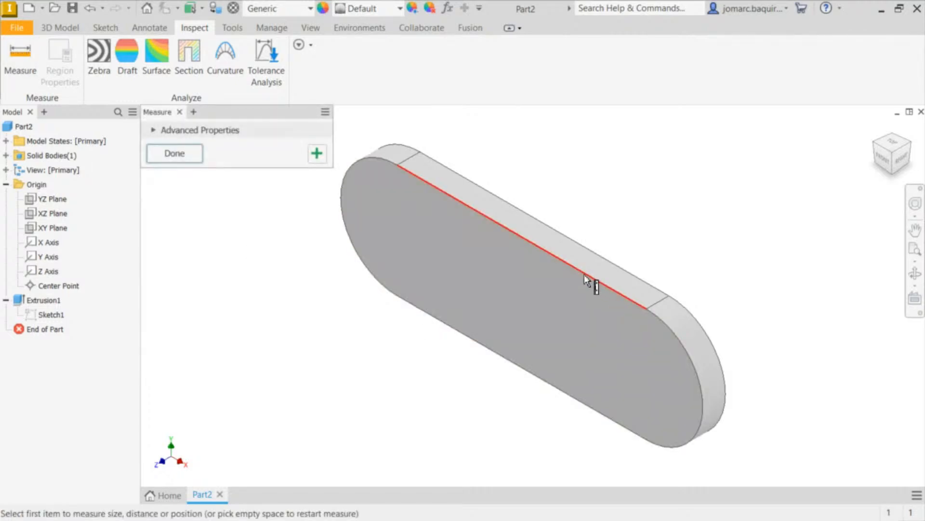
click(584, 274)
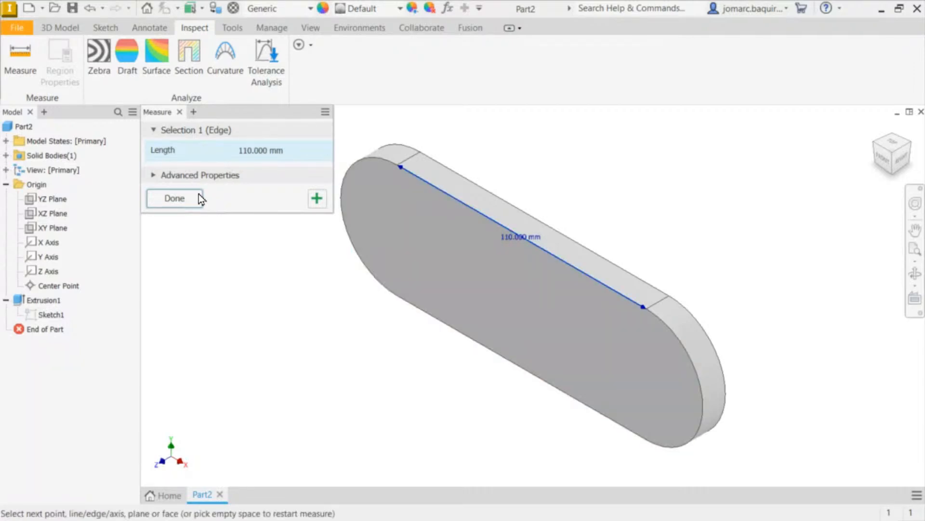
key(Escape)
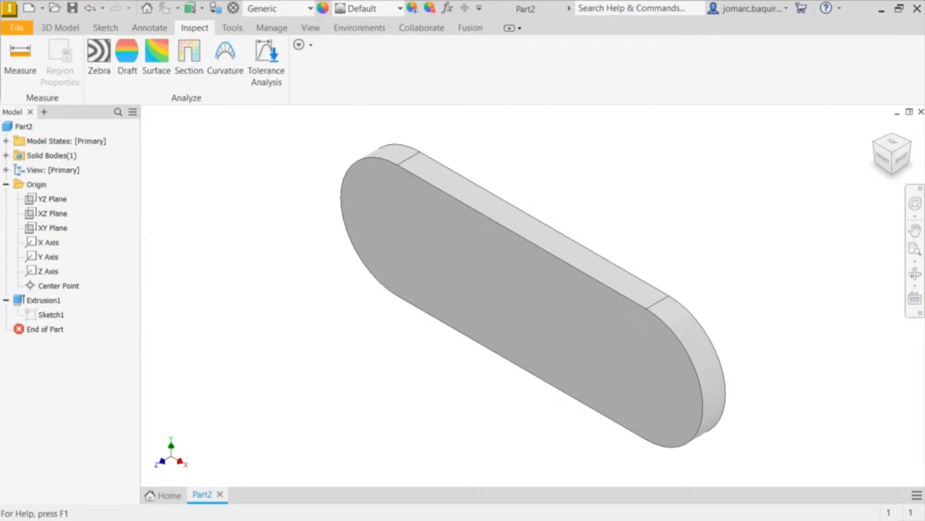
Step: Highlight the extrusion's sketch to inspect its geometry and dimensions, and review the extrusion's settings
click(70, 27)
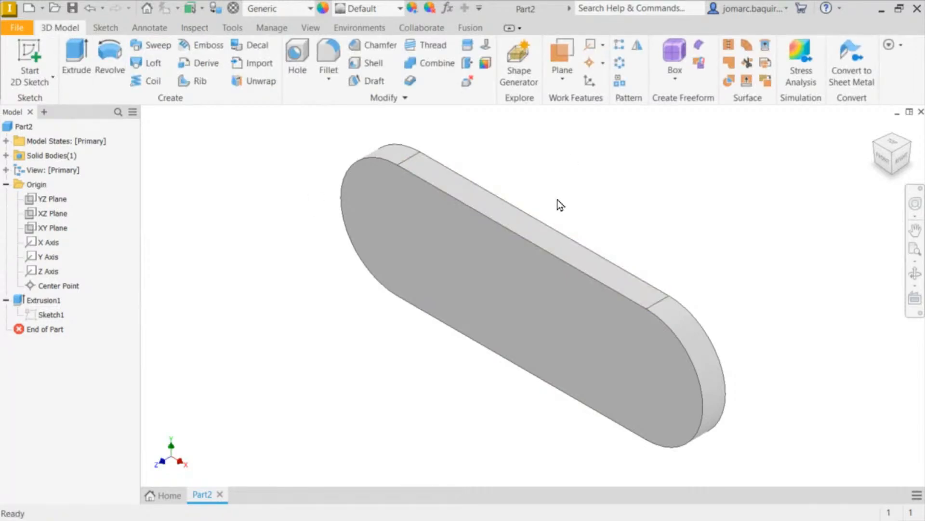
click(50, 314)
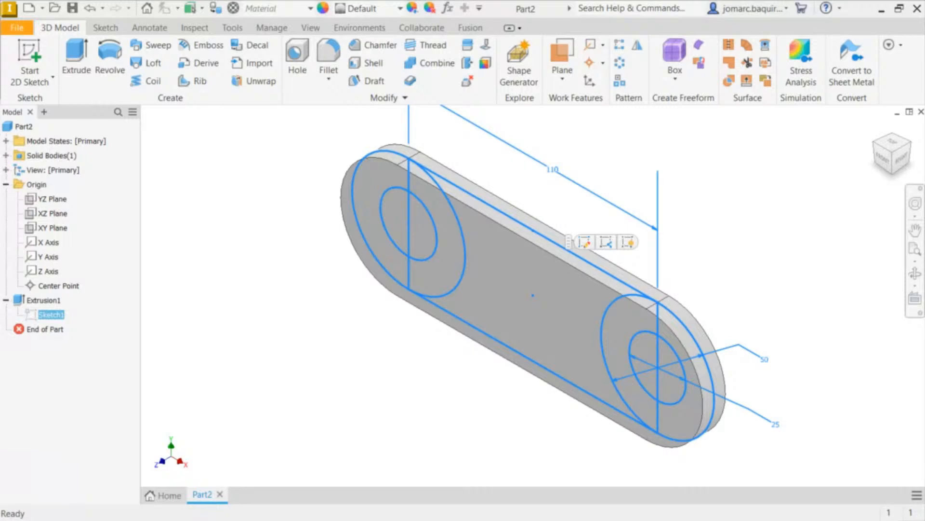
click(206, 213)
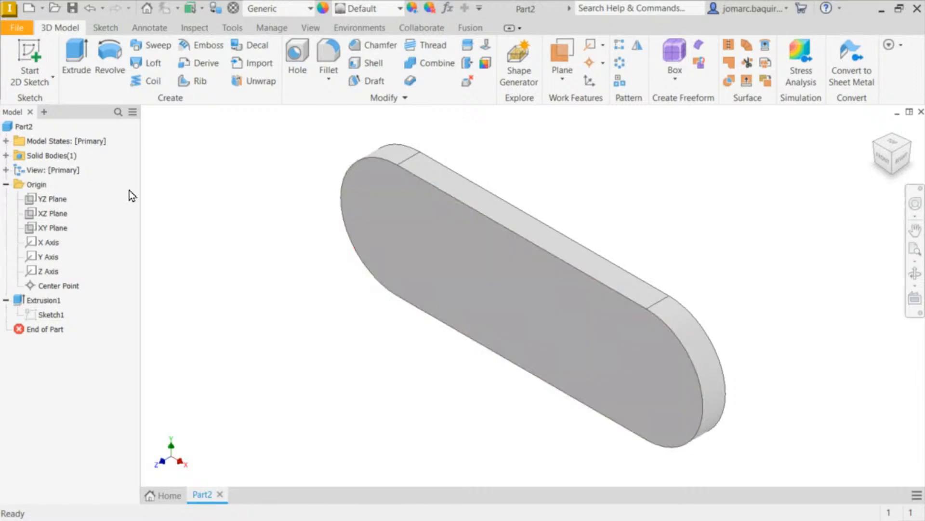
right_click(38, 307)
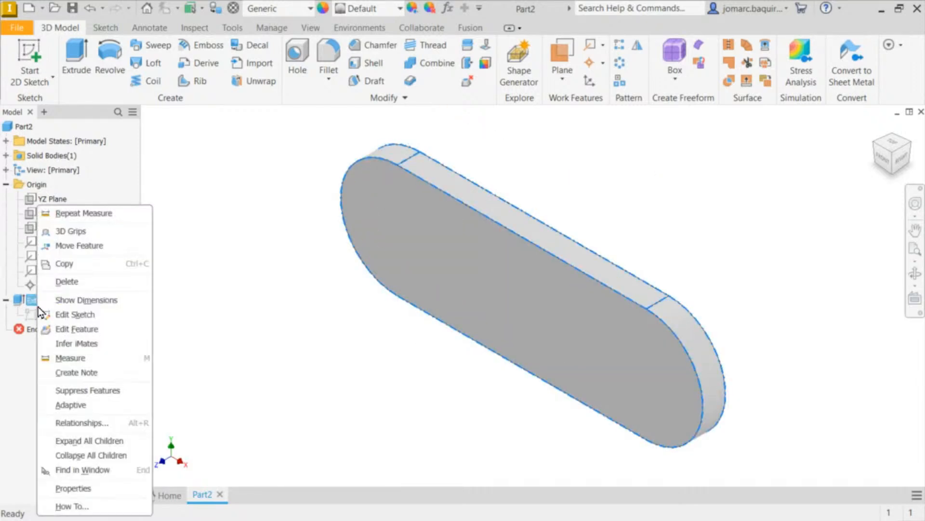
click(81, 331)
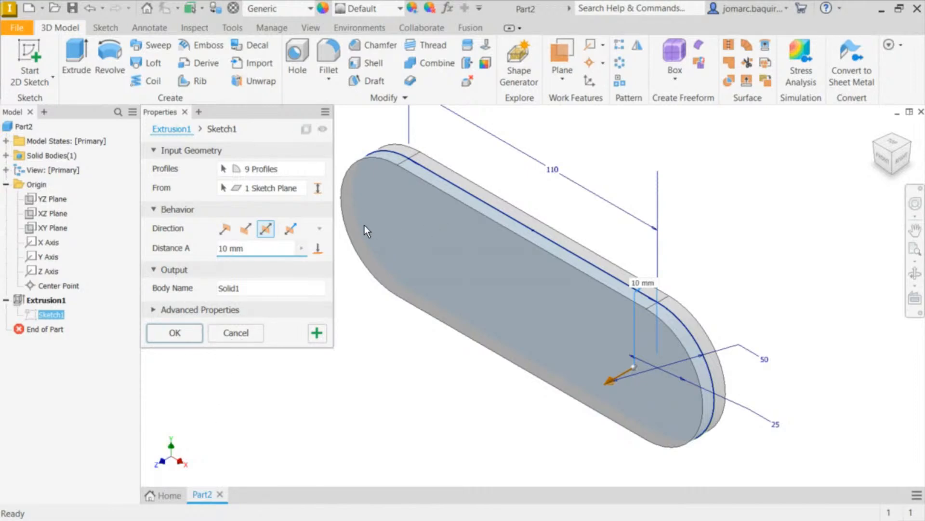
click(174, 333)
Step: Edit the extrusion, remove the half-circle regions of both round holes from its profiles, and apply the change
right_click(47, 301)
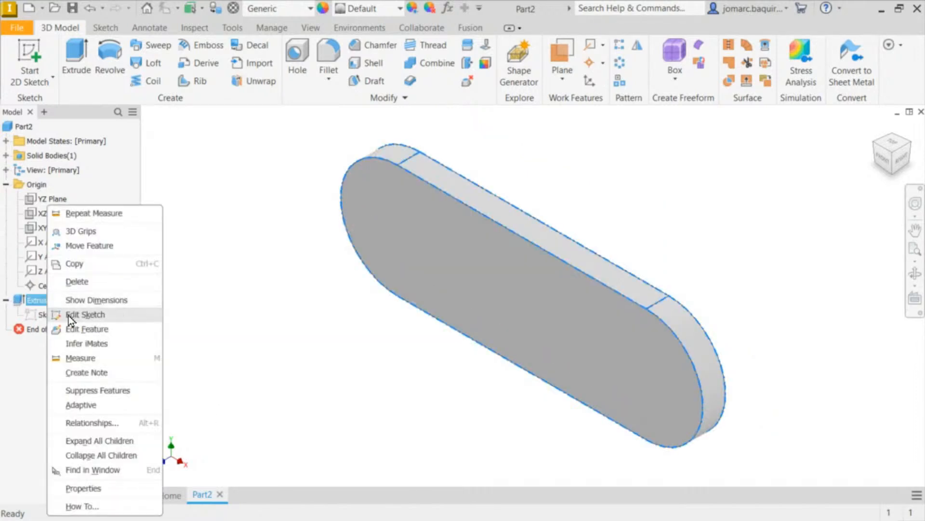
click(84, 330)
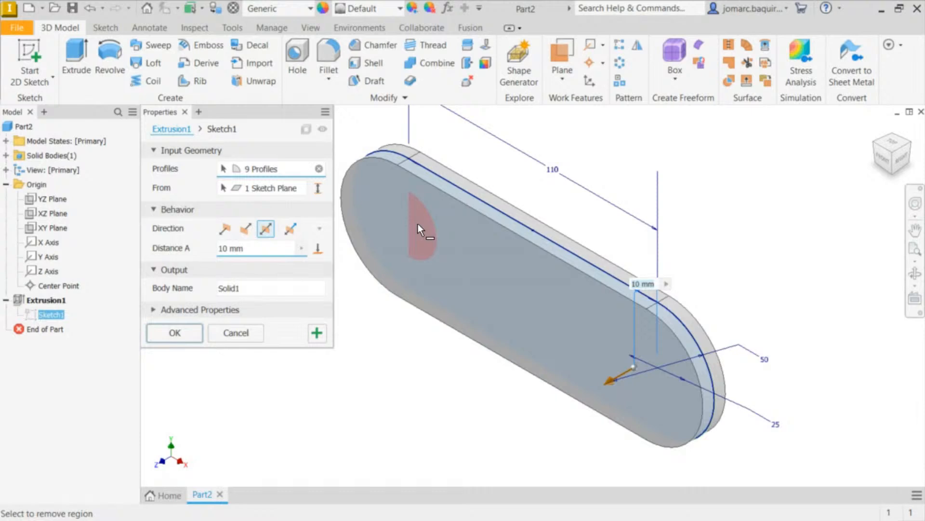
click(418, 225)
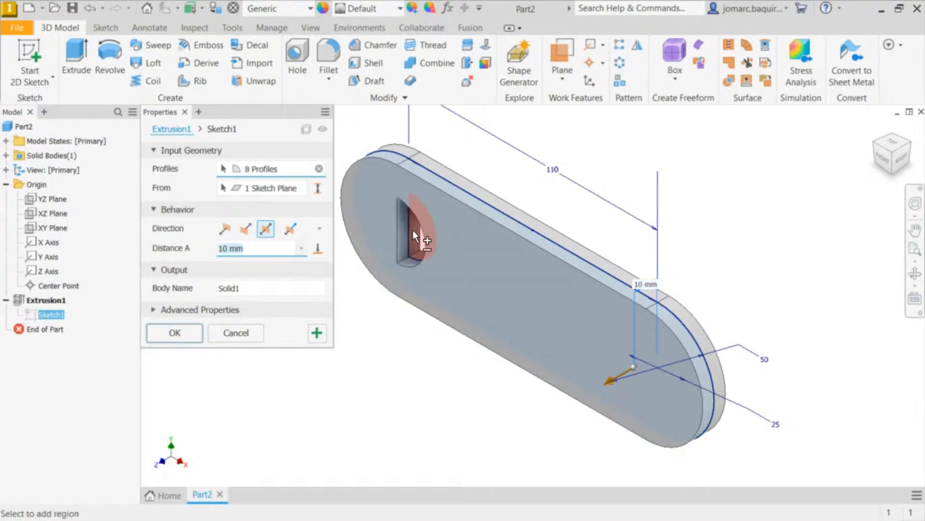
click(389, 218)
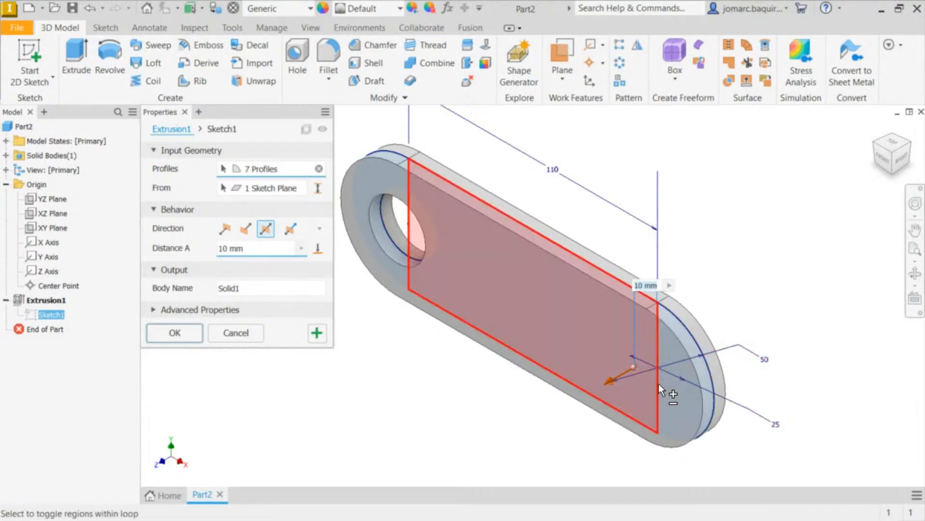
click(672, 389)
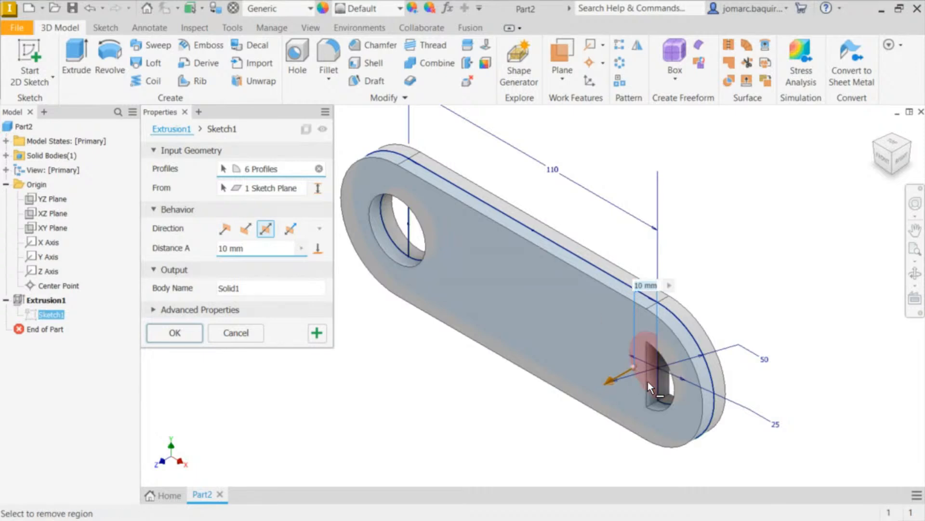
click(648, 380)
shift+middle_drag(436, 277, 569, 199)
scroll(444, 256, down, 3)
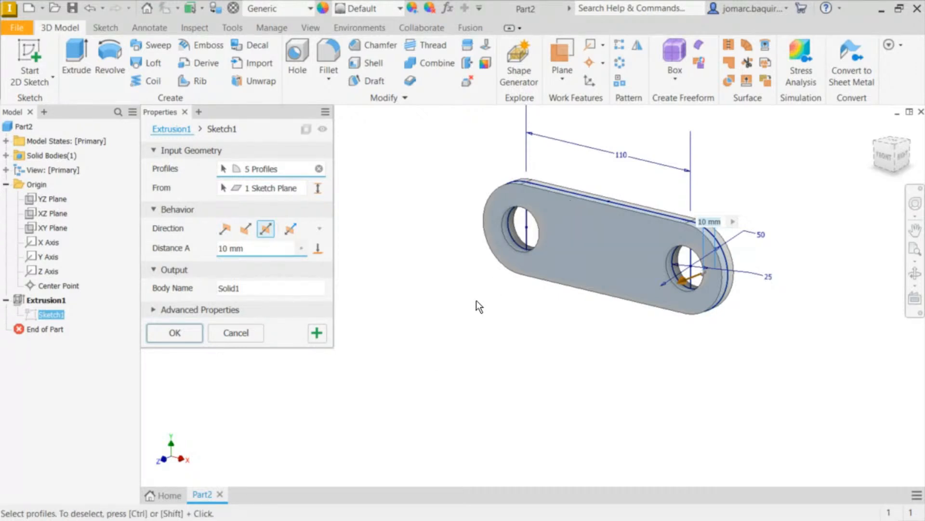
middle_drag(476, 300, 396, 316)
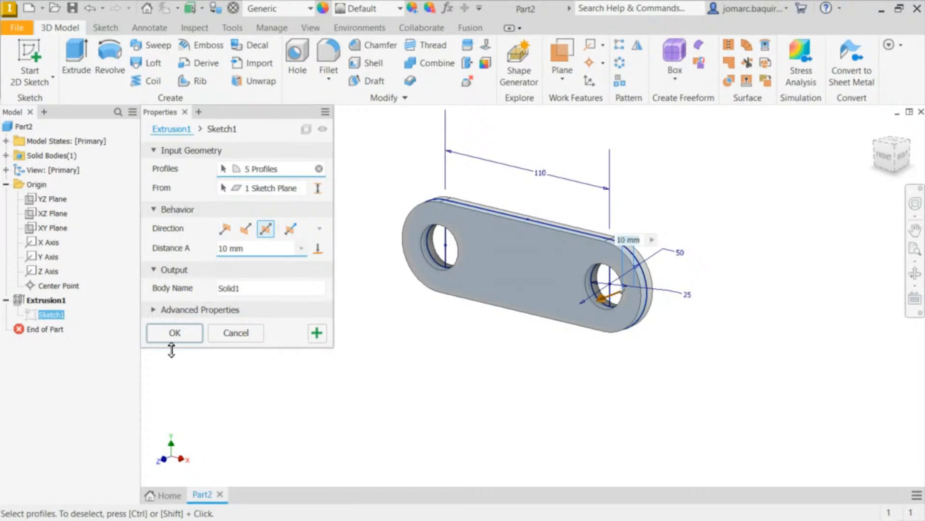
click(174, 333)
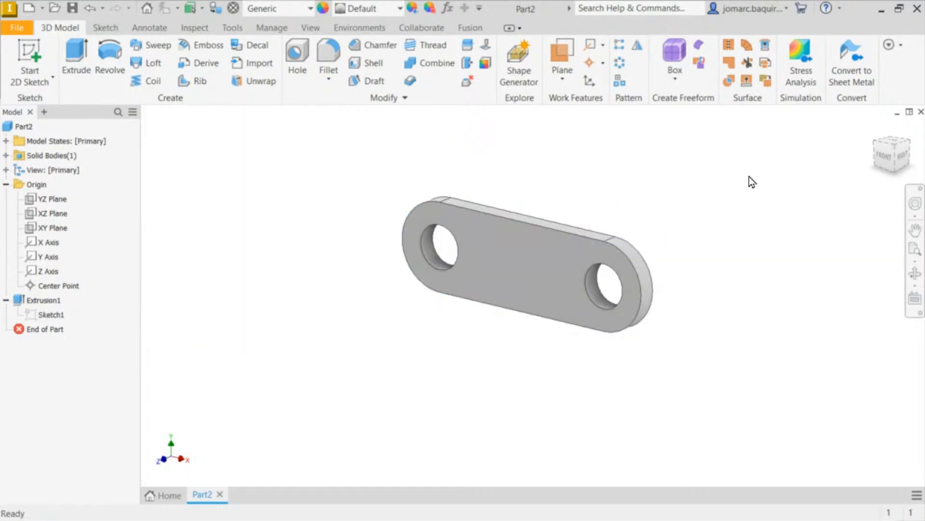
click(875, 131)
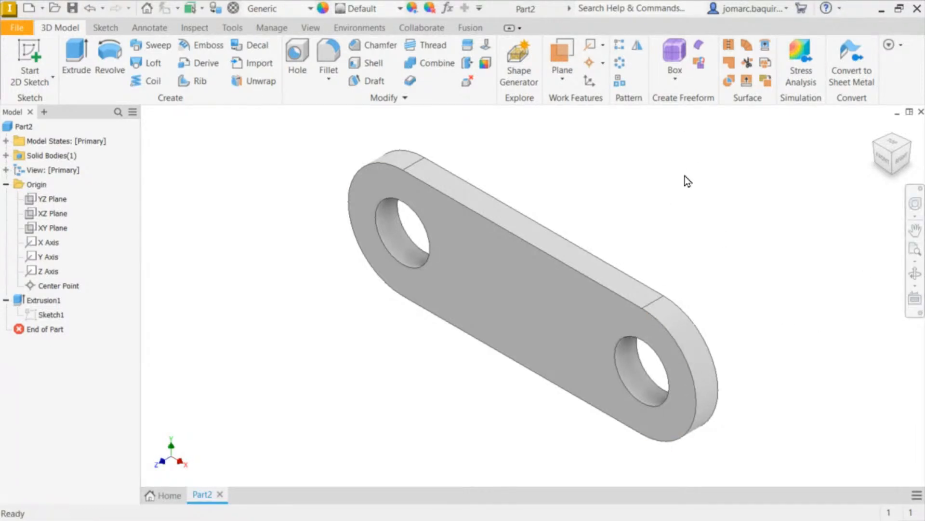
middle_drag(561, 167, 475, 189)
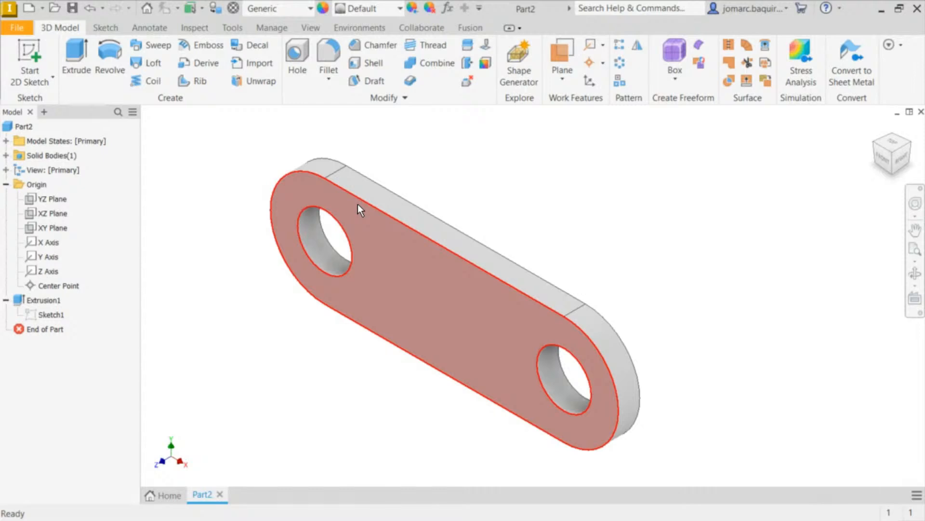
middle_drag(506, 207, 448, 253)
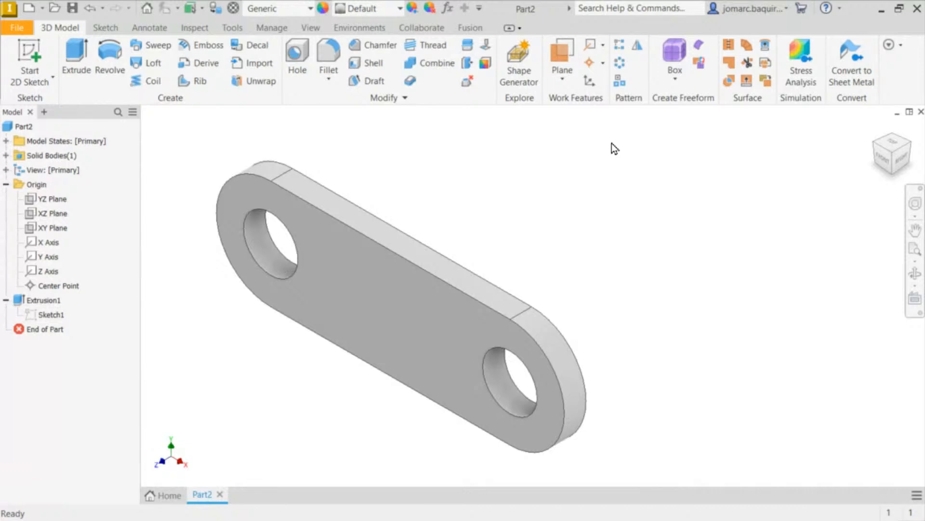
middle_drag(522, 238, 554, 232)
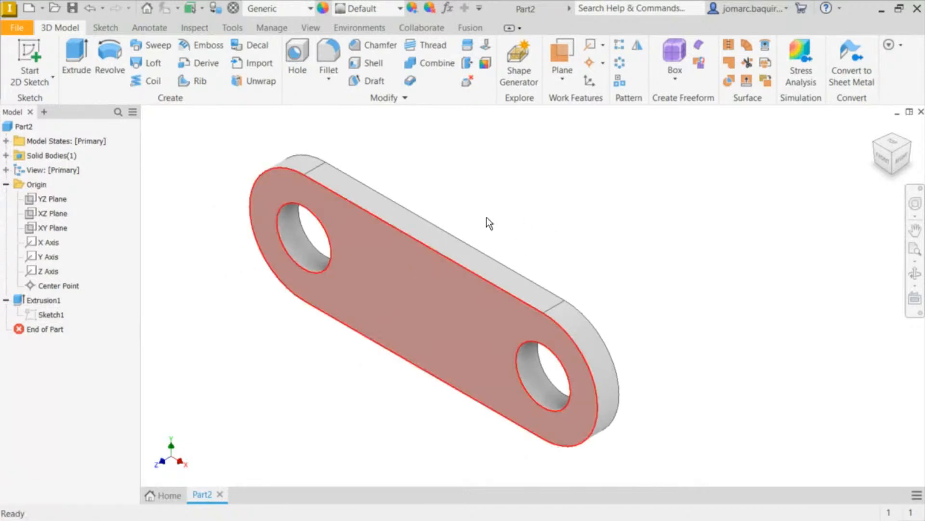
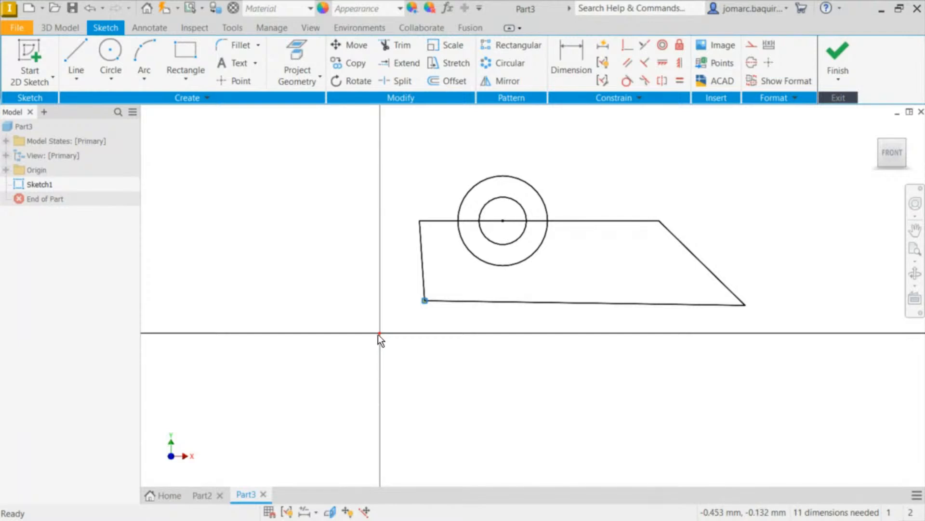
Step: Make the lower-left corner of the four-sided outline coincident with the sketch origin
click(6, 170)
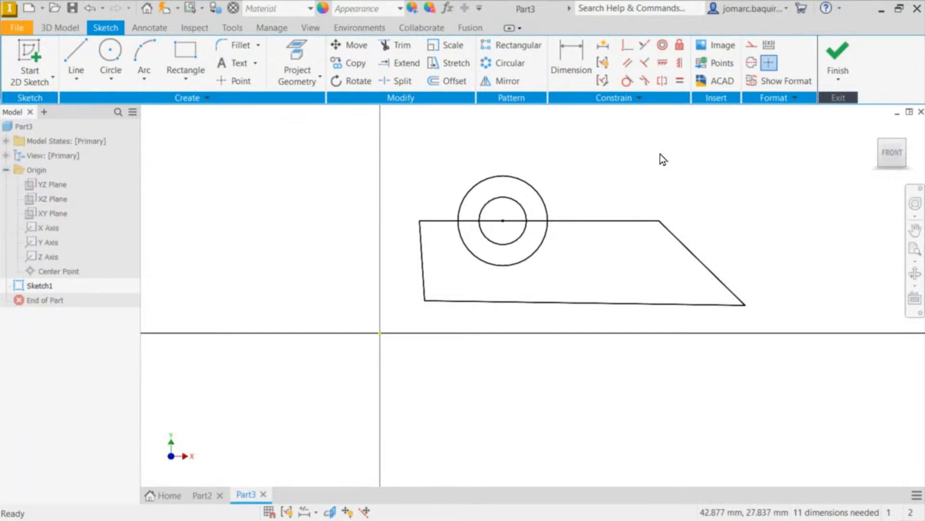
click(627, 45)
click(425, 301)
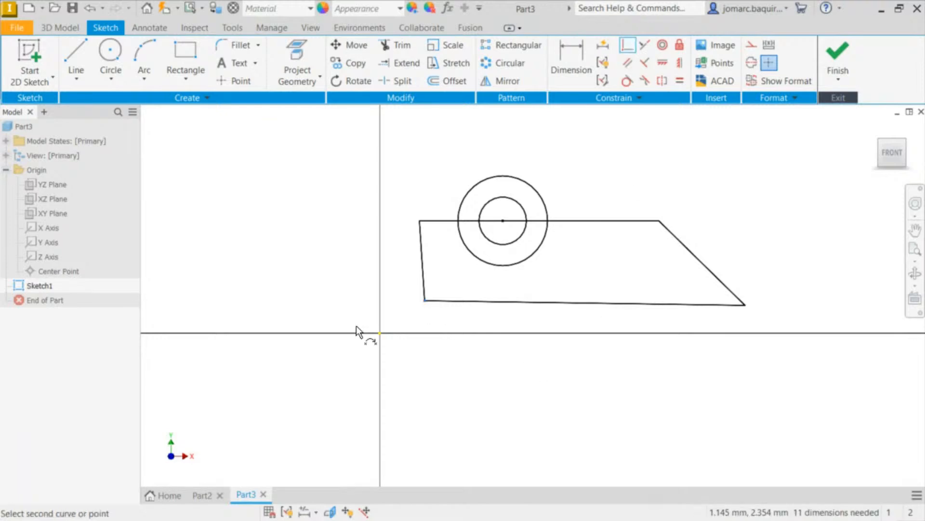
click(381, 334)
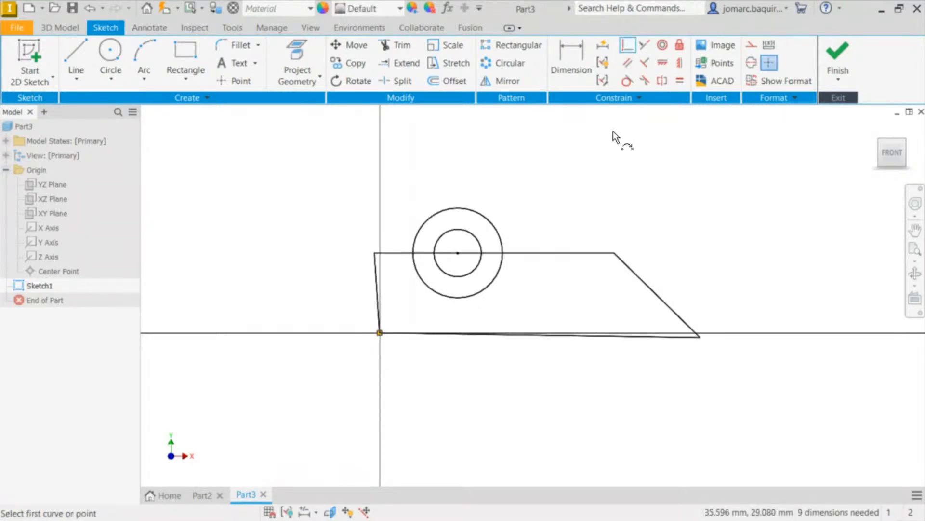
key(Escape)
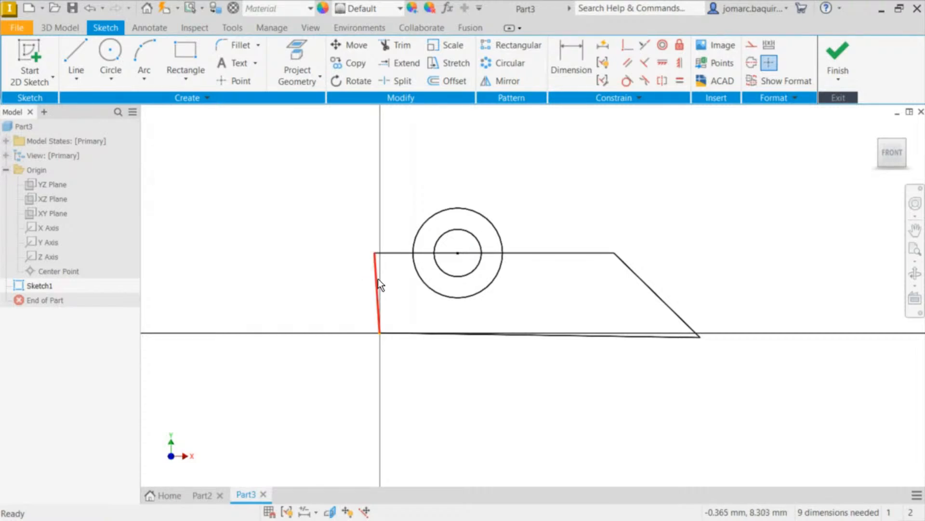
Step: Constrain the outline's left line to vertical and its lower and upper lines to horizontal
click(680, 63)
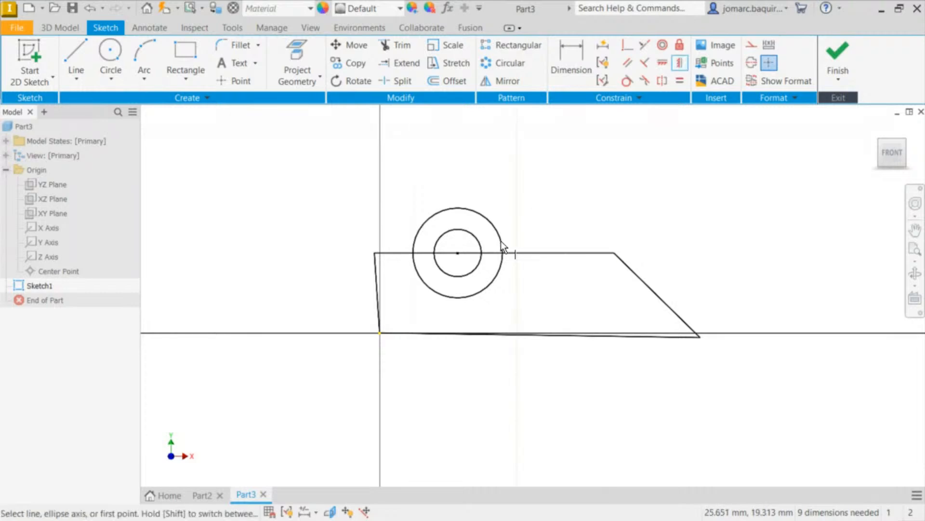
click(381, 280)
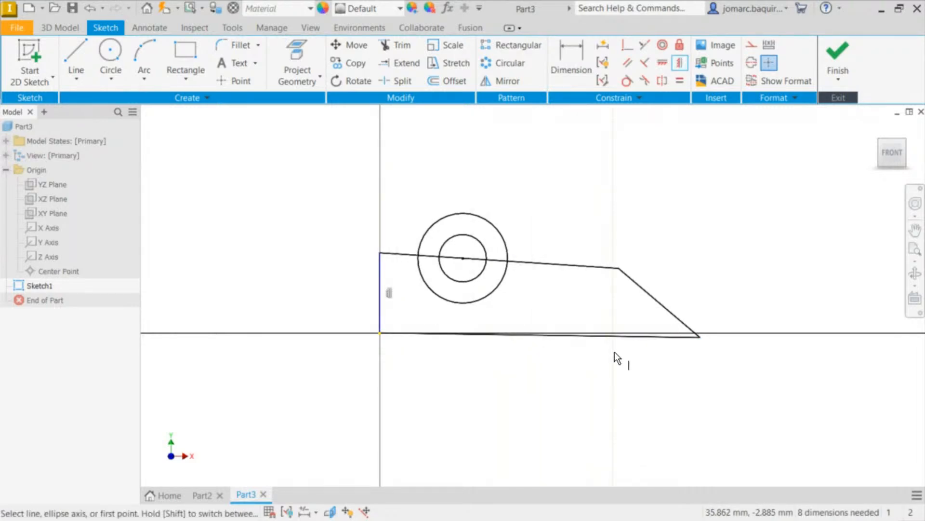
key(shift)
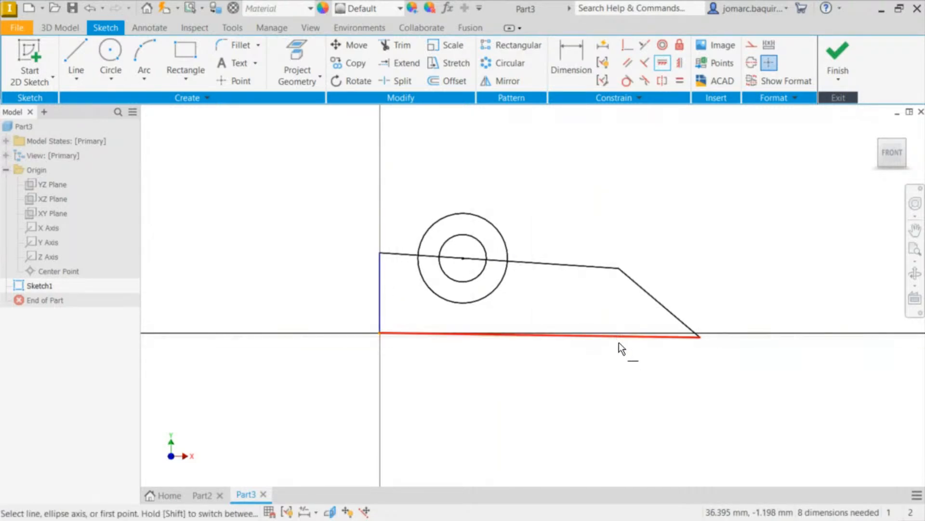
click(633, 338)
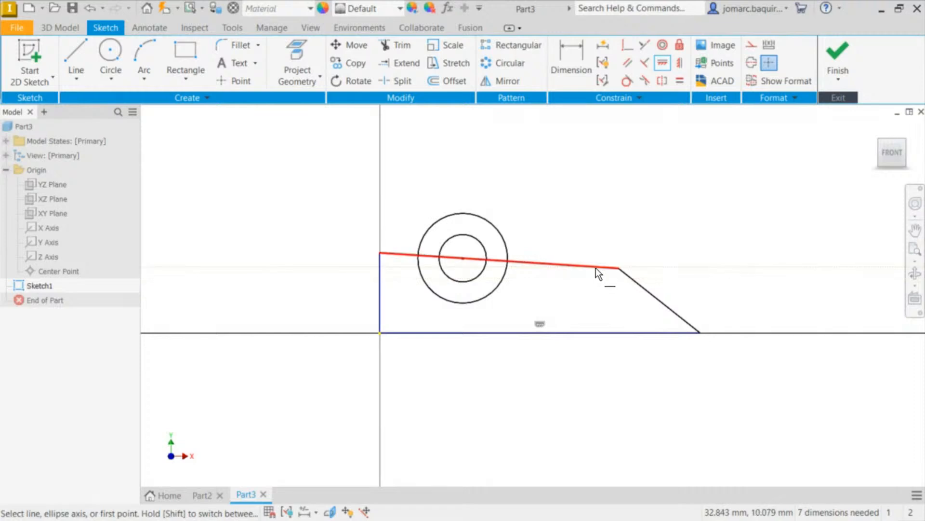
click(596, 268)
key(Escape)
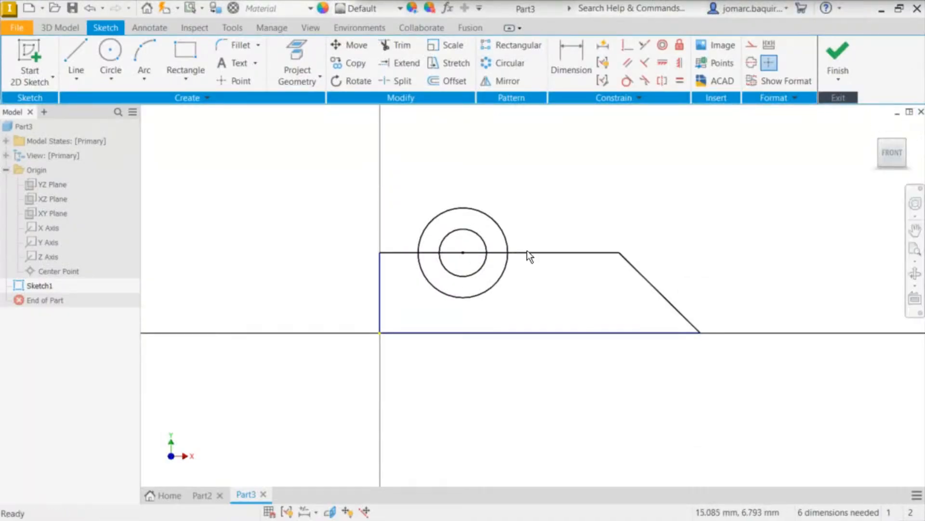
Step: Dimension the length of the outline's lower line as 120 mm
key(d)
click(597, 334)
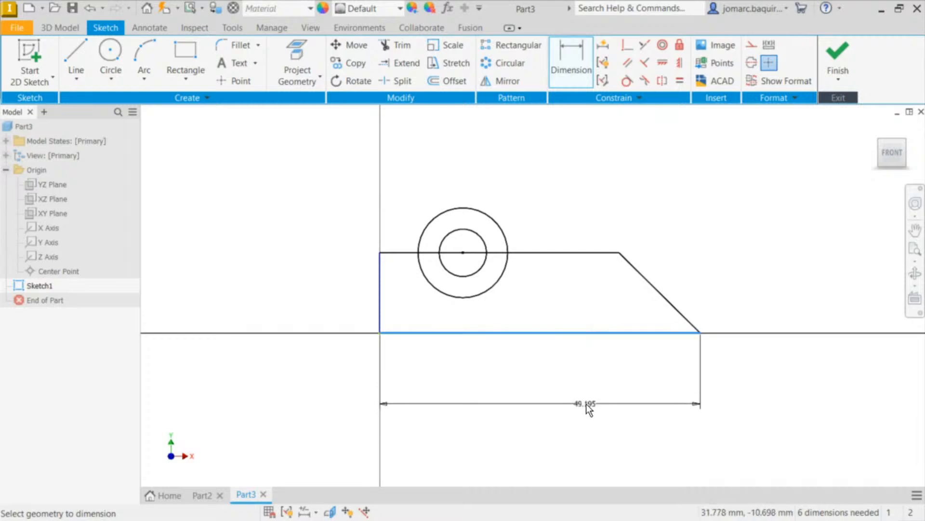
click(585, 405)
text(120)
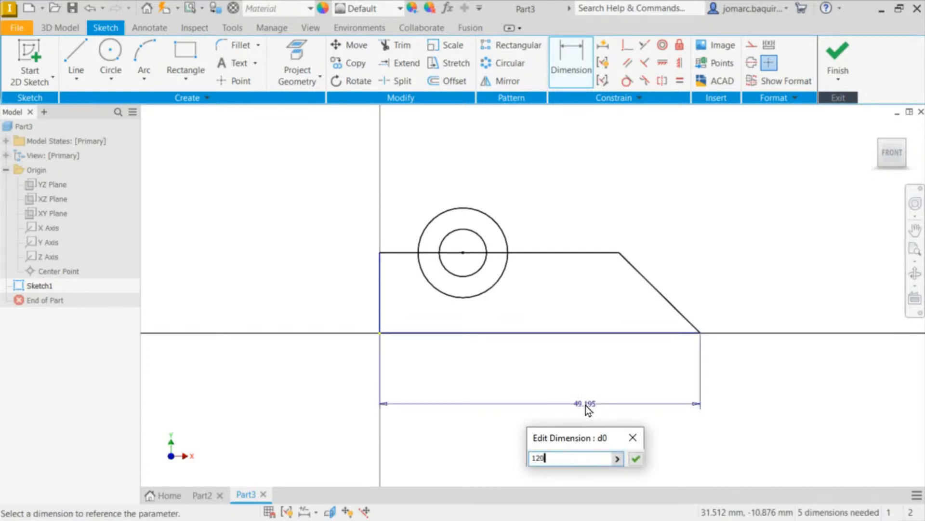
key(Return)
scroll(395, 169, down, 5)
scroll(426, 178, up, 4)
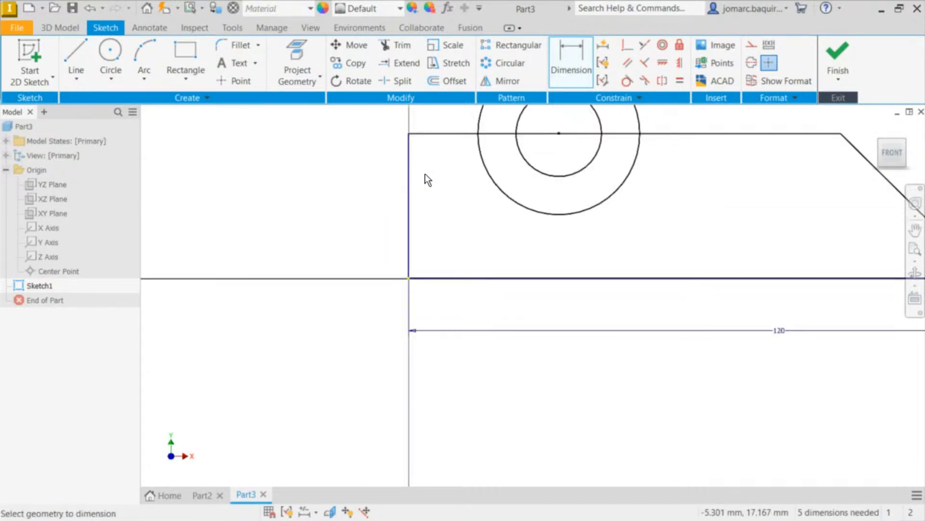
Step: Try a 25 mm height dimension between the upper and lower horizontal lines, undo its value and delete it
click(463, 134)
click(453, 279)
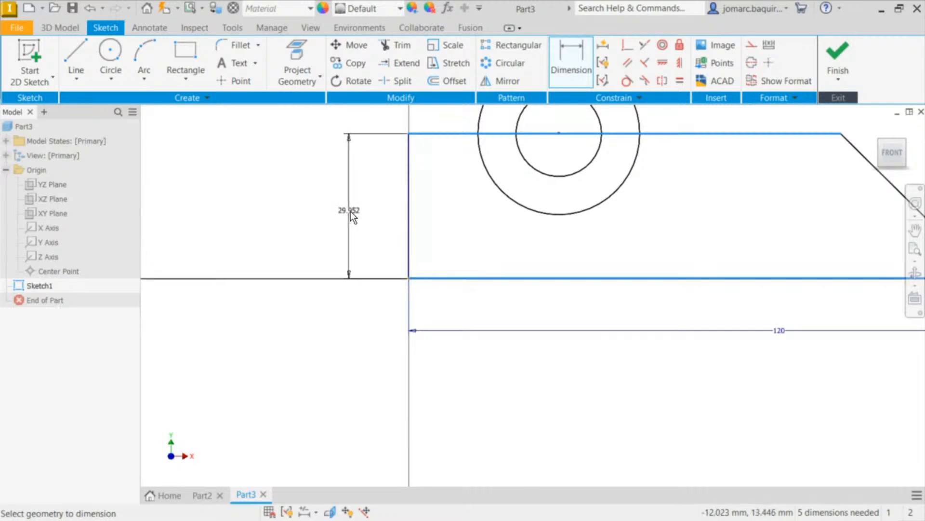
click(342, 206)
text(25)
key(Return)
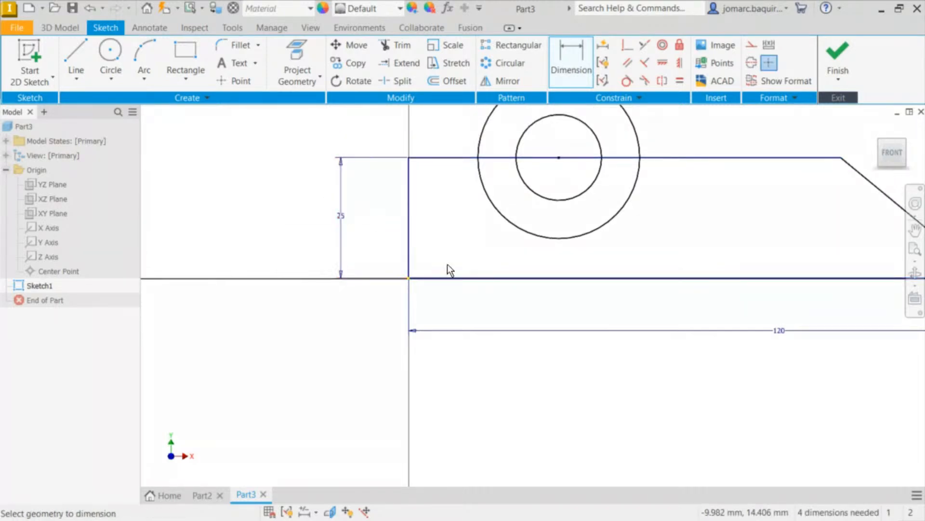
key(ctrl+z)
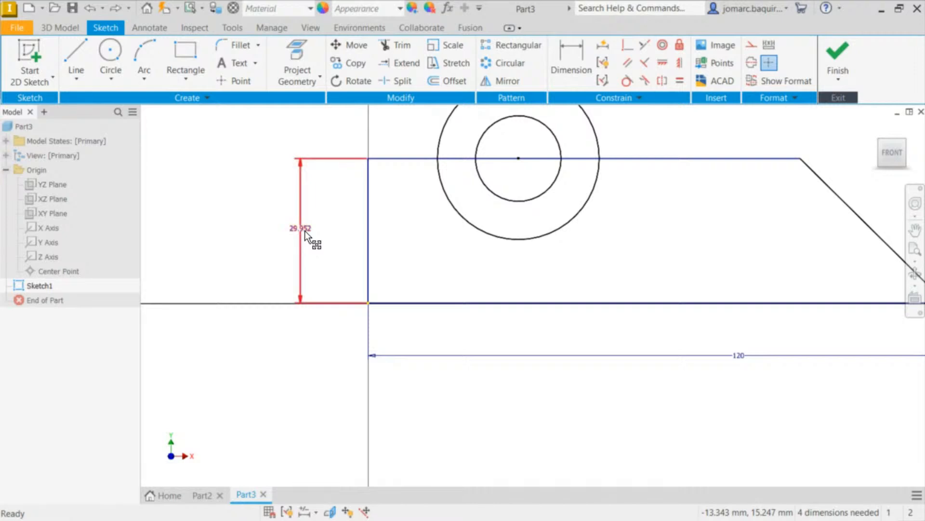
key(Delete)
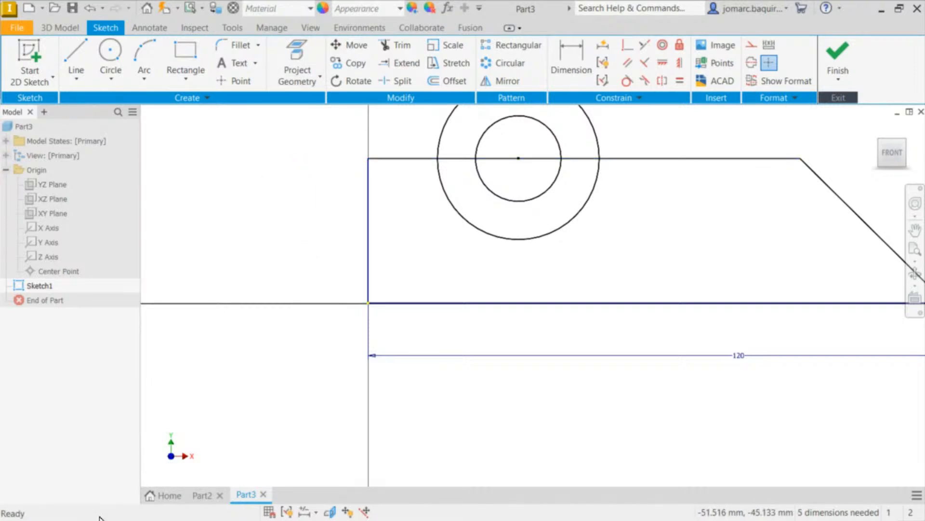
Step: Dimension the vertical distance between the outline's upper and lower horizontal lines as 25 mm
middle_drag(271, 175, 264, 188)
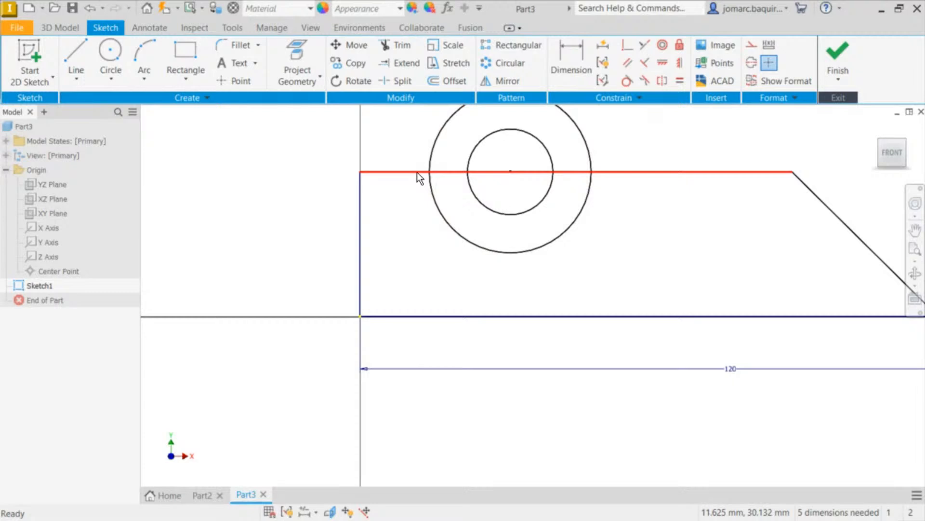
key(d)
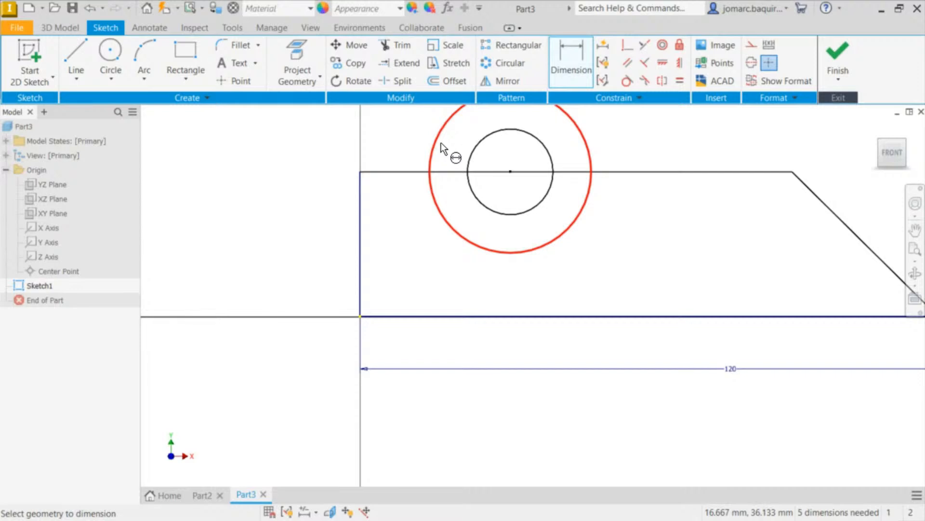
click(422, 174)
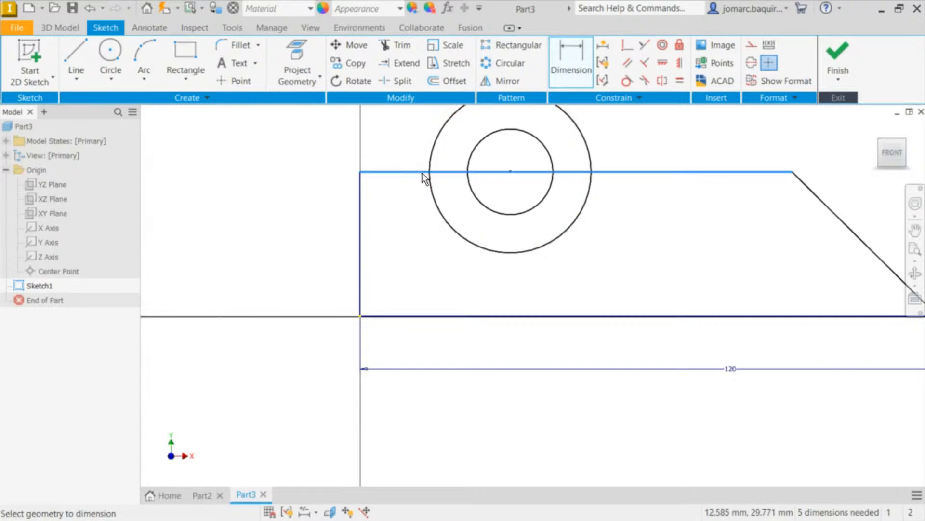
click(460, 317)
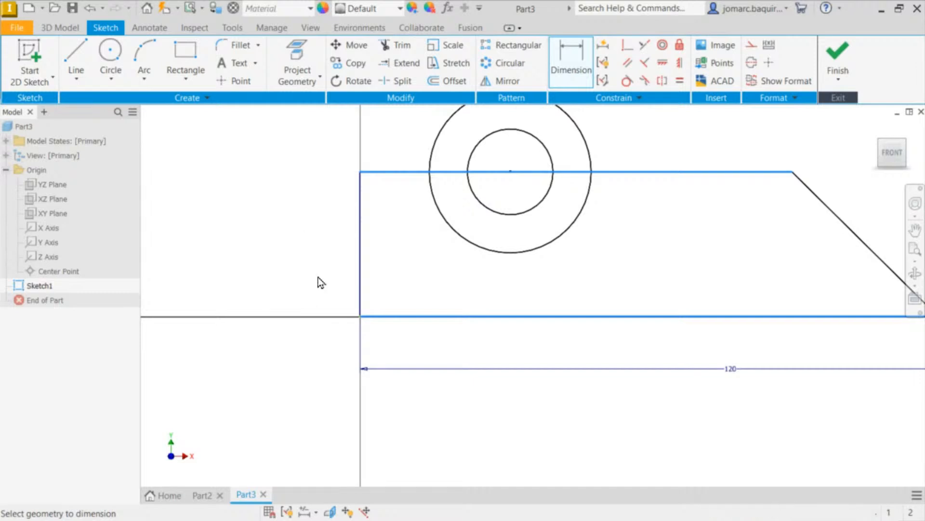
click(320, 288)
text(25)
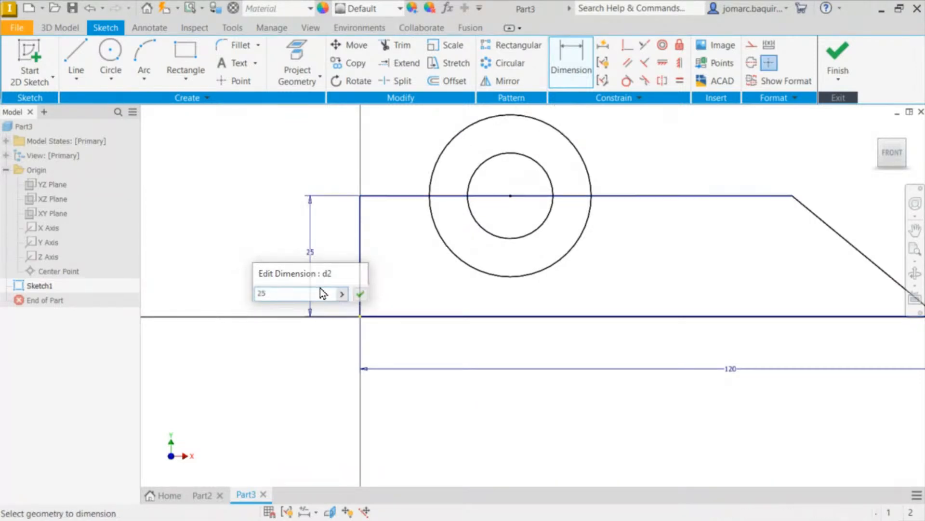
key(Return)
middle_drag(428, 168, 368, 201)
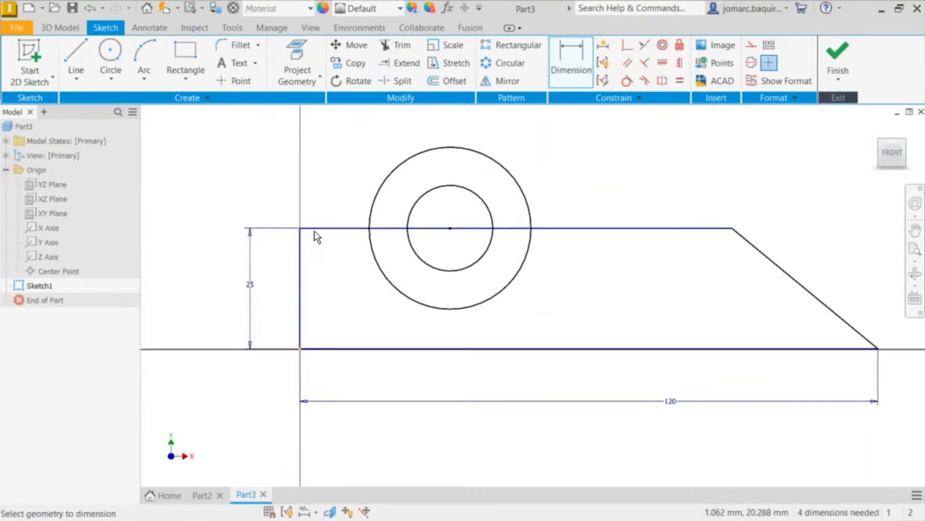
Step: Dimension the horizontal distance from the outline's left line to the circles' centre as 30 mm
click(300, 273)
click(450, 228)
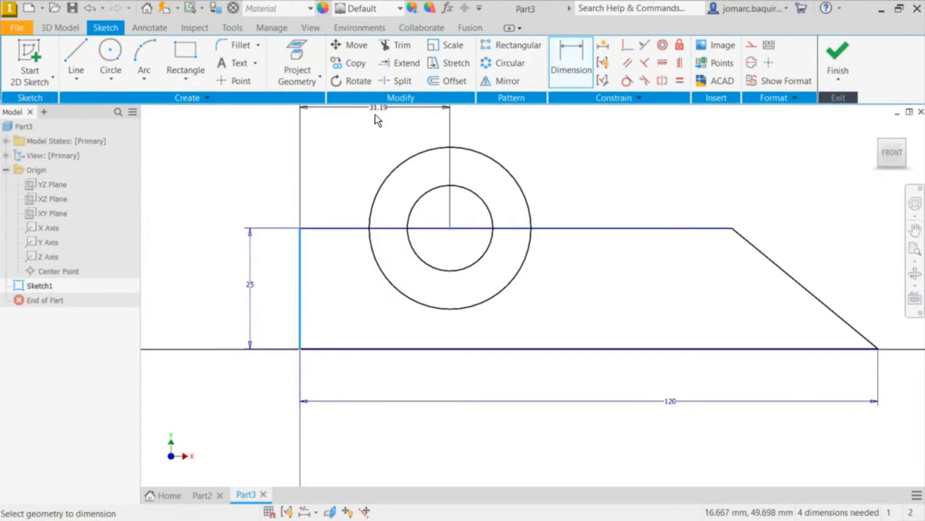
click(369, 125)
text(30)
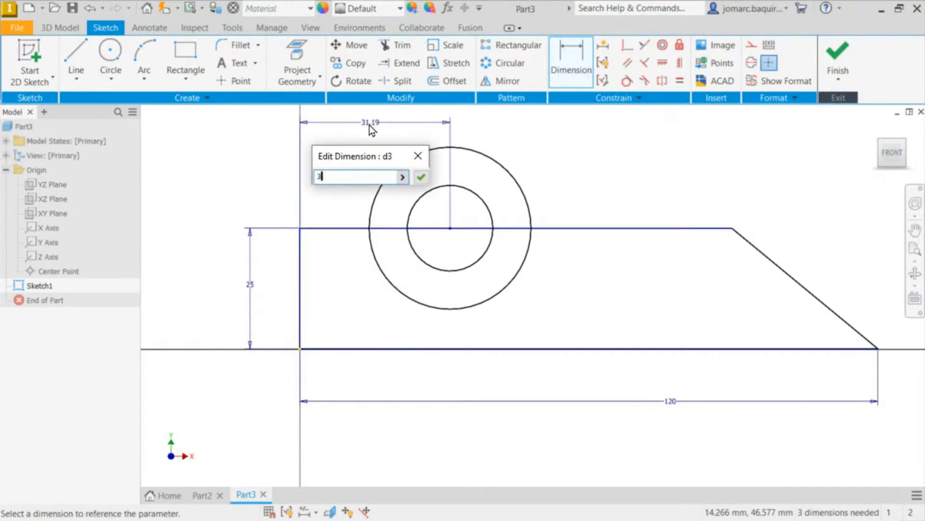
key(Return)
Step: Dimension the angle between the sloped line and the outline's lower line as 45 degrees
middle_drag(654, 165, 595, 192)
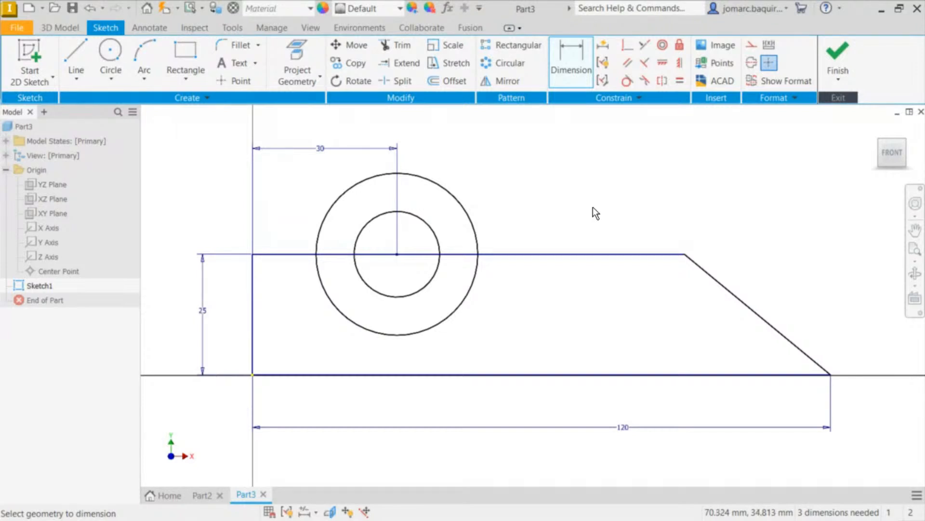
click(761, 317)
click(762, 375)
click(655, 344)
text(45)
key(Return)
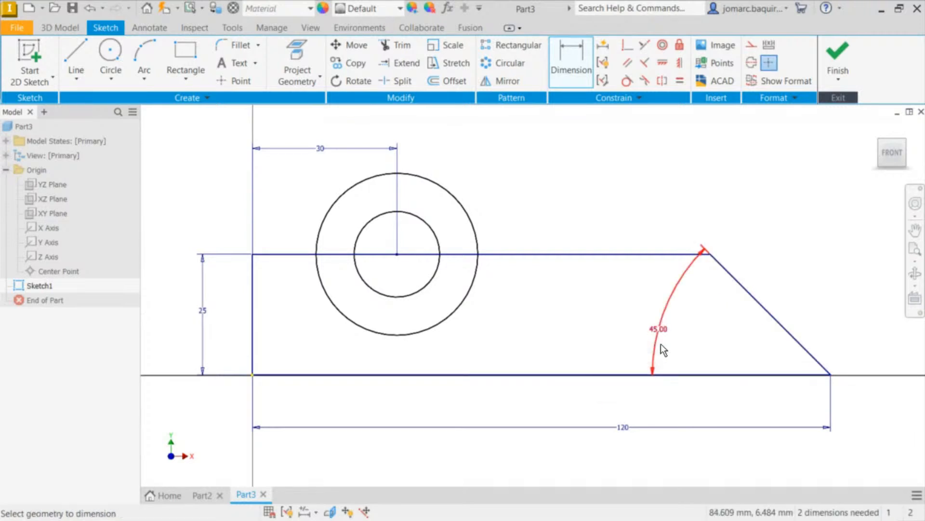
key(Escape)
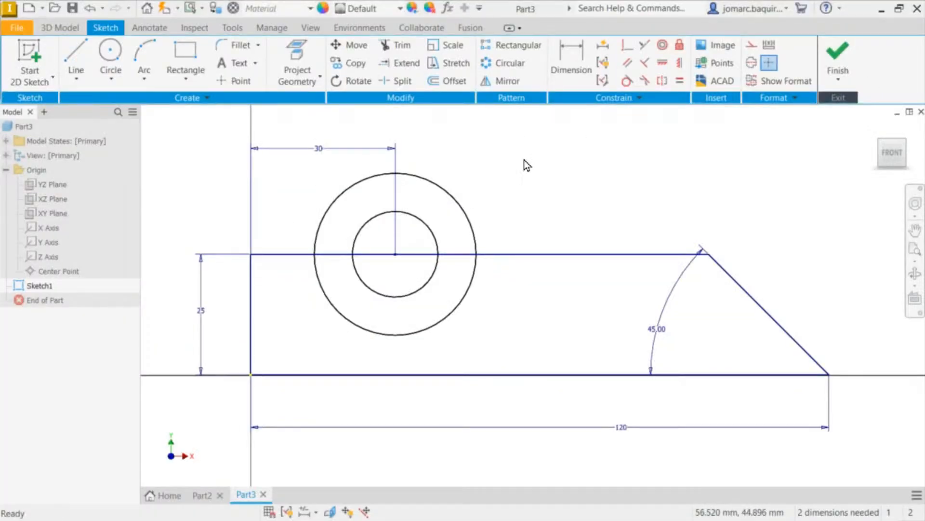
Step: Dimension the inner circle's diameter as 20 mm
key(d)
click(436, 239)
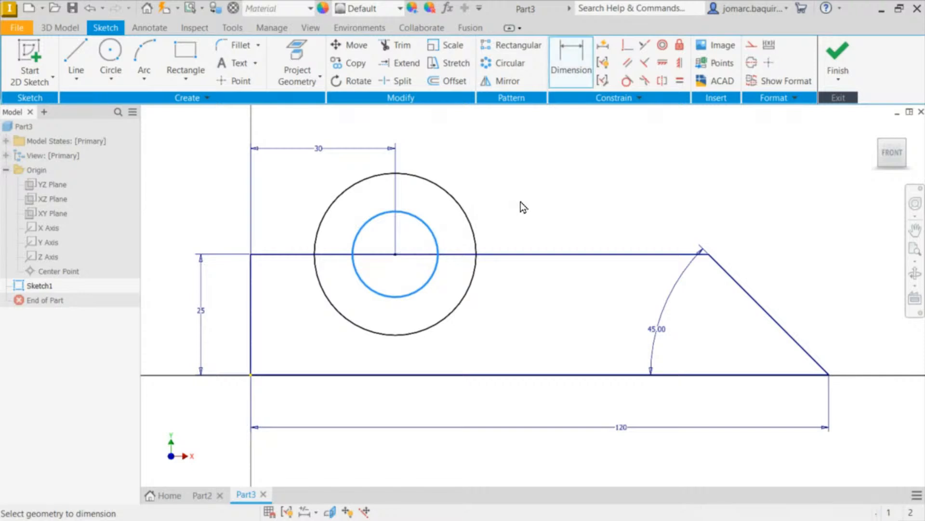
click(520, 200)
text(20)
key(Return)
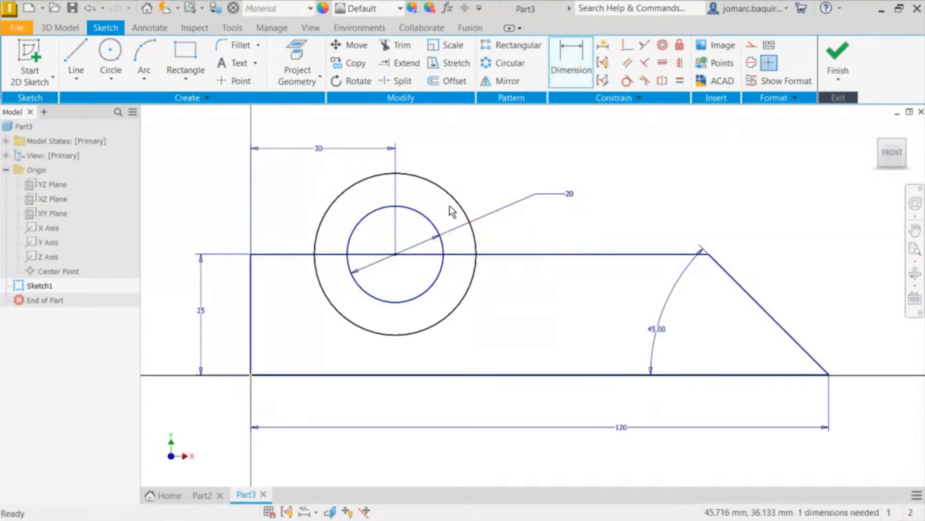
key(Escape)
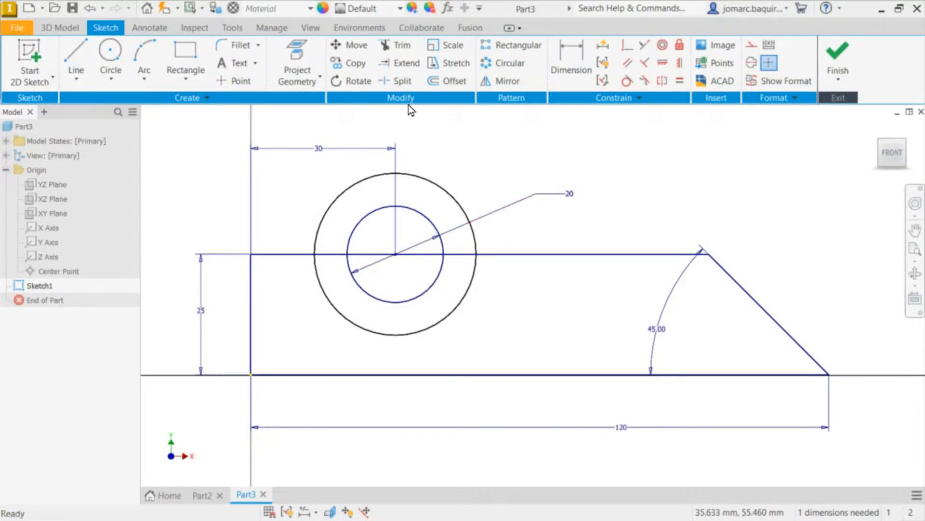
Step: Trim the lower half of the outer circle and the parts of the upper line that lie inside it
click(408, 48)
click(337, 256)
click(357, 324)
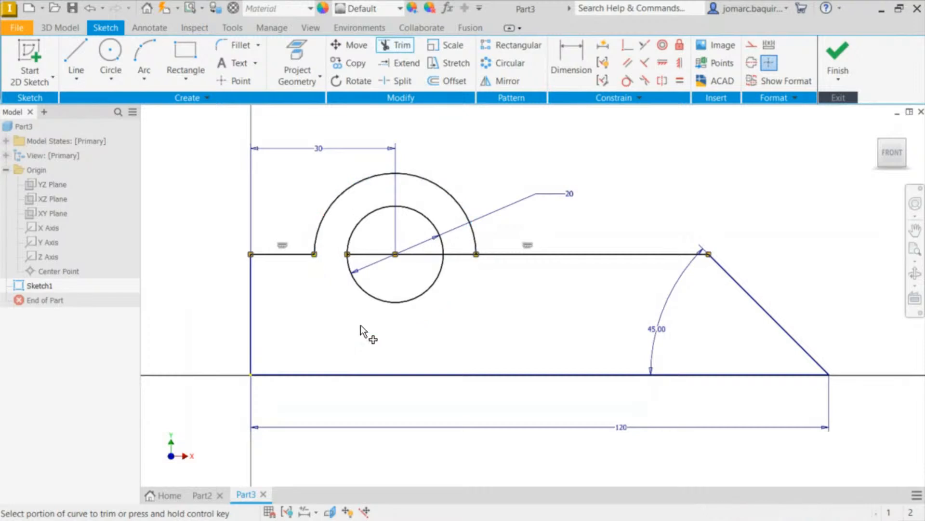
click(462, 253)
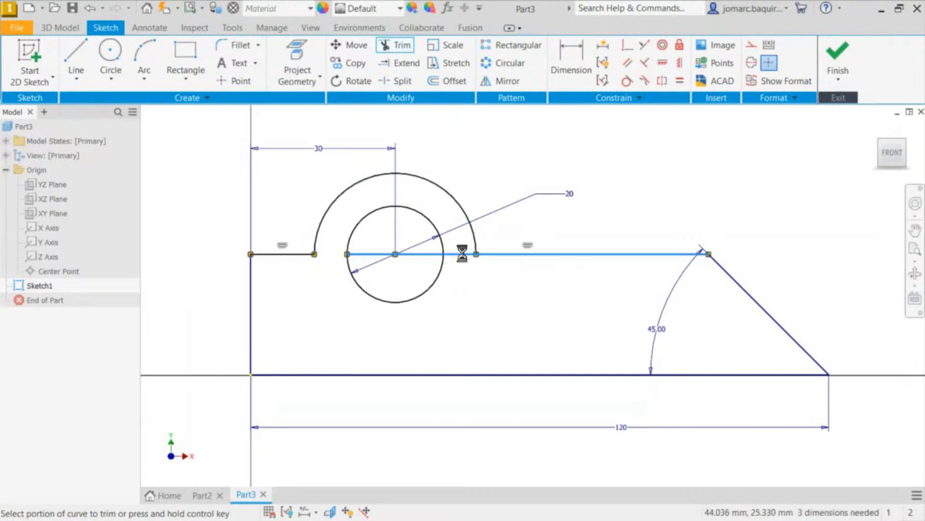
click(423, 259)
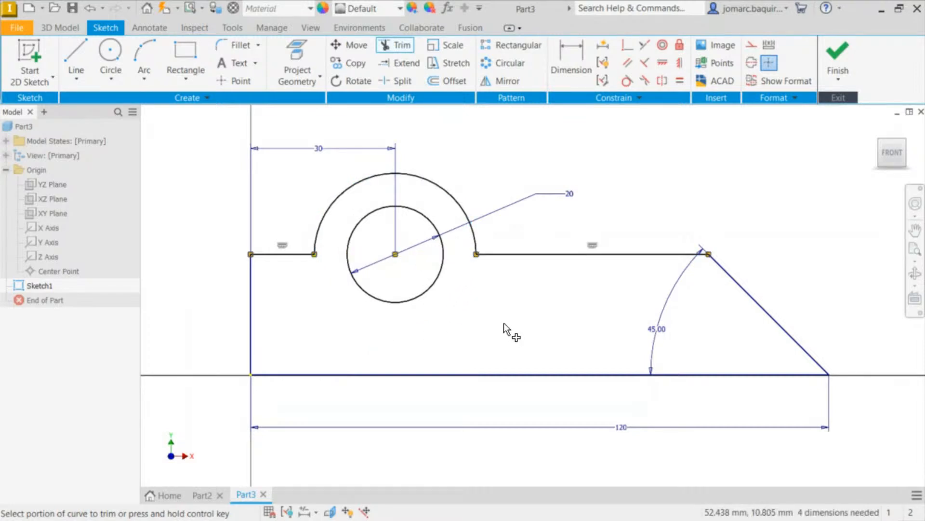
key(Escape)
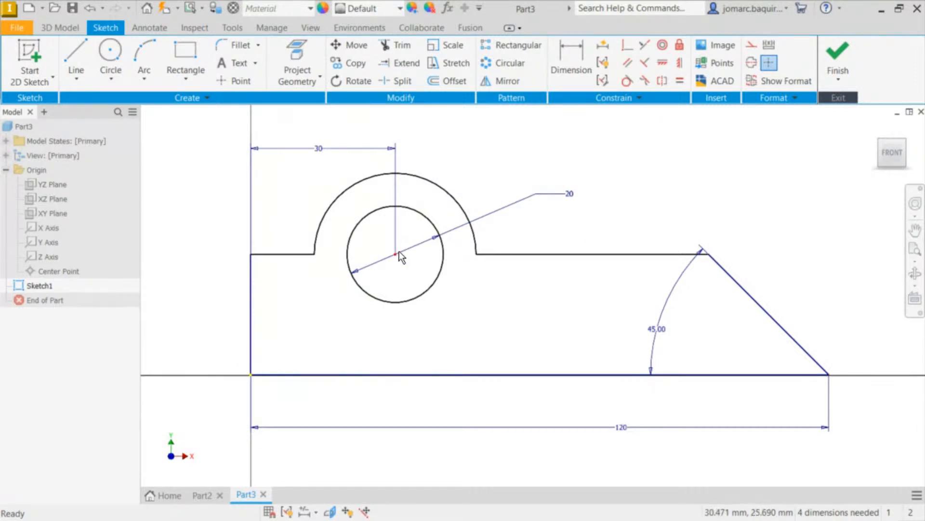
Step: Shift the circle's centre point up and down to test which geometry is still free
drag(398, 251, 461, 278)
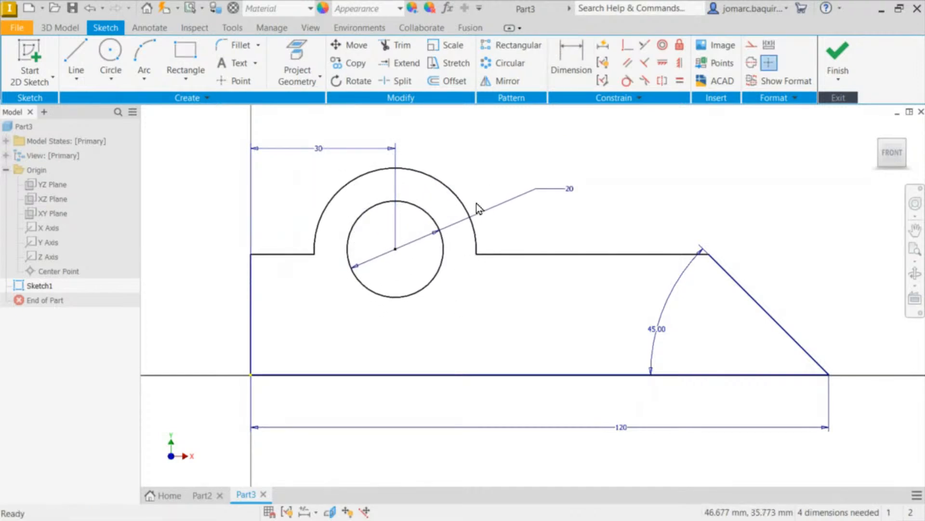
drag(395, 250, 416, 278)
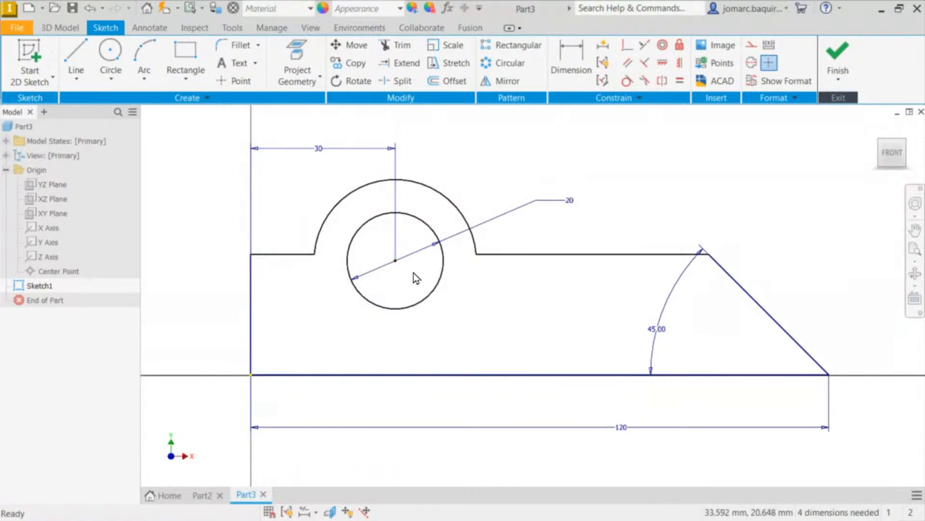
click(395, 260)
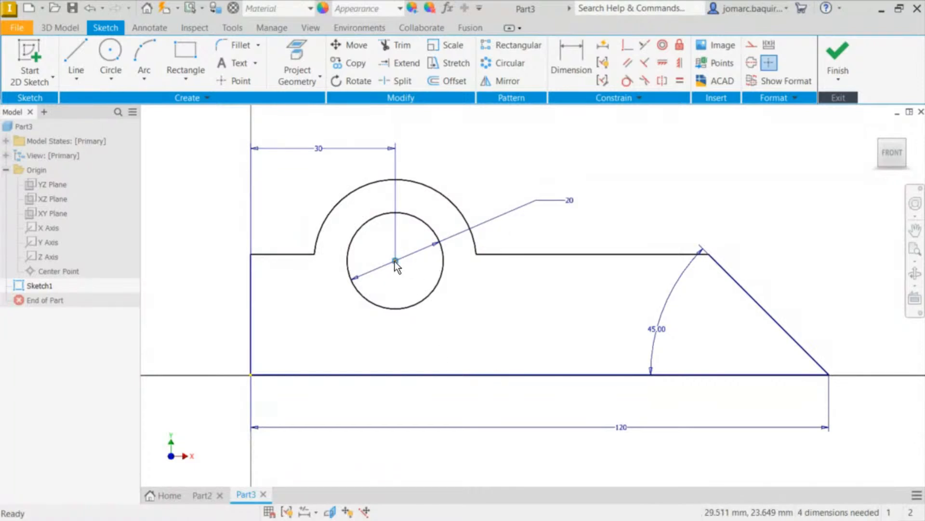
click(317, 254)
click(275, 190)
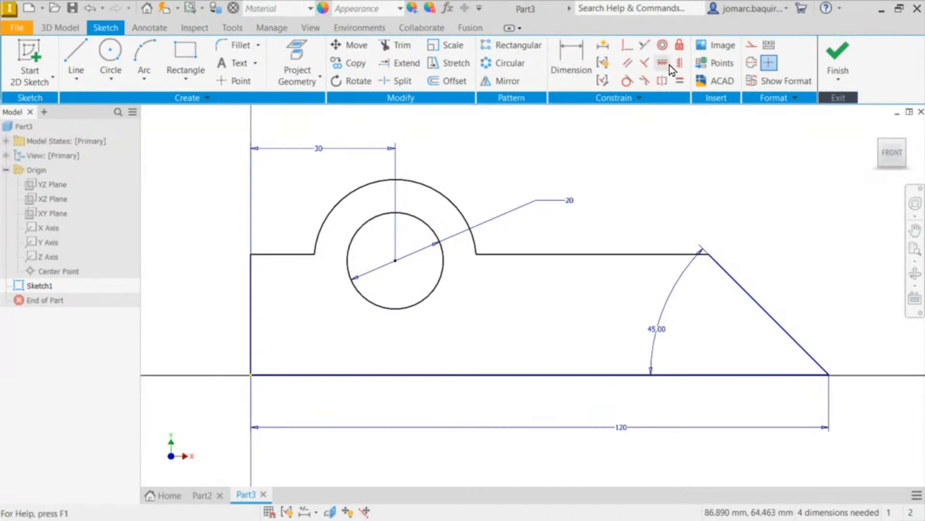
Step: Constrain the circle's centre horizontally to the arc's left endpoint, and shift the centre vertically to test the constraint
click(656, 68)
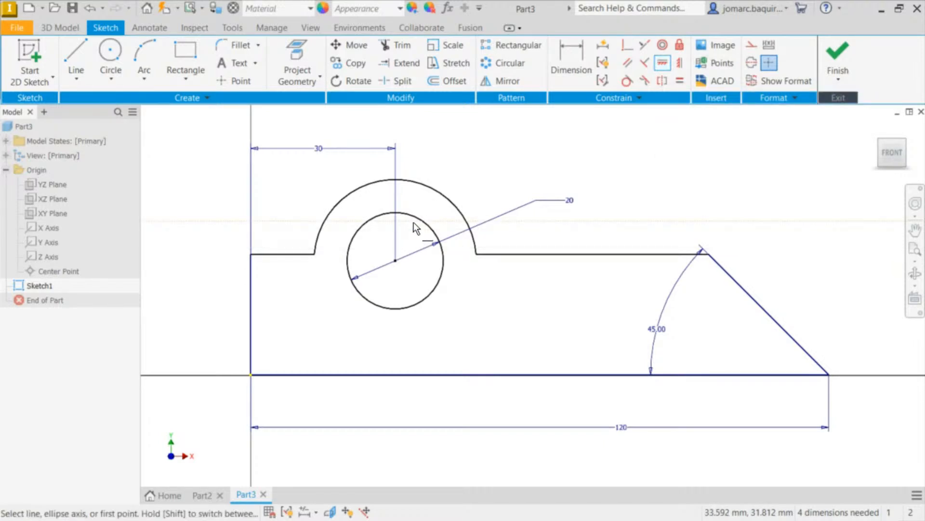
click(395, 263)
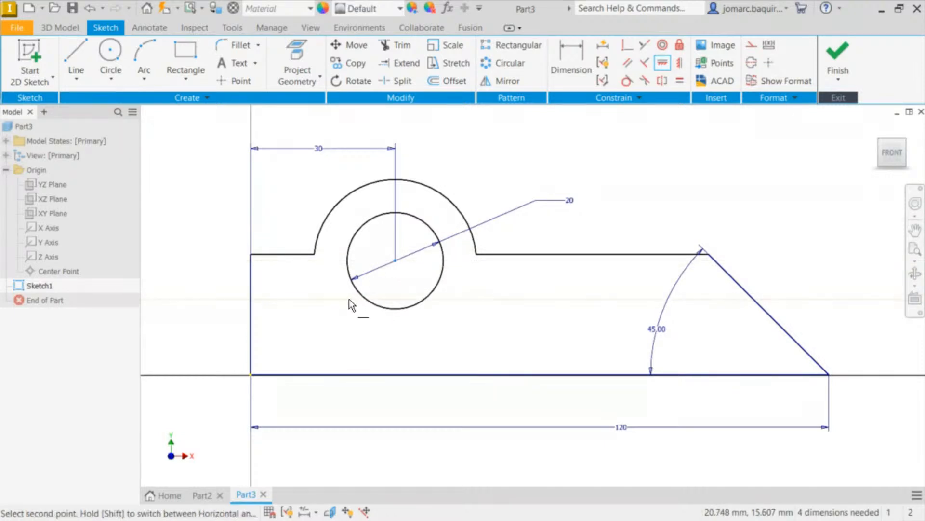
click(313, 255)
click(395, 262)
key(Escape)
drag(395, 261, 413, 218)
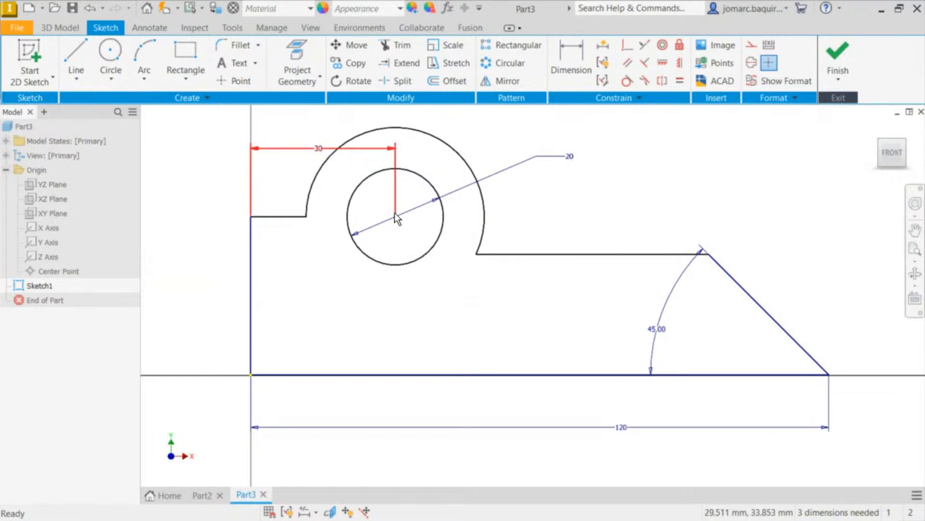
drag(395, 217, 415, 228)
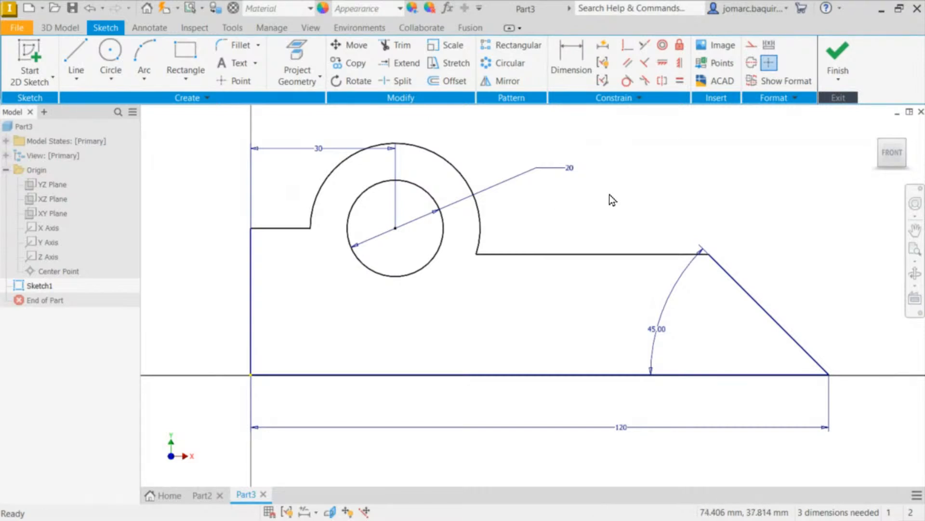
Step: Make the upper line segments on both sides of the arc collinear
click(640, 47)
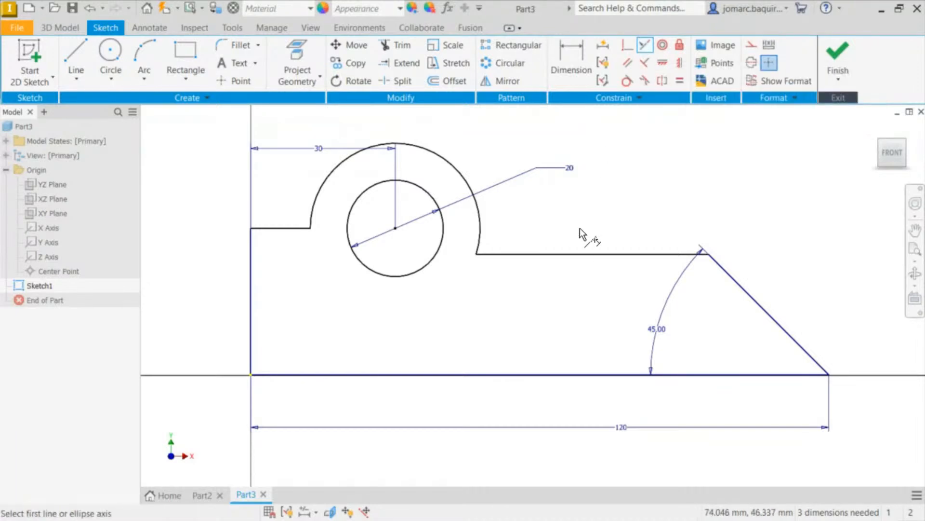
click(571, 255)
click(269, 228)
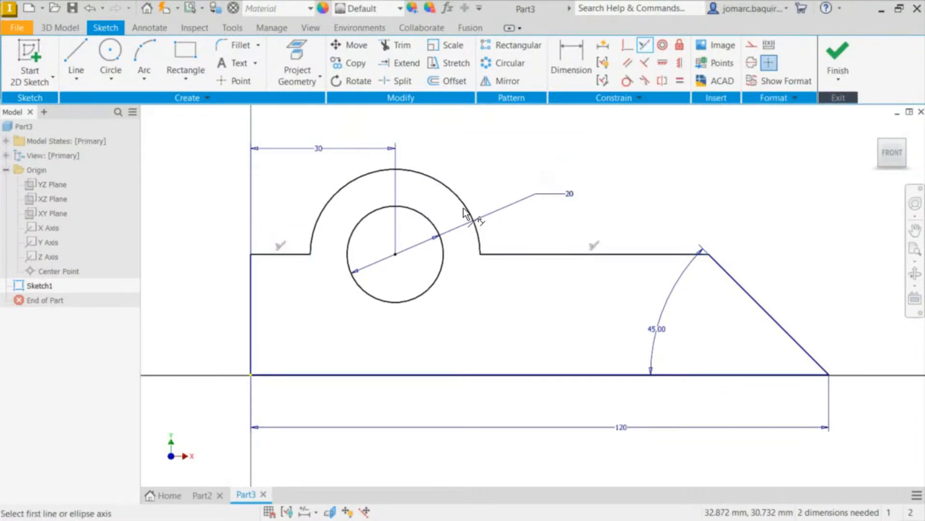
key(Escape)
Step: Shift the sloped corner and the collinear upper segments to check how the outline can still move
mouse_move(706, 251)
mouse_down()
mouse_move(779, 206)
mouse_move(626, 170)
mouse_move(611, 293)
mouse_move(622, 289)
mouse_up()
scroll(304, 201, down, 3)
middle_drag(304, 202, 355, 216)
middle_drag(308, 217, 440, 218)
middle_drag(497, 193, 344, 228)
scroll(345, 225, down, 1)
drag(529, 251, 521, 246)
click(610, 187)
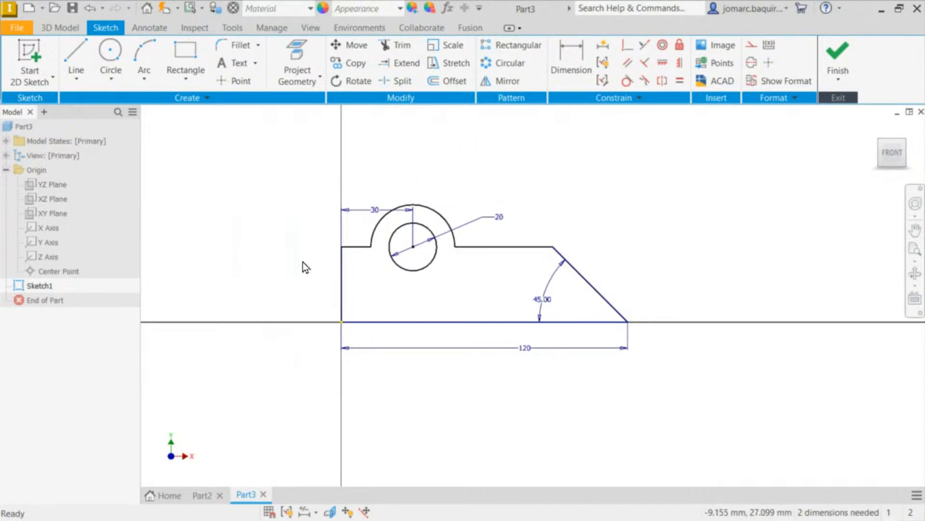
mouse_move(354, 247)
mouse_down()
mouse_move(352, 267)
mouse_move(351, 256)
mouse_up()
click(225, 220)
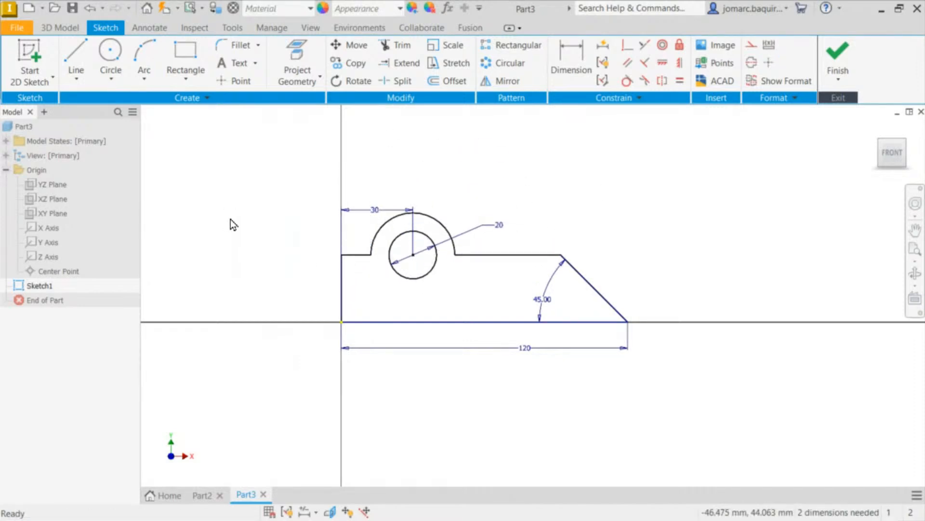
Step: Dimension the vertical distance between the upper left segment and the outline's lower line as 25 mm
key(d)
click(363, 257)
click(408, 321)
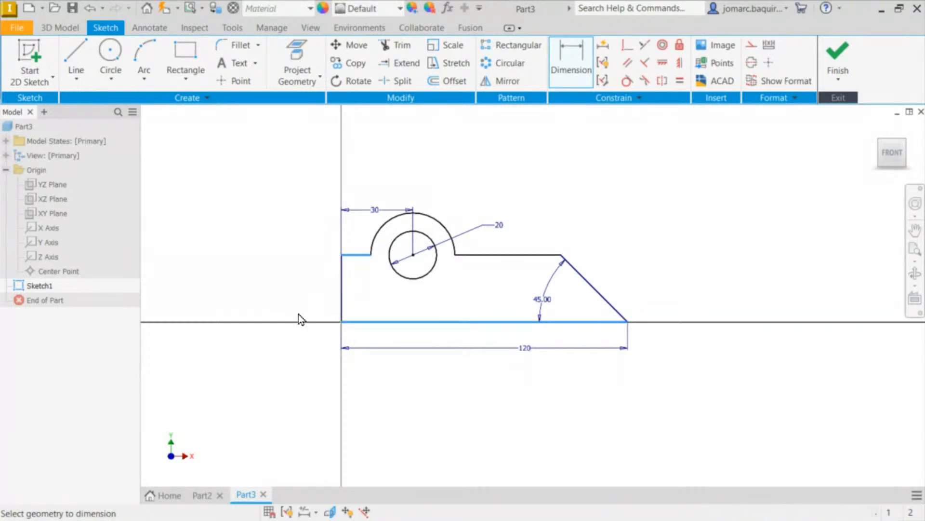
click(298, 333)
text(25)
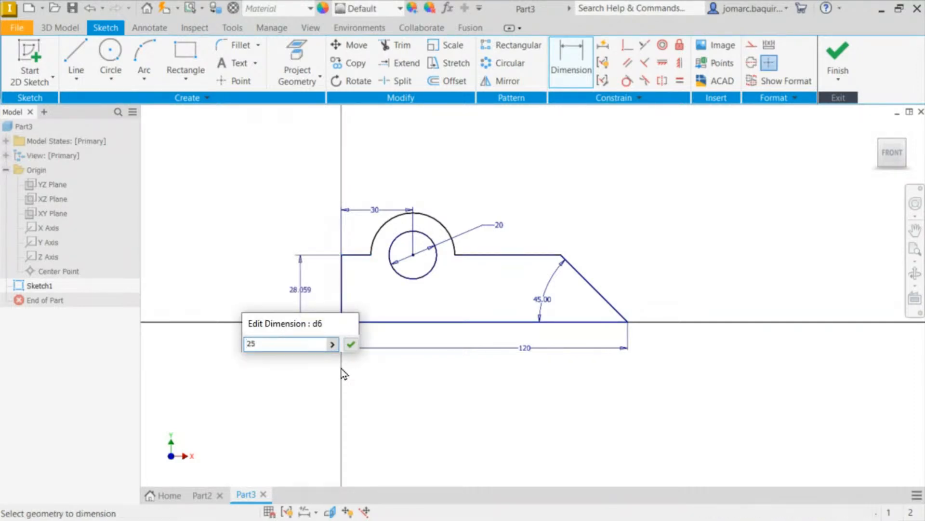
key(Return)
key(Escape)
Step: Place the 30 mm dimension higher above the arc and resize the outer arc to a radius of about 21 mm
drag(445, 234, 371, 155)
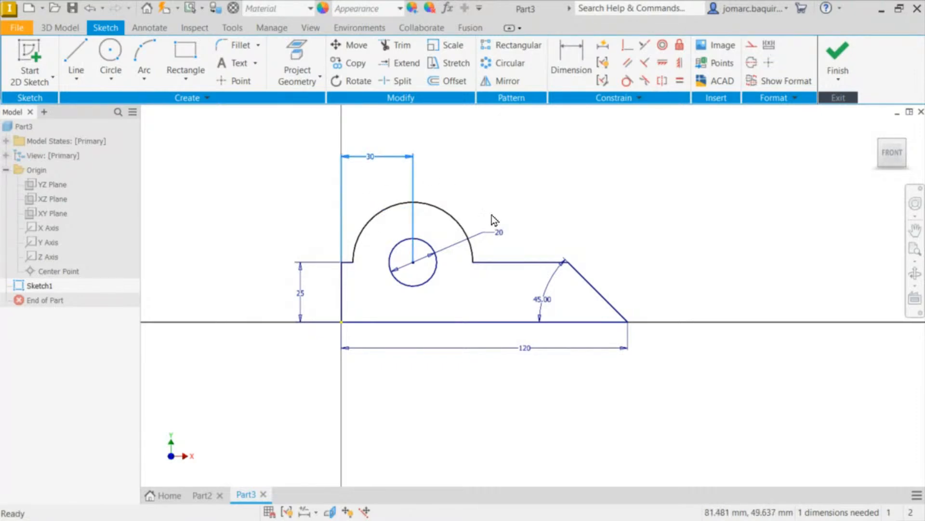
drag(372, 217, 411, 228)
scroll(482, 175, up, 8)
scroll(360, 238, down, 5)
middle_drag(391, 251, 535, 135)
scroll(547, 128, down, 3)
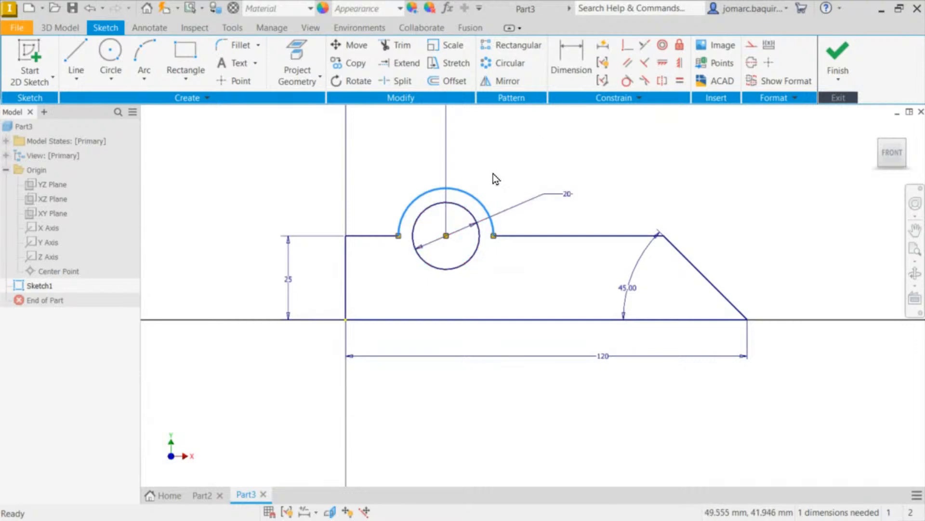
drag(474, 195, 495, 151)
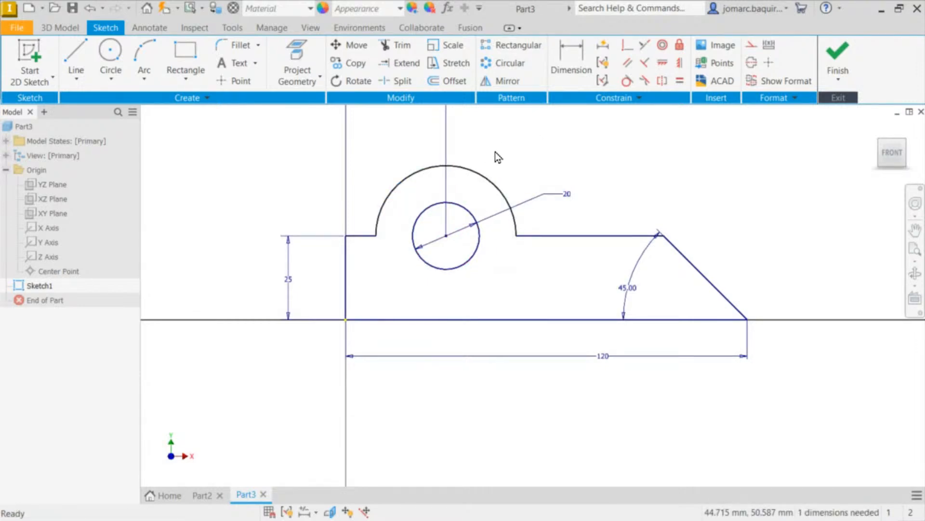
Step: Dimension the outer arc's radius as 20 mm
click(506, 191)
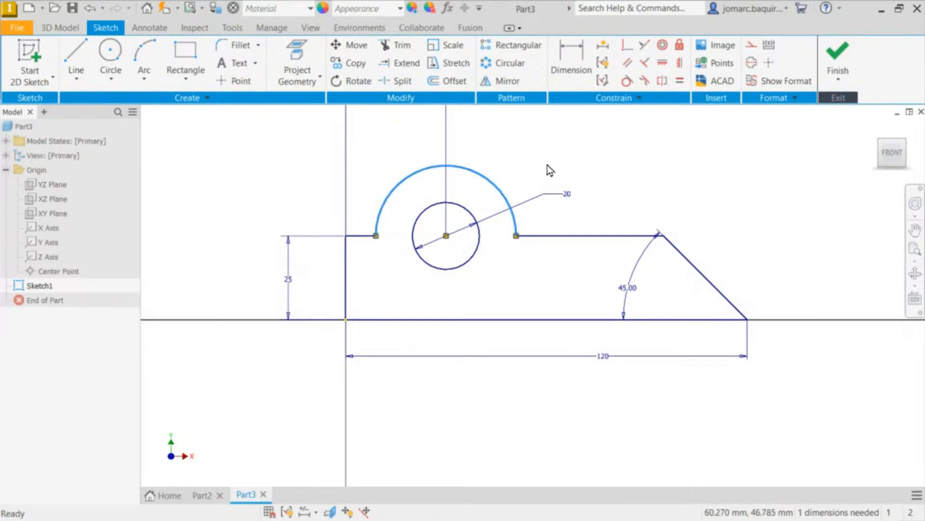
key(d)
click(503, 192)
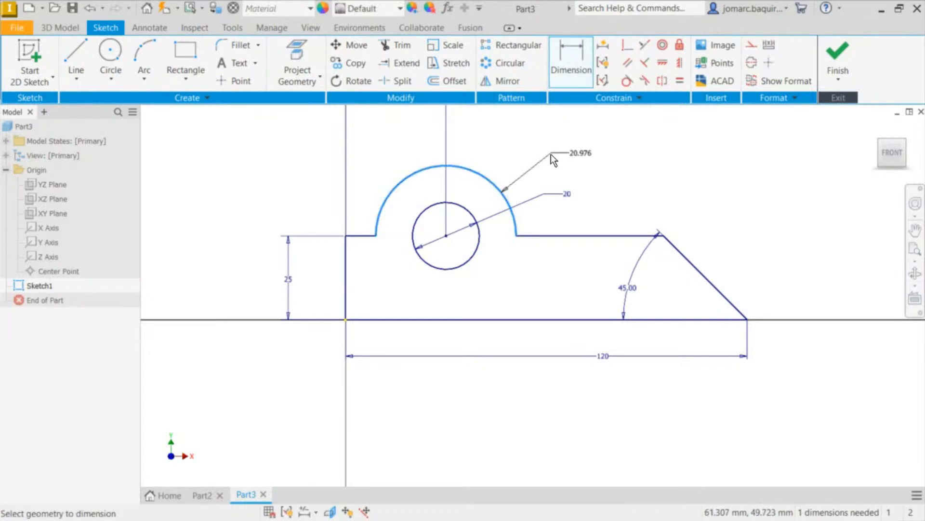
click(536, 147)
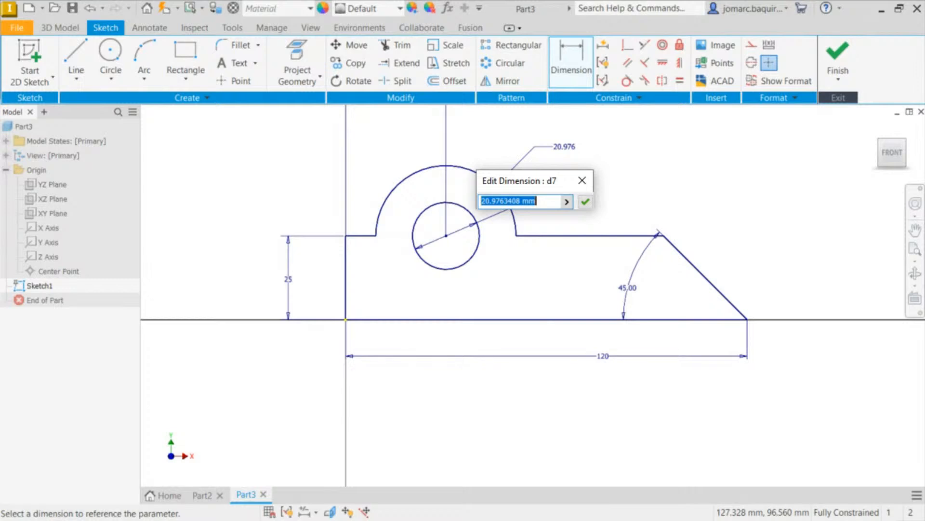
click(539, 201)
key(ctrl+a)
text(20)
key(Return)
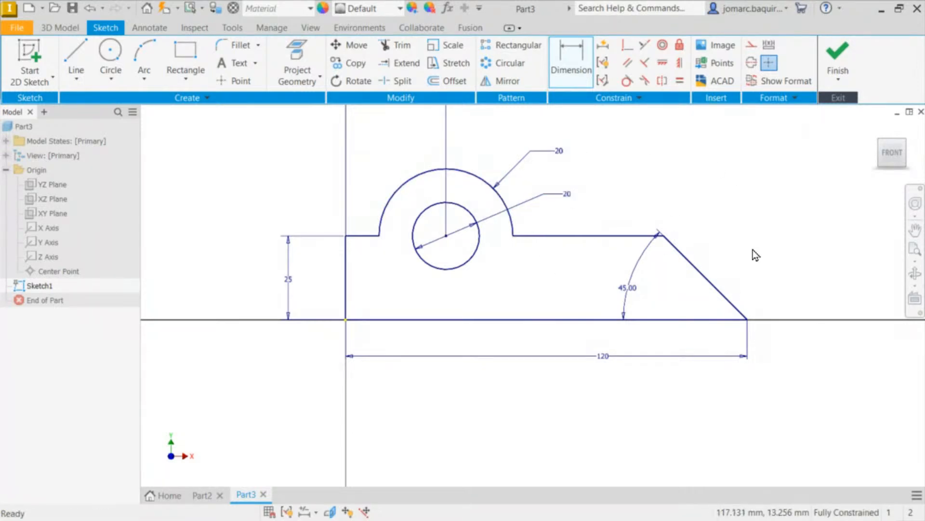
key(Escape)
middle_drag(759, 177, 695, 184)
middle_drag(562, 148, 602, 133)
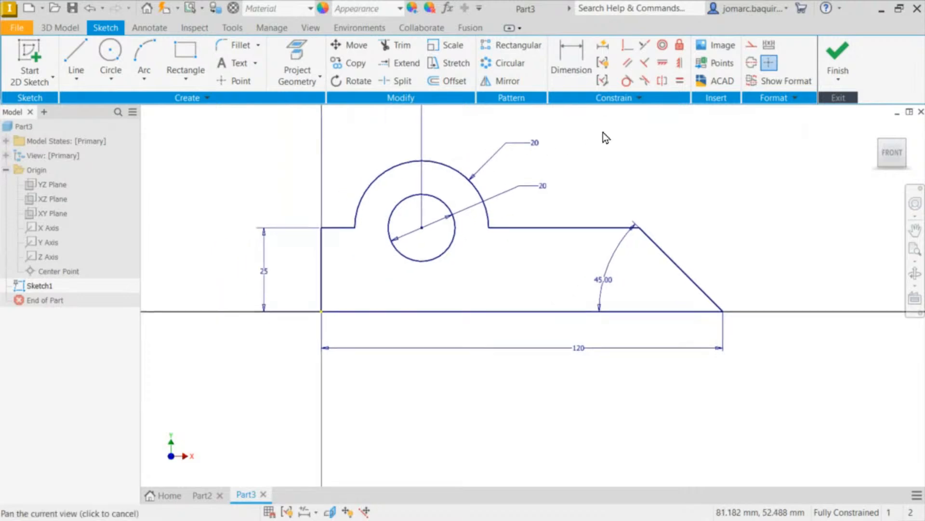
middle_drag(568, 164, 545, 173)
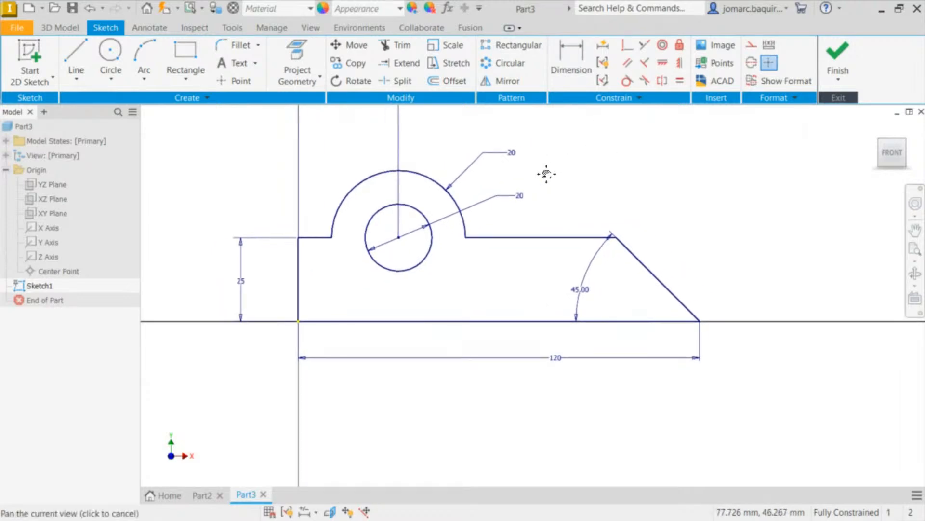
Step: Test whether the dimensioned outline, arc and left edge can still be moved to verify that the sketch is fully constrained
drag(550, 238, 555, 206)
drag(360, 186, 388, 148)
drag(313, 237, 319, 218)
click(357, 392)
drag(402, 324, 300, 322)
drag(299, 280, 273, 271)
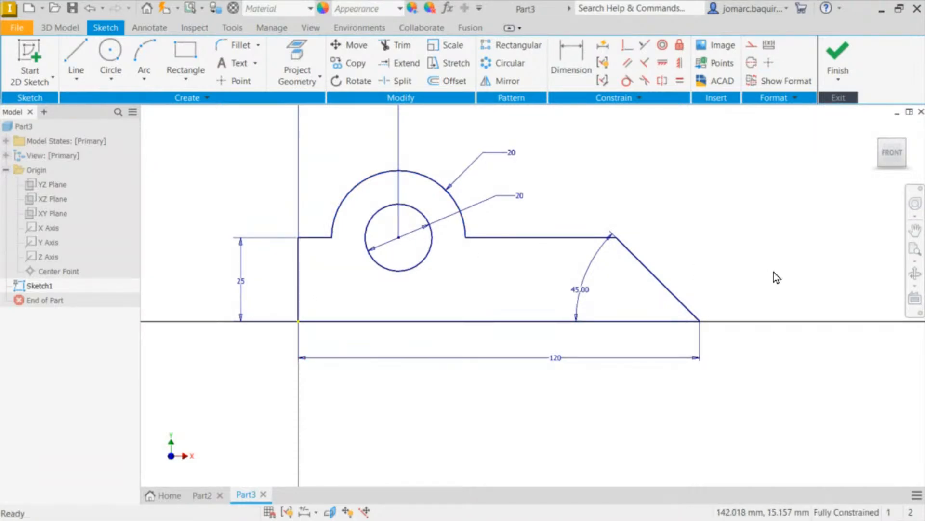
click(774, 272)
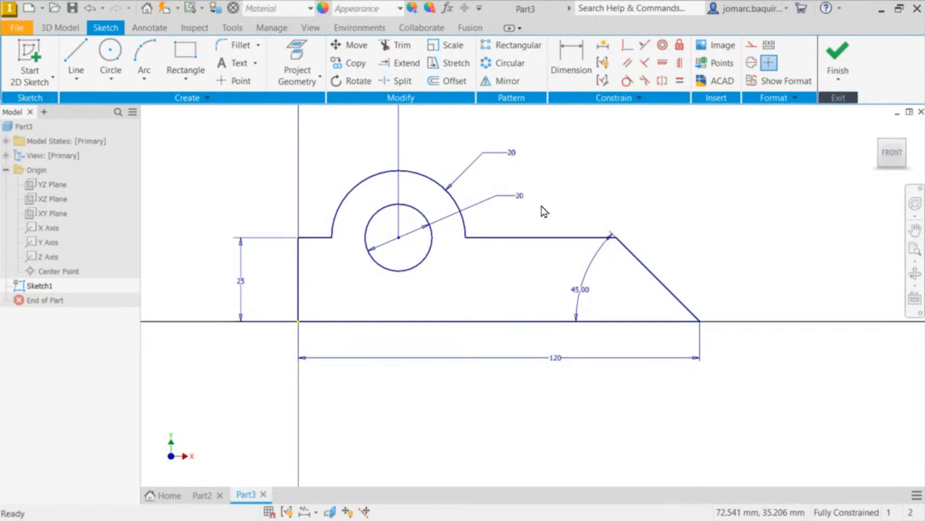
middle_drag(552, 201, 597, 189)
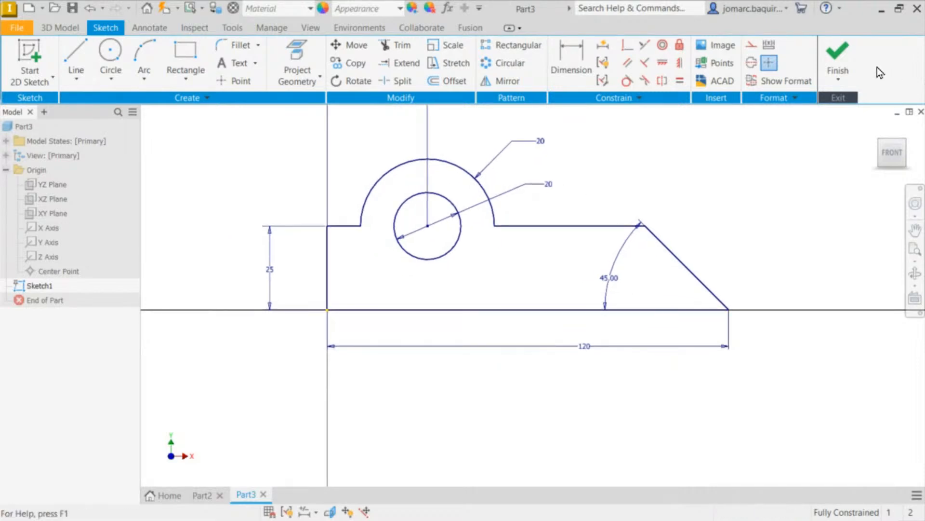
Step: Finish the sketch and extrude the outline with its open hole symmetrically by 10 mm, then show the solid in the home view
click(837, 62)
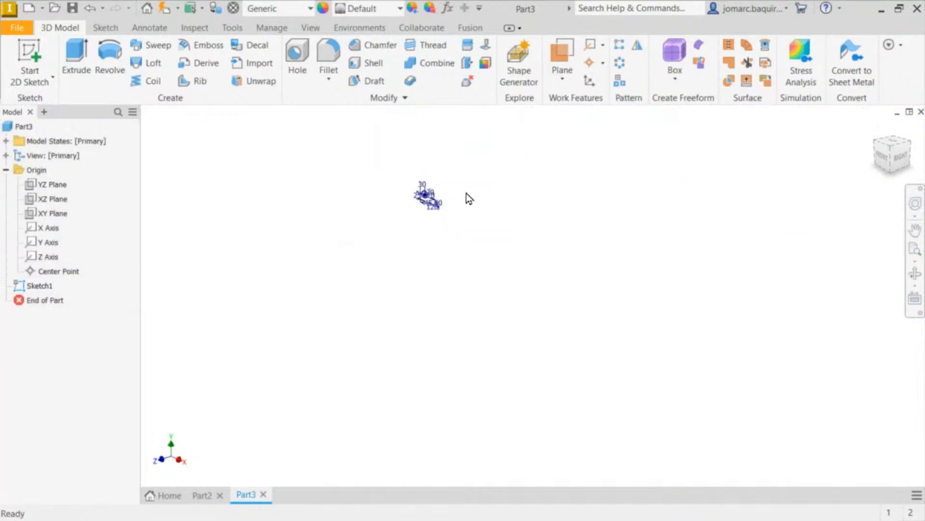
scroll(595, 255, up, 5)
middle_drag(609, 203, 421, 265)
middle_drag(231, 231, 171, 279)
click(74, 50)
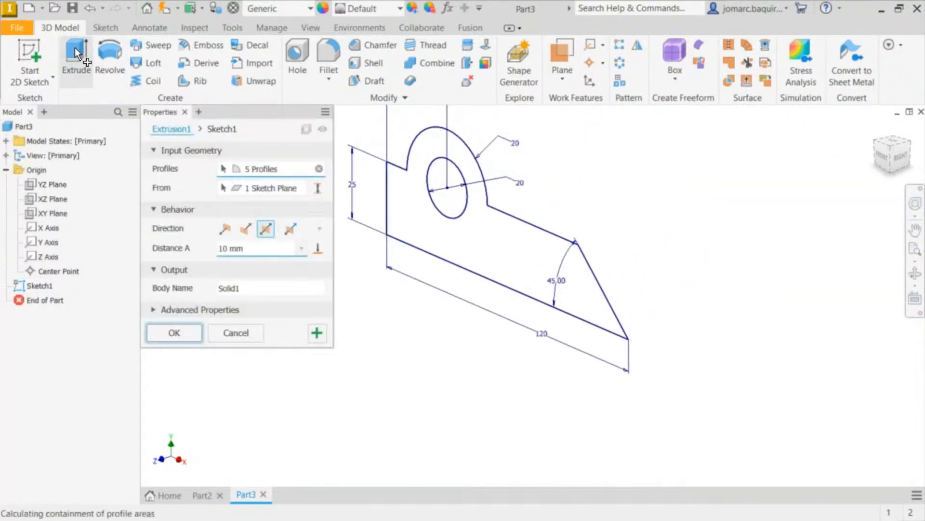
click(513, 233)
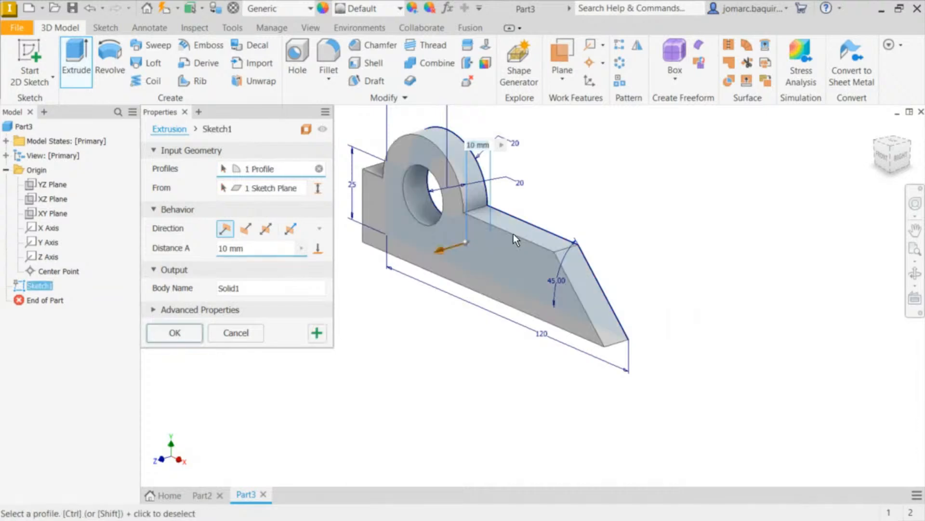
click(265, 229)
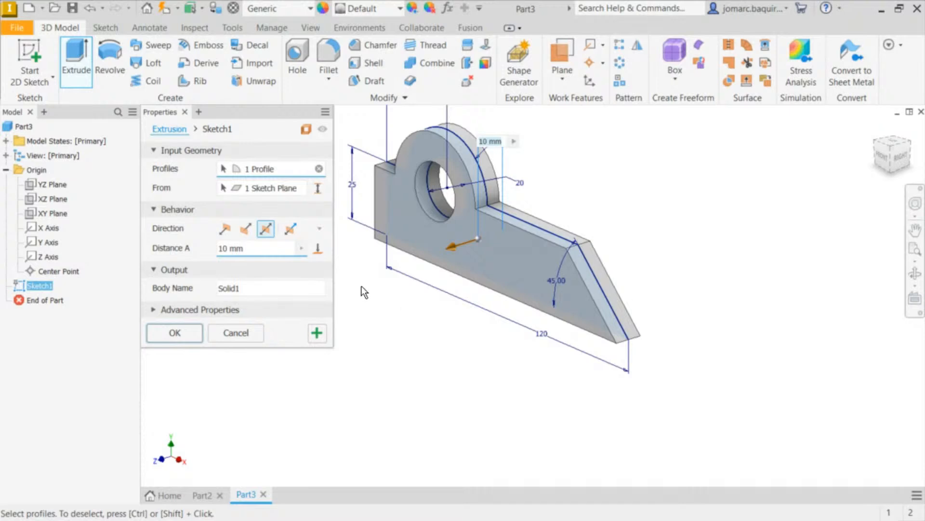
click(174, 333)
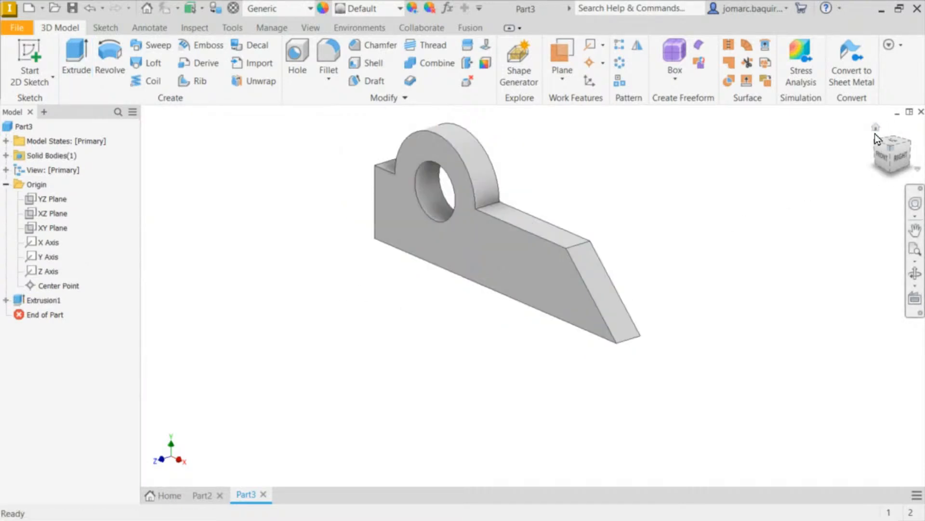
click(876, 127)
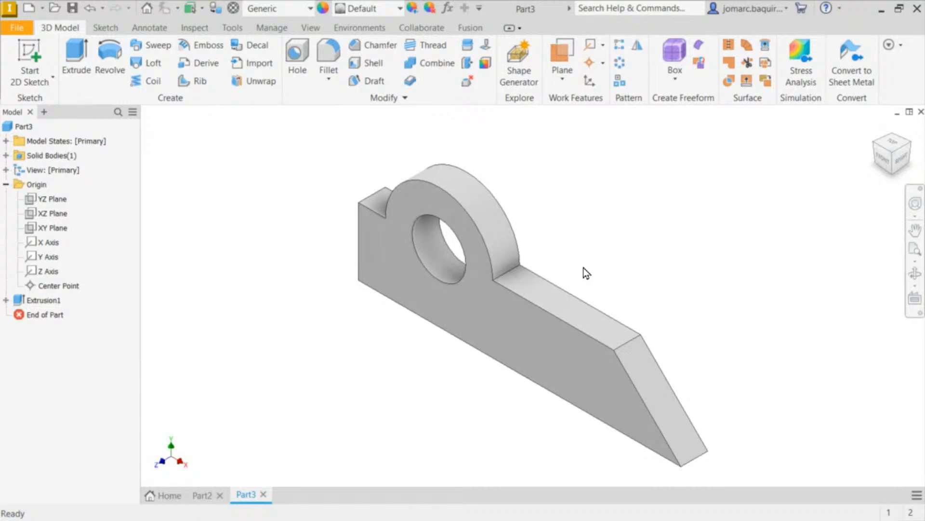
shift+middle_drag(432, 320, 380, 274)
key(F6)
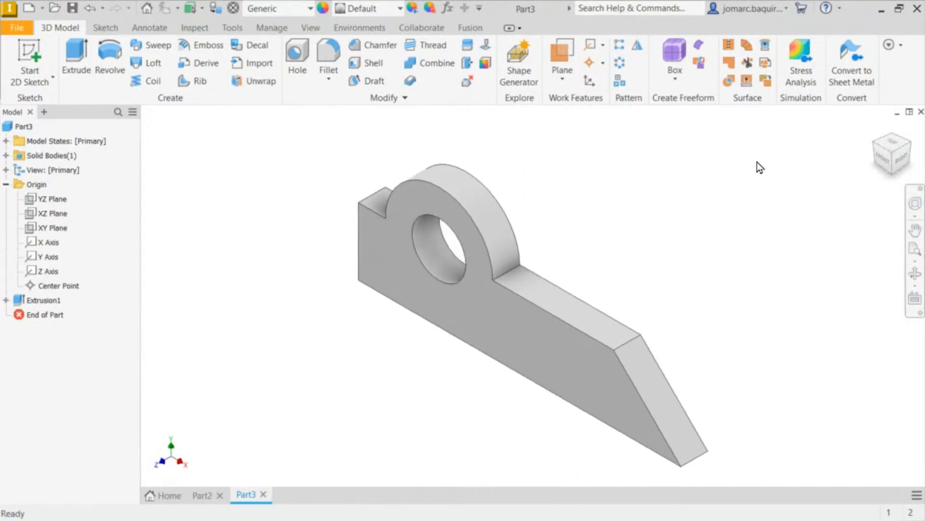
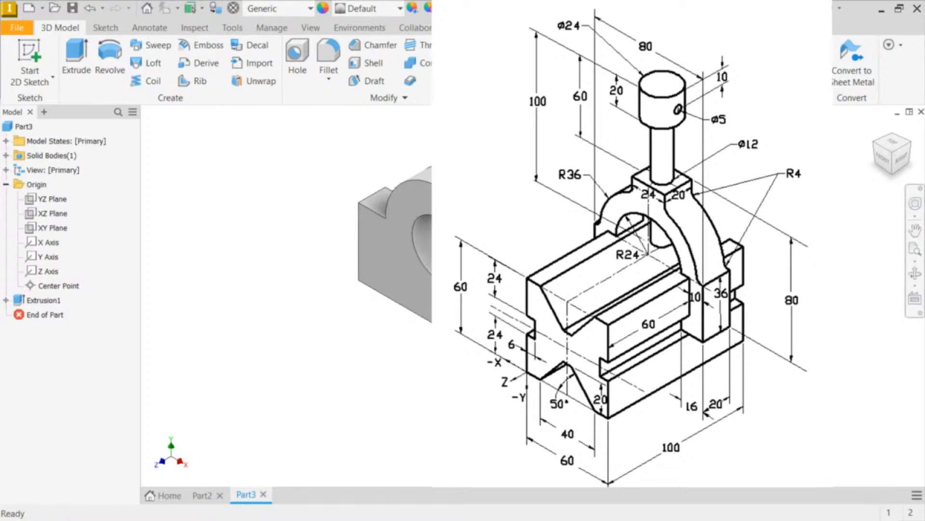
Step: Create a new part from the metric Standard (mm).ipt template and start a sketch on the front XY plane
key(ctrl+n)
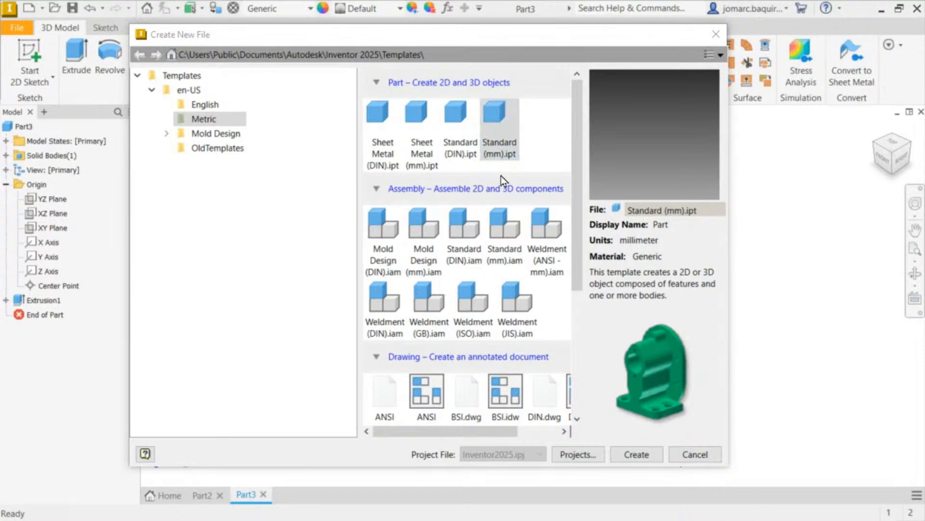
double_click(499, 140)
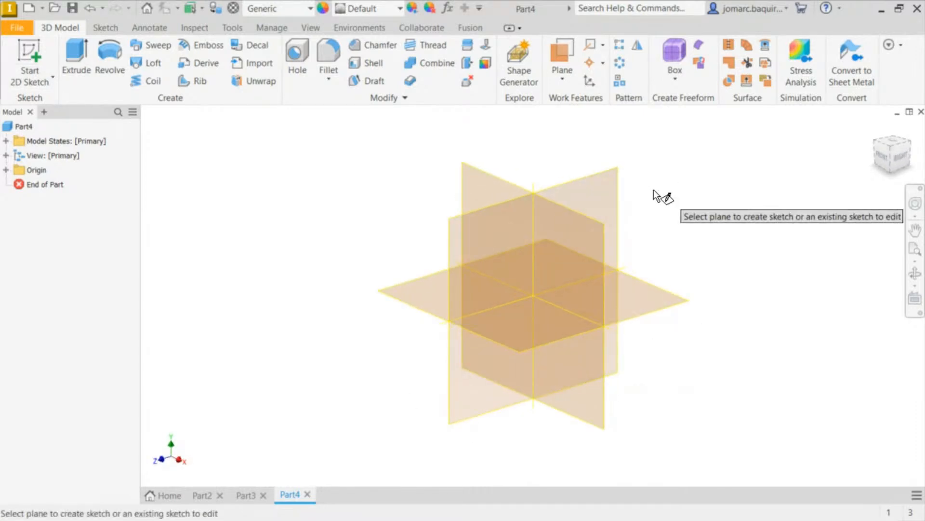
click(587, 222)
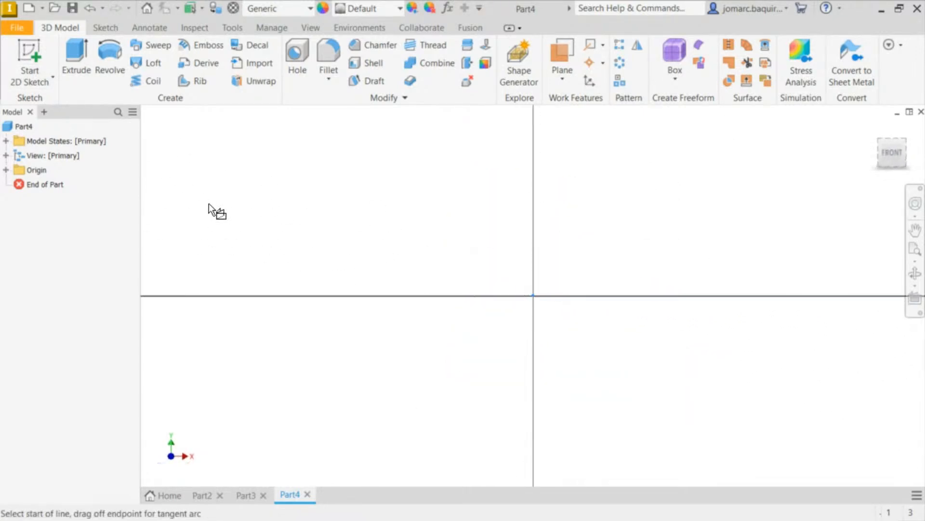
Step: Draw a roughly square two-point center rectangle centred on the sketch origin
click(187, 80)
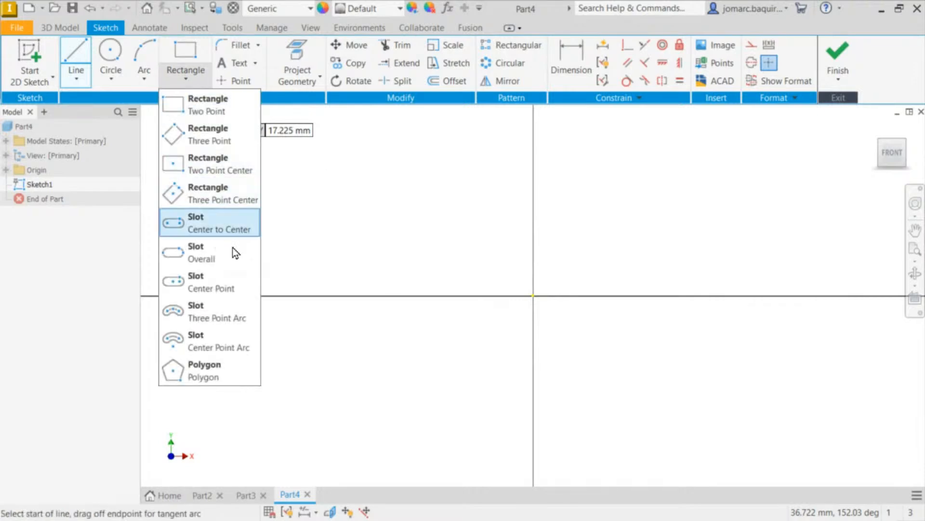
click(229, 160)
click(533, 295)
click(625, 203)
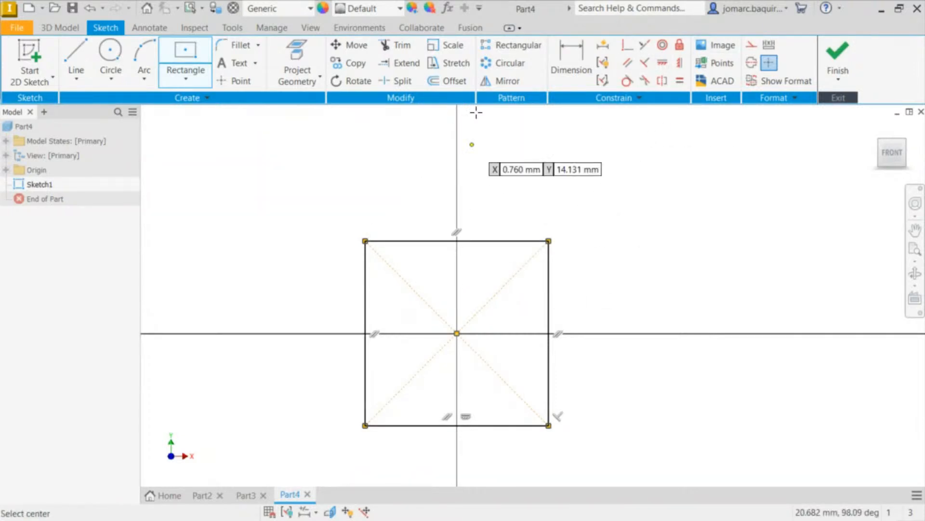
scroll(469, 204, down, 3)
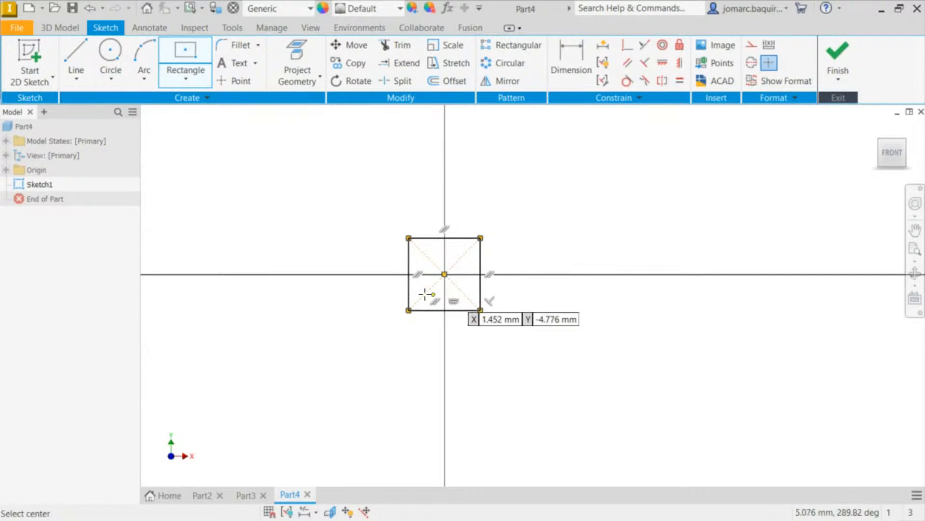
scroll(507, 272, up, 5)
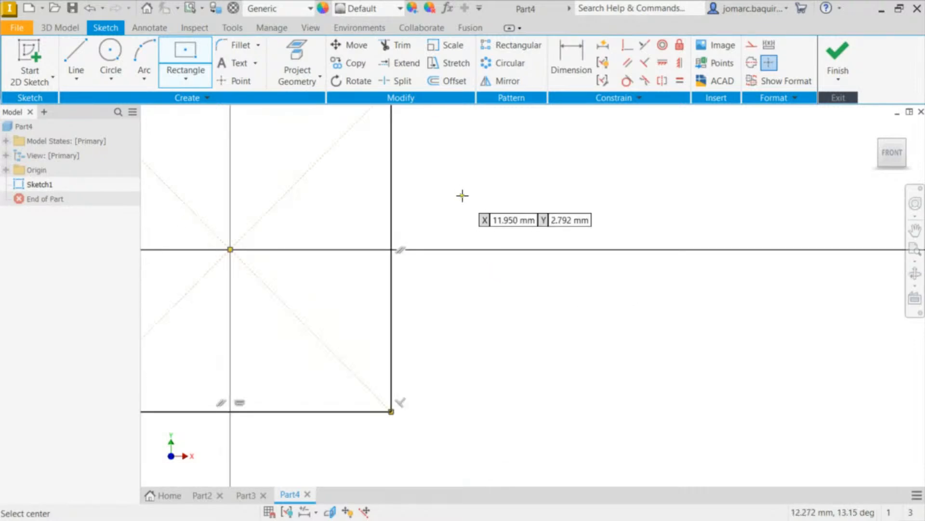
click(633, 187)
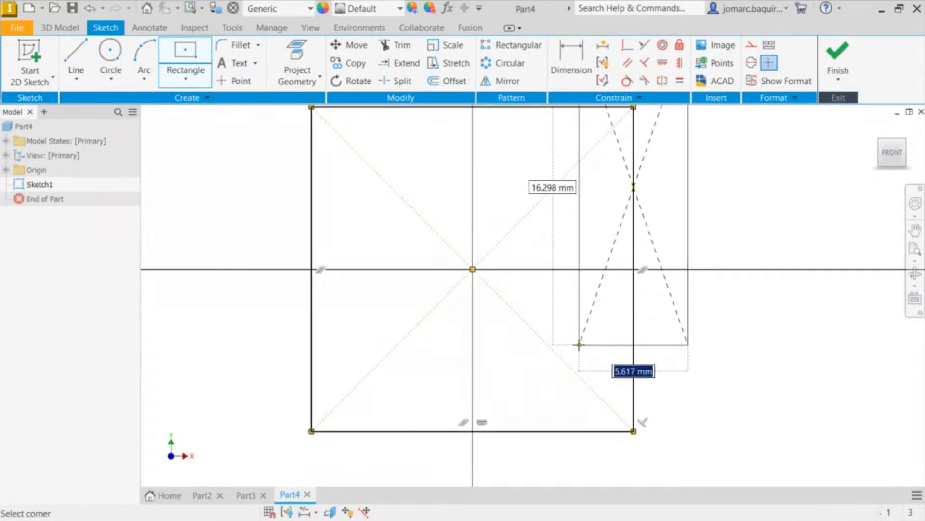
key(Escape)
Step: Draw a tall, narrow three-point rectangle inside the square, with one long side on the middle of its right edge
click(186, 77)
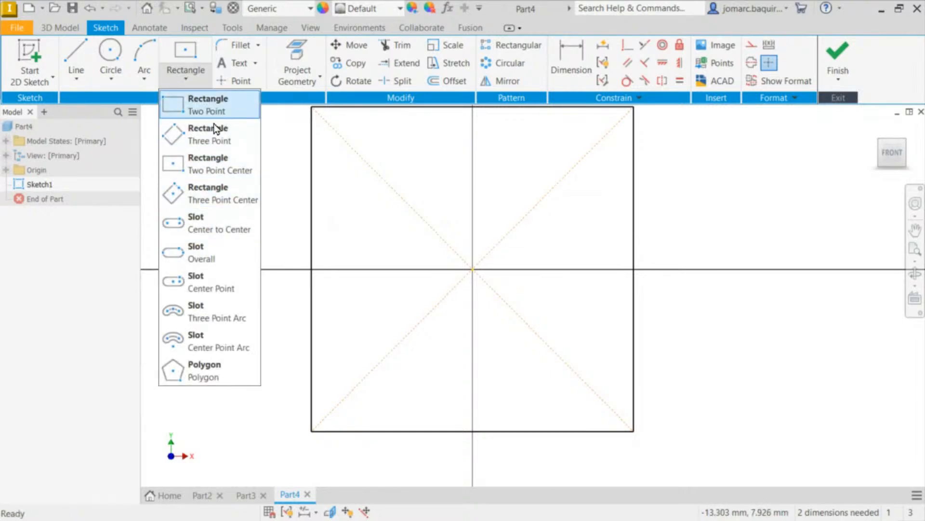
click(208, 135)
click(633, 209)
key(Escape)
click(192, 76)
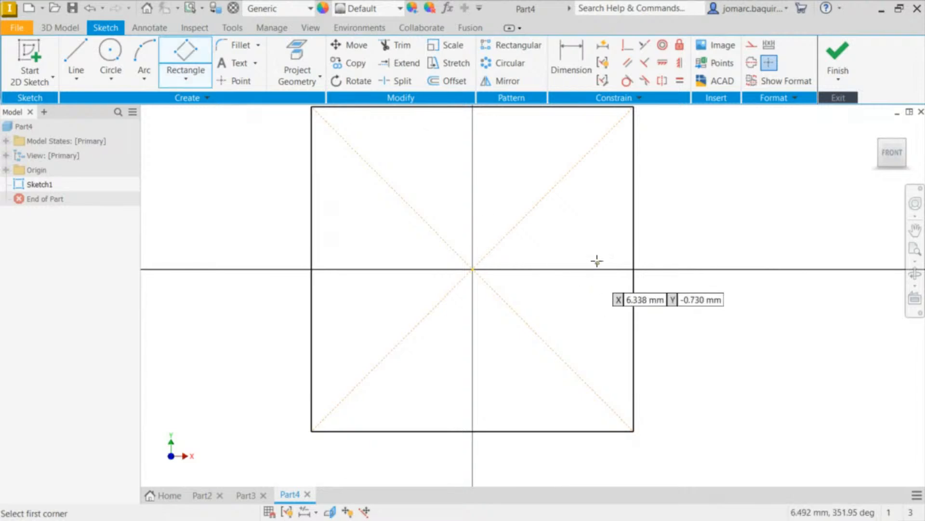
click(632, 332)
key(Escape)
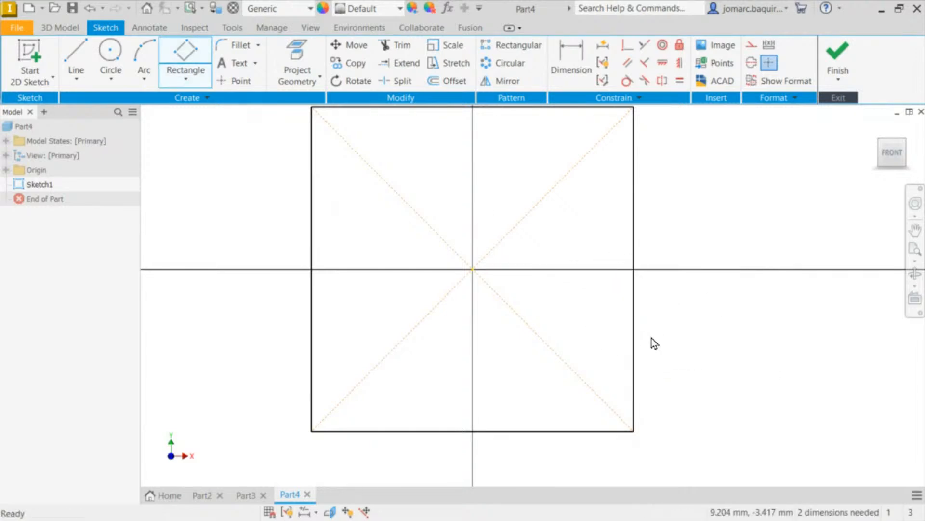
click(204, 47)
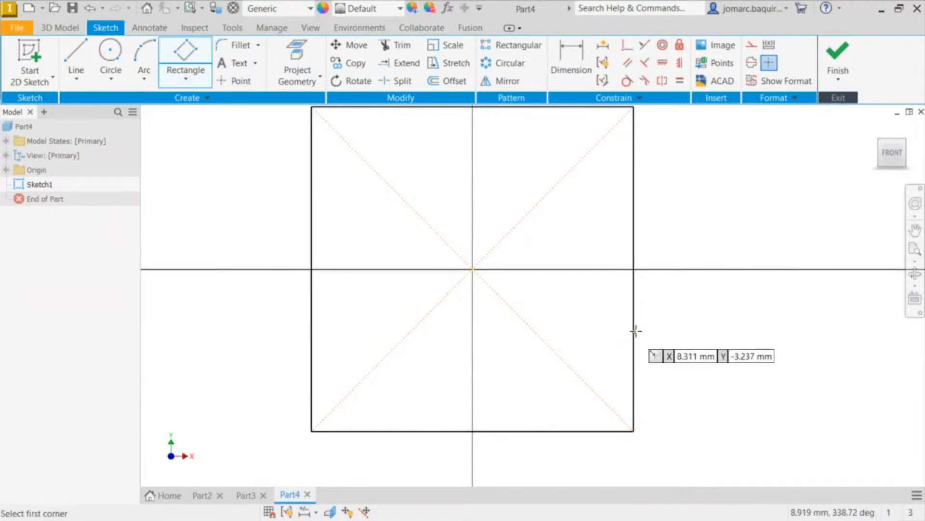
click(633, 329)
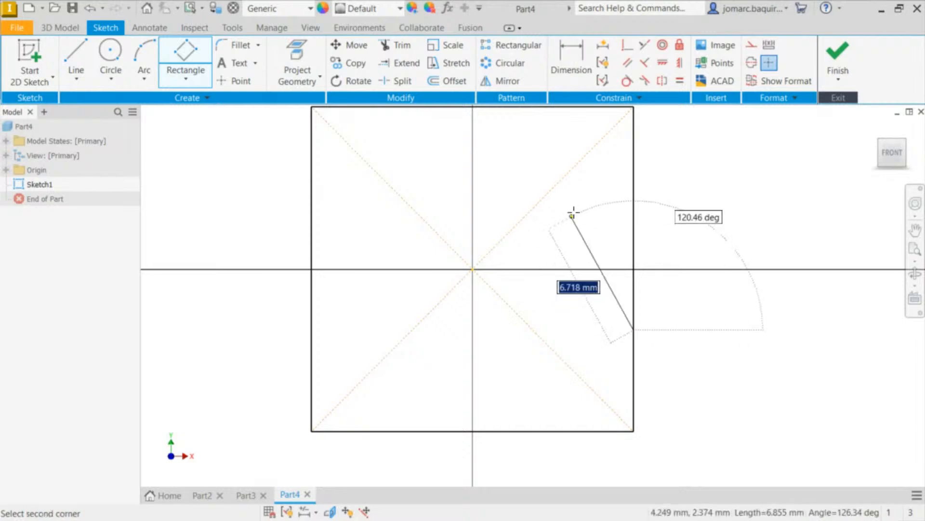
click(636, 203)
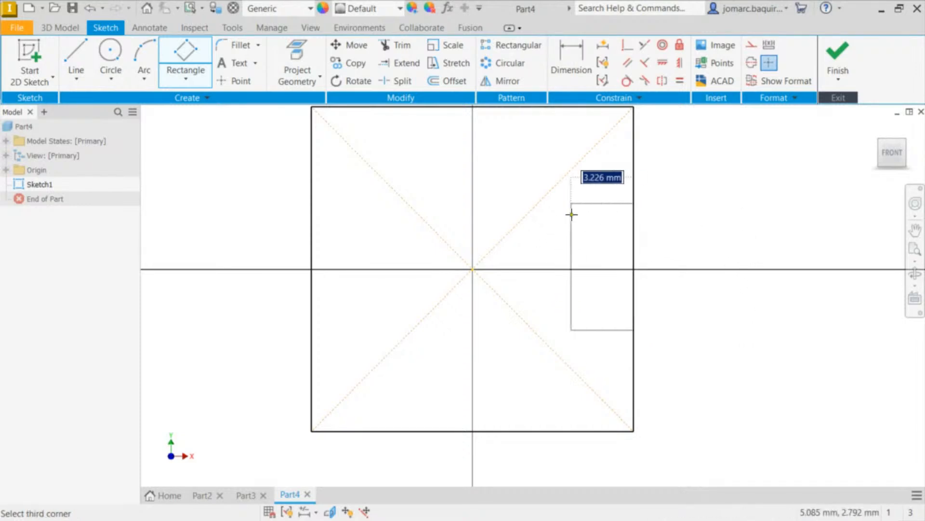
click(585, 230)
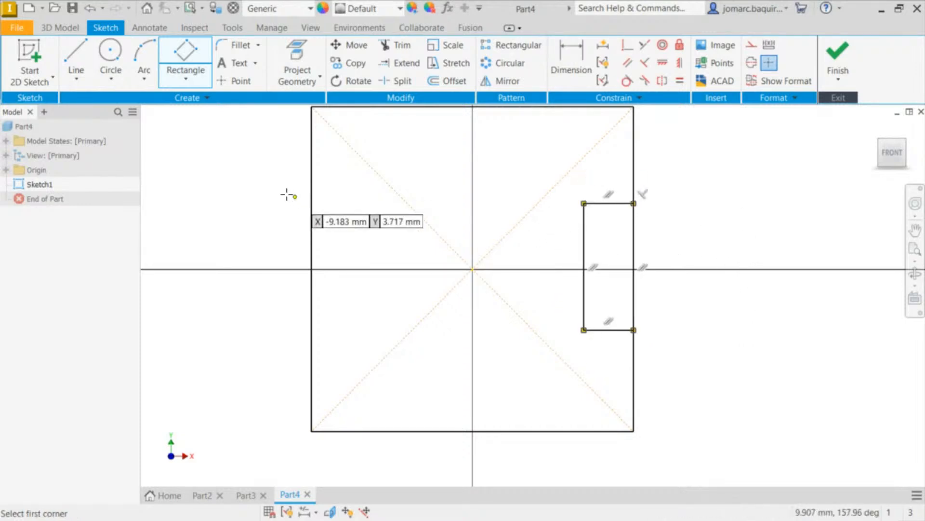
Step: Draw a similar narrow three-point rectangle inside the square against the middle of its left edge
click(312, 199)
click(312, 329)
click(346, 320)
key(Escape)
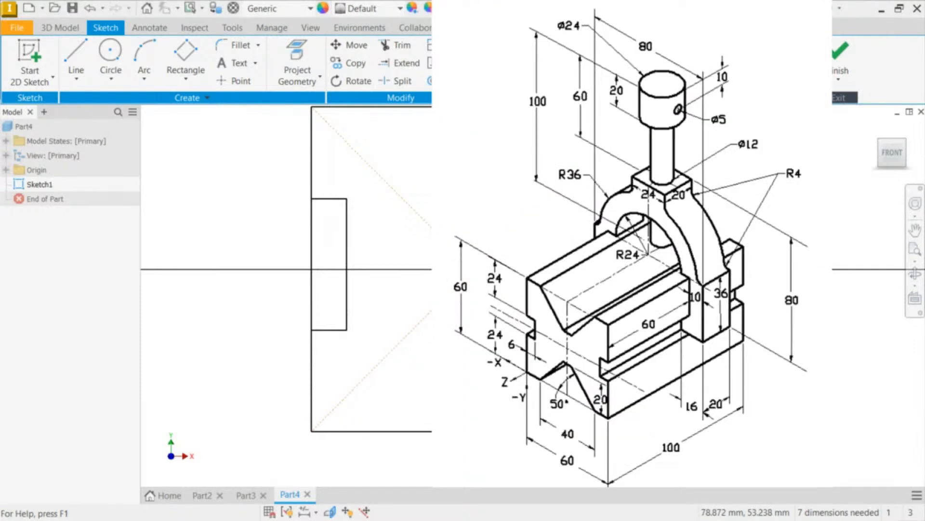
Step: Draw a trapezoidal notch of three lines that starts and ends on the square's upper edge and narrows downward
middle_drag(253, 156, 247, 259)
key(l)
click(382, 208)
click(425, 283)
click(529, 283)
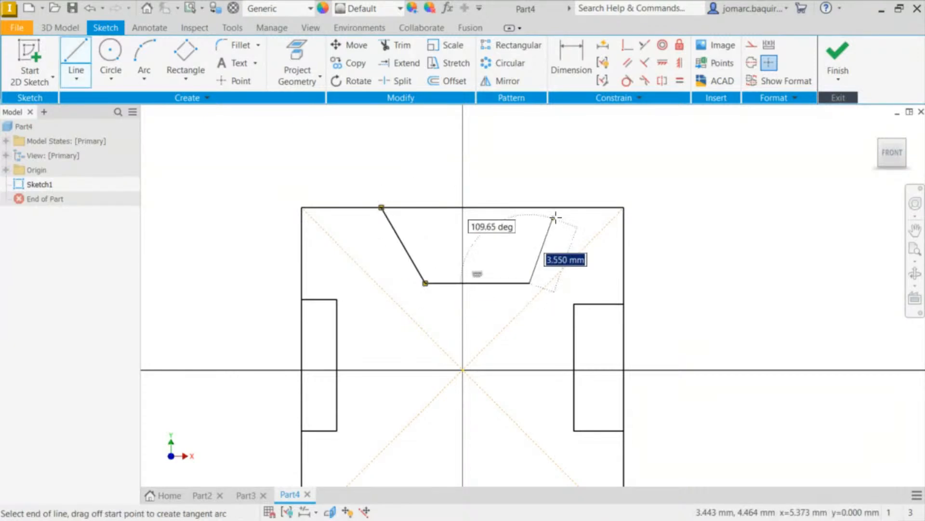
double_click(574, 208)
key(Escape)
Step: Draw a wide, low three-point rectangle some distance above the square as the screw head's front view
scroll(441, 172, up, 2)
scroll(460, 170, down, 6)
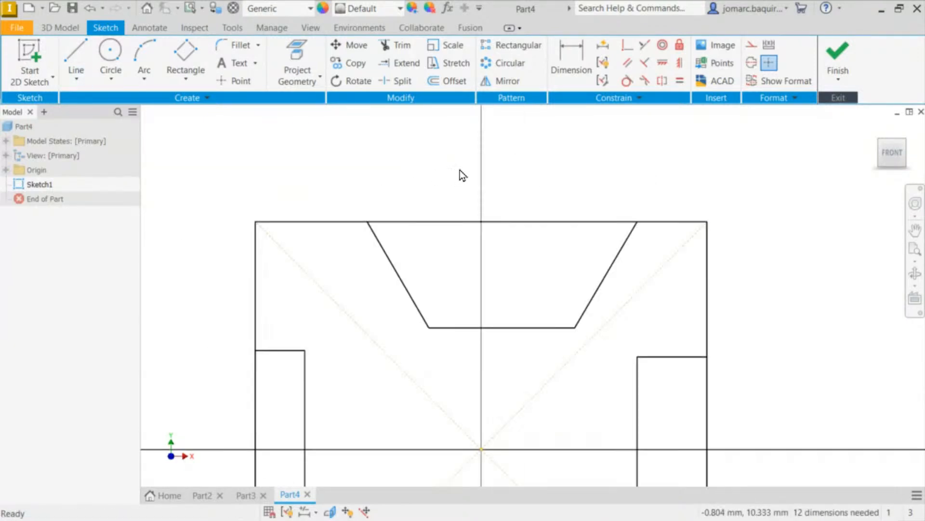
middle_drag(519, 147, 475, 254)
middle_drag(515, 180, 477, 250)
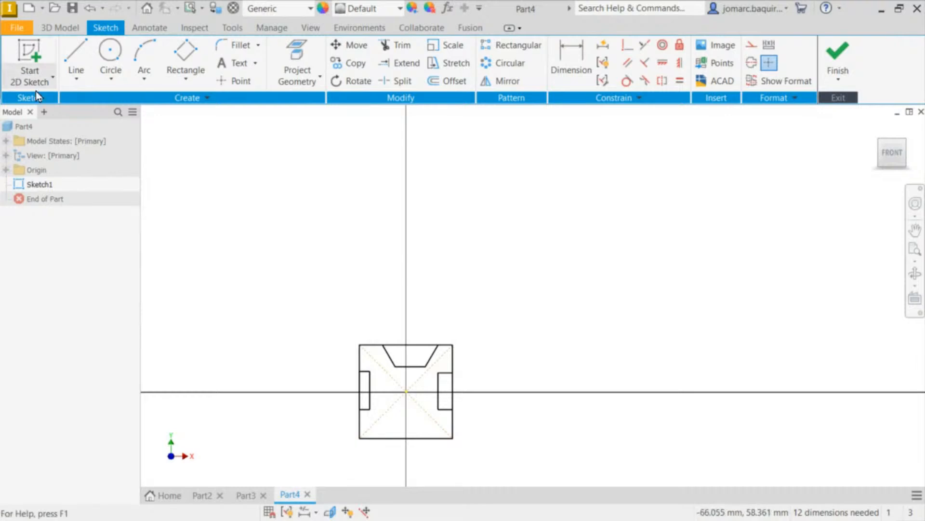
click(202, 68)
click(383, 211)
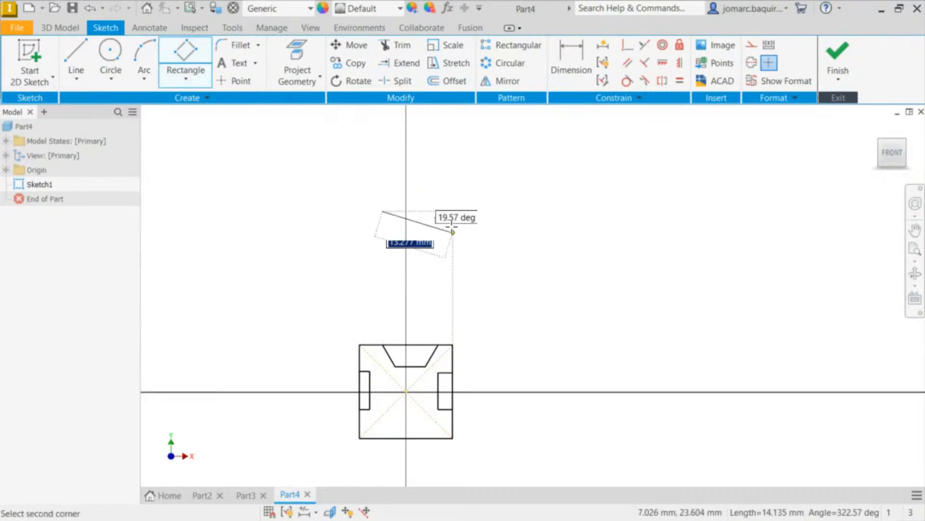
click(453, 211)
click(444, 236)
Step: Draw a tall, narrow three-point rectangle hanging from the wide rectangle's lower edge as the shank, ending above the square
click(410, 236)
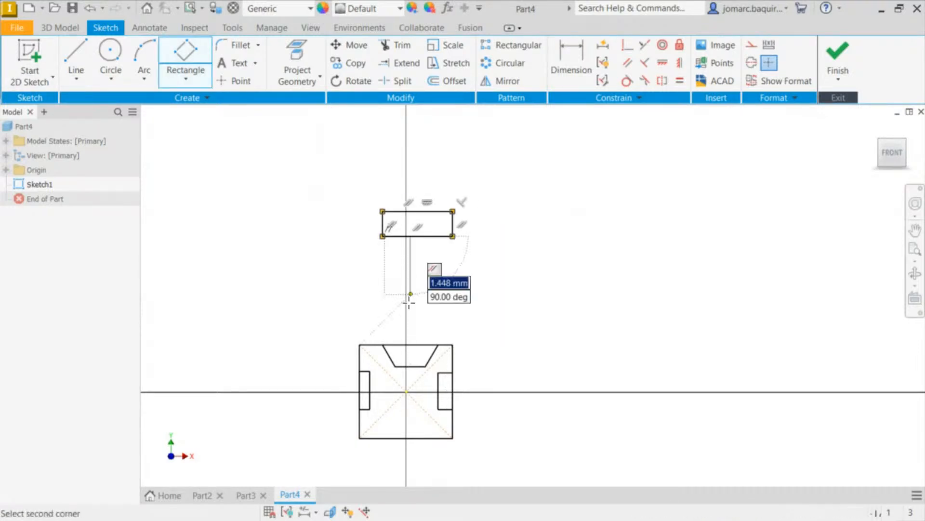
click(410, 328)
click(426, 325)
key(Escape)
Step: Select the head and shank rectangles together and move them up and slightly left so the shank straddles the vertical axis
drag(349, 163, 447, 325)
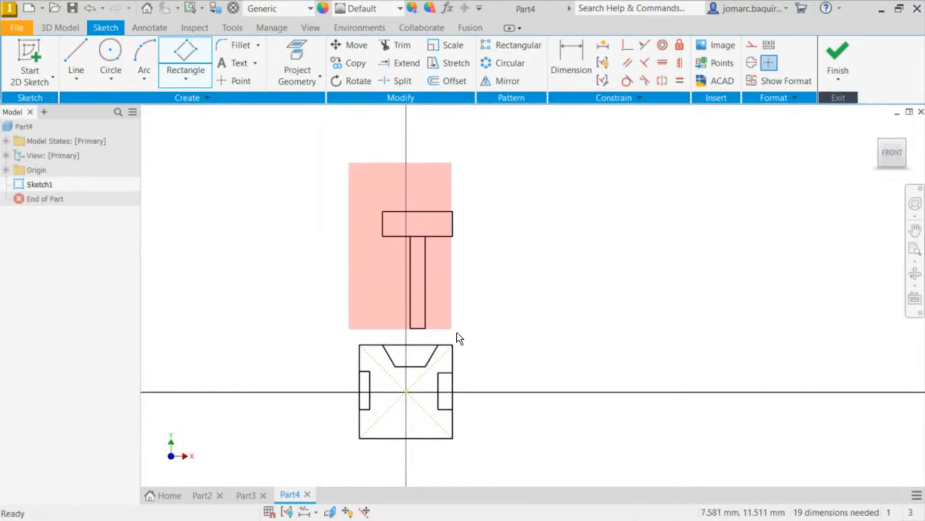
mouse_move(436, 239)
mouse_down()
mouse_move(415, 212)
mouse_move(436, 251)
mouse_up()
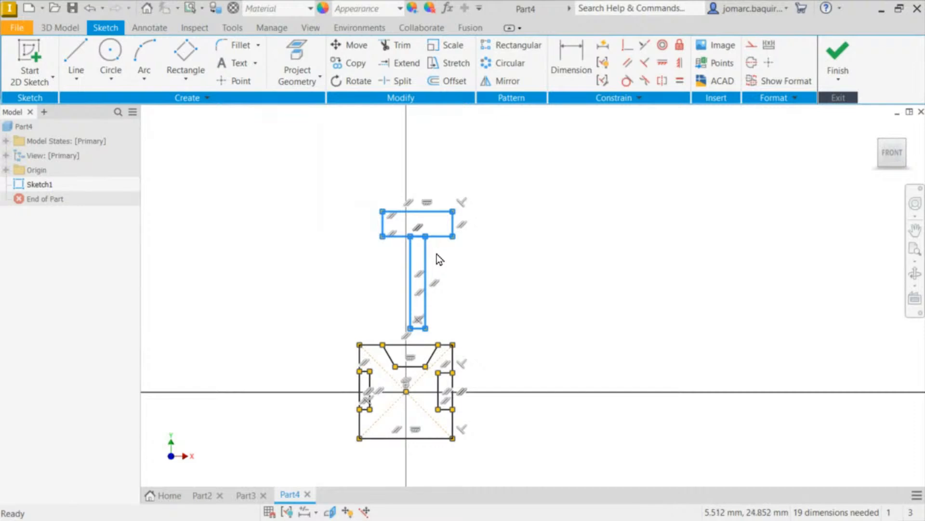
click(437, 253)
drag(357, 178, 483, 330)
drag(437, 235, 434, 201)
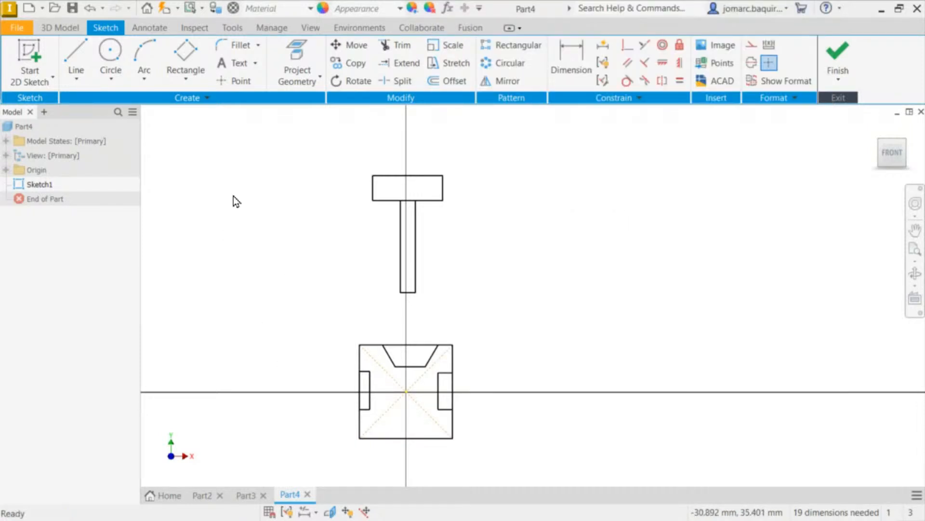
Step: Draw a three-point arc of about 9 mm radius bulging upward between the shank's lower end and the square as the clamp's outline
click(144, 56)
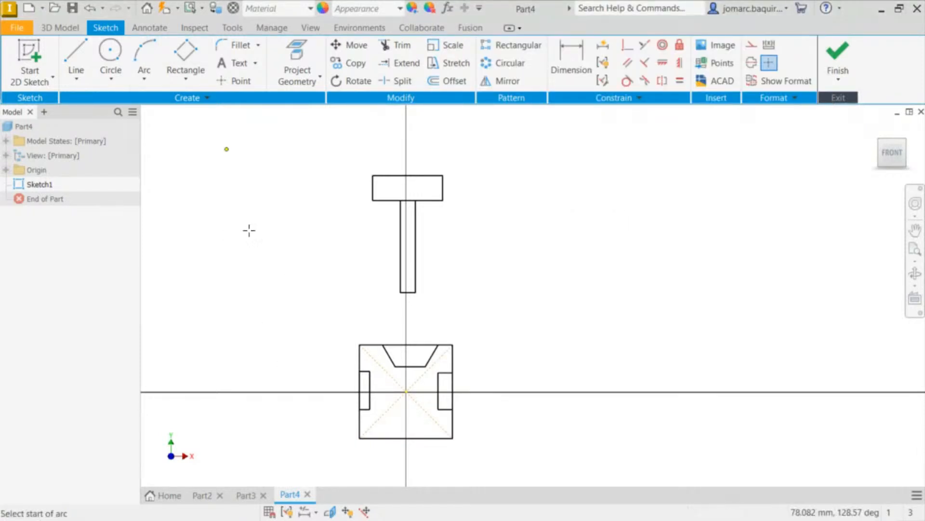
click(364, 331)
click(461, 335)
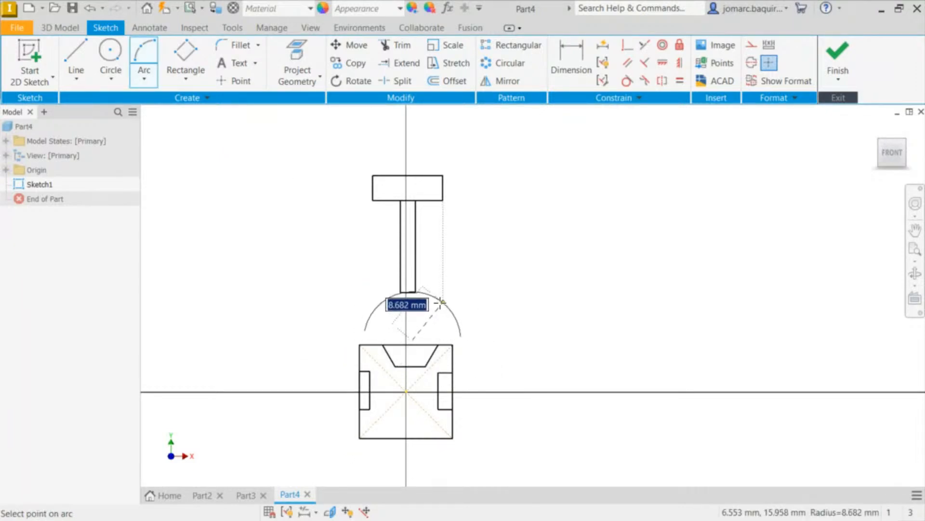
click(437, 308)
middle_drag(619, 209, 689, 180)
key(Escape)
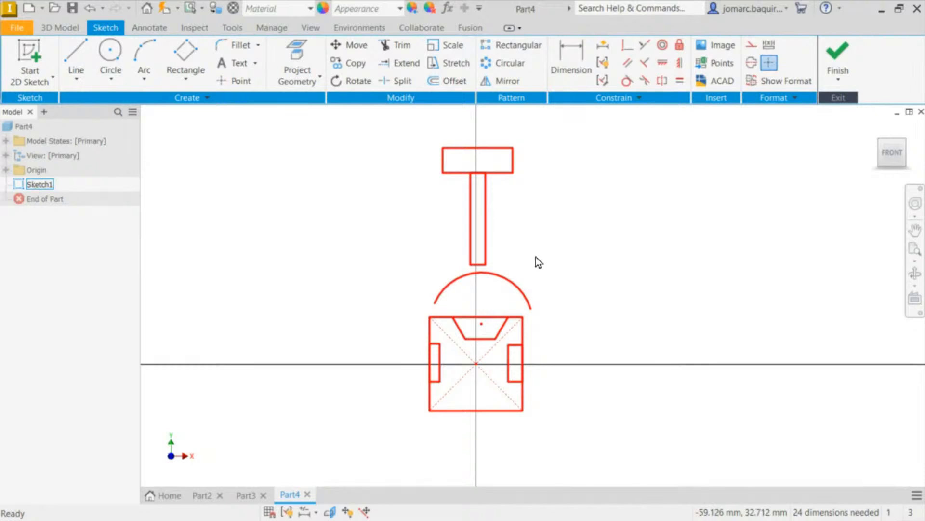
Step: Highlight the screw's head and shank as one group, then the arc and the square block as another
drag(410, 112, 543, 271)
click(411, 305)
click(521, 287)
drag(387, 298, 563, 450)
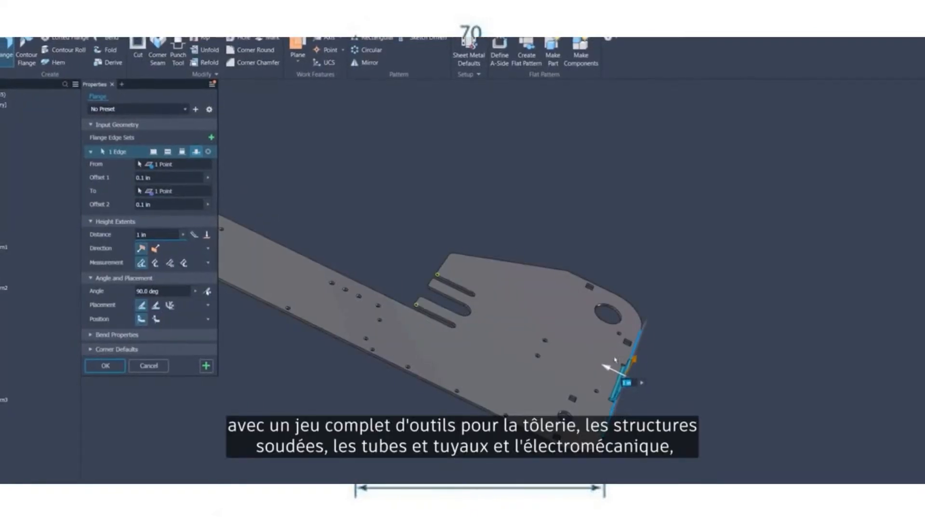
drag(635, 359, 619, 373)
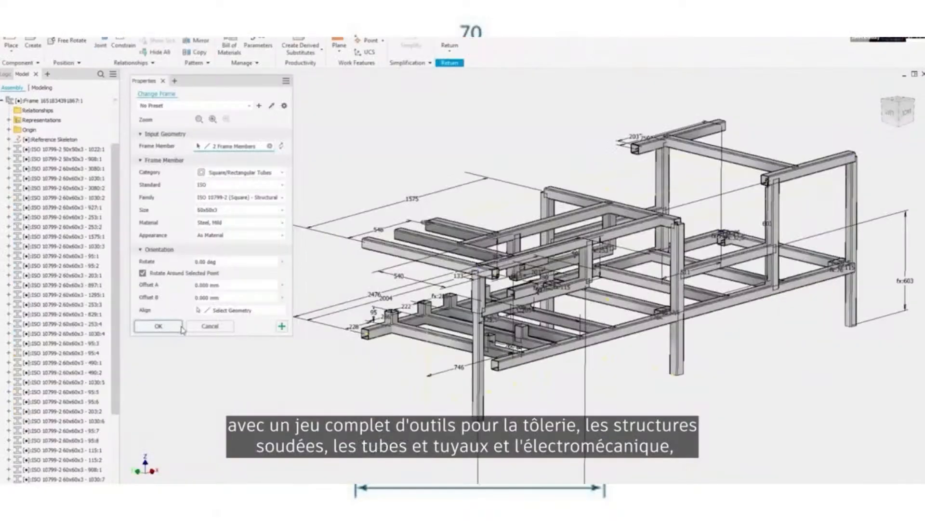
click(178, 326)
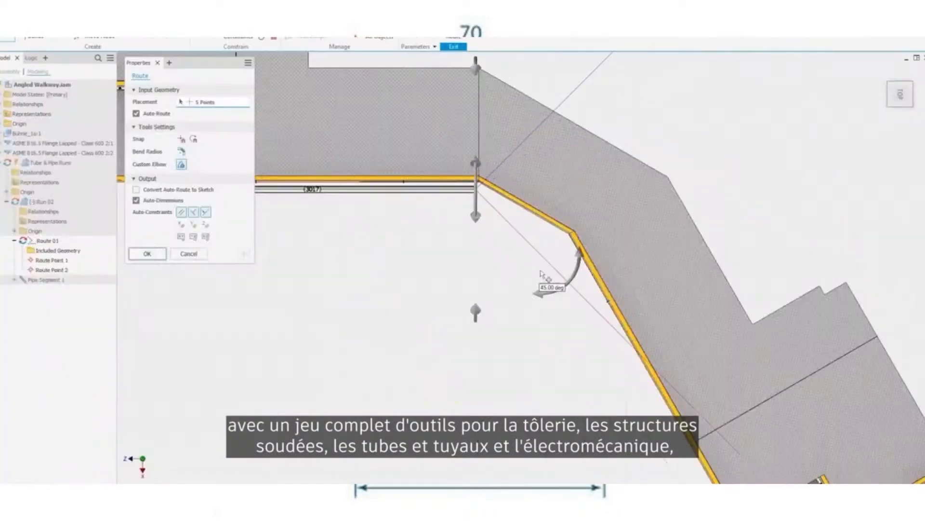
drag(544, 219, 595, 316)
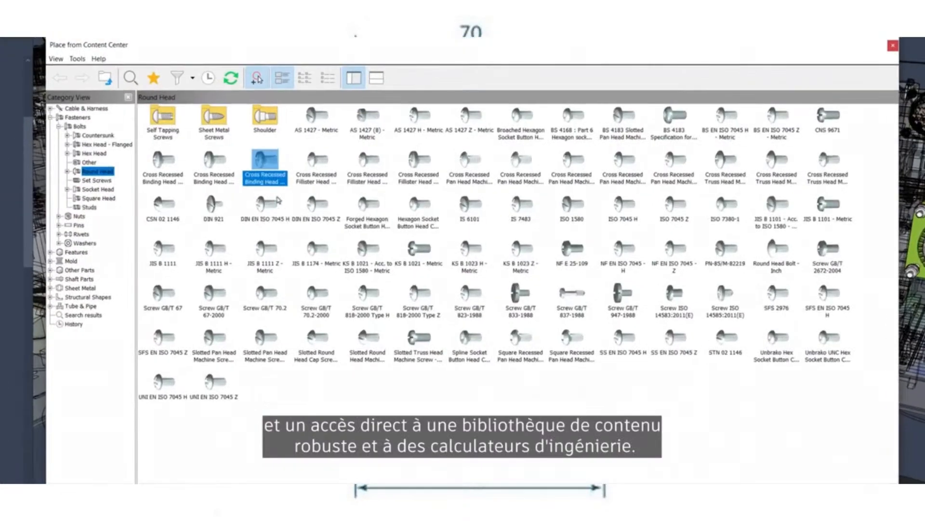
click(269, 206)
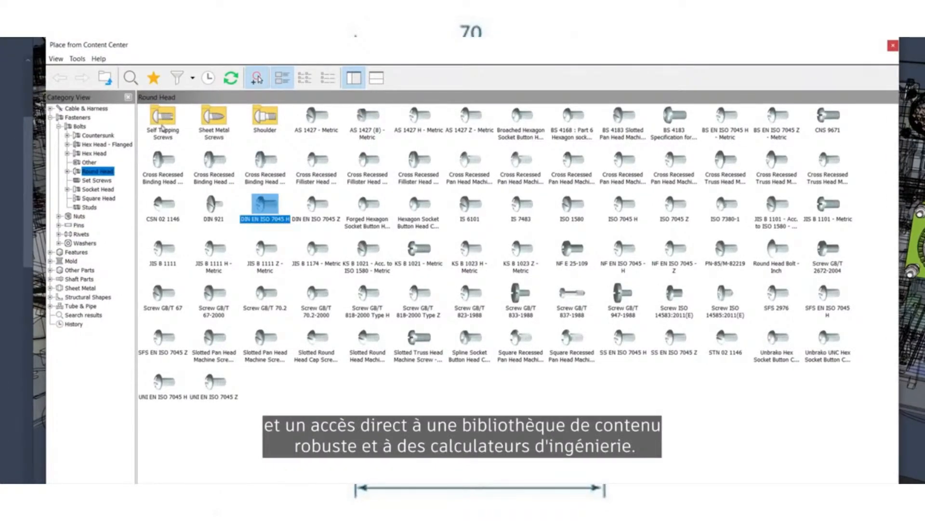